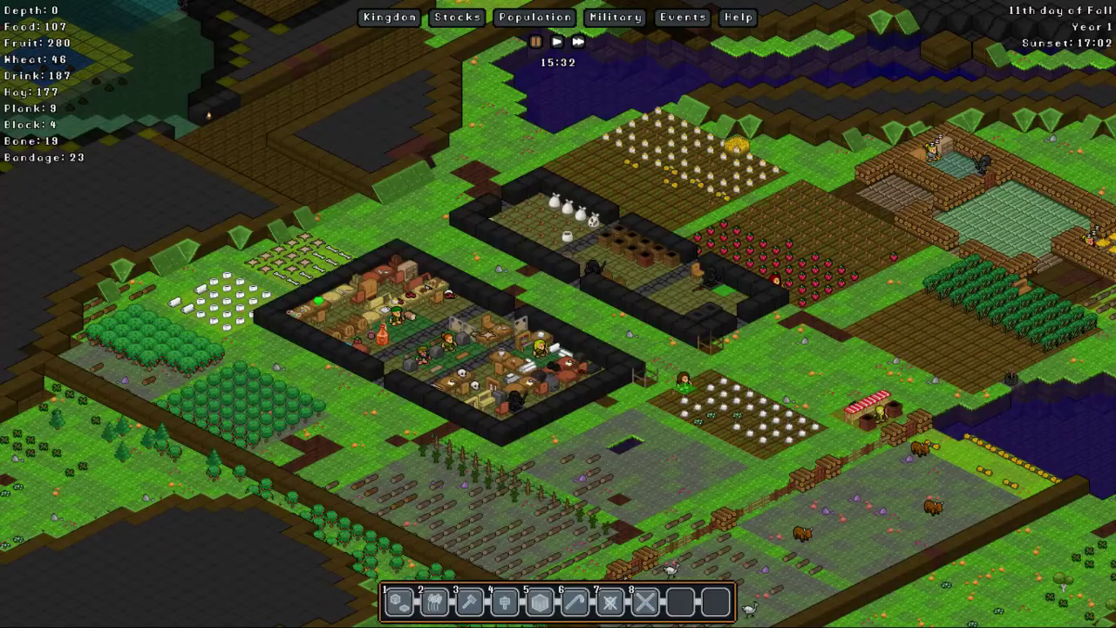
# Step: Inspect a dirt floor tile, then pan north to the walled pool area
pyautogui.click(749, 356)
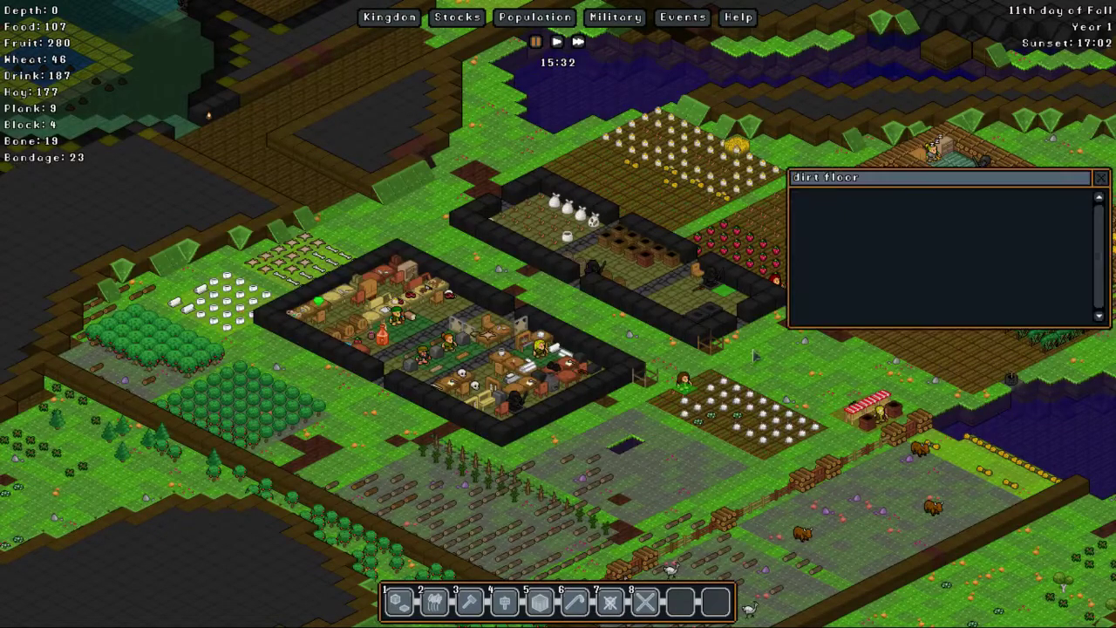
pyautogui.rightClick(781, 375)
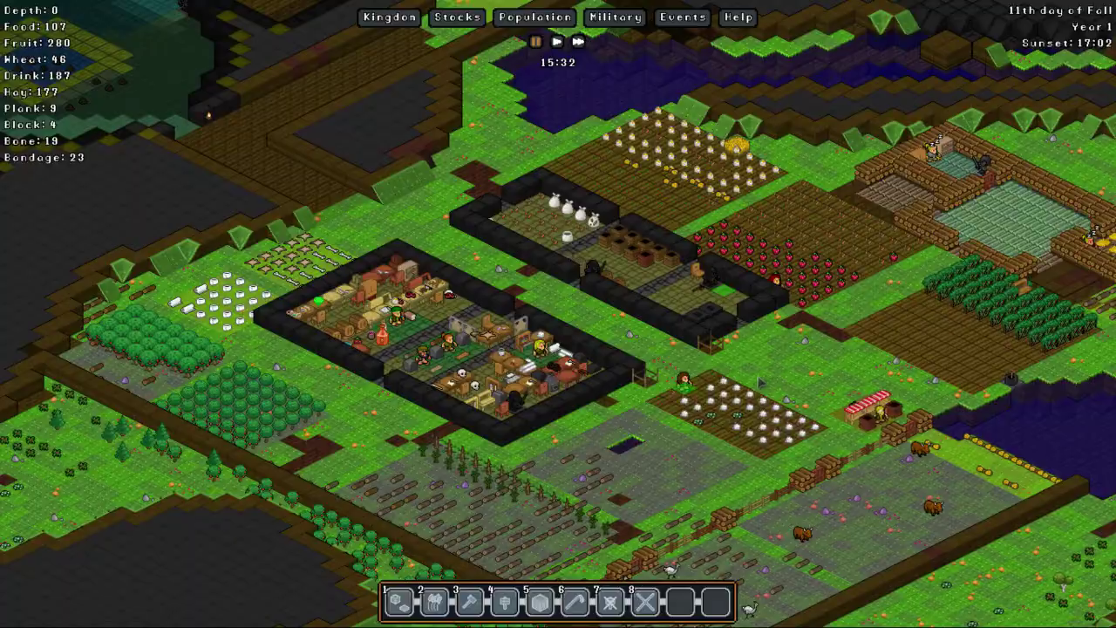
pyautogui.press('d')
pyautogui.press('w')
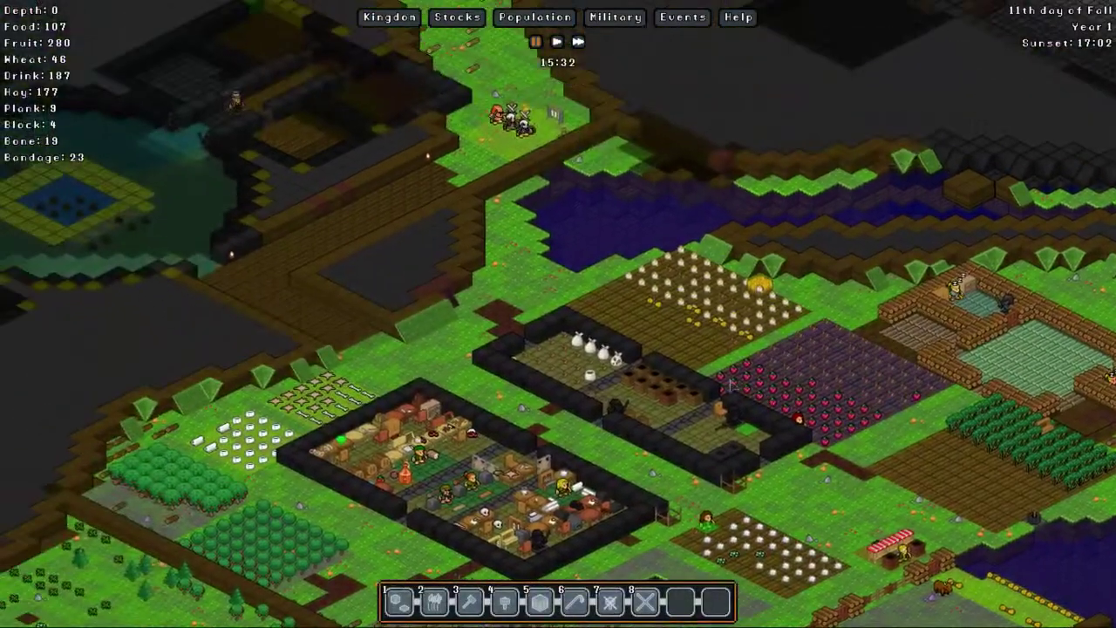
pyautogui.press('w')
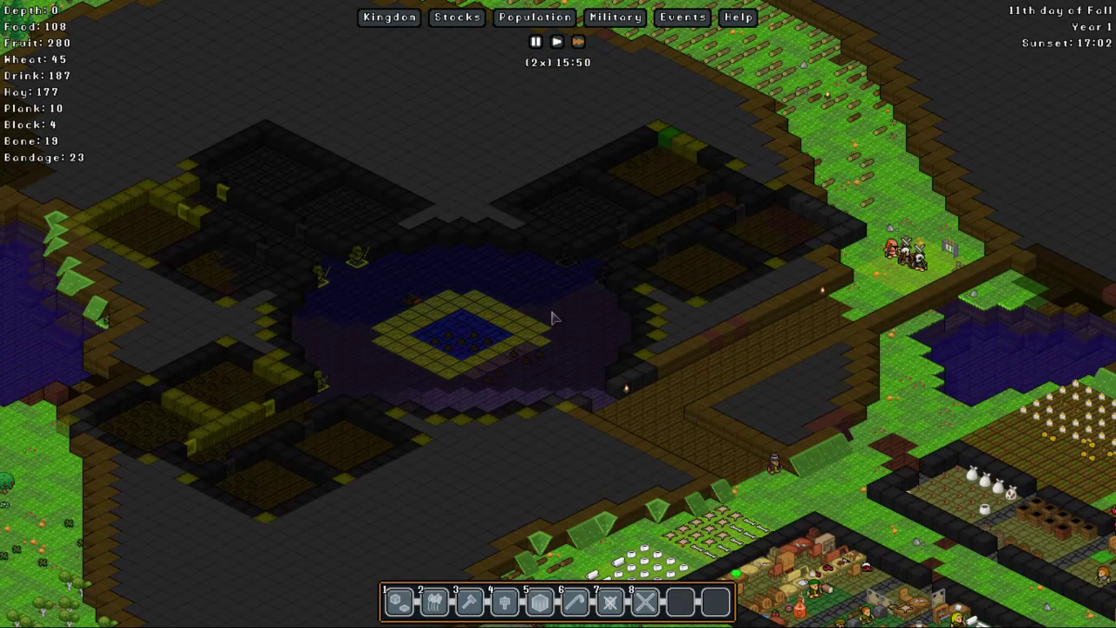
pyautogui.click(551, 318)
pyautogui.click(966, 202)
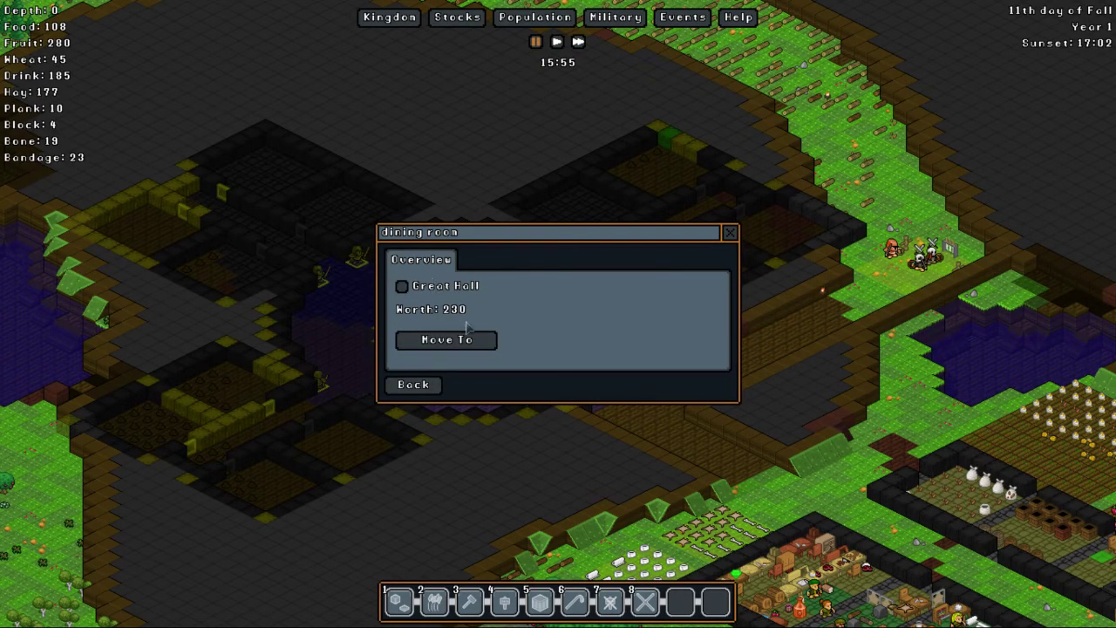
pyautogui.click(731, 233)
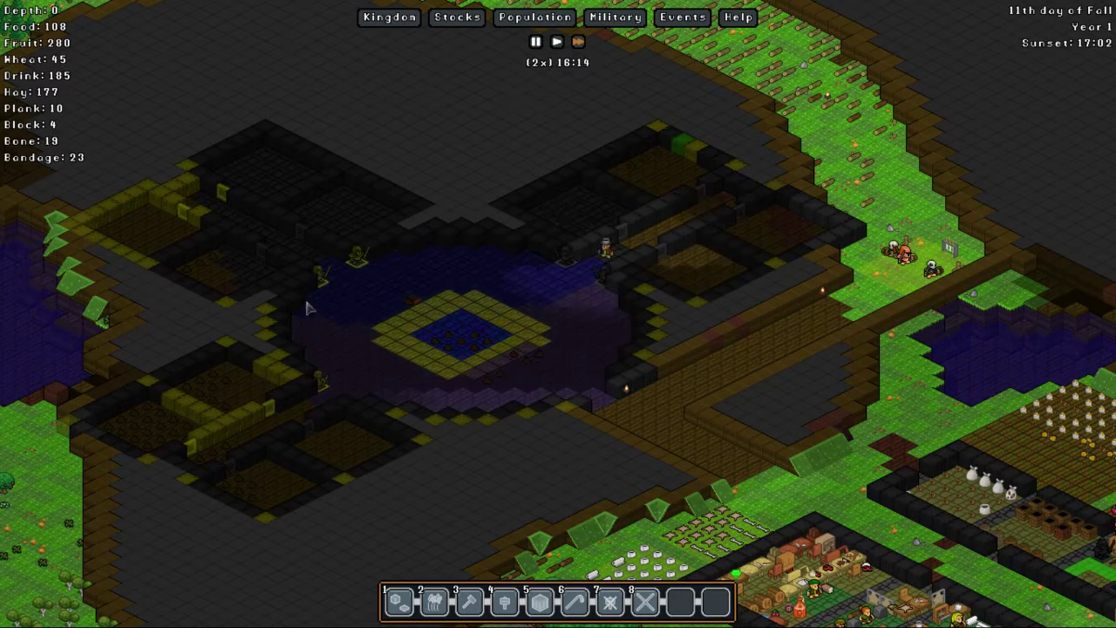
pyautogui.moveTo(582, 374); pyautogui.dragTo(262, 218)
pyautogui.press('d')
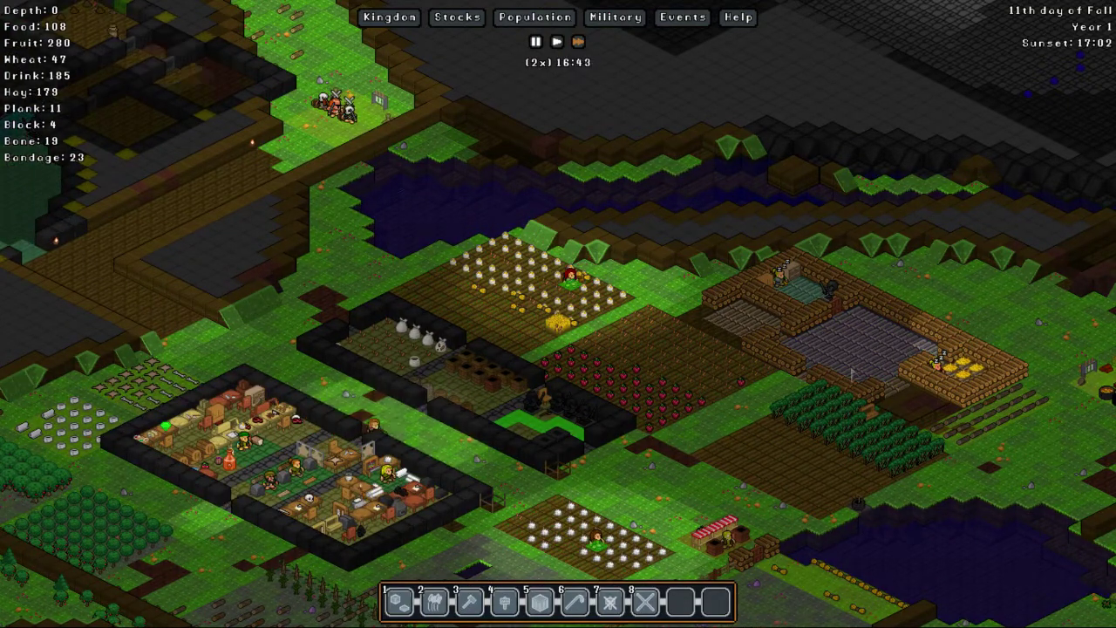
pyautogui.click(850, 375)
pyautogui.click(943, 199)
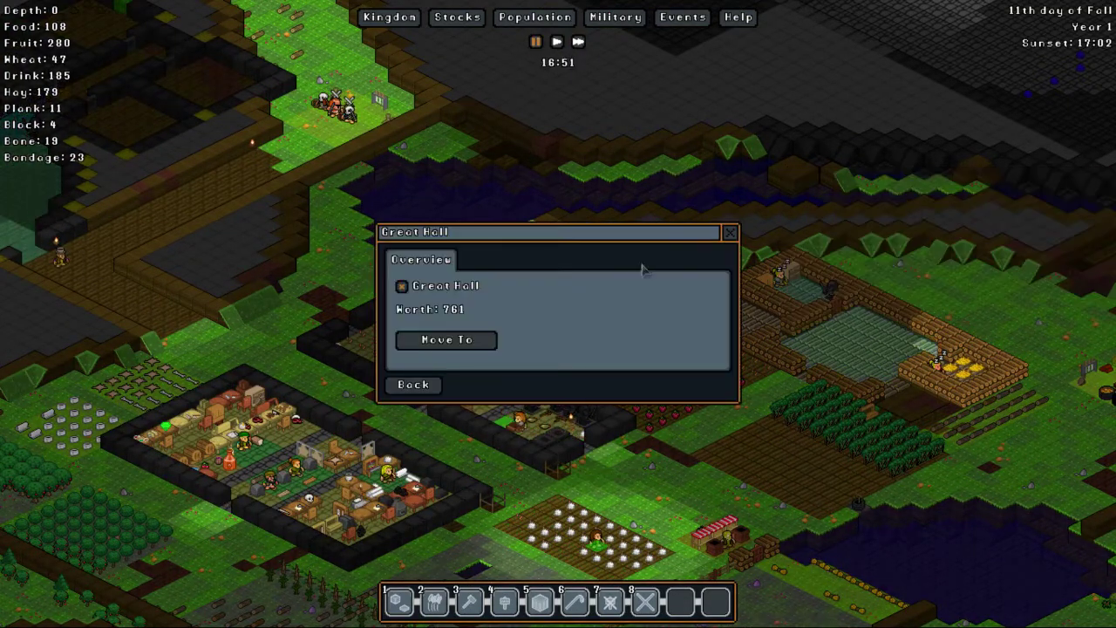
pyautogui.click(729, 233)
pyautogui.moveTo(729, 244); pyautogui.dragTo(523, 270)
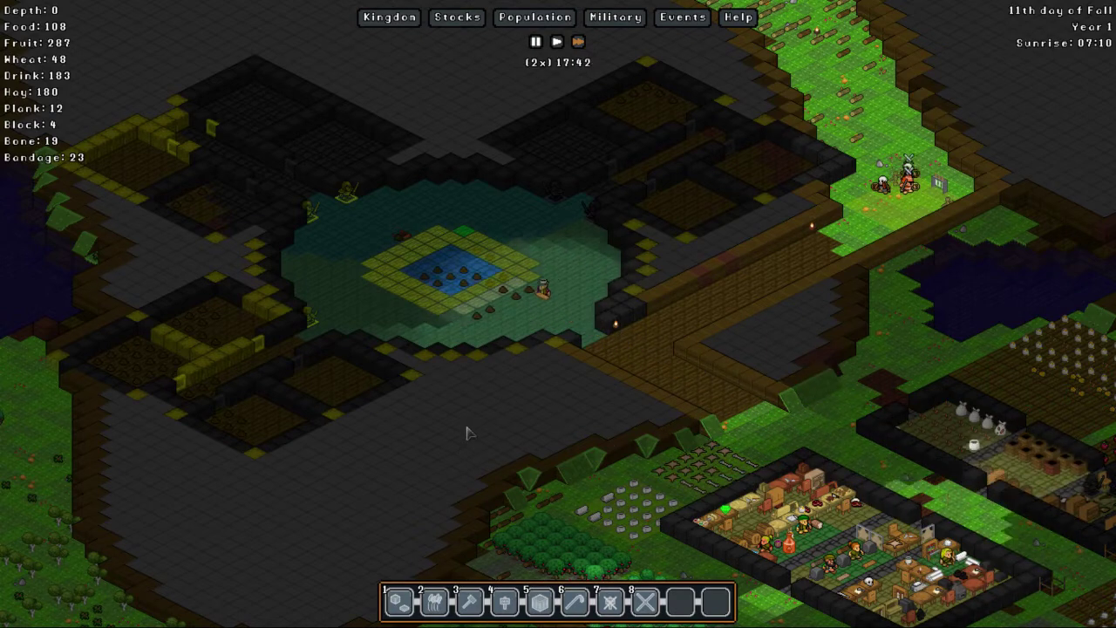
# Step: Order a torch from the map's Build > Furniture orders
pyautogui.rightClick(467, 427)
pyautogui.moveTo(497, 438)
pyautogui.moveTo(702, 523)
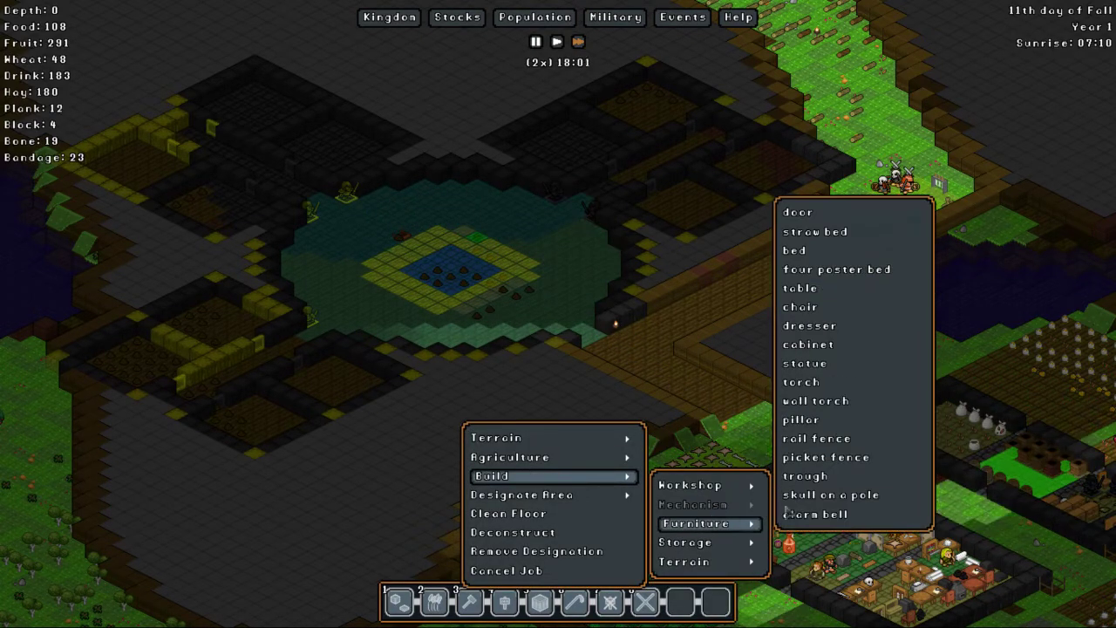
pyautogui.click(845, 384)
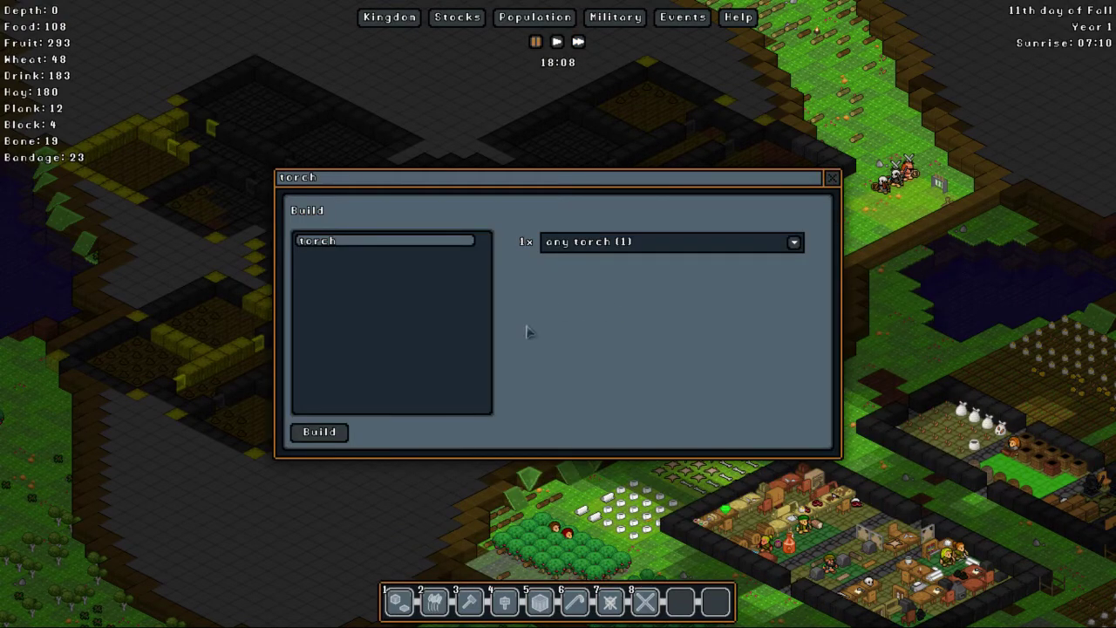
pyautogui.click(319, 432)
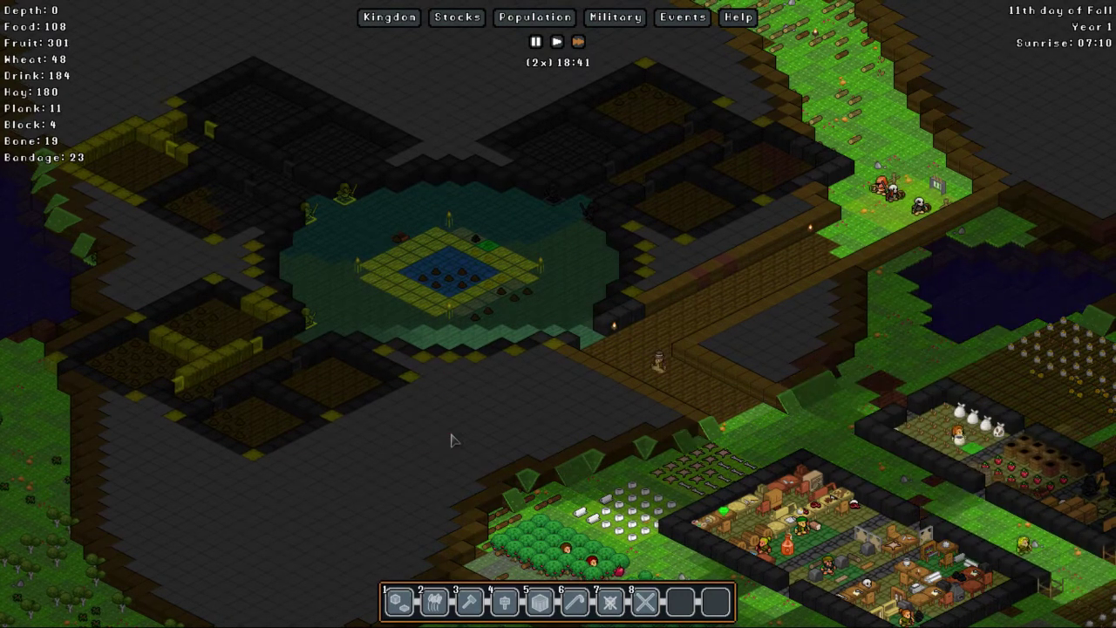
# Step: Pan slightly east and inspect a basalt wall, then dismiss its info
pyautogui.press('Right')
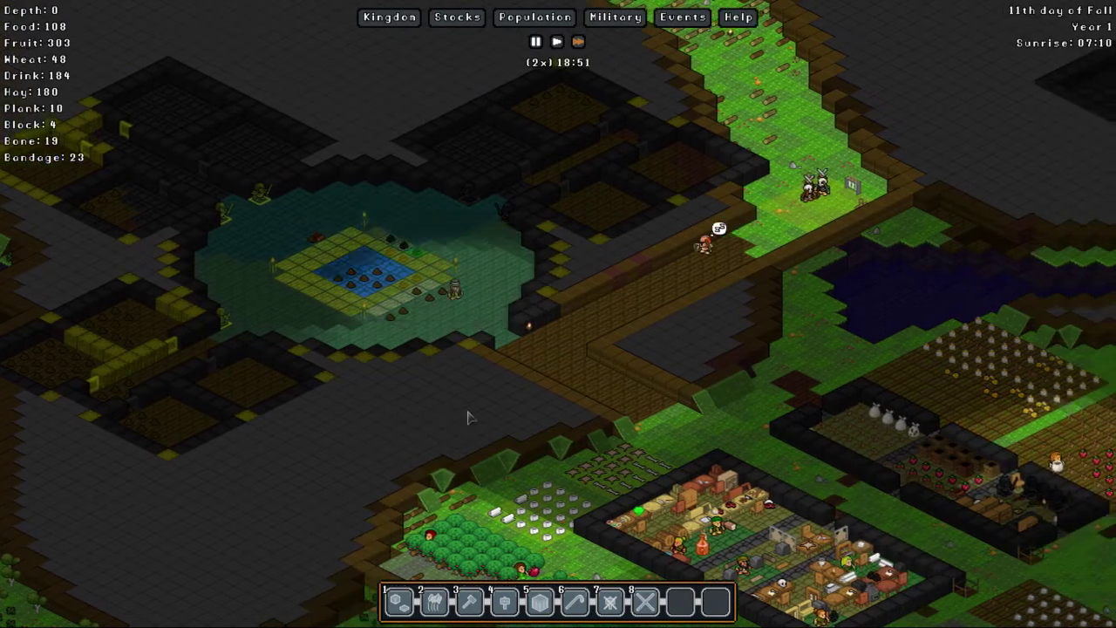
pyautogui.click(530, 330)
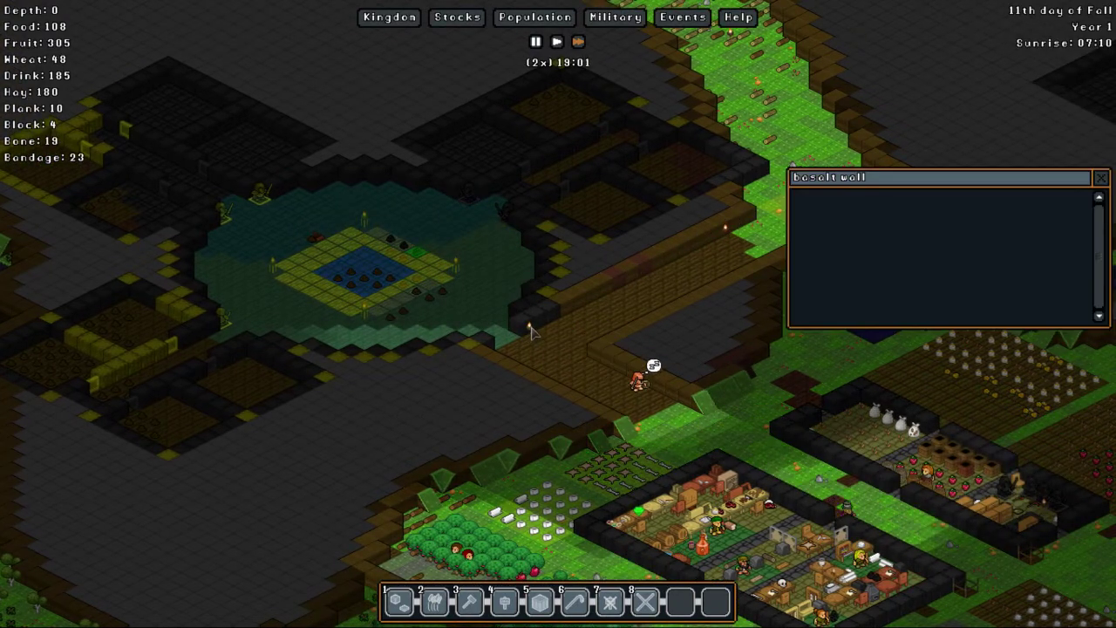
pyautogui.press('Escape')
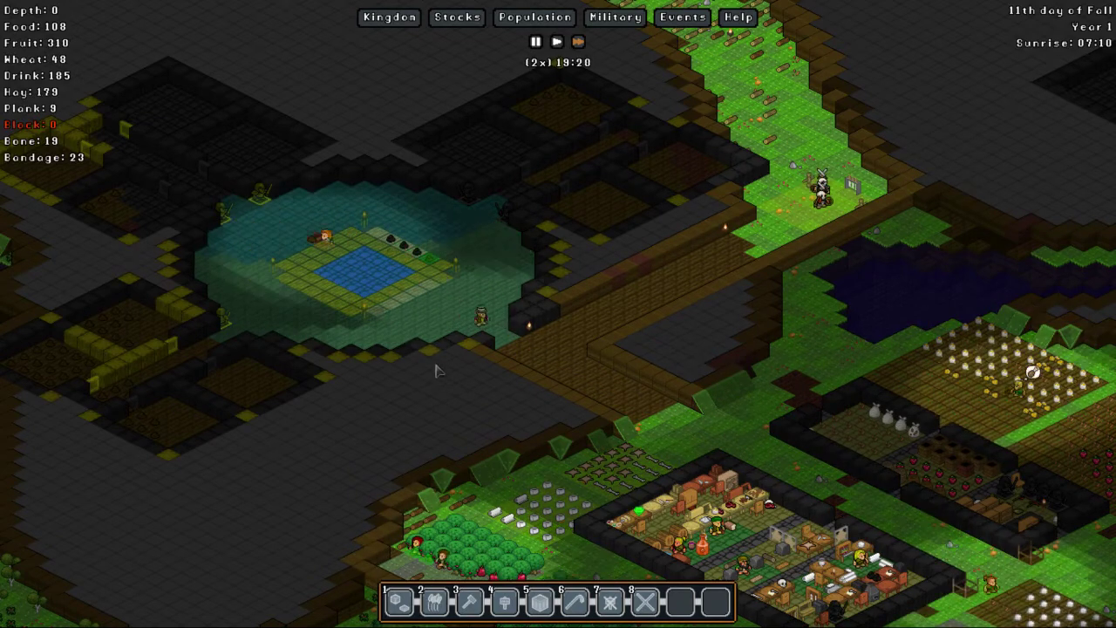
# Step: Order a stone door and place it at the room entrance beside the pool
pyautogui.rightClick(447, 388)
pyautogui.moveTo(534, 440)
pyautogui.moveTo(681, 488)
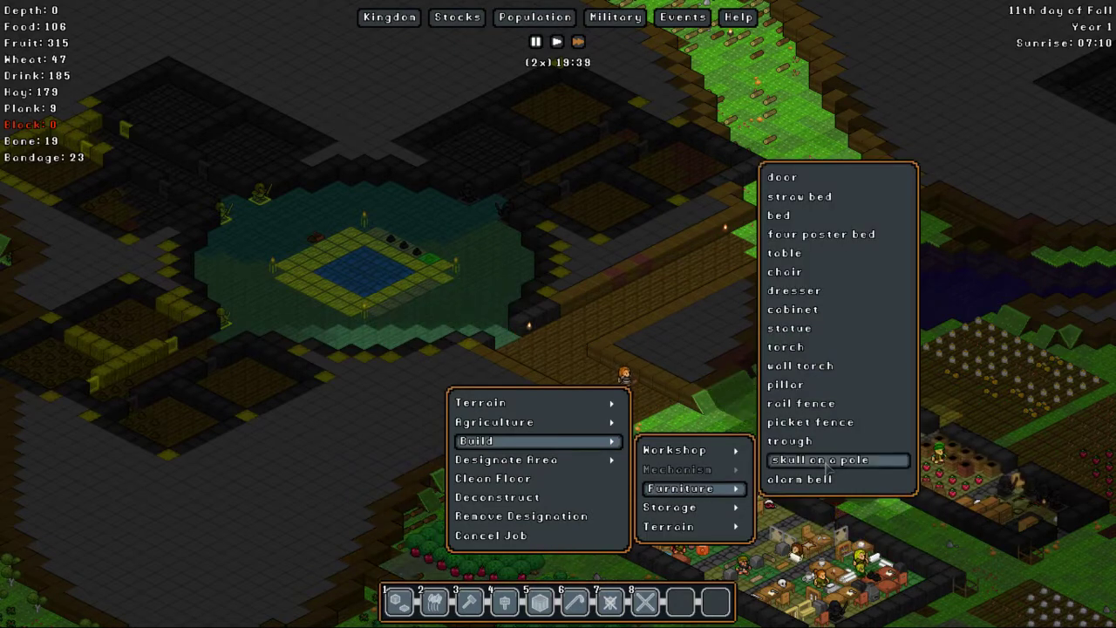
pyautogui.click(785, 178)
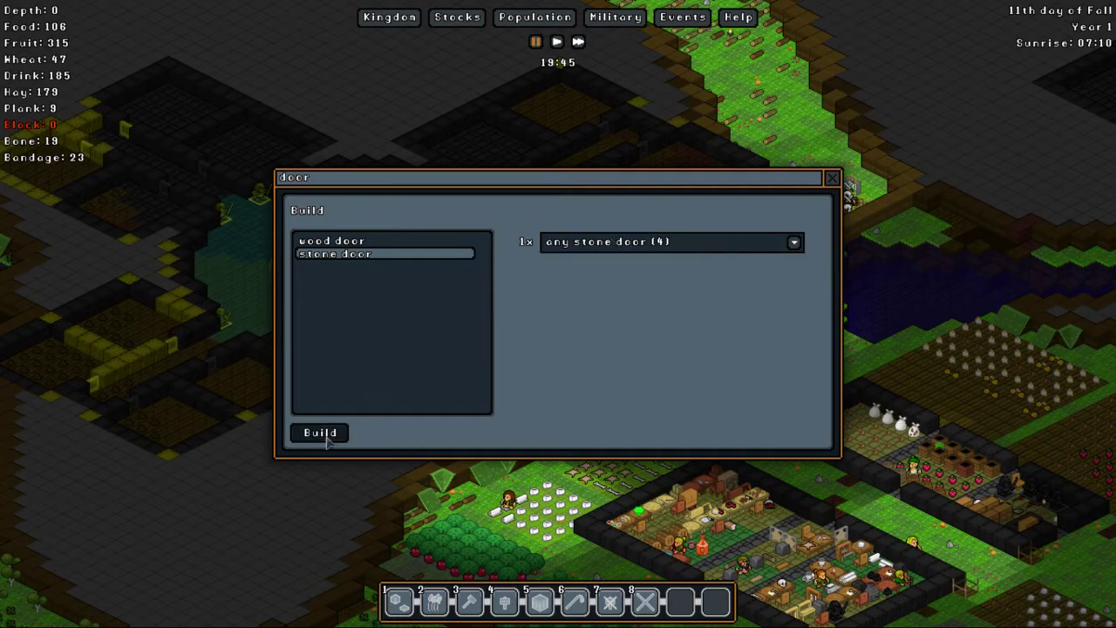
pyautogui.click(321, 433)
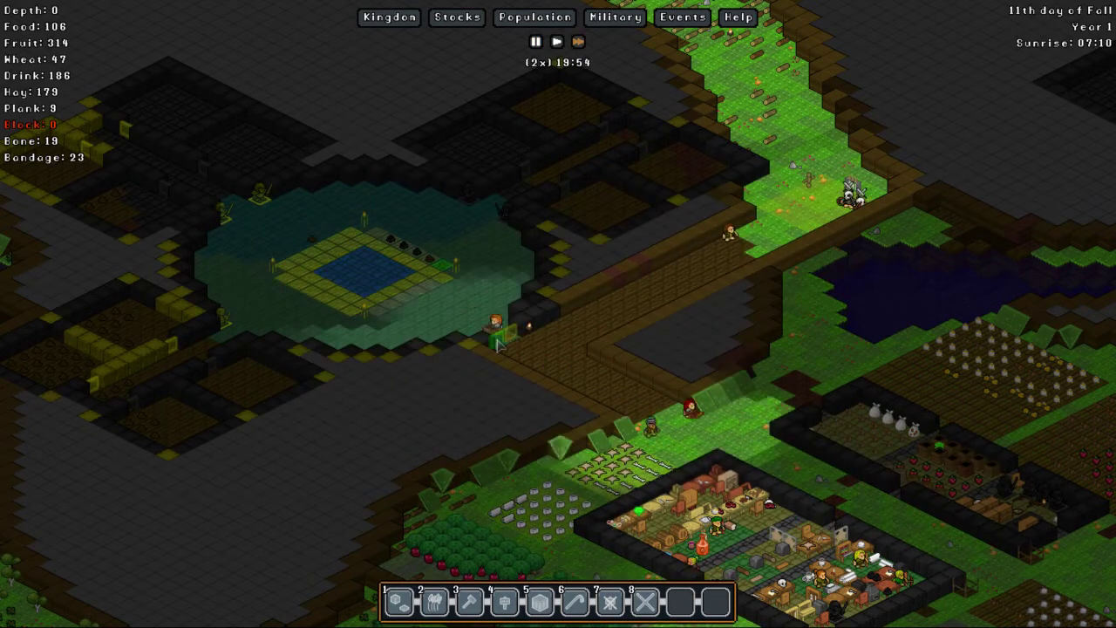
pyautogui.scroll(-3)
pyautogui.scroll(3)
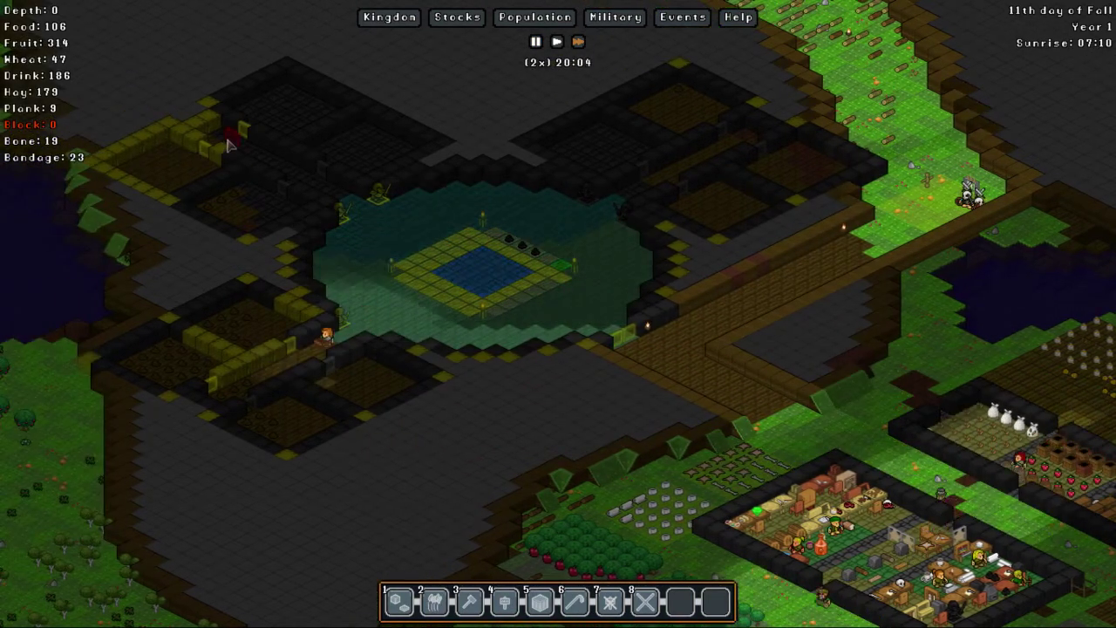
pyautogui.click(238, 384)
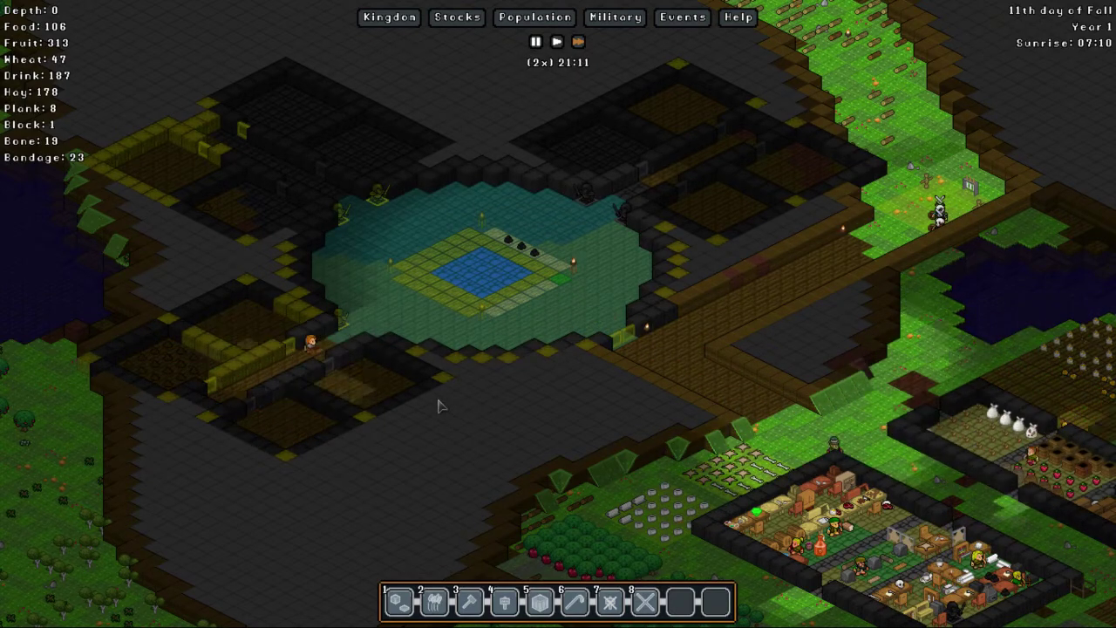
# Step: Pan north to the river tunnels and mark five rock wall tiles for mining
pyautogui.press('d')
pyautogui.press('d')
pyautogui.press('s')
pyautogui.press('d')
pyautogui.press('d')
pyautogui.press('s')
pyautogui.press('d')
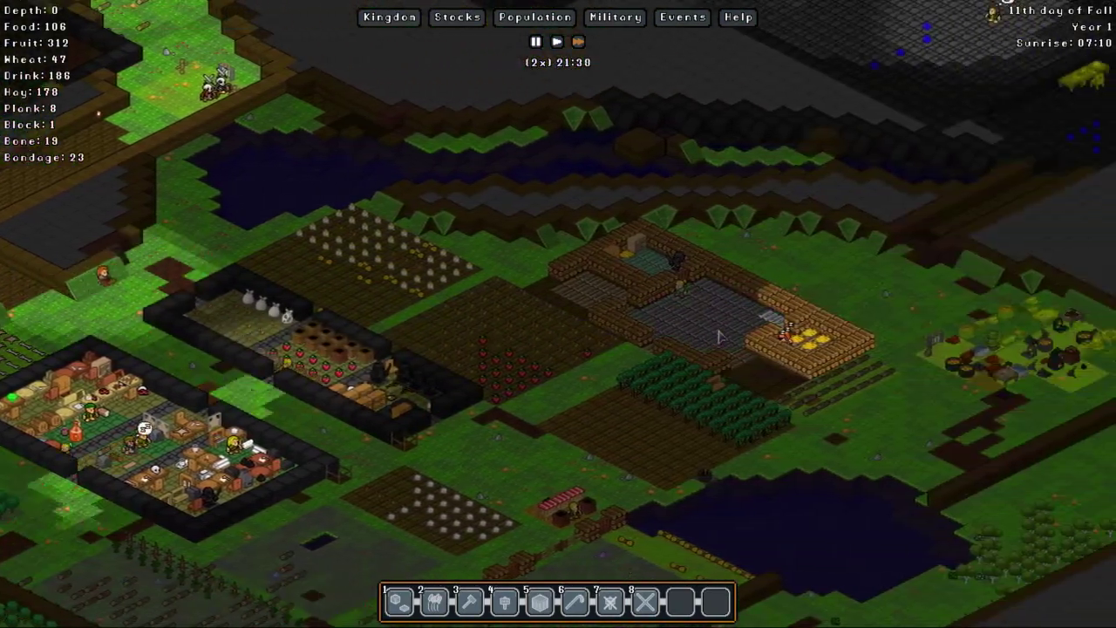
pyautogui.press('w')
pyautogui.press('w')
pyautogui.press('w')
pyautogui.press('w')
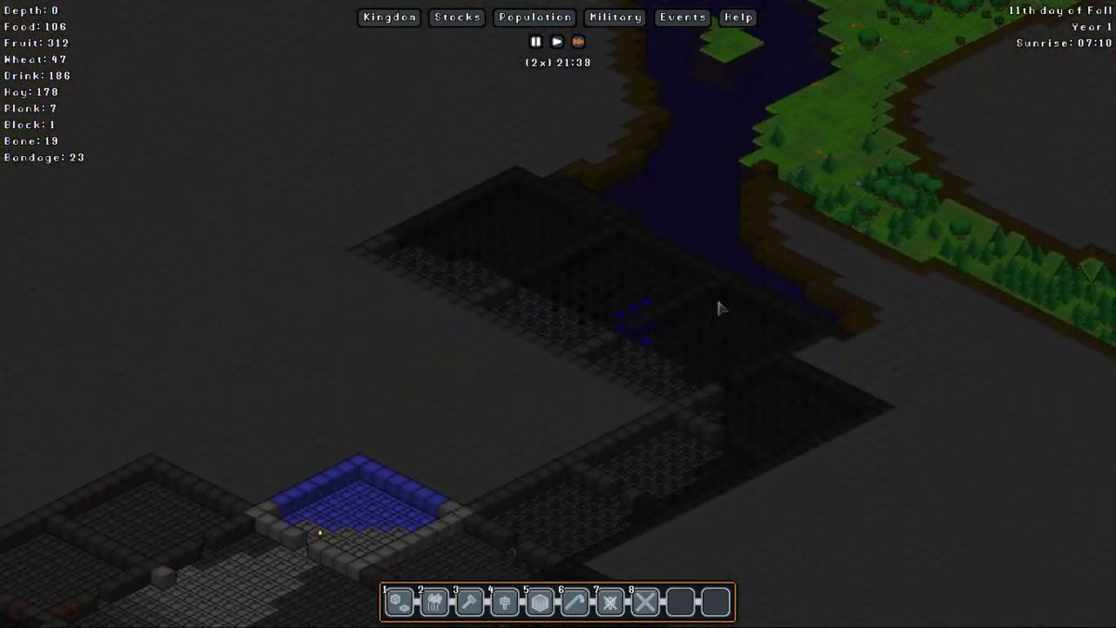
pyautogui.press('w')
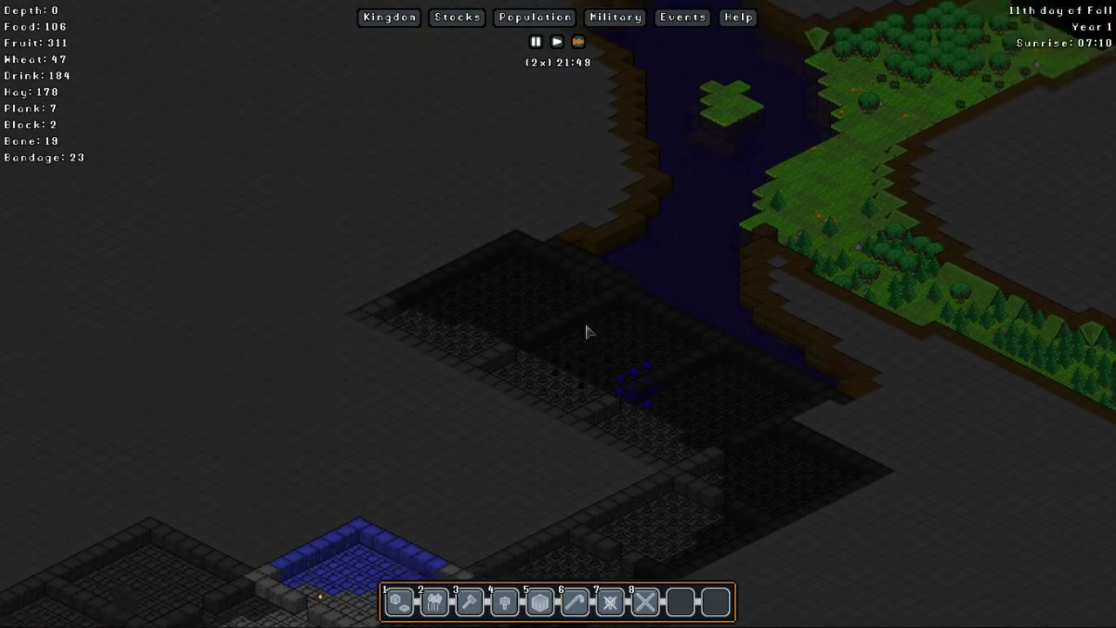
pyautogui.press('w')
pyautogui.scroll(-3)
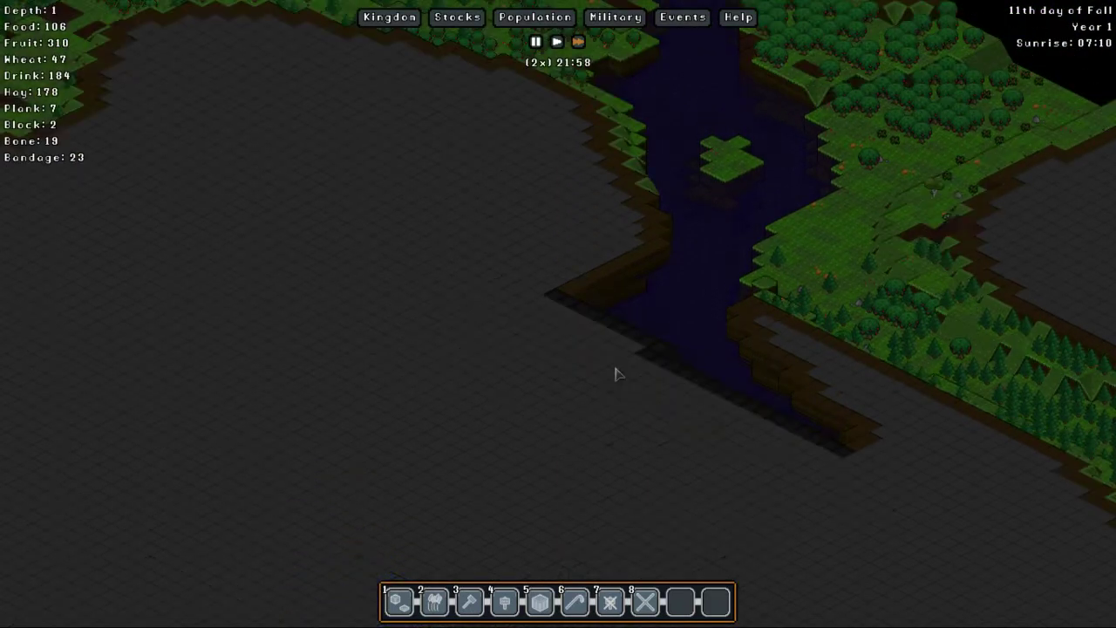
pyautogui.scroll(3)
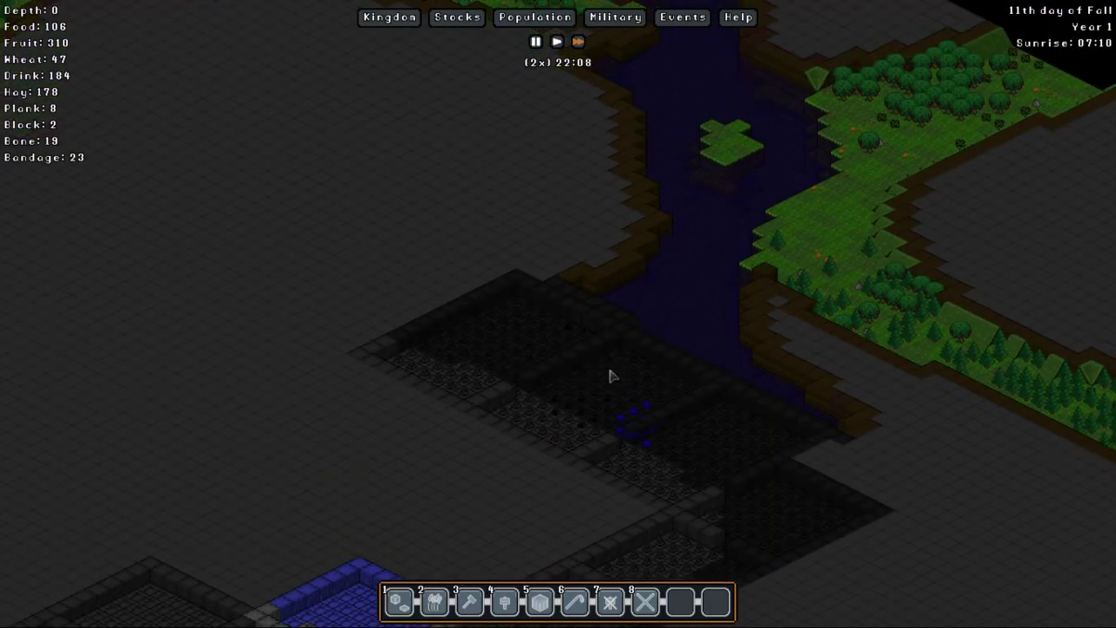
pyautogui.rightClick(574, 332)
pyautogui.moveTo(611, 338)
pyautogui.moveTo(824, 348)
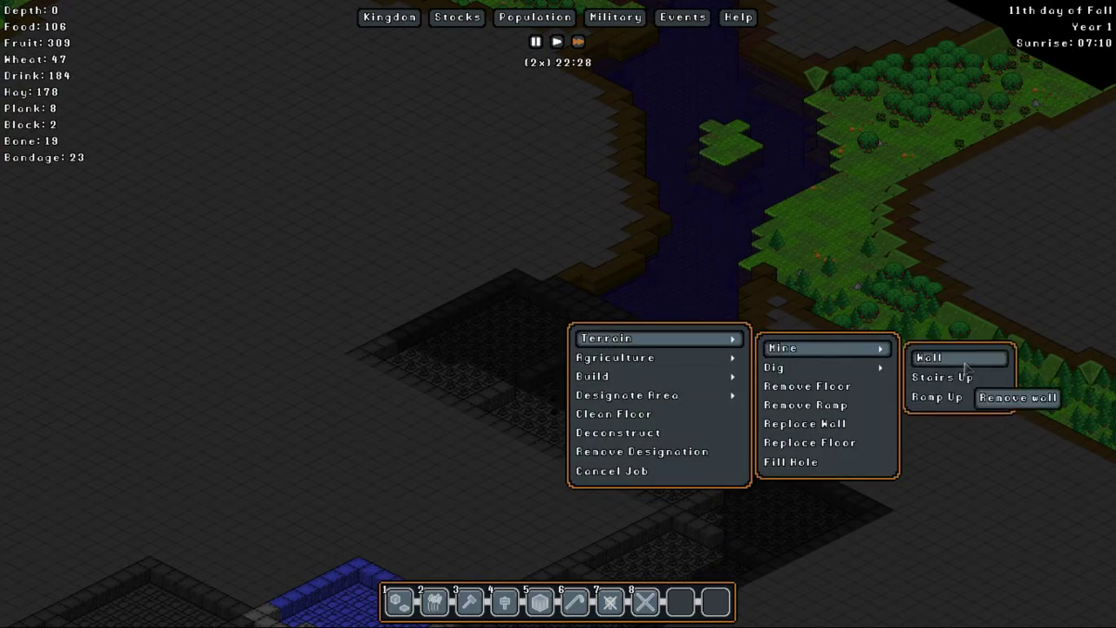
pyautogui.click(966, 364)
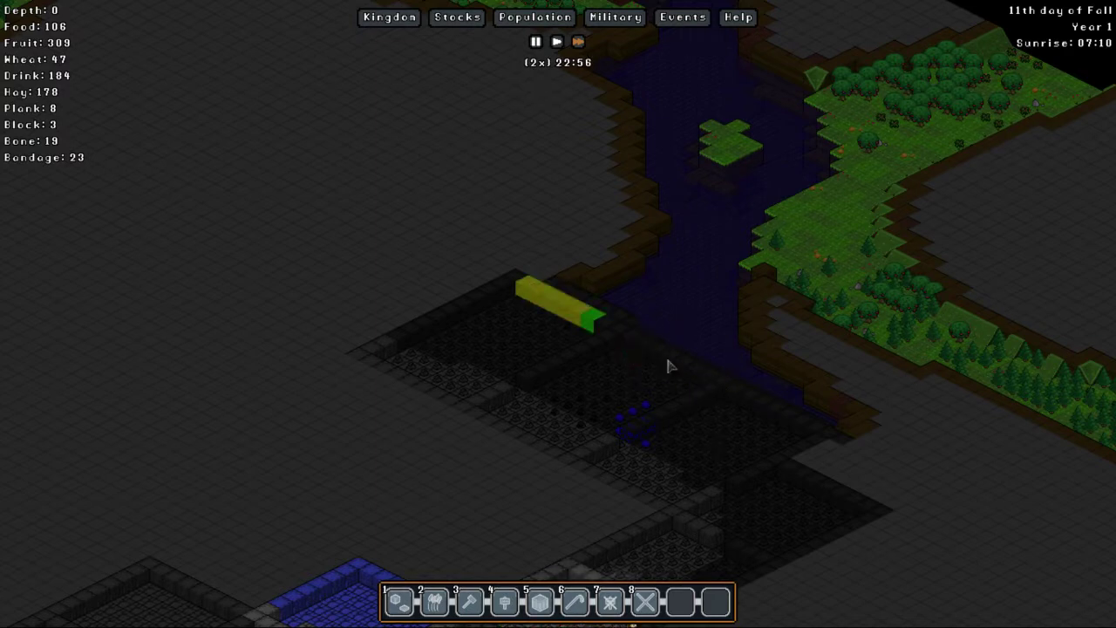
pyautogui.press('Right')
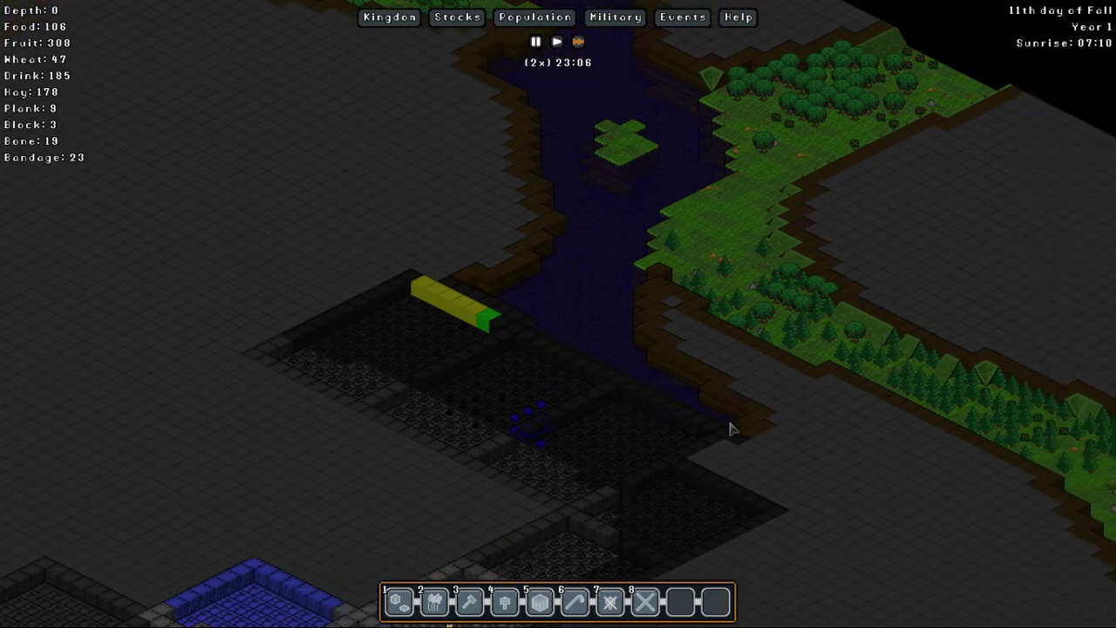
pyautogui.scroll(-3)
pyautogui.scroll(3)
pyautogui.scroll(3)
pyautogui.scroll(-3)
pyautogui.press('Down')
pyautogui.press('Down')
pyautogui.press('Down')
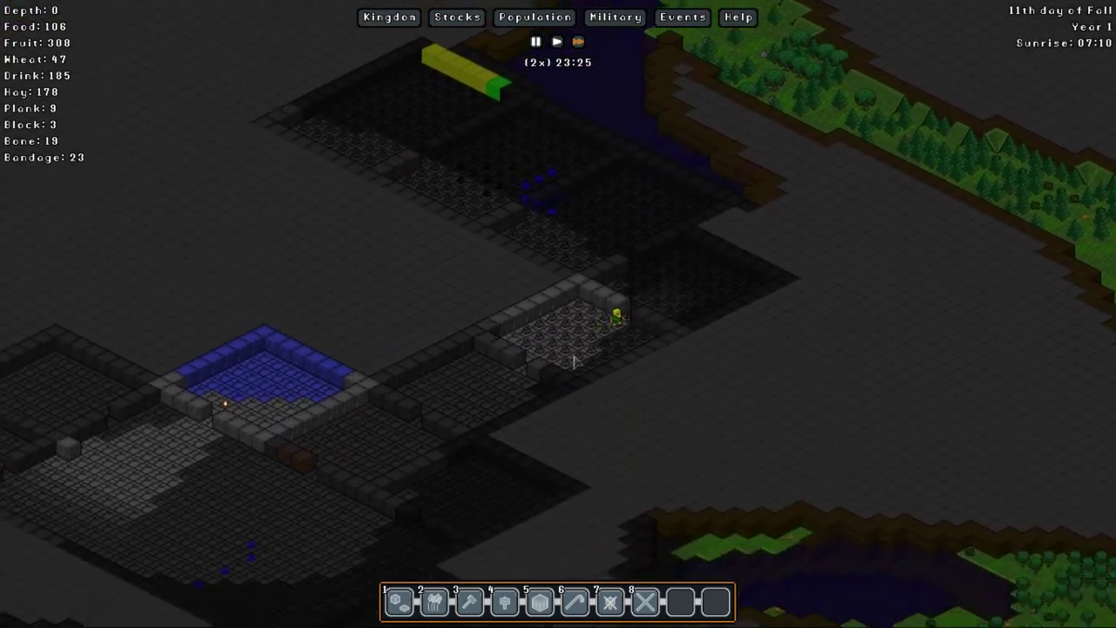
pyautogui.press('Left')
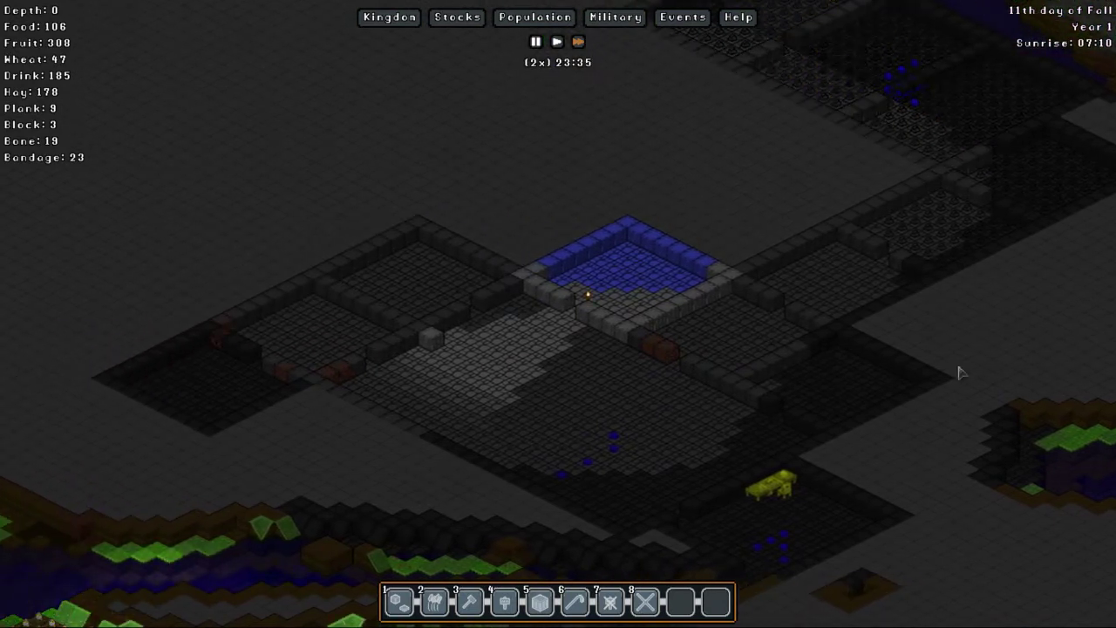
pyautogui.press('Up')
pyautogui.press('Up')
pyautogui.press('Right')
pyautogui.press('Right')
pyautogui.press('Left')
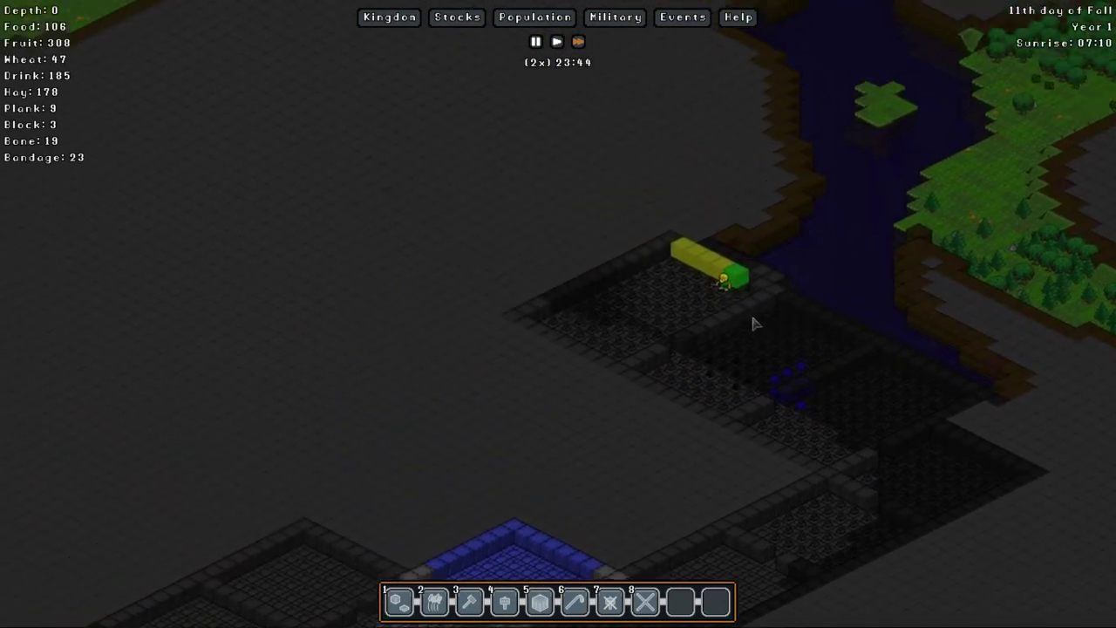
pyautogui.press('Up')
pyautogui.press('Up')
pyautogui.press('Down')
pyautogui.press('Down')
pyautogui.press('Left')
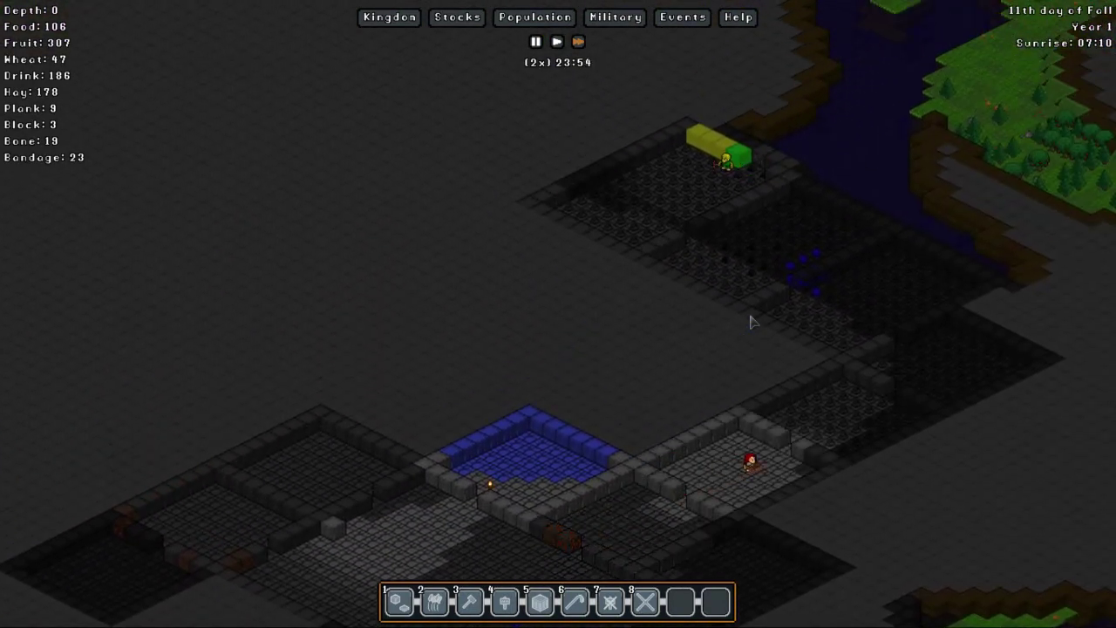
pyautogui.press('Down')
pyautogui.press('Down')
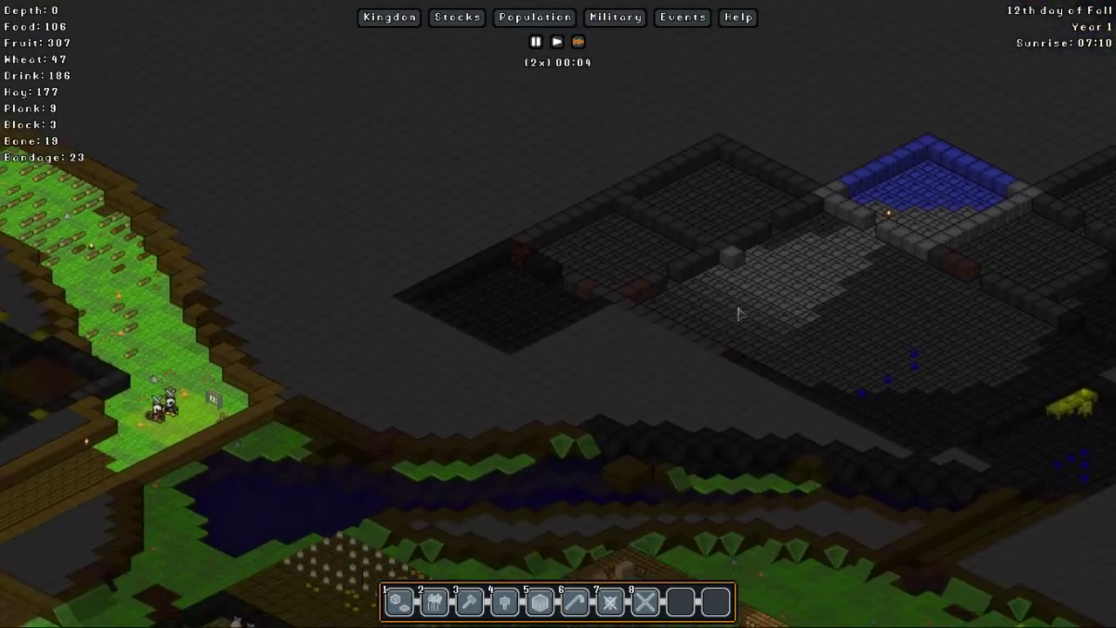
pyautogui.press('Down')
pyautogui.press('Down')
pyautogui.press('Down')
pyautogui.press('Down')
pyautogui.press('Left')
pyautogui.press('Up')
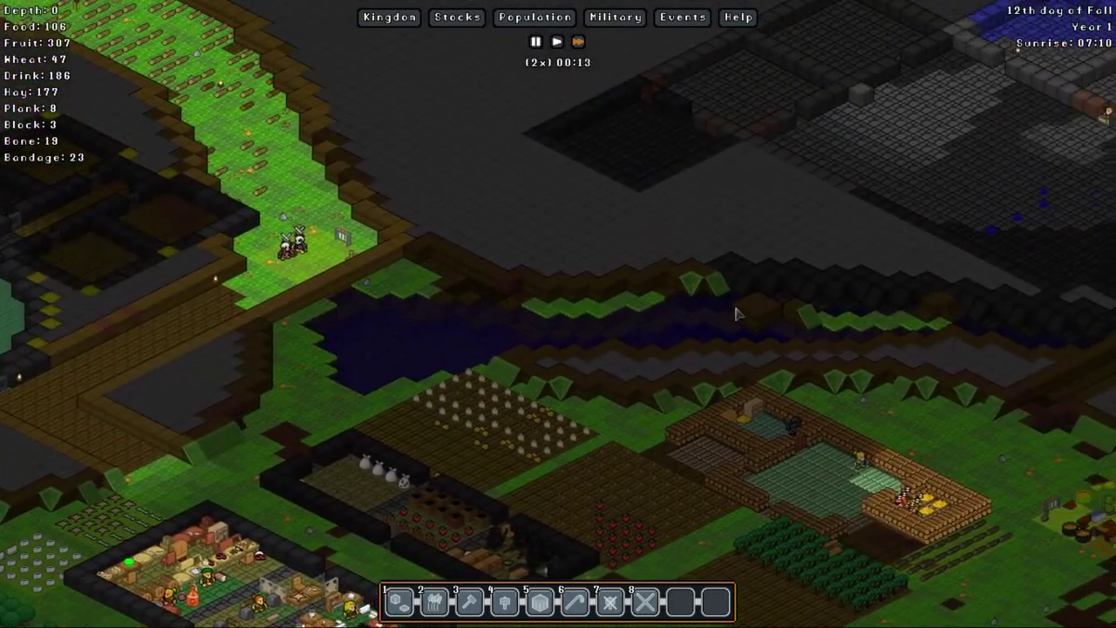
pyautogui.press('Right')
pyautogui.scroll(-3)
pyautogui.scroll(-3)
pyautogui.scroll(-3)
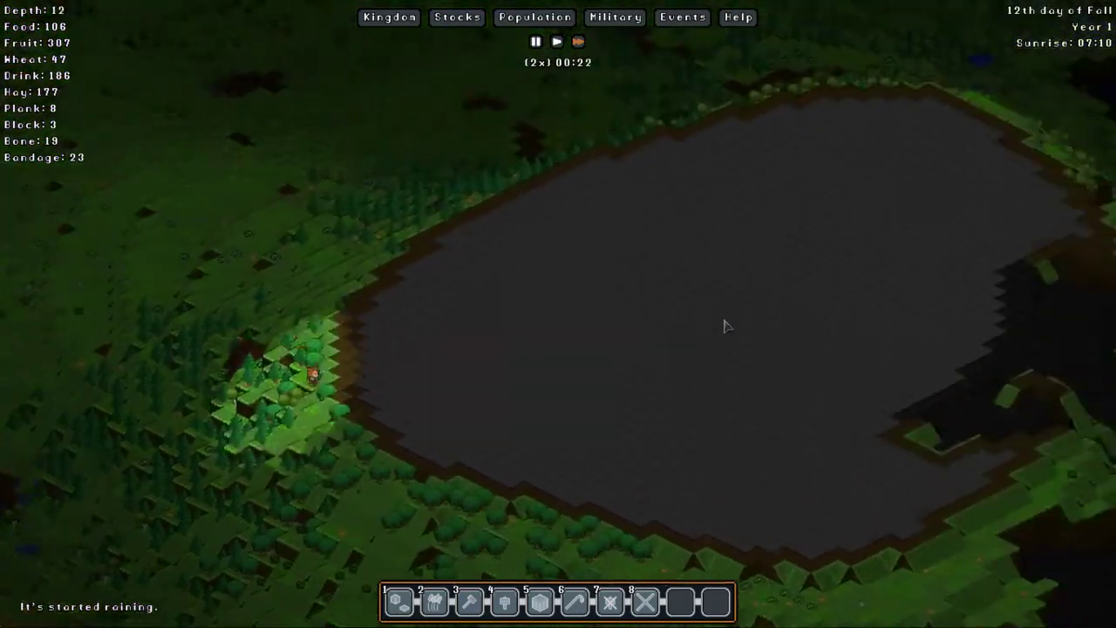
pyautogui.scroll(3)
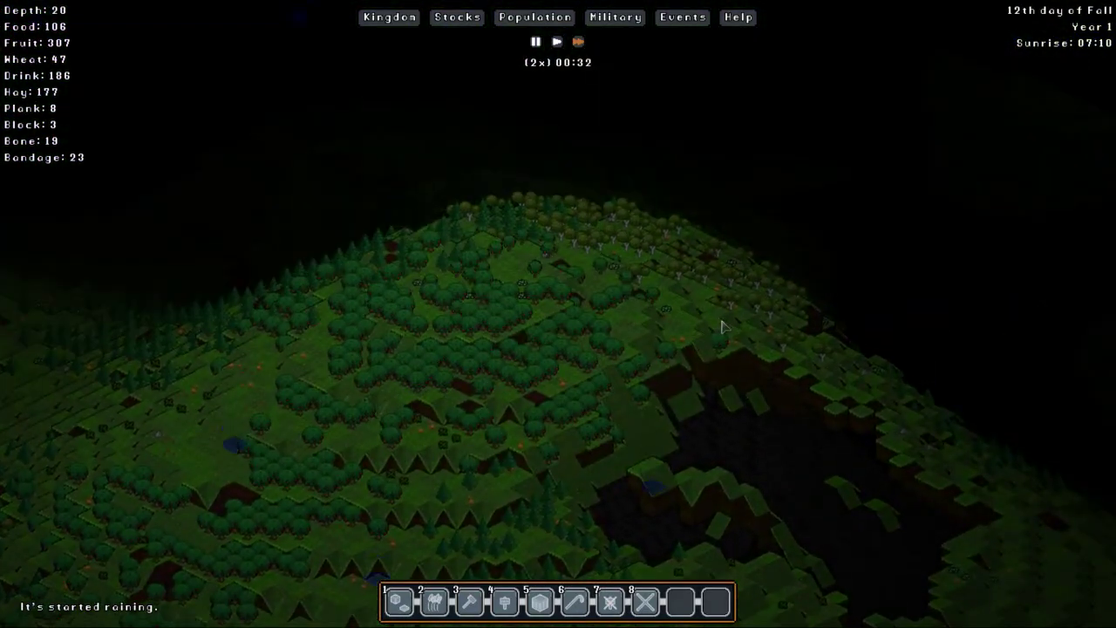
pyautogui.scroll(-3)
pyautogui.scroll(3)
pyautogui.scroll(3)
pyautogui.scroll(3)
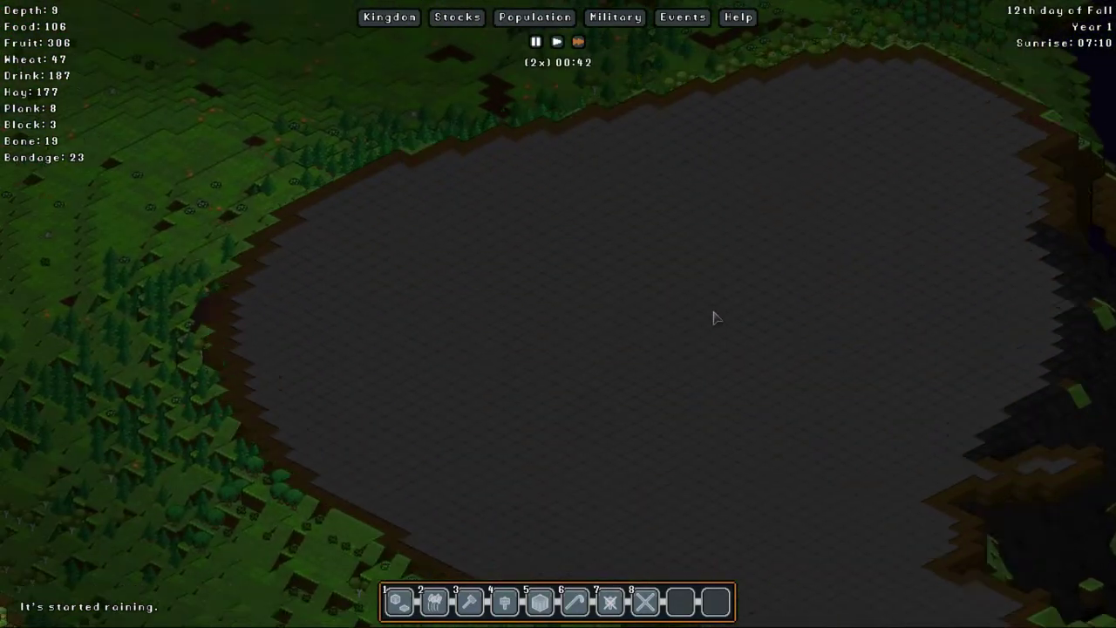
pyautogui.scroll(3)
pyautogui.scroll(3)
pyautogui.scroll(3)
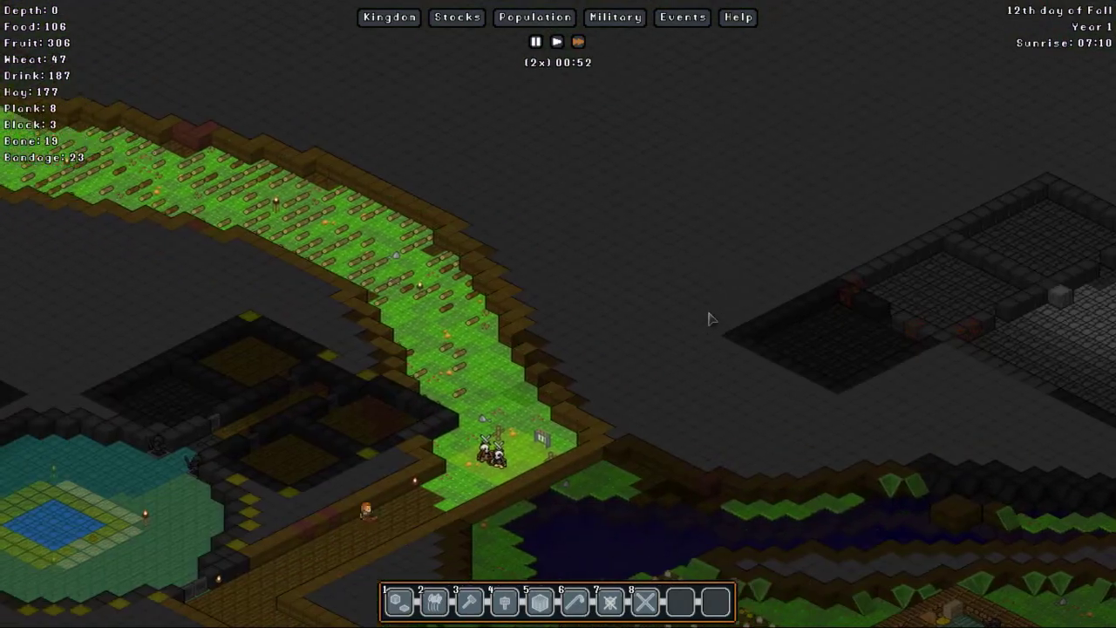
# Step: Pan across the surface around the pond and forest to centre the settlement
pyautogui.press('Left')
pyautogui.press('Left')
pyautogui.press('Up')
pyautogui.press('Down')
pyautogui.press('Down')
pyautogui.press('Down')
pyautogui.press('Right')
pyautogui.press('Right')
pyautogui.scroll(-3)
pyautogui.press('Left')
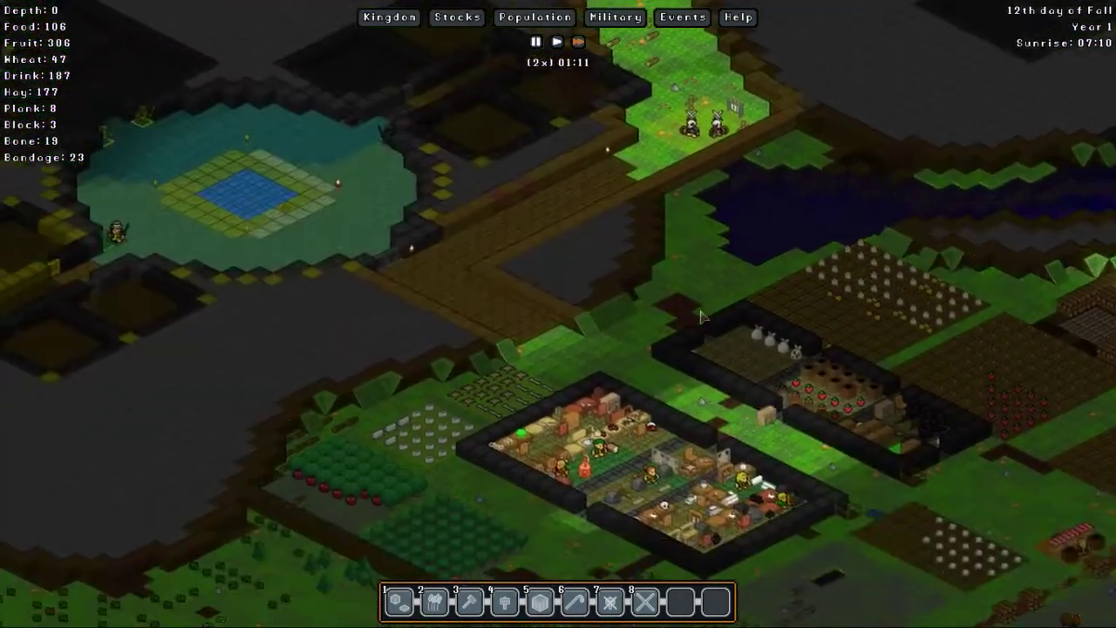
pyautogui.press('Left')
pyautogui.press('Up')
pyautogui.press('Left')
pyautogui.scroll(-3)
pyautogui.press('Right')
pyautogui.press('Right')
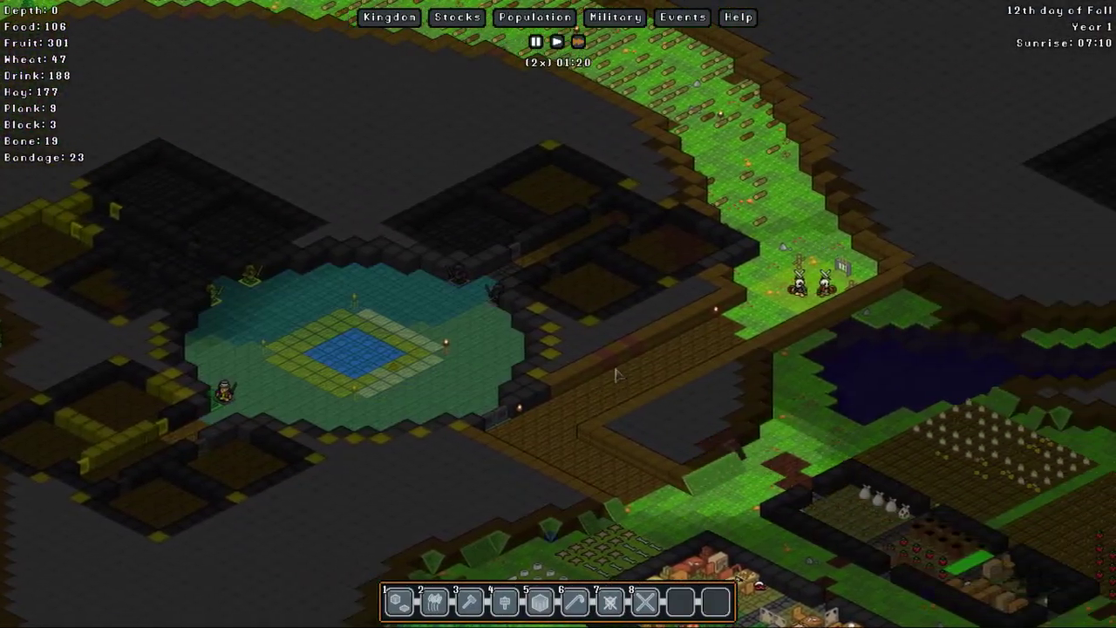
pyautogui.scroll(3)
pyautogui.press('Down')
pyautogui.press('Down')
pyautogui.press('Down')
pyautogui.scroll(-3)
pyautogui.press('Down')
pyautogui.press('Down')
pyautogui.press('Down')
pyautogui.press('Down')
pyautogui.scroll(3)
pyautogui.press('Up')
pyautogui.press('Up')
pyautogui.press('Up')
pyautogui.press('Up')
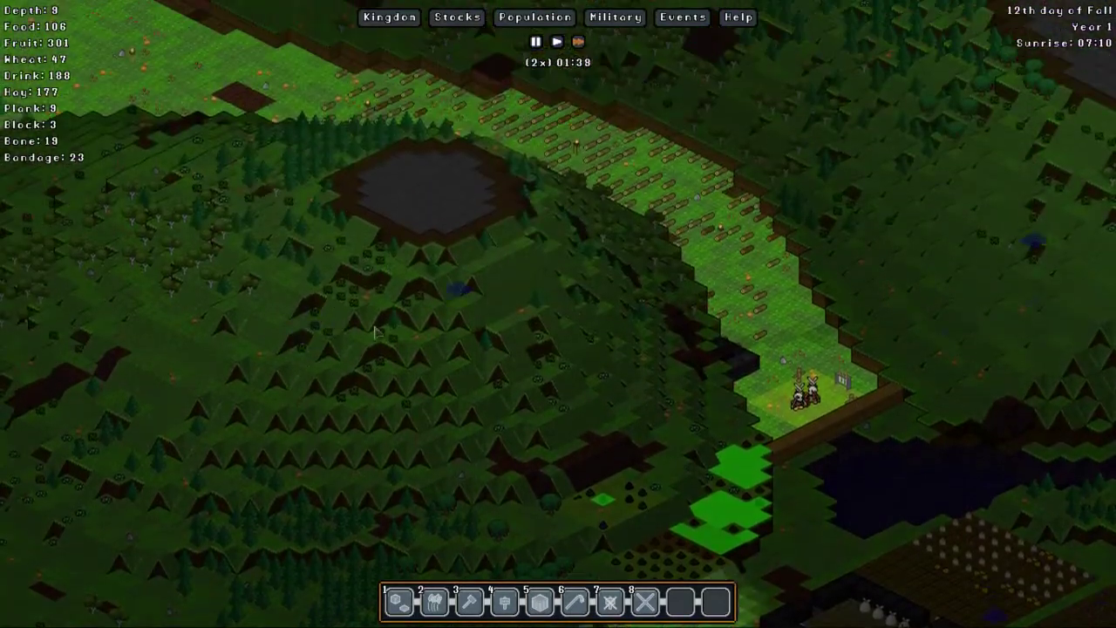
pyautogui.press('Up')
pyautogui.press('Up')
pyautogui.press('Up')
pyautogui.press('Up')
pyautogui.press('Right')
pyautogui.press('Right')
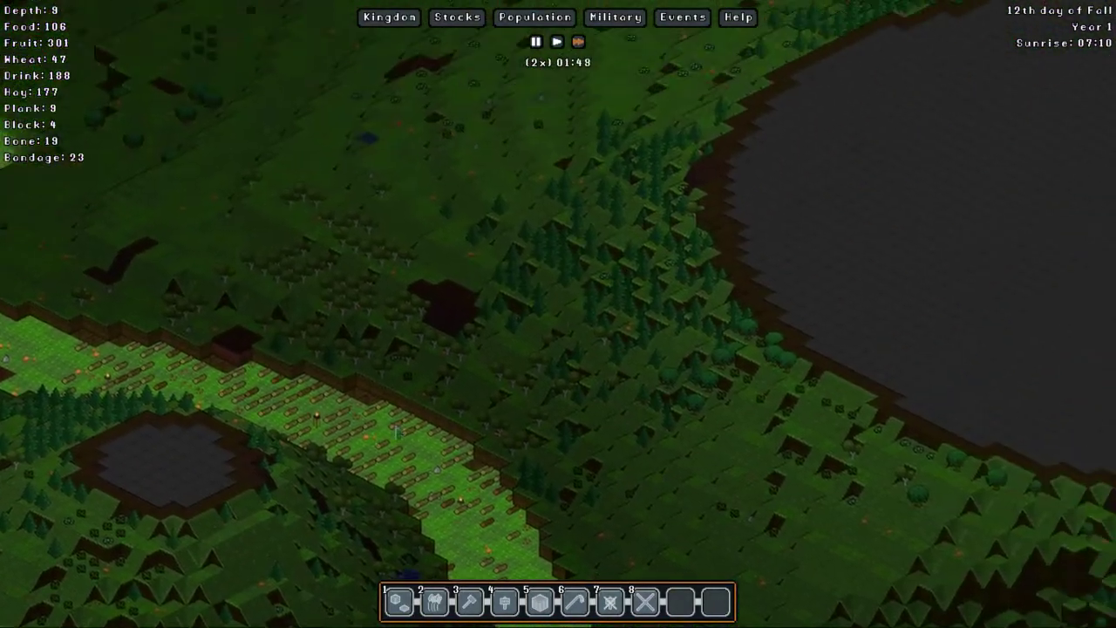
pyautogui.scroll(3)
pyautogui.press('Down')
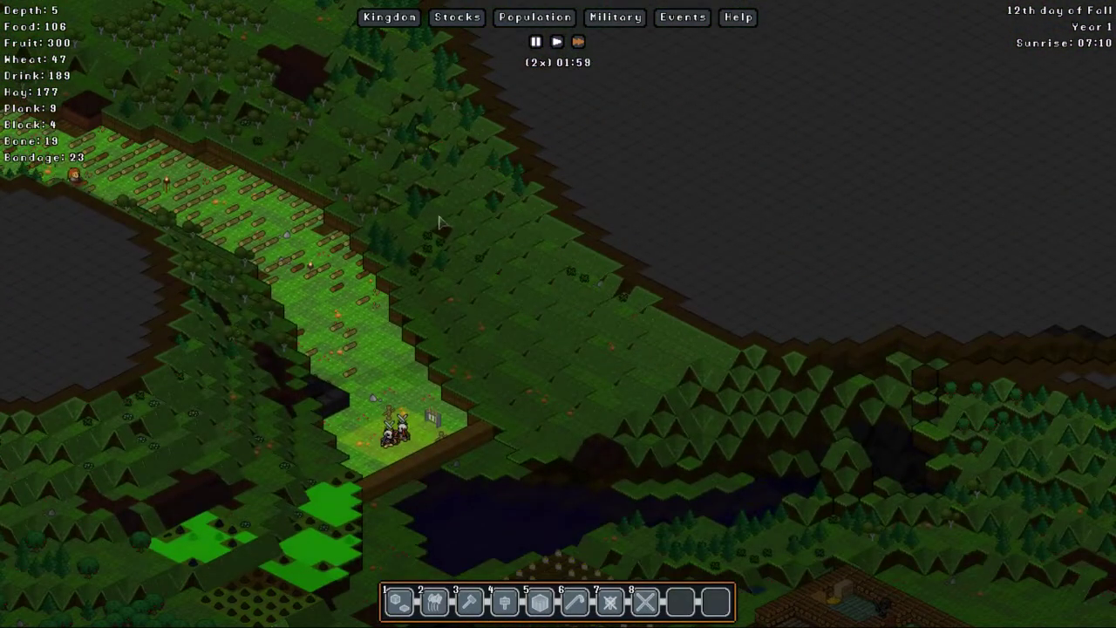
pyautogui.press('Down')
pyautogui.press('Up')
pyautogui.press('Right')
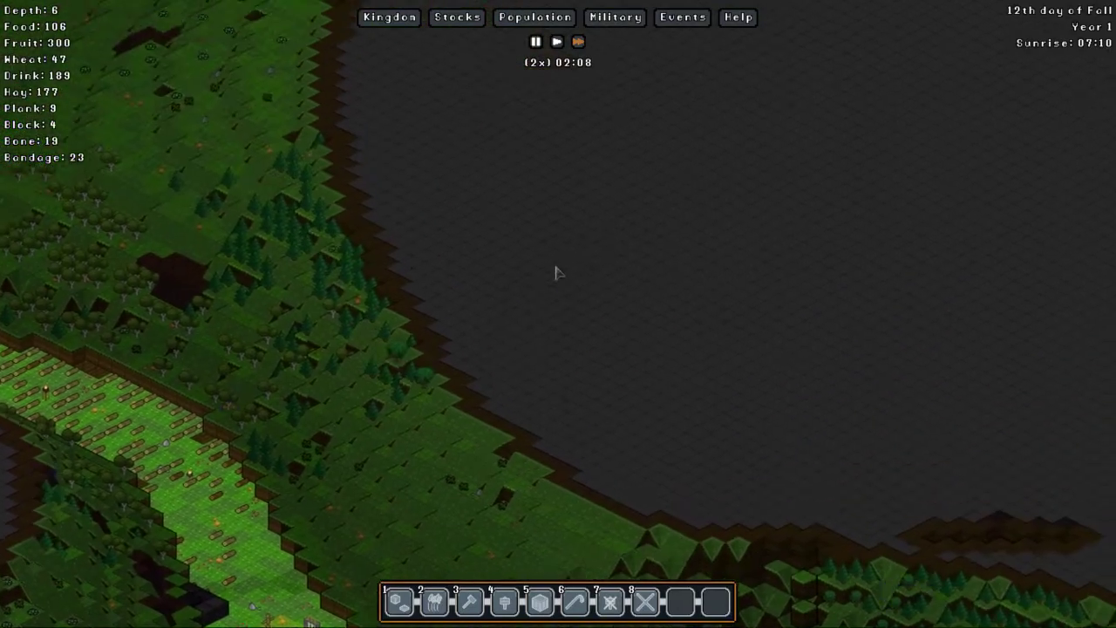
pyautogui.scroll(-3)
pyautogui.scroll(-3)
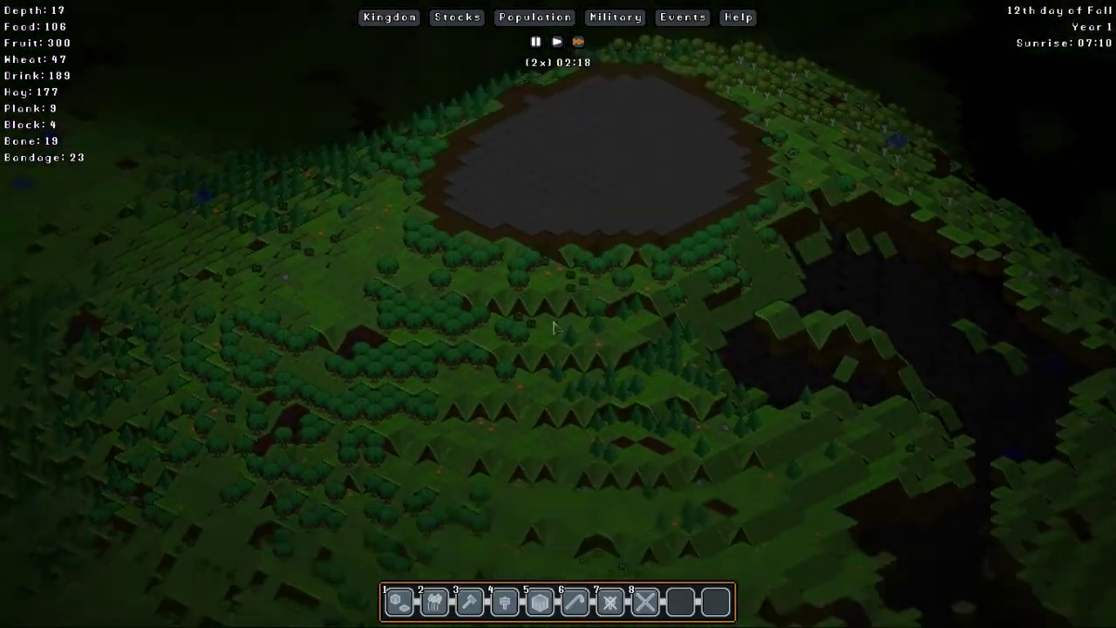
pyautogui.scroll(3)
pyautogui.scroll(3)
pyautogui.scroll(3)
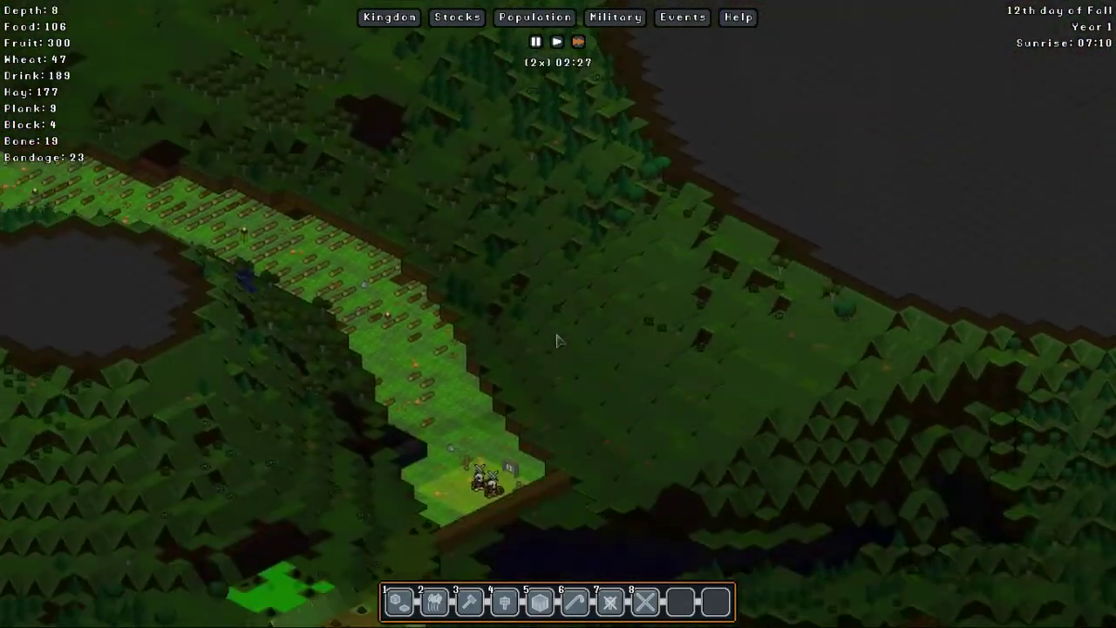
pyautogui.press('Up')
pyautogui.scroll(3)
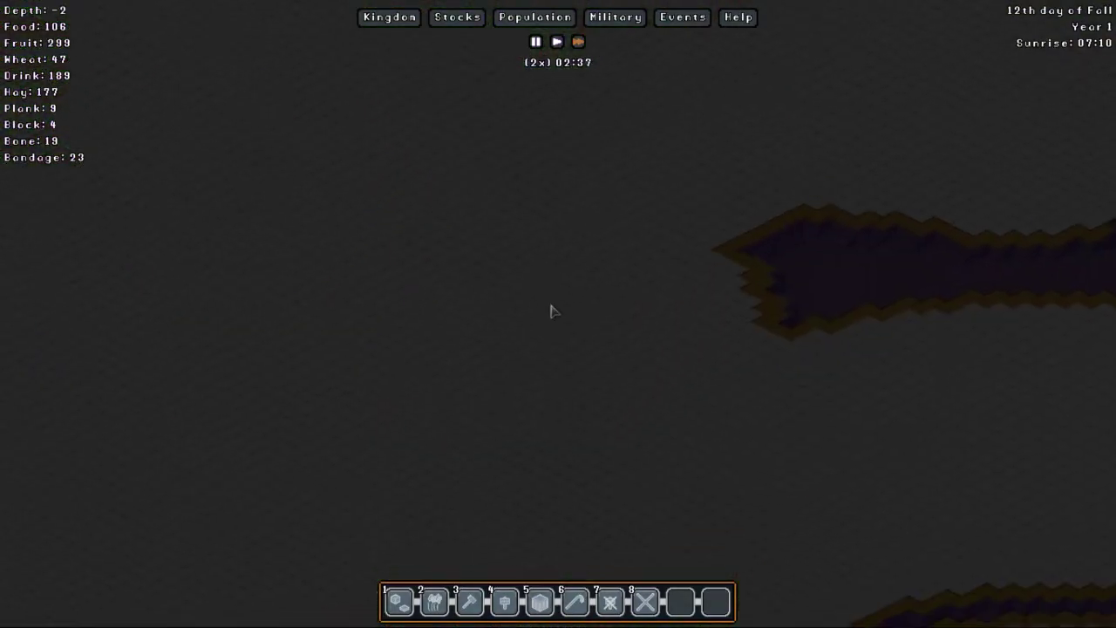
pyautogui.scroll(-3)
pyautogui.moveTo(559, 314); pyautogui.dragTo(497, 249)
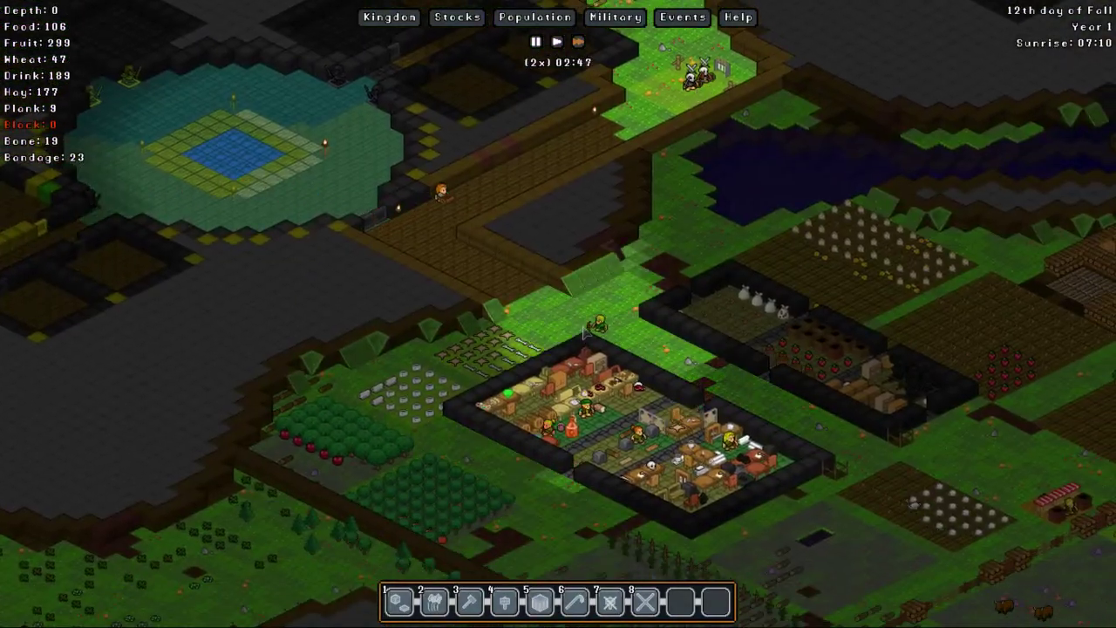
pyautogui.press('Right')
pyautogui.press('Down')
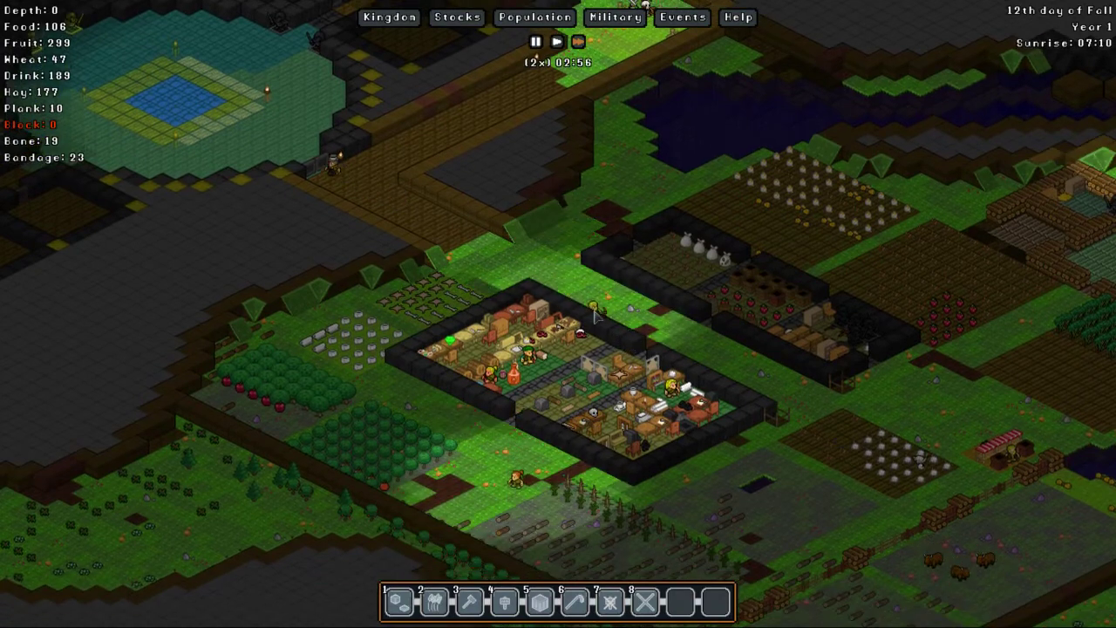
pyautogui.scroll(-3)
pyautogui.press('Up')
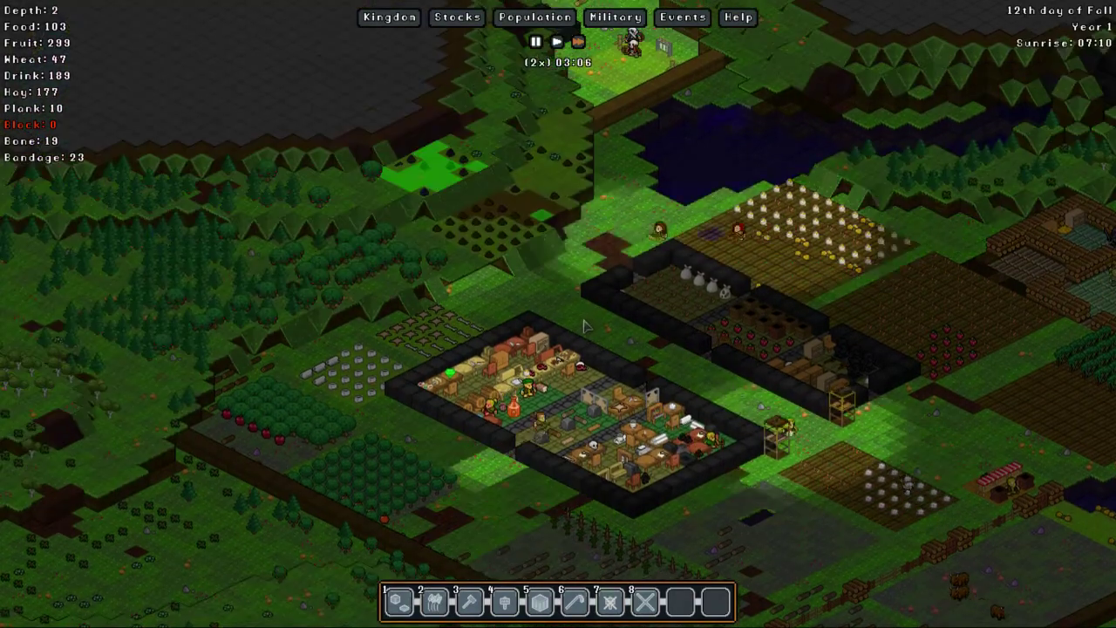
pyautogui.scroll(-3)
pyautogui.press('Up')
pyautogui.scroll(3)
pyautogui.scroll(3)
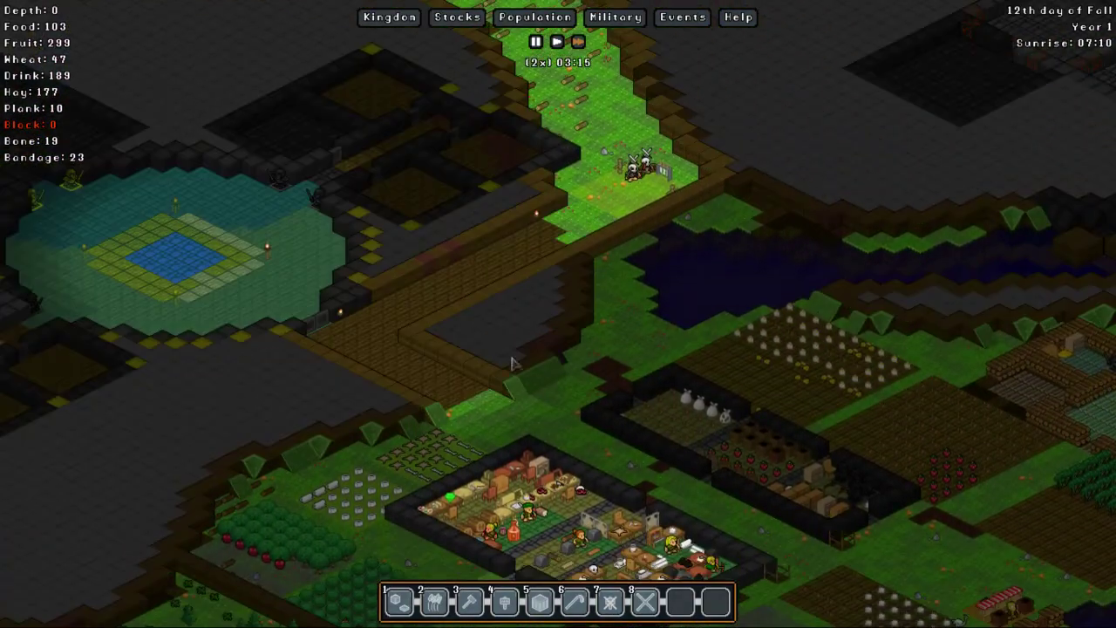
pyautogui.scroll(-3)
pyautogui.scroll(-3)
pyautogui.scroll(-3)
pyautogui.scroll(-3)
pyautogui.scroll(-3)
pyautogui.press('Down')
pyautogui.scroll(3)
pyautogui.scroll(3)
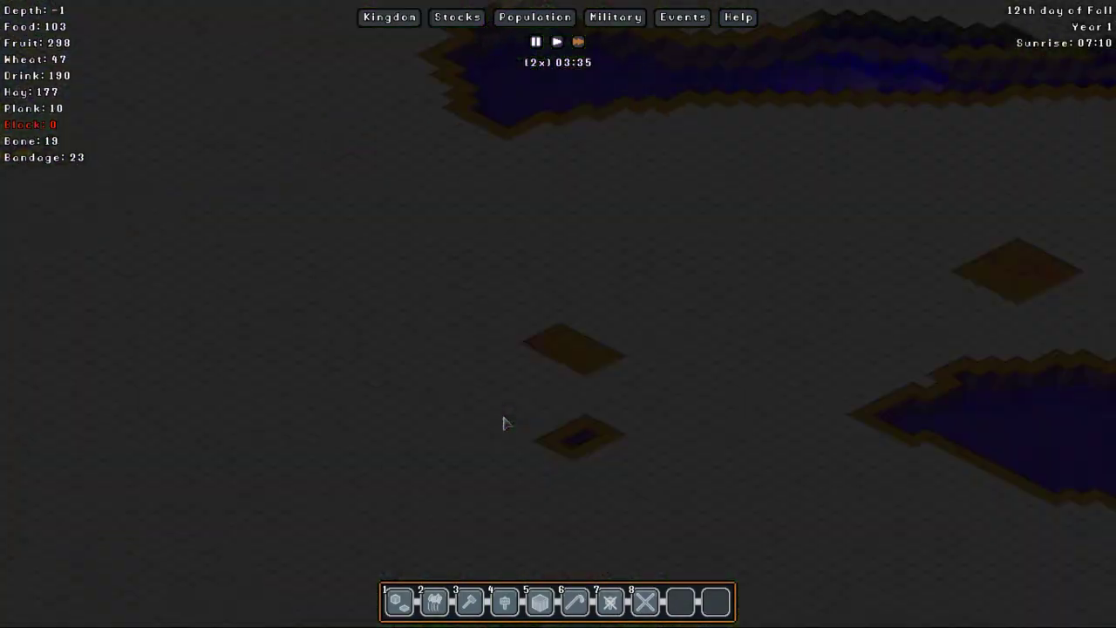
pyautogui.scroll(-3)
pyautogui.press('Right')
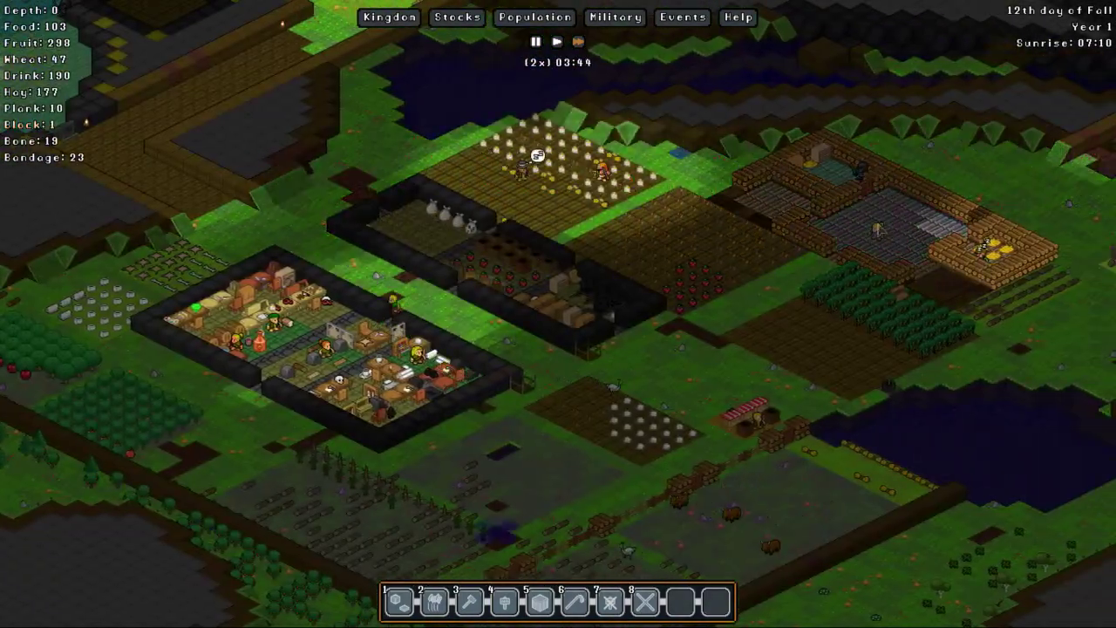
# Step: Inspect the tile by the field and view the visiting ambassador's details
pyautogui.click(880, 244)
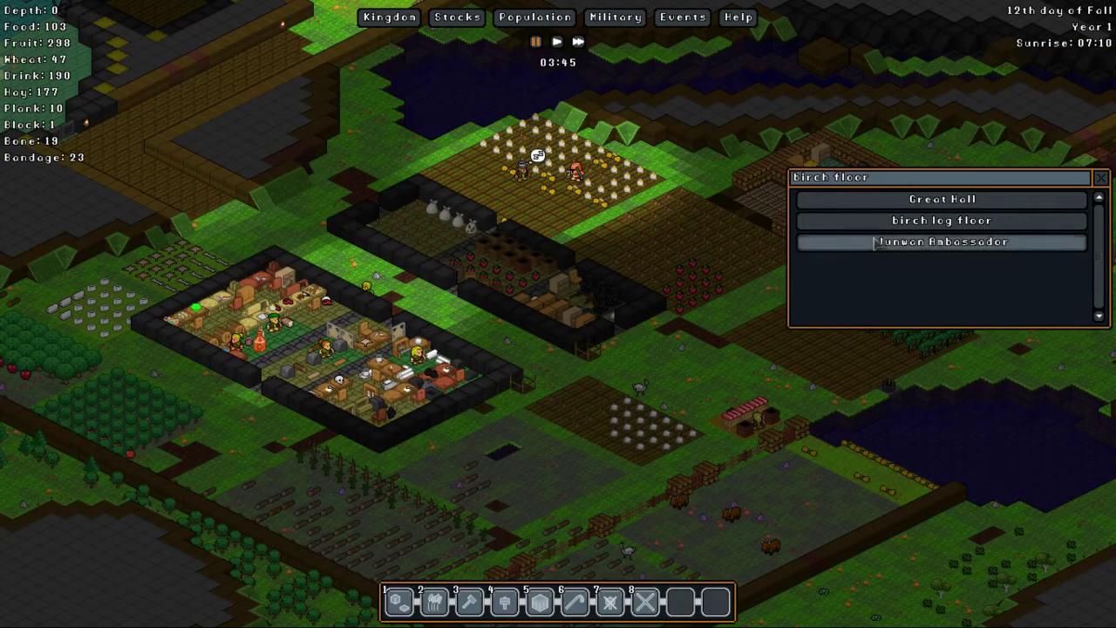
pyautogui.click(951, 242)
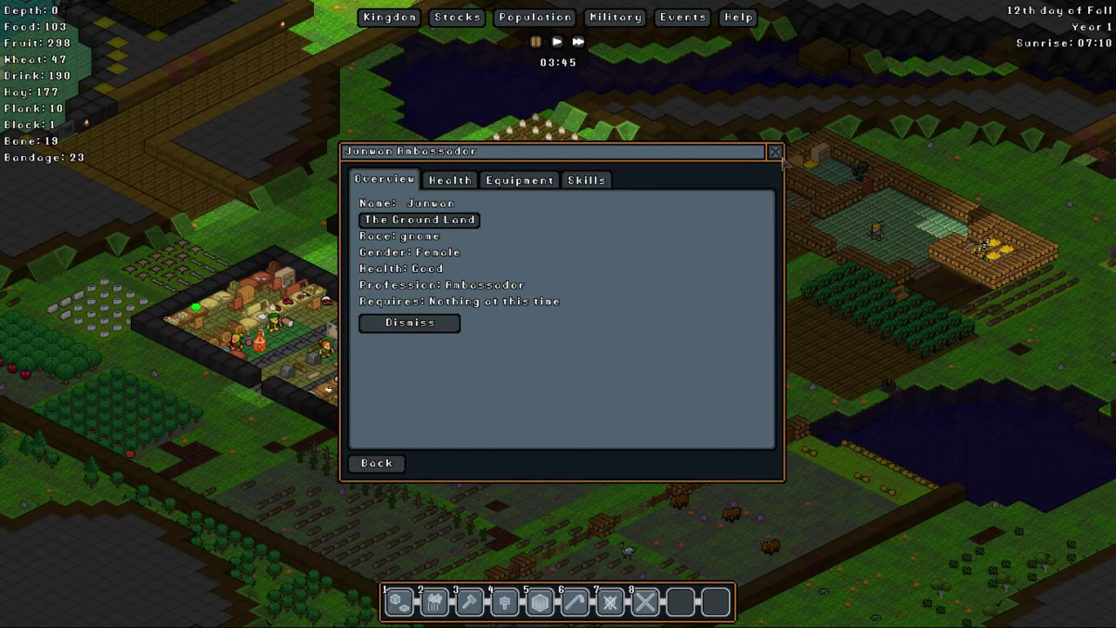
pyautogui.click(776, 152)
pyautogui.scroll(-3)
# Step: Inspect the Market Stall tile, start trading, and add 36 raw marble to the gnome's offer
pyautogui.click(752, 328)
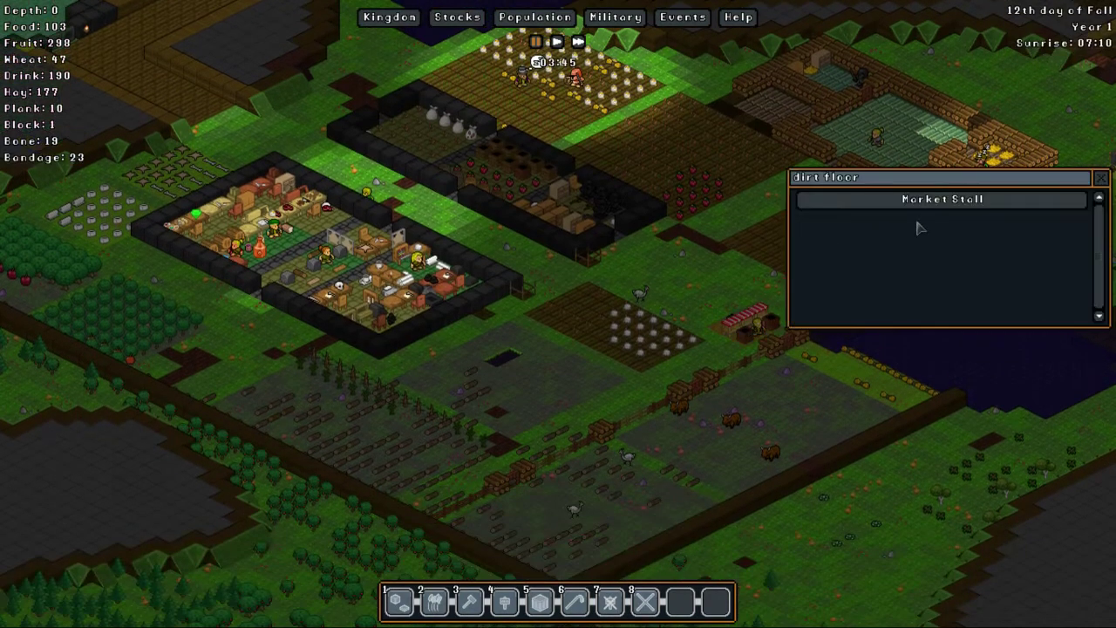
pyautogui.click(926, 200)
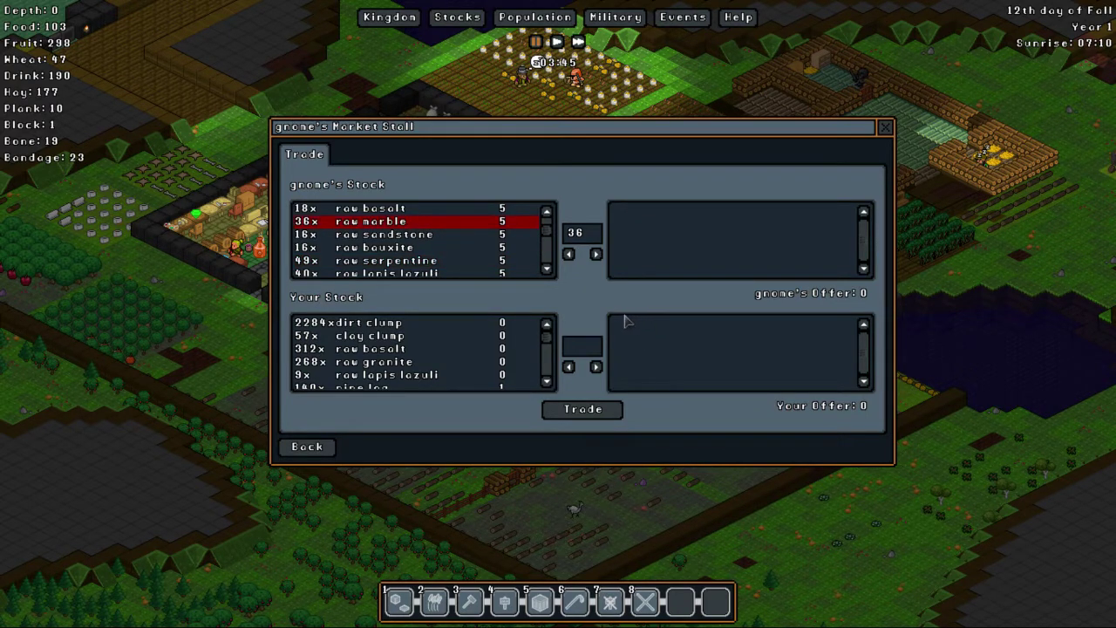
pyautogui.click(595, 254)
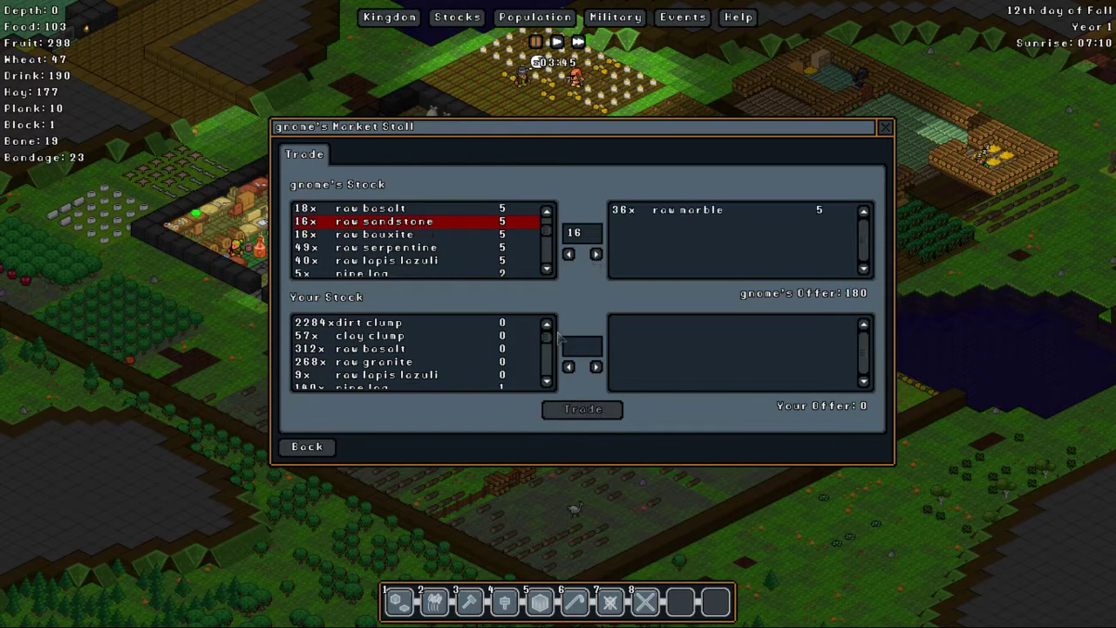
pyautogui.scroll(-3)
pyautogui.scroll(-3)
pyautogui.scroll(-3)
pyautogui.scroll(-3)
pyautogui.scroll(-3)
pyautogui.scroll(-3)
pyautogui.scroll(-3)
pyautogui.scroll(-3)
pyautogui.scroll(-3)
pyautogui.scroll(-3)
pyautogui.scroll(-3)
pyautogui.scroll(-3)
pyautogui.scroll(-3)
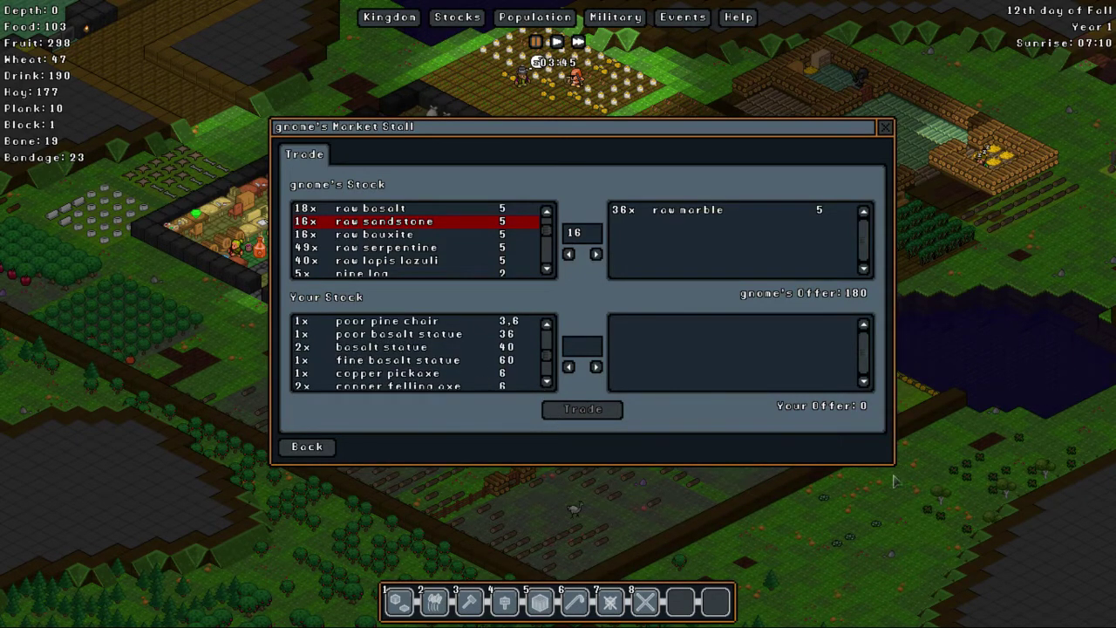
# Step: Enlarge and reposition the Market Stall trade window
pyautogui.moveTo(890, 461); pyautogui.dragTo(890, 567)
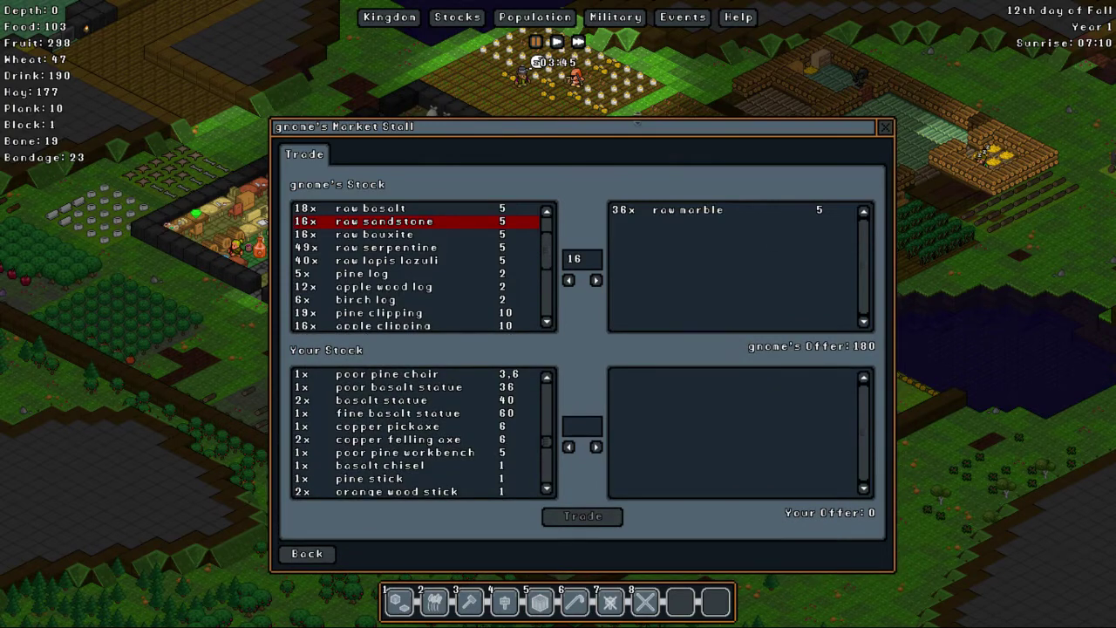
pyautogui.moveTo(641, 126); pyautogui.dragTo(650, 51)
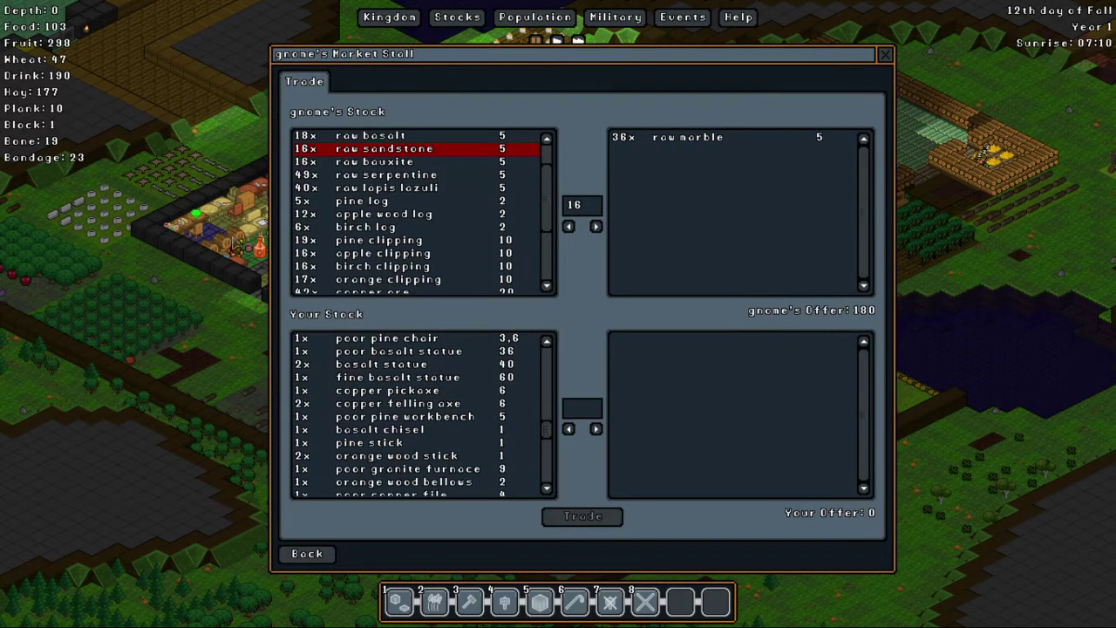
pyautogui.moveTo(273, 245); pyautogui.dragTo(108, 244)
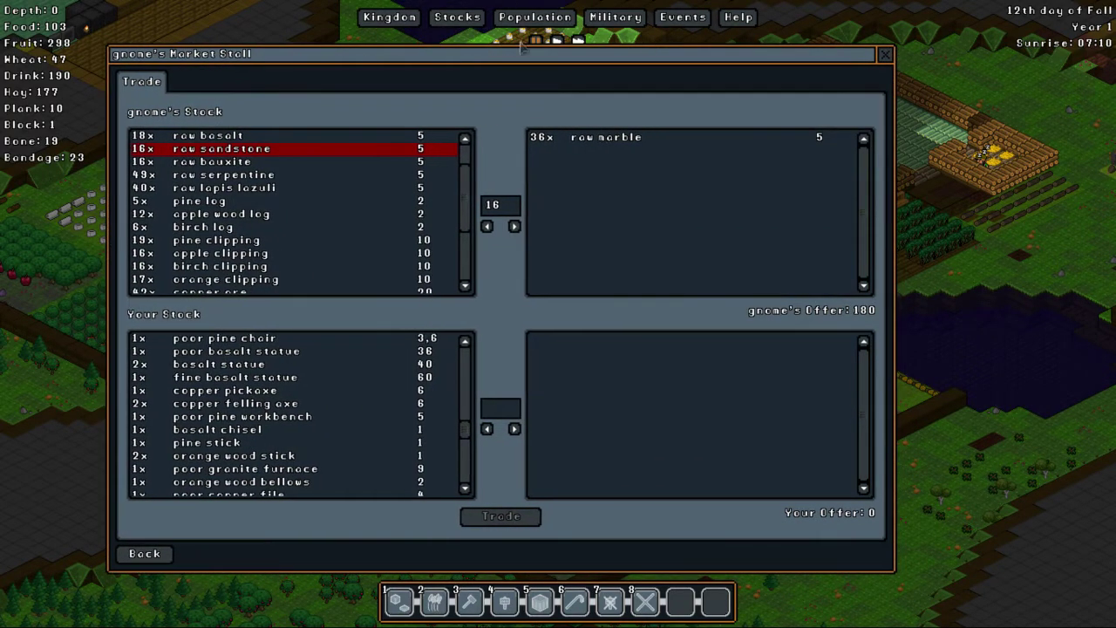
pyautogui.moveTo(513, 54); pyautogui.dragTo(603, 58)
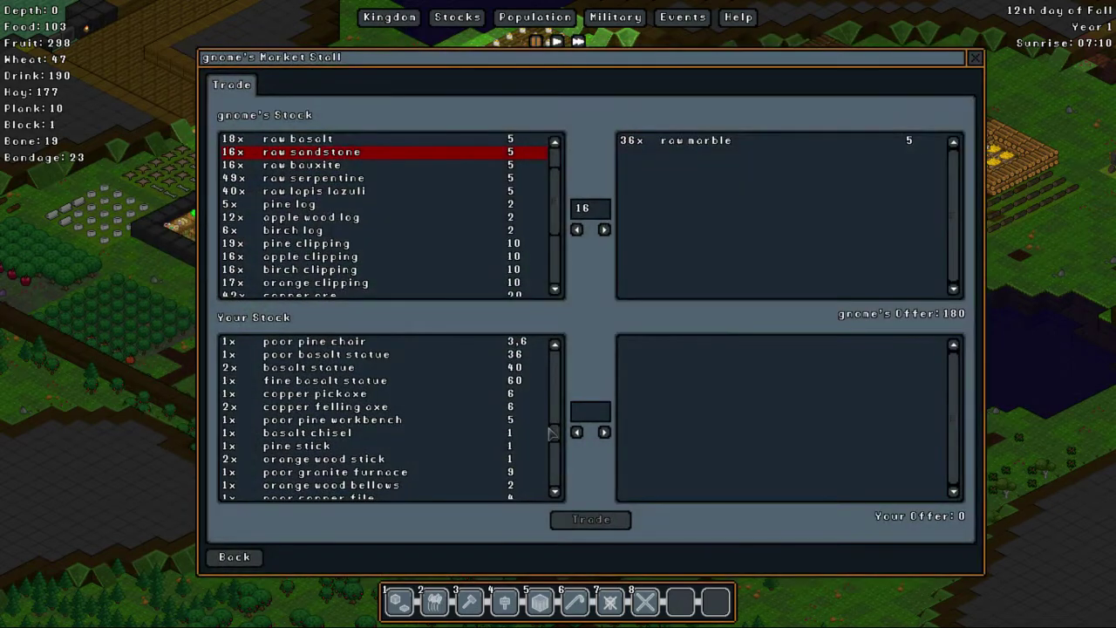
pyautogui.scroll(3)
pyautogui.scroll(3)
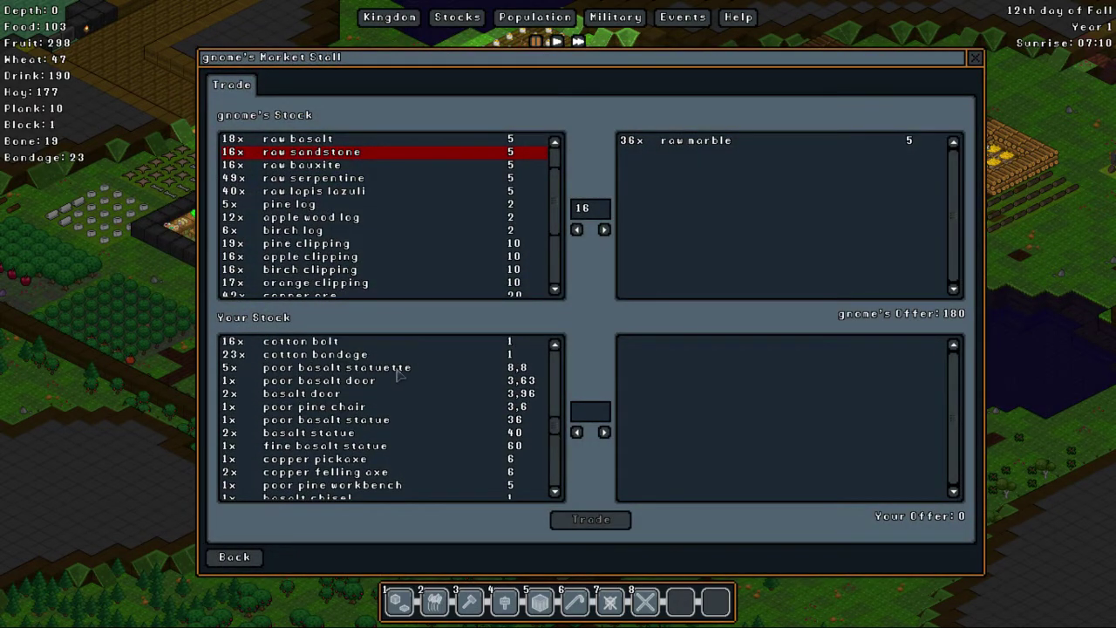
# Step: Add 5 poor basalt statuettes and 15 raw sapphire to your offer
pyautogui.click(390, 368)
pyautogui.click(604, 433)
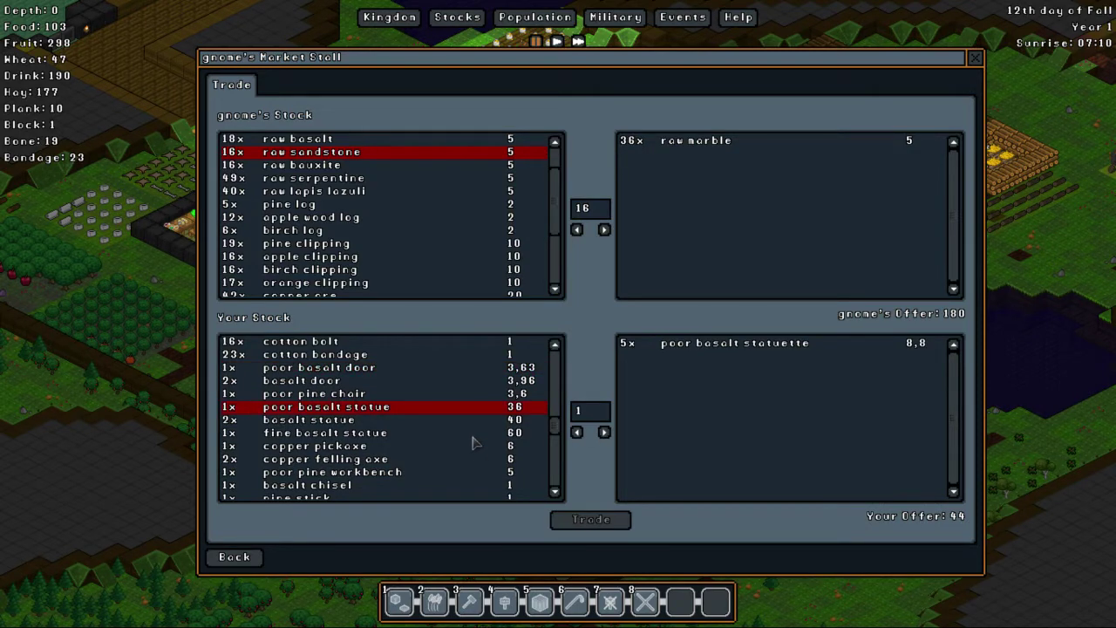
pyautogui.scroll(3)
pyautogui.scroll(3)
pyautogui.scroll(3)
pyautogui.scroll(3)
pyautogui.scroll(3)
pyautogui.scroll(3)
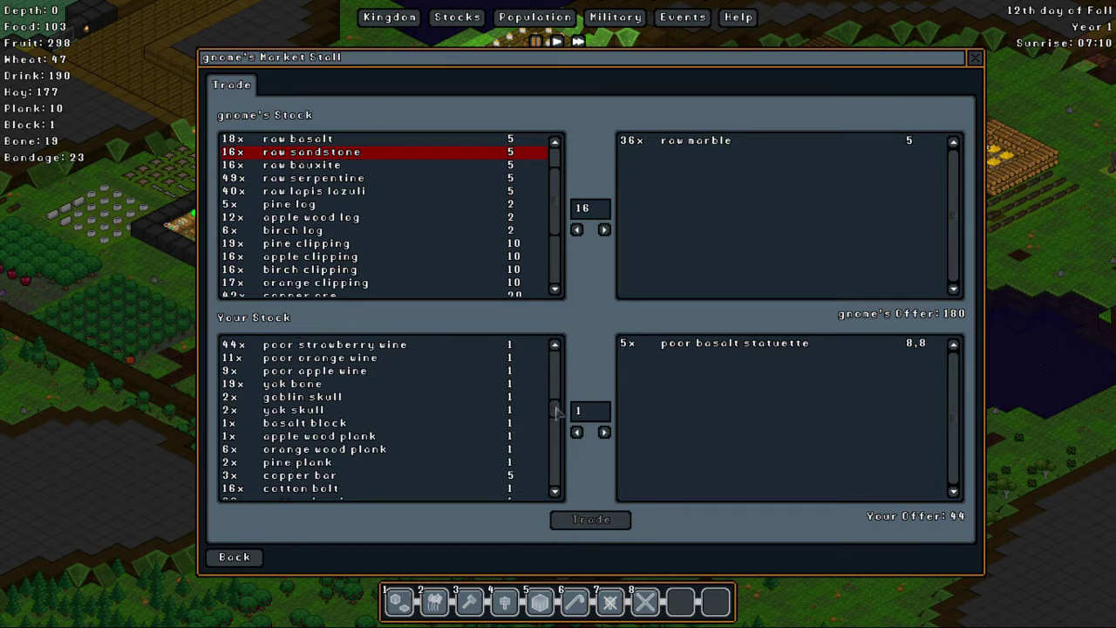
pyautogui.moveTo(559, 406); pyautogui.dragTo(558, 349)
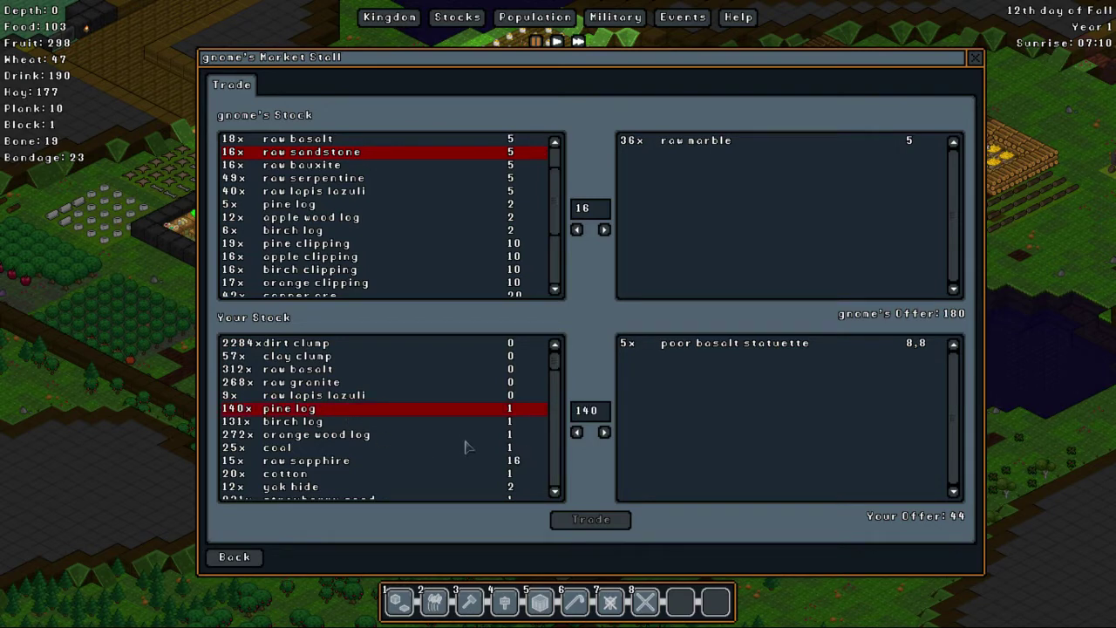
pyautogui.scroll(-3)
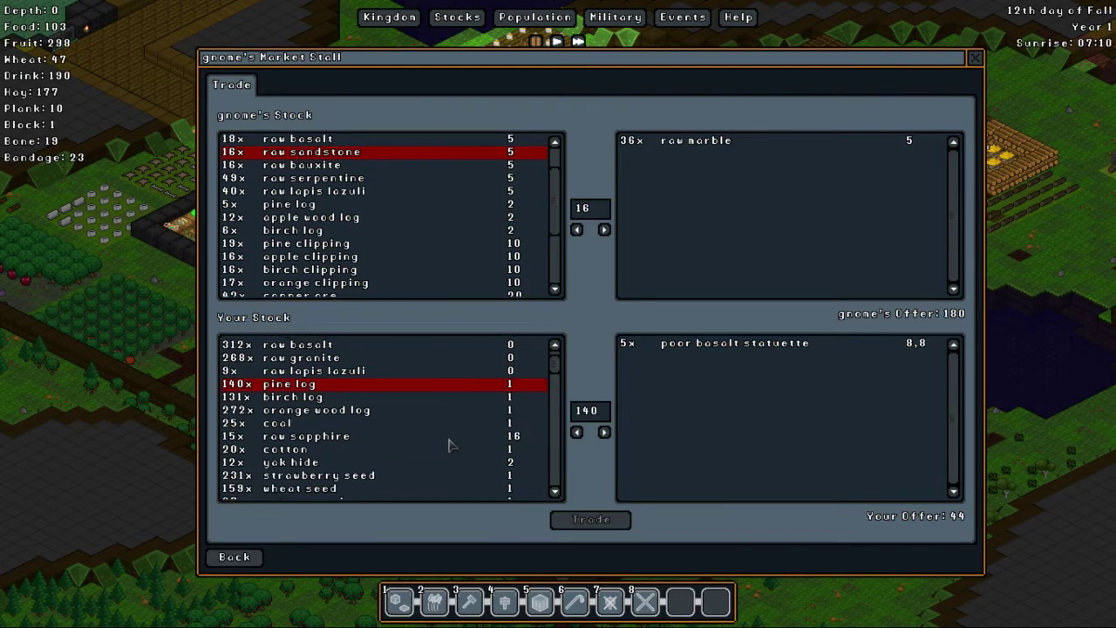
pyautogui.scroll(-3)
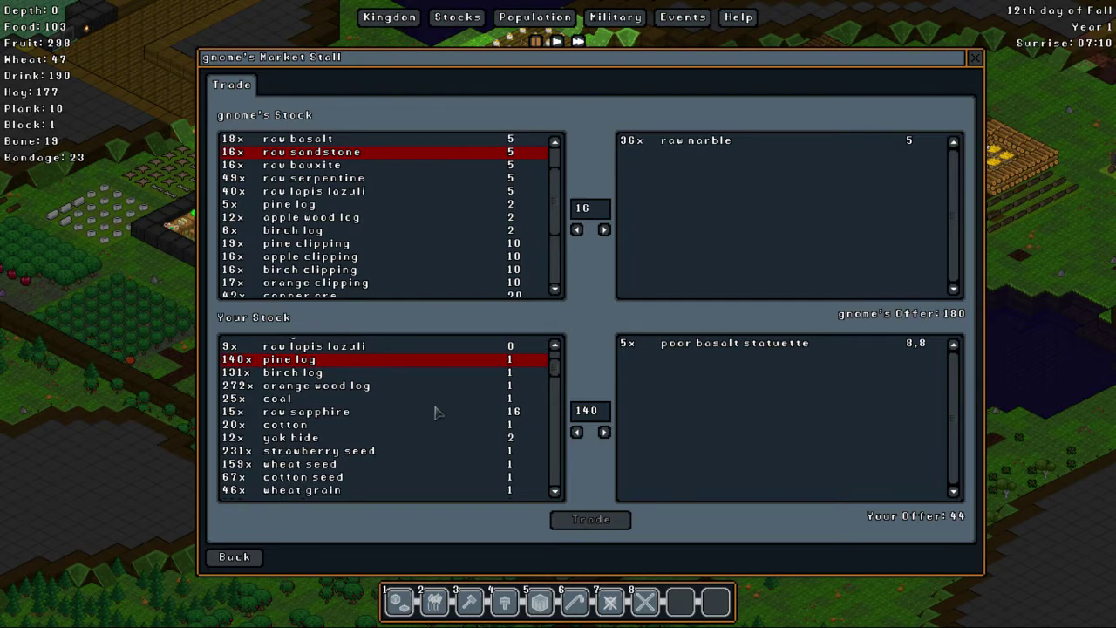
pyautogui.click(604, 433)
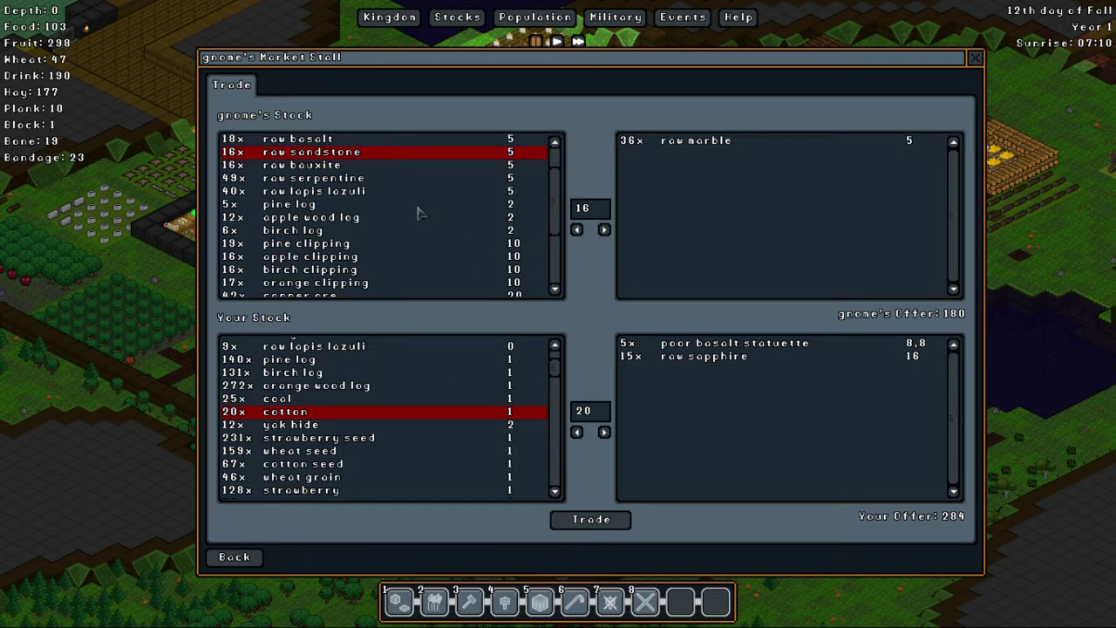
pyautogui.scroll(-3)
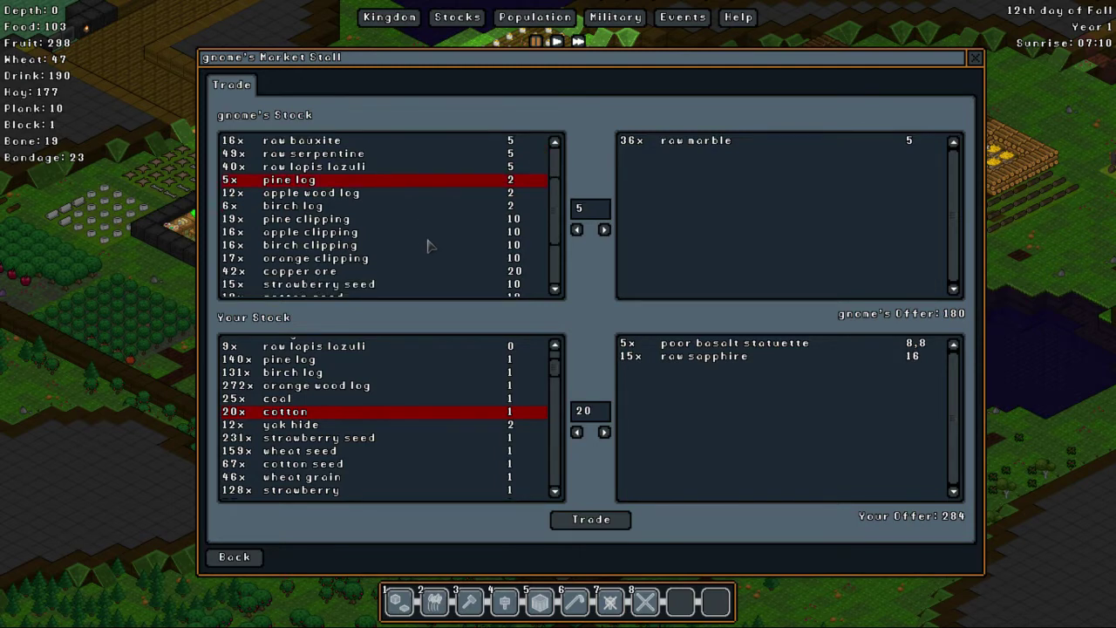
pyautogui.scroll(-3)
pyautogui.scroll(-3)
pyautogui.scroll(-3)
pyautogui.scroll(-3)
pyautogui.scroll(3)
pyautogui.scroll(3)
pyautogui.scroll(3)
pyautogui.scroll(3)
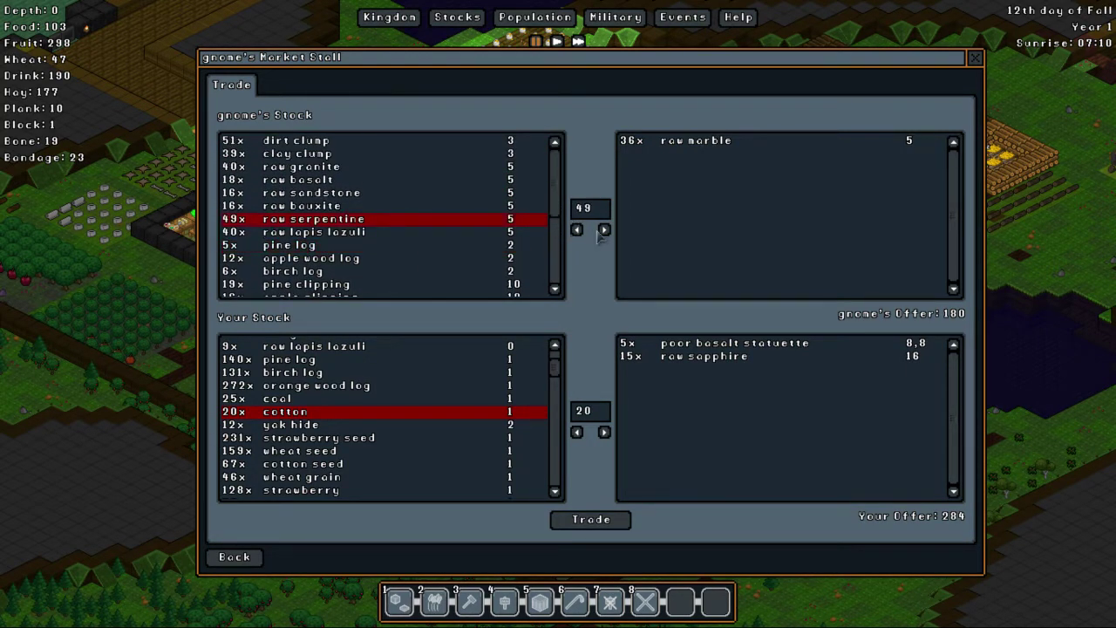
# Step: Add 49 raw serpentine to the gnome's offer, adjust it, then remove it
pyautogui.click(604, 231)
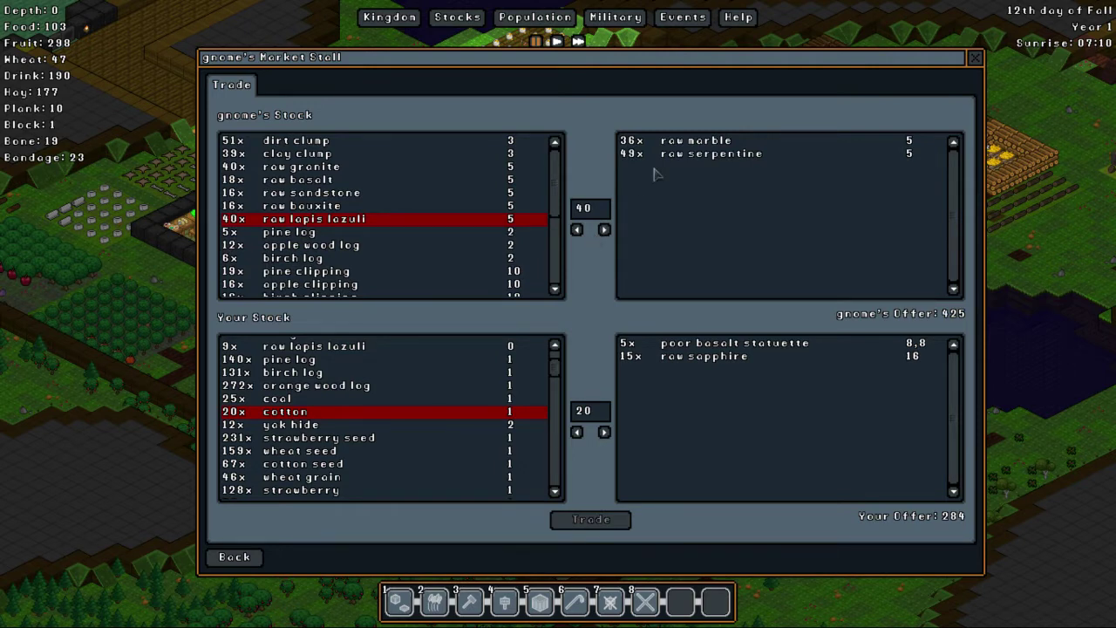
pyautogui.click(587, 208)
pyautogui.press('Right')
pyautogui.click(576, 229)
pyautogui.rightClick(578, 231)
pyautogui.scroll(-3)
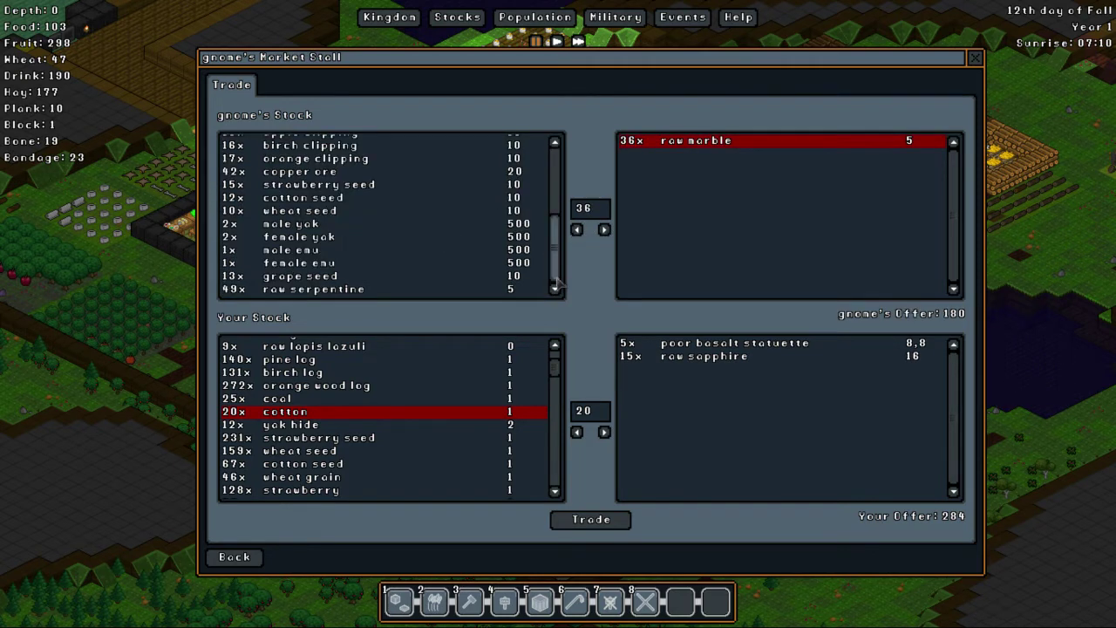
# Step: Re-add raw serpentine at 20 to the gnome's offer and complete the trade
pyautogui.click(393, 289)
pyautogui.write('25')
pyautogui.click(604, 230)
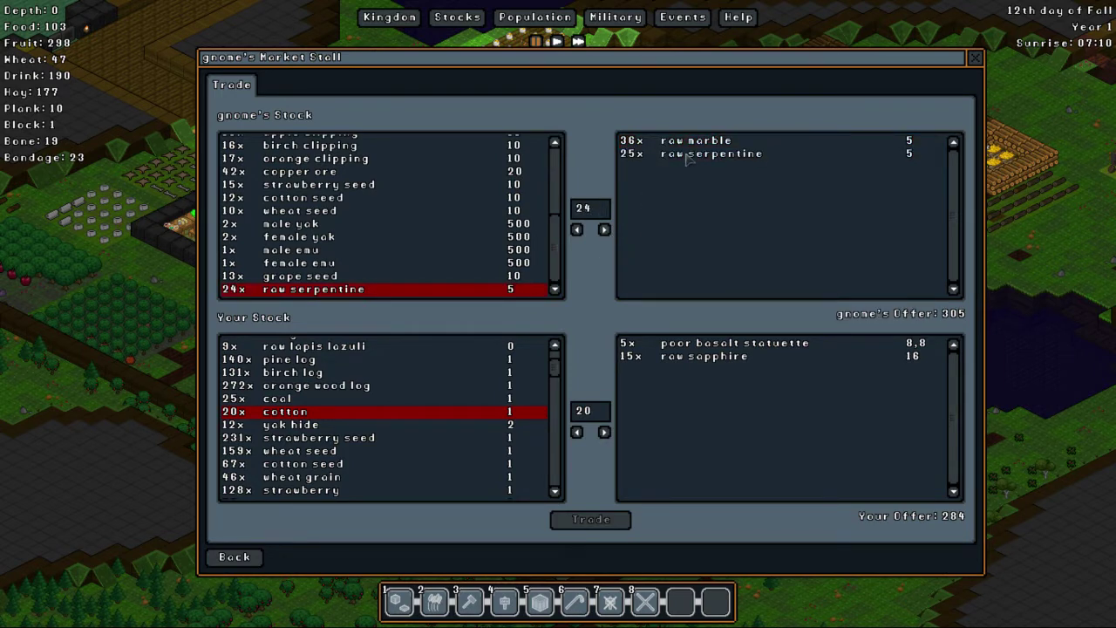
pyautogui.click(594, 208)
pyautogui.write('5')
pyautogui.click(577, 230)
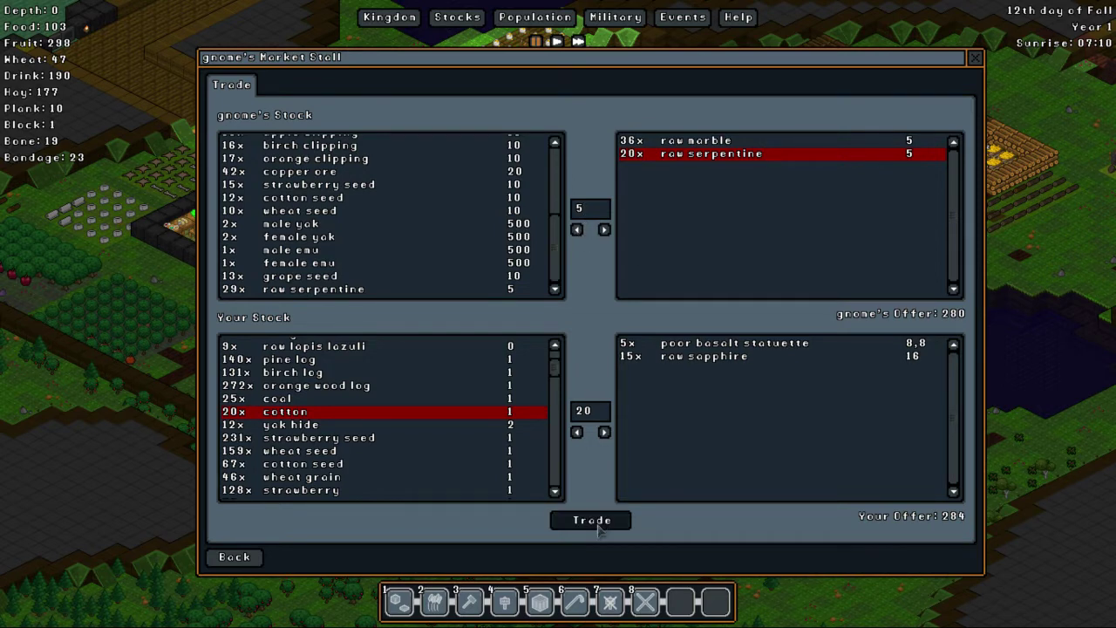
pyautogui.click(627, 520)
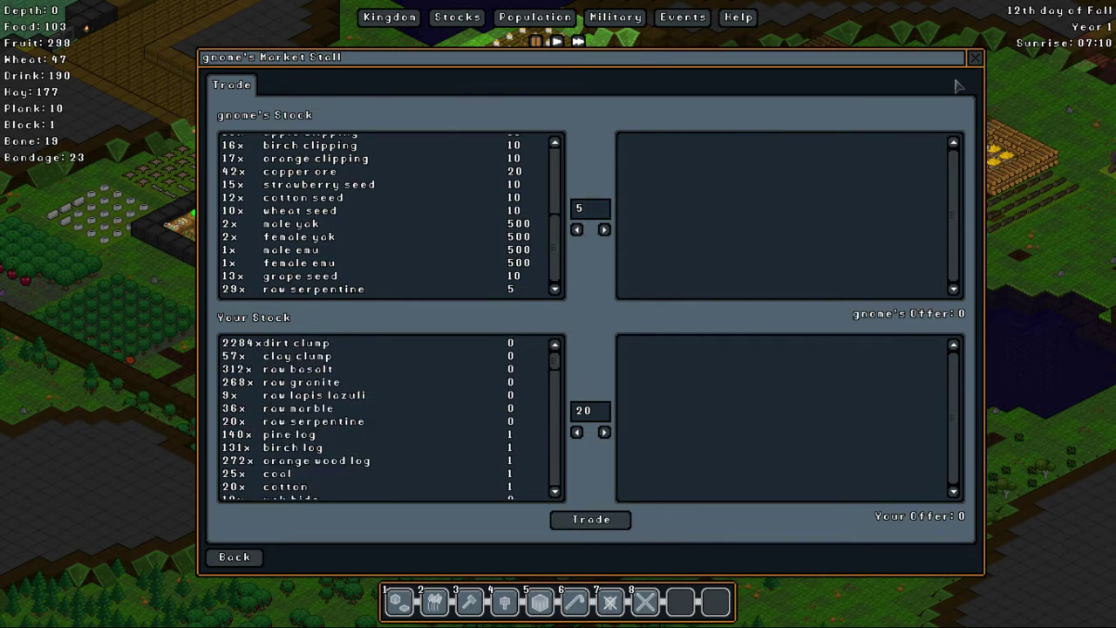
# Step: Close the trade window and pan north-west while stepping through depth levels
pyautogui.click(976, 58)
pyautogui.press('w')
pyautogui.press('a')
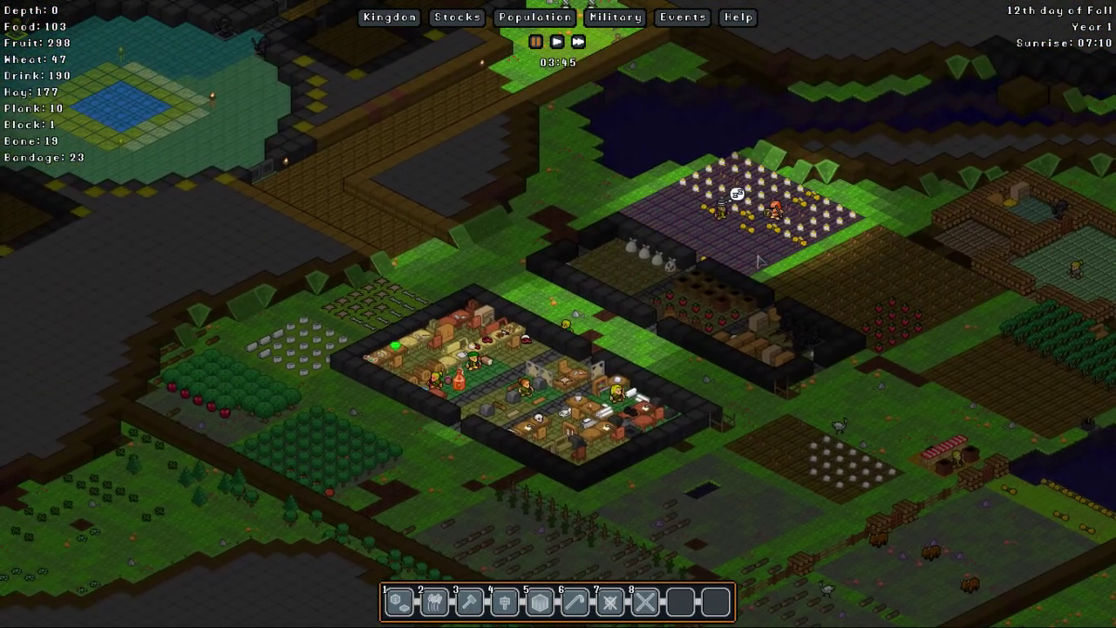
pyautogui.press('pageup')
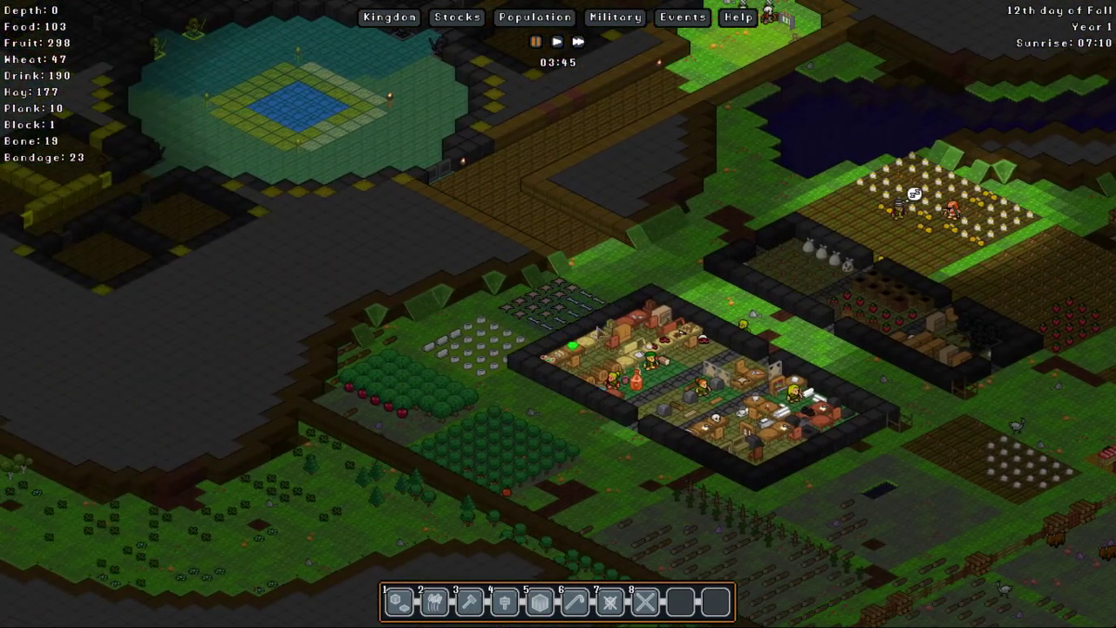
pyautogui.press('pageup')
pyautogui.press('pageup')
pyautogui.press('pageup')
pyautogui.press('pageup')
pyautogui.press('w')
pyautogui.press('a')
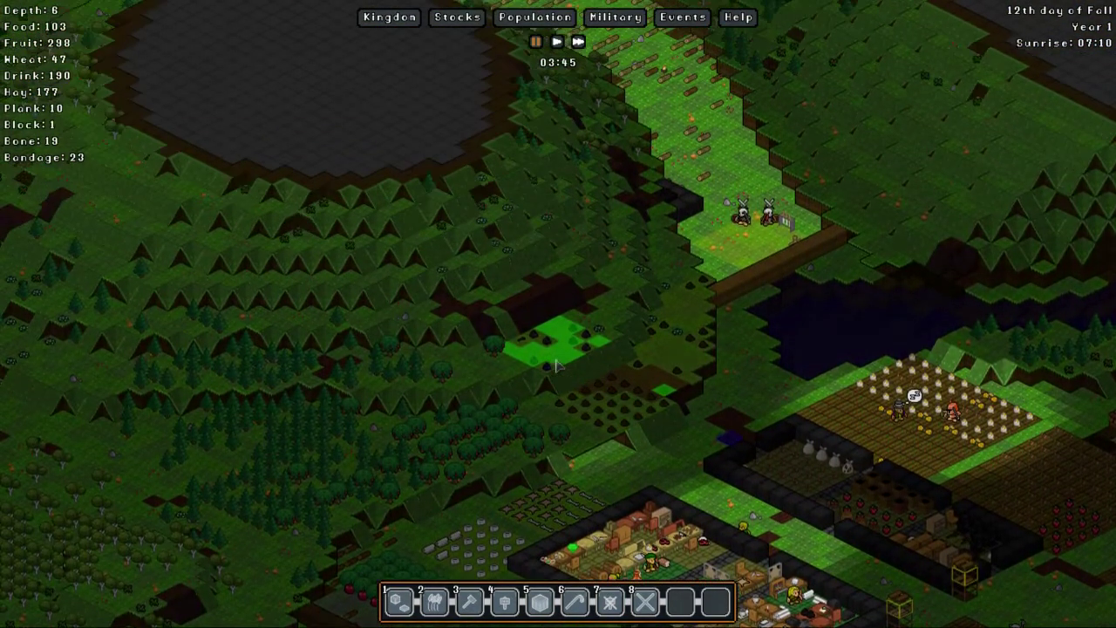
pyautogui.press('pagedown')
pyautogui.press('pagedown')
pyautogui.press('a')
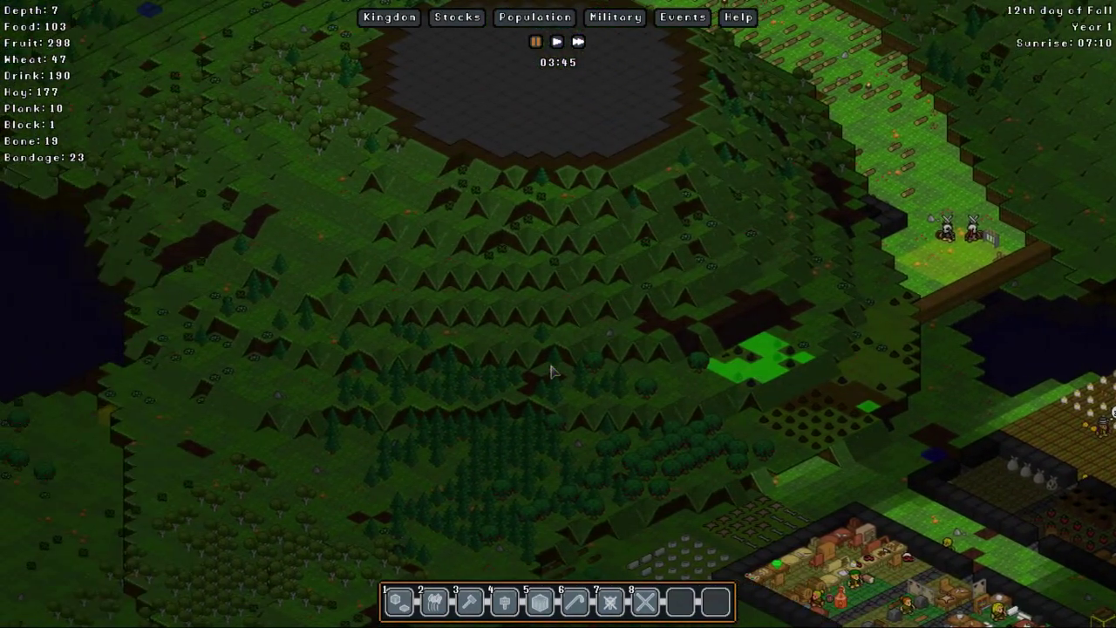
pyautogui.press('pagedown')
pyautogui.press('pagedown')
pyautogui.press('pagedown')
pyautogui.press('pagedown')
pyautogui.press('pagedown')
pyautogui.press('pagedown')
pyautogui.press('w')
pyautogui.press('a')
# Step: Return to surface level and centre the clearing with the two gnomes by the fence
pyautogui.press('pageup')
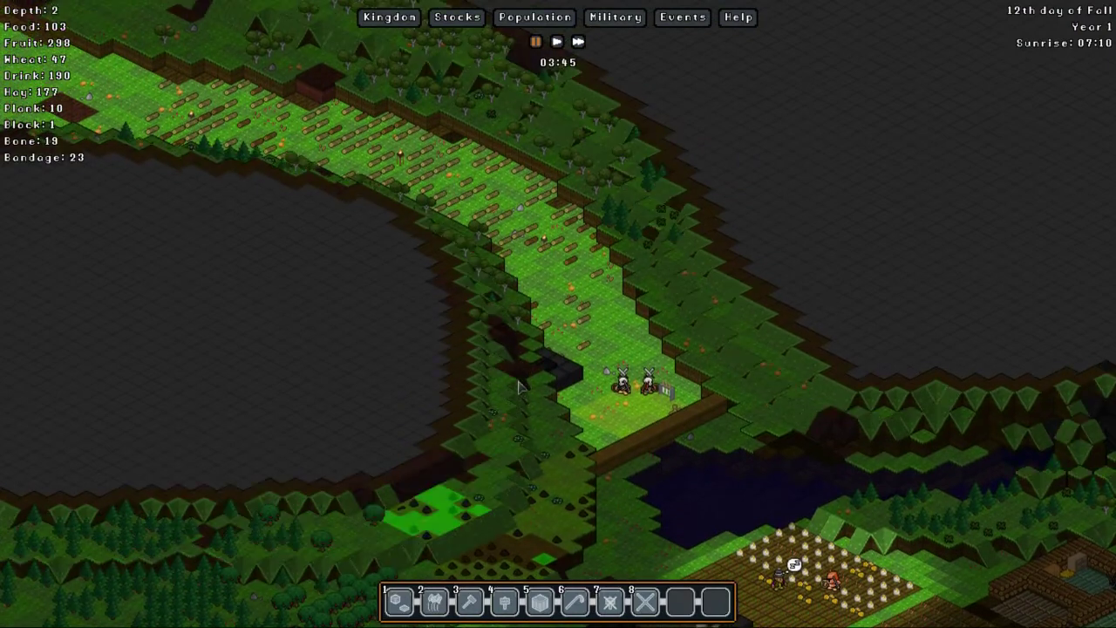
pyautogui.press('pageup')
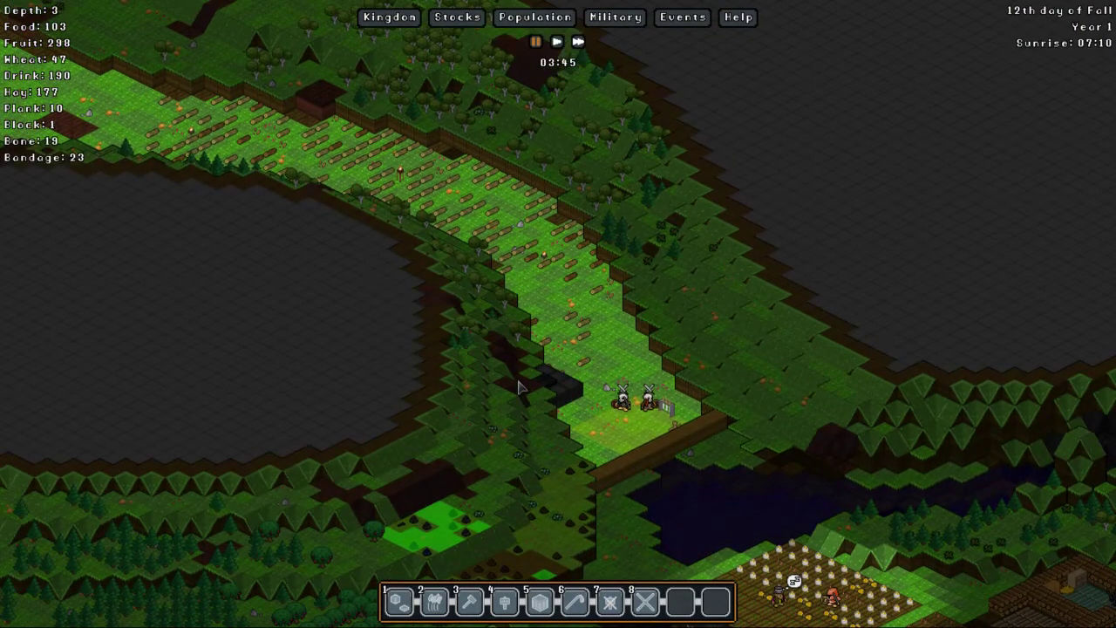
pyautogui.press('pageup')
pyautogui.press('pagedown')
pyautogui.press('pagedown')
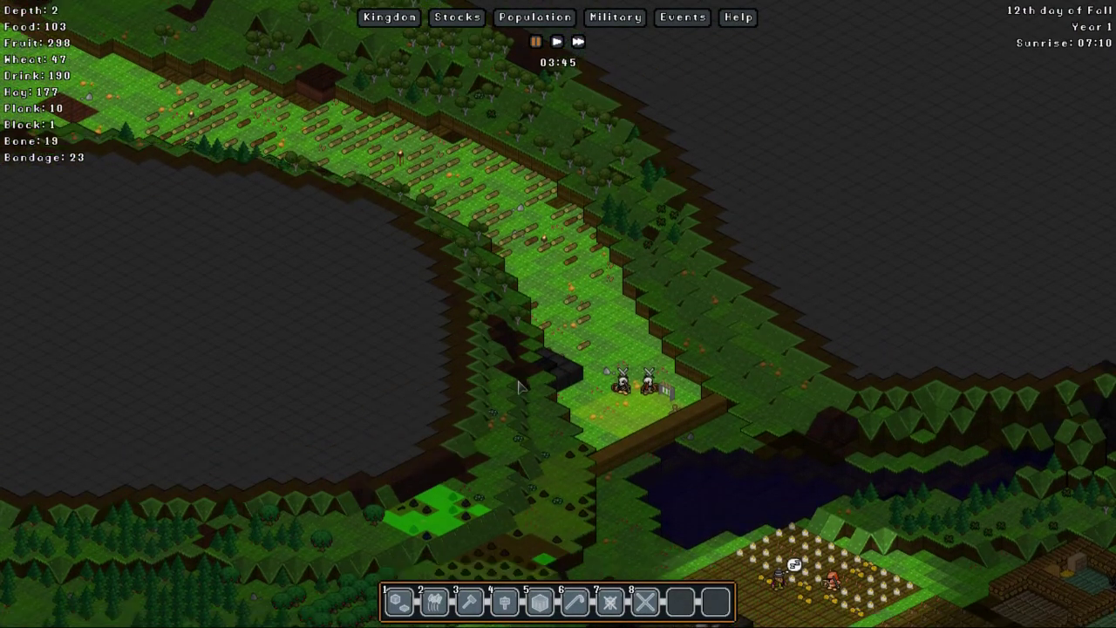
pyautogui.press('pagedown')
pyautogui.press('pagedown')
pyautogui.press('pagedown')
pyautogui.press('pageup')
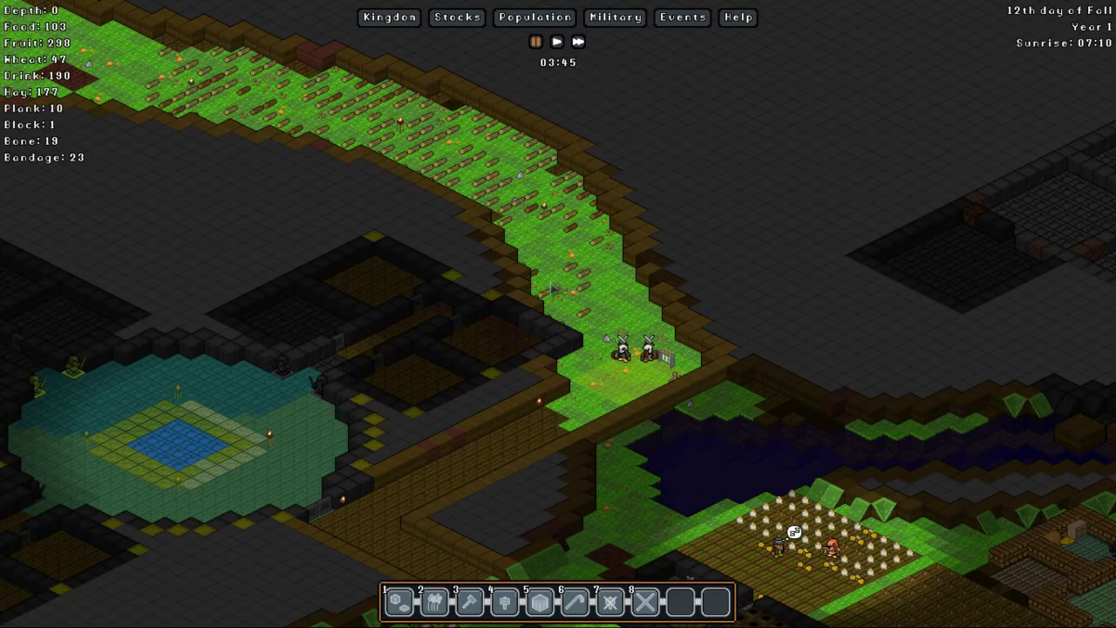
pyautogui.press('pageup')
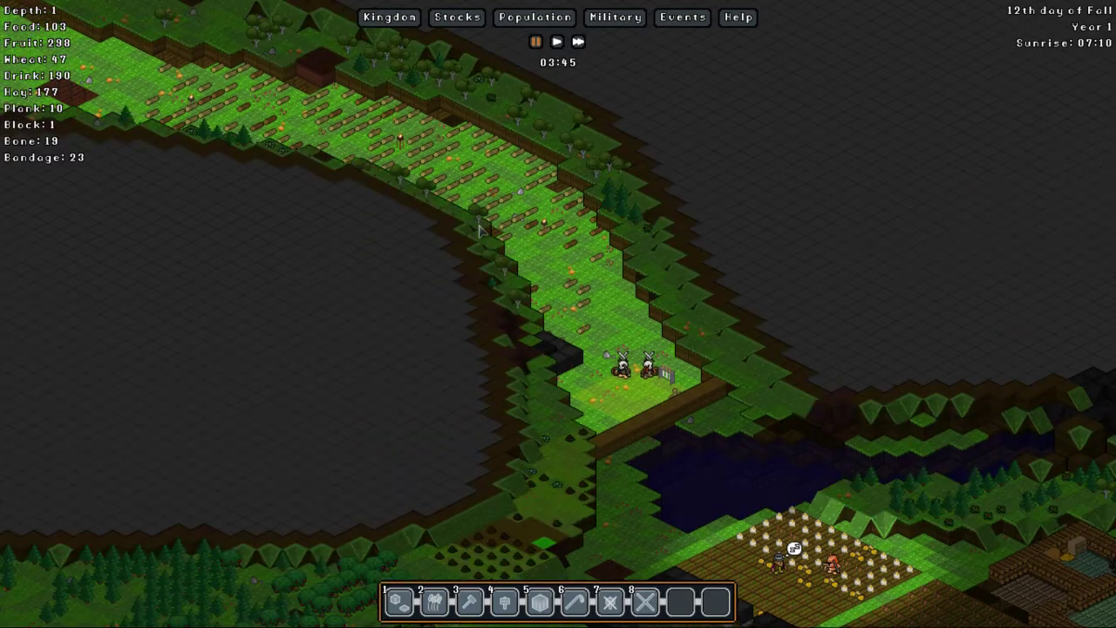
pyautogui.press('pageup')
pyautogui.press('pageup')
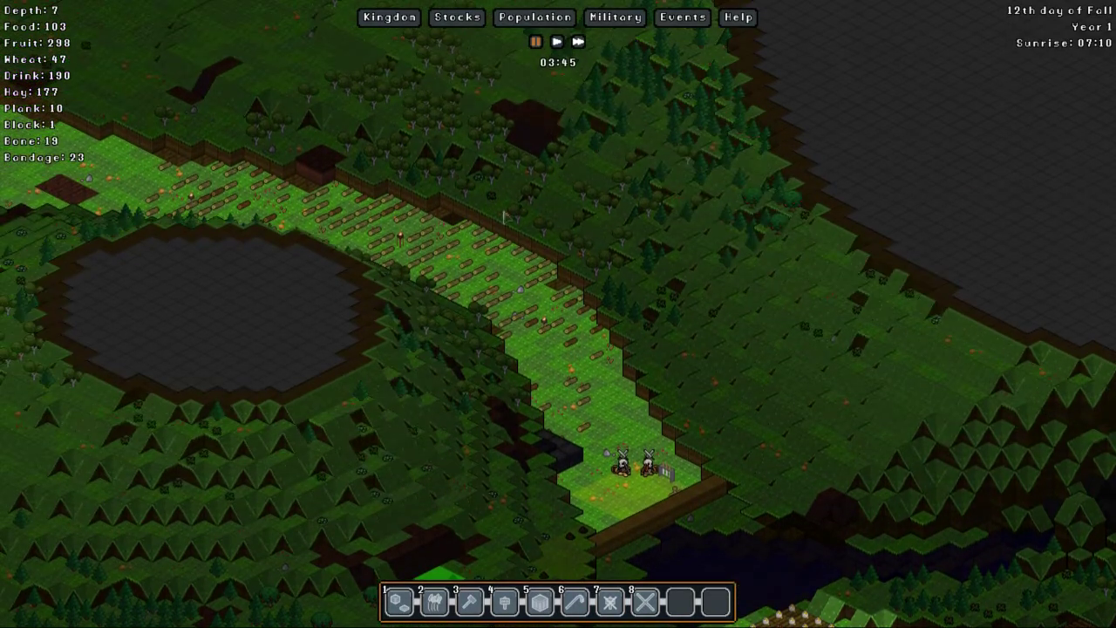
pyautogui.press('pageup')
pyautogui.press('pageup')
pyautogui.press('pageup')
pyautogui.press('pageup')
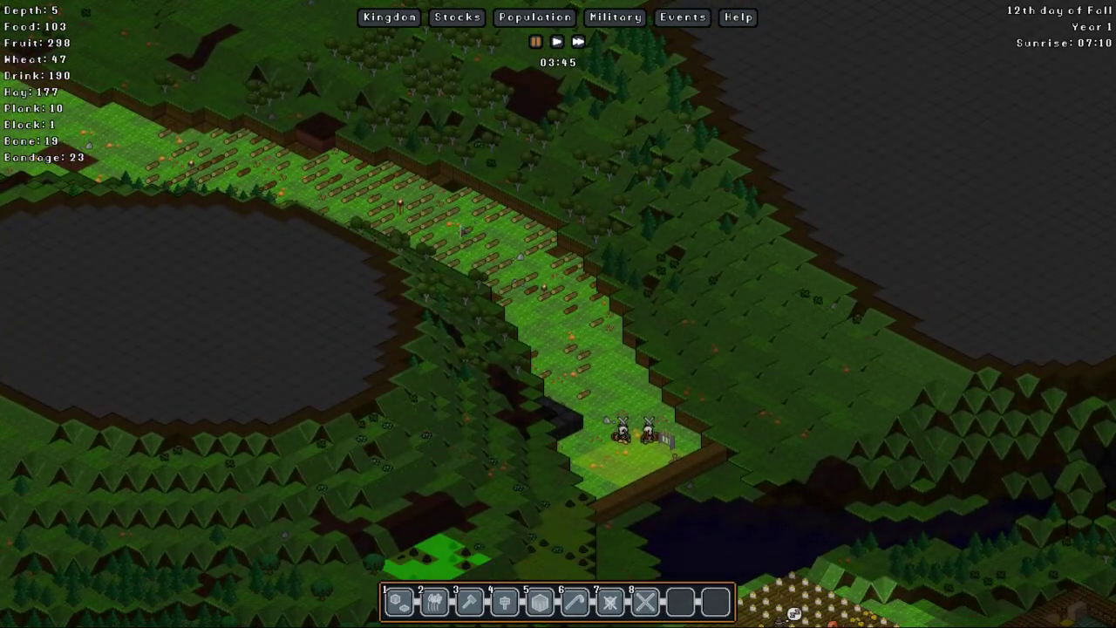
pyautogui.press('pageup')
pyautogui.press('pageup')
pyautogui.press('pageup')
pyautogui.press('pageup')
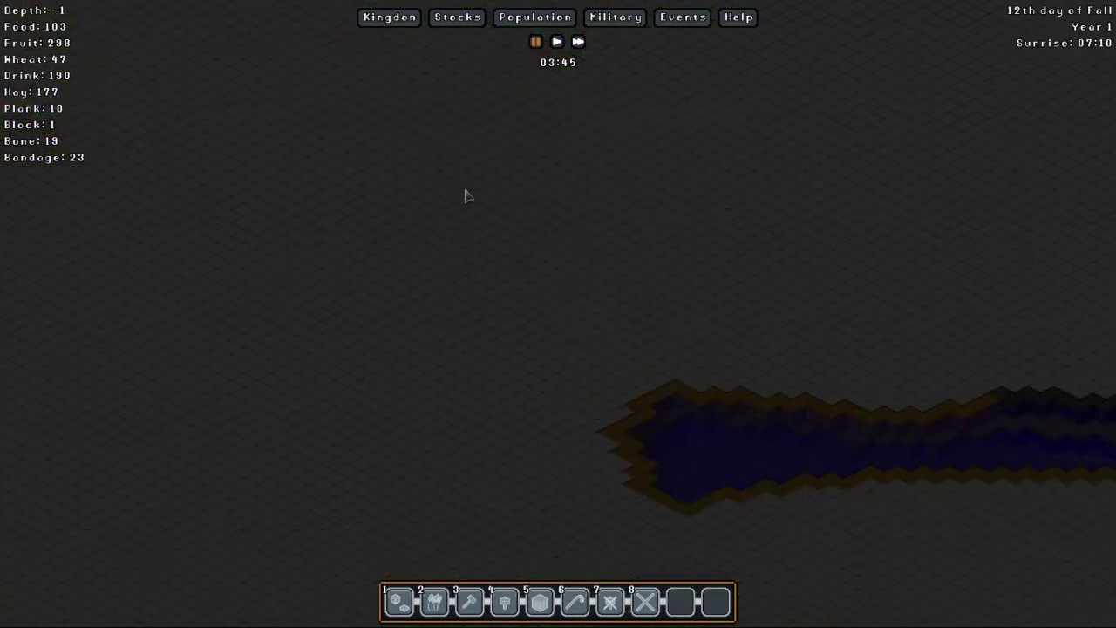
pyautogui.press('pageup')
pyautogui.press('pagedown')
pyautogui.press('pagedown')
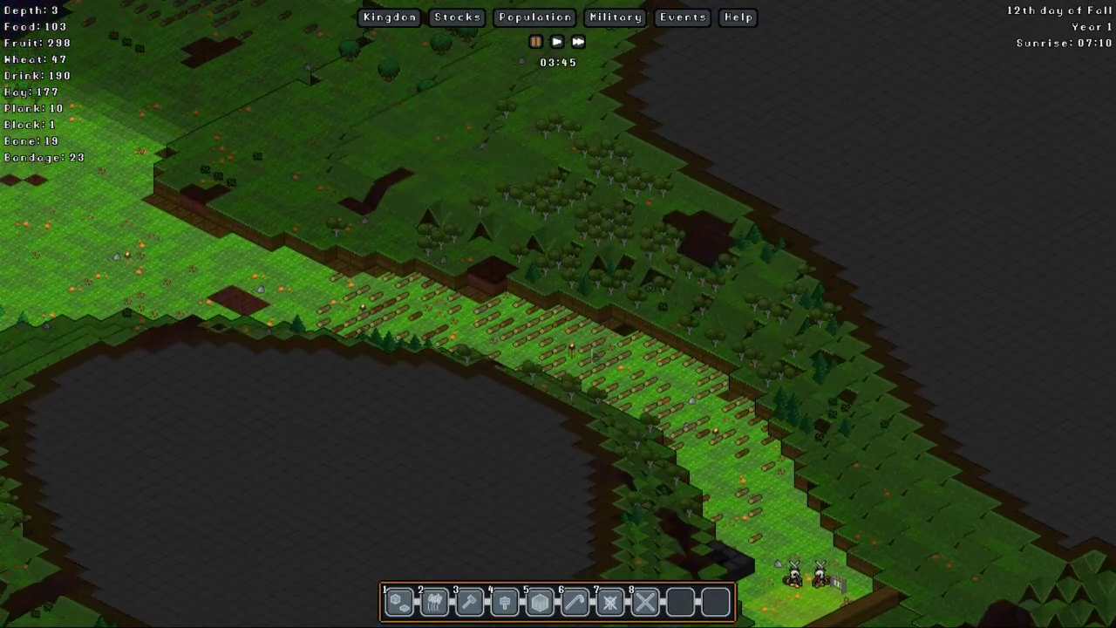
pyautogui.press('pagedown')
pyautogui.moveTo(576, 401); pyautogui.dragTo(428, 332)
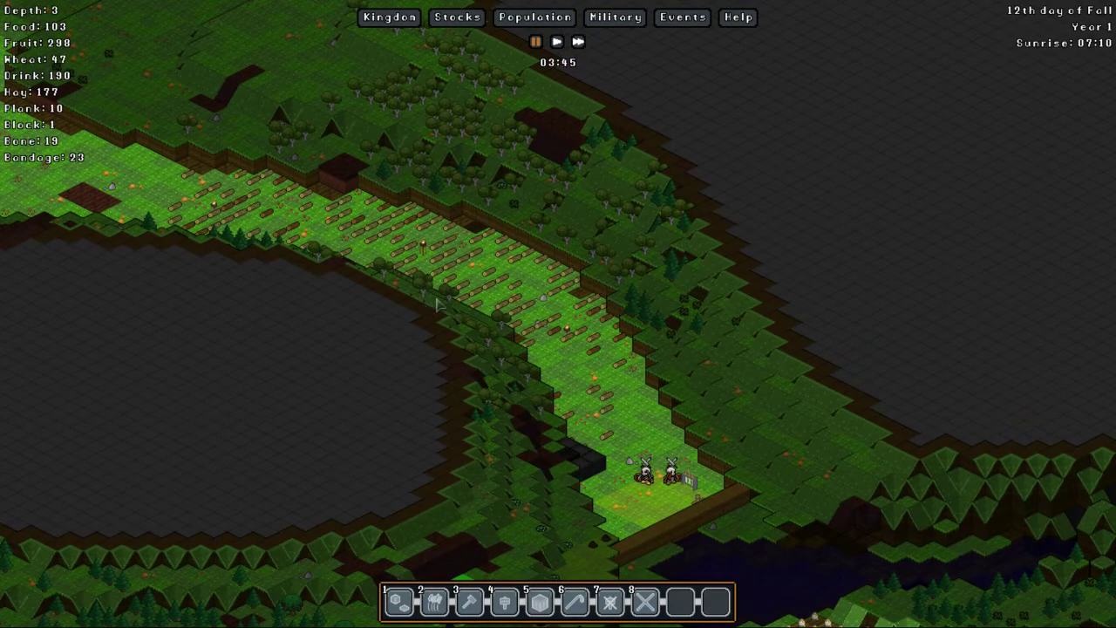
# Step: Designate an 18-by-14 felling area over the forest west of the settlement, then extend it
pyautogui.moveTo(446, 340); pyautogui.dragTo(467, 358)
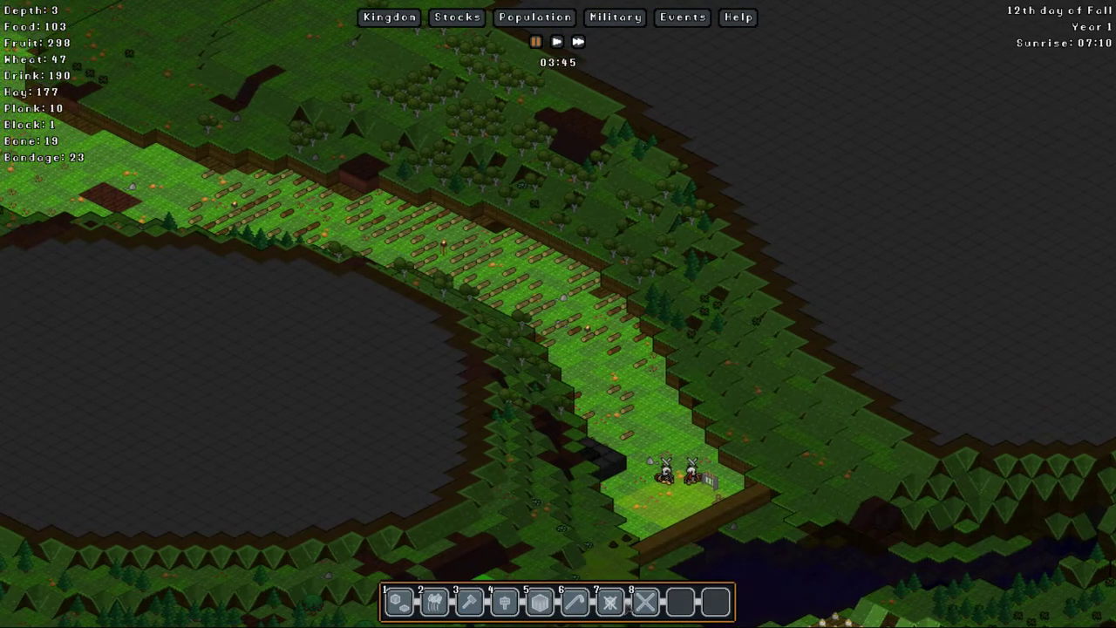
pyautogui.click(434, 602)
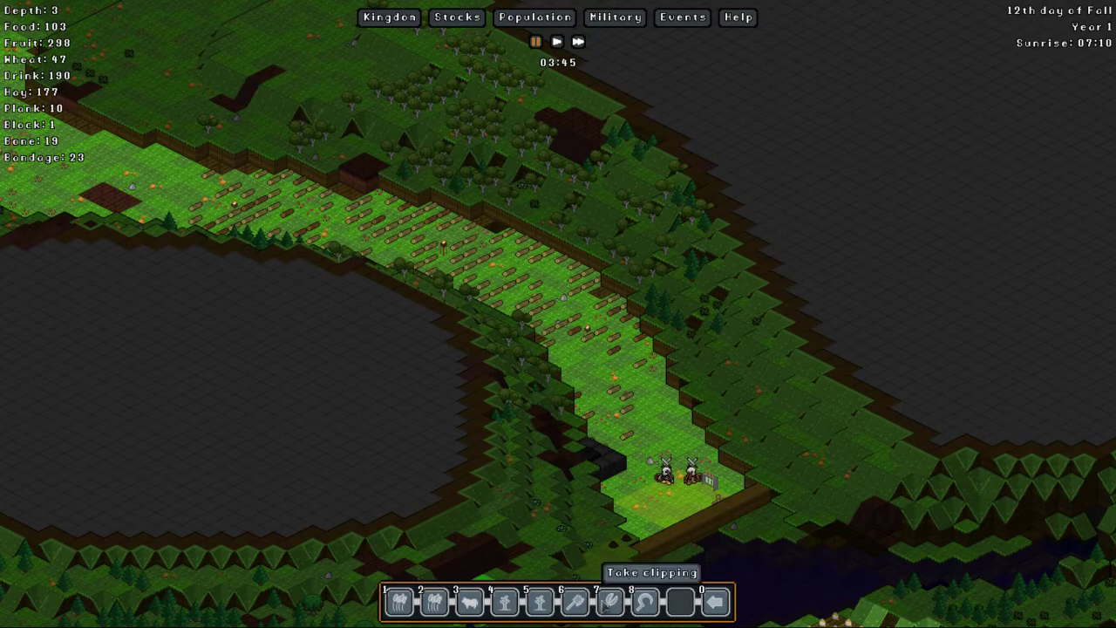
pyautogui.click(609, 602)
pyautogui.moveTo(417, 257); pyautogui.dragTo(569, 478)
pyautogui.click(478, 412)
pyautogui.scroll(-3)
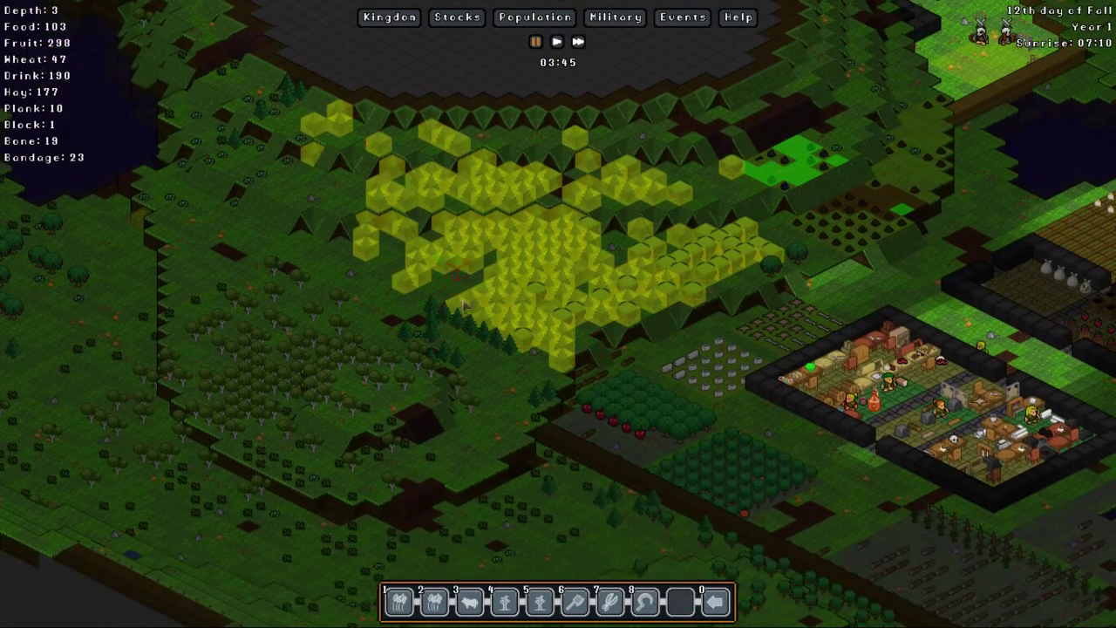
pyautogui.moveTo(445, 271); pyautogui.dragTo(523, 366)
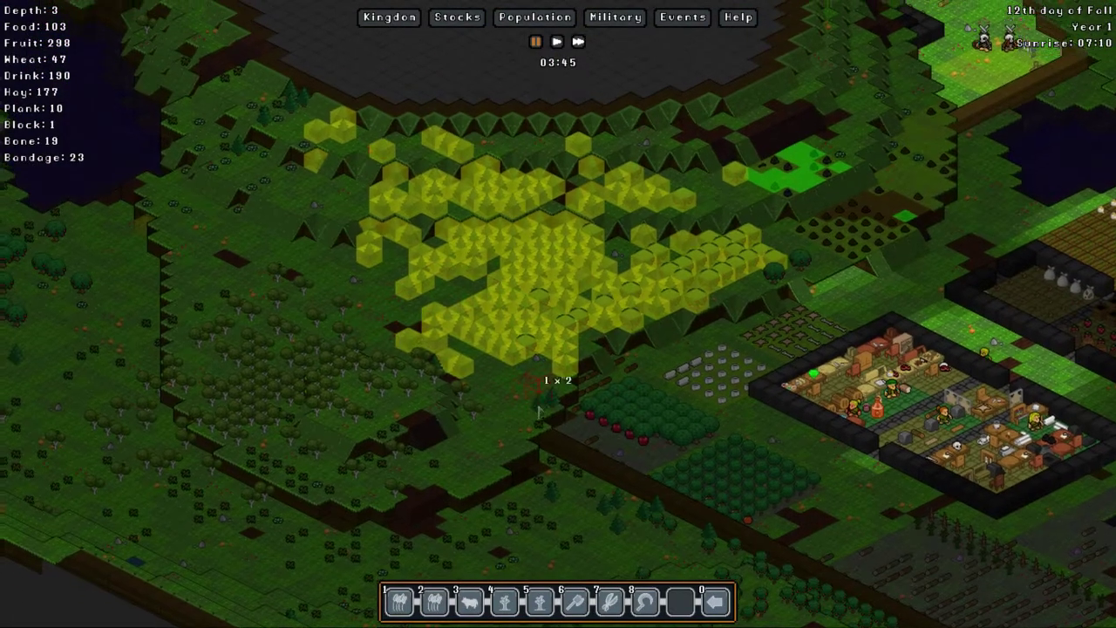
pyautogui.scroll(3)
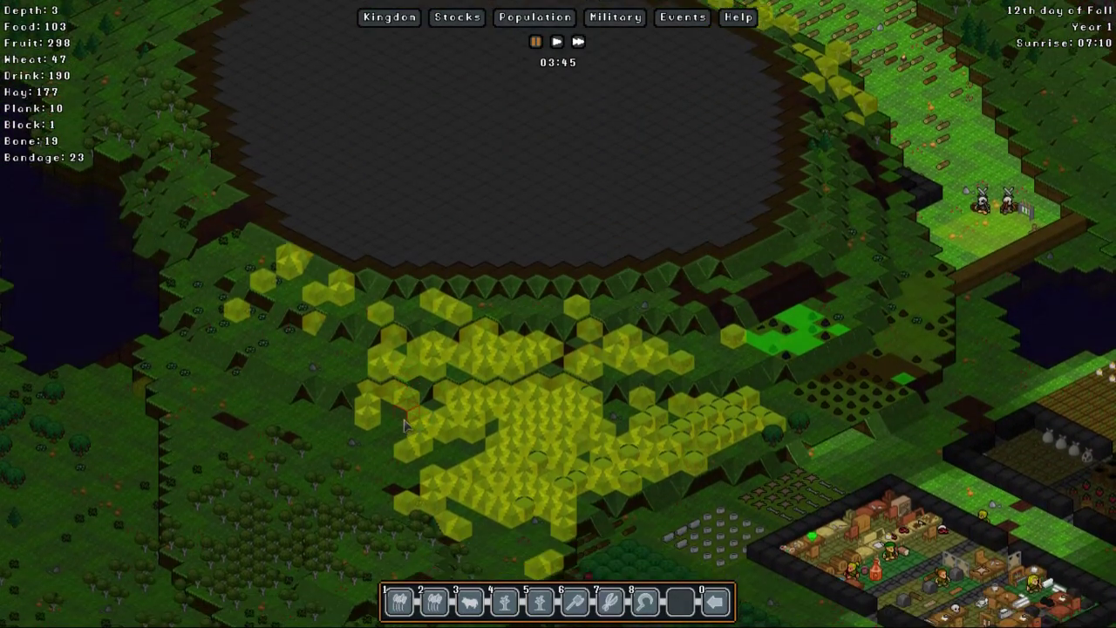
# Step: Mark the wooded ridge trees beside the log clearing for felling
pyautogui.press('Up')
pyautogui.press('Right')
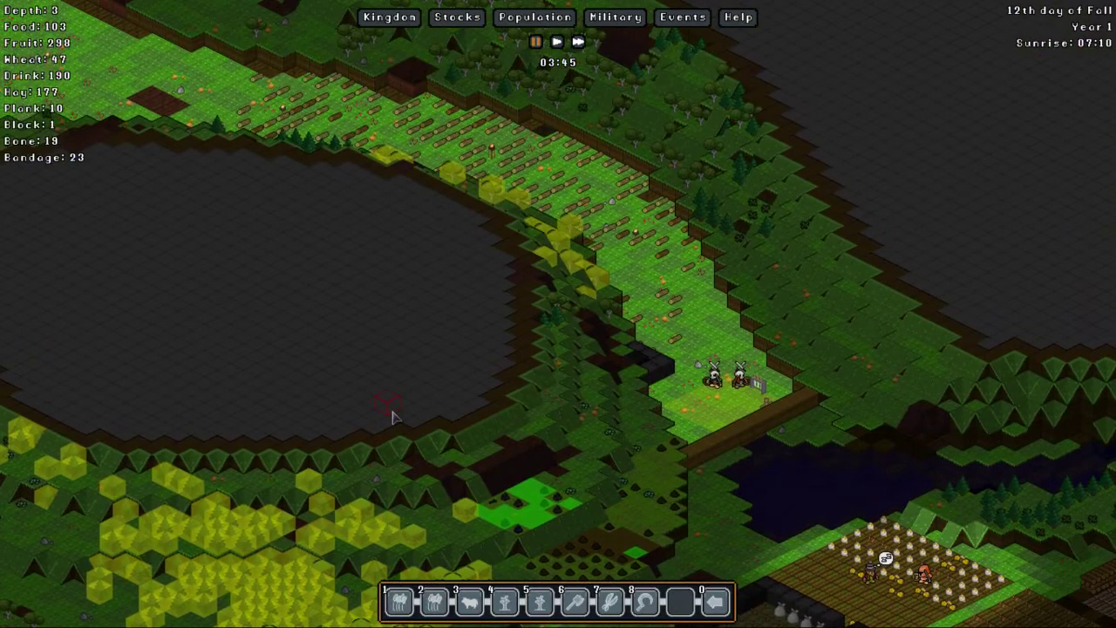
pyautogui.press('Up')
pyautogui.press('Right')
pyautogui.moveTo(534, 181); pyautogui.dragTo(660, 387)
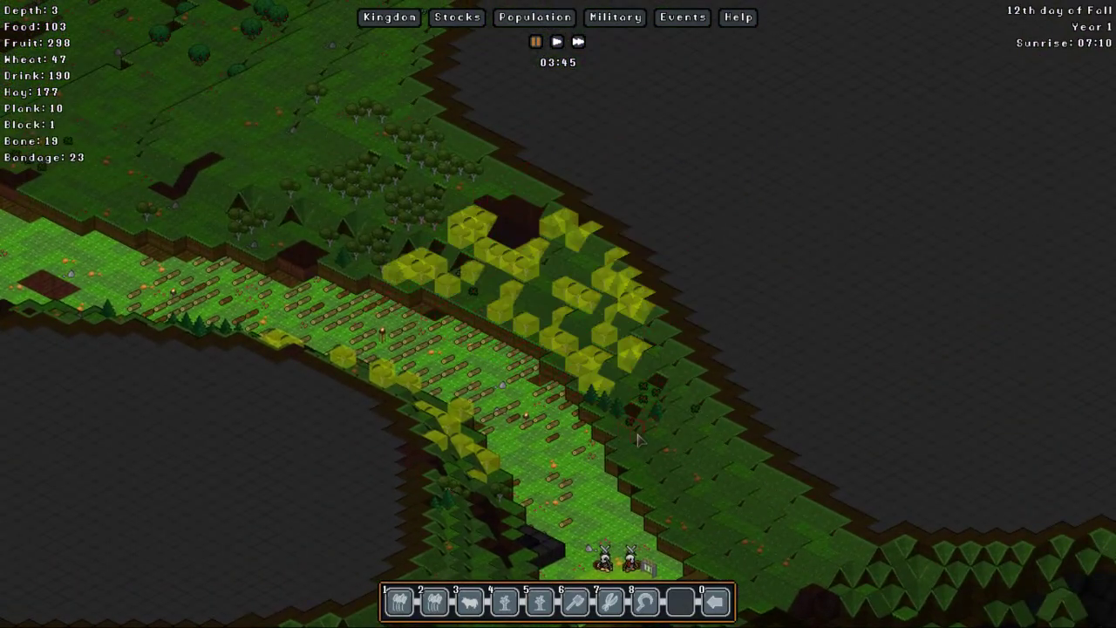
pyautogui.moveTo(593, 384); pyautogui.dragTo(655, 432)
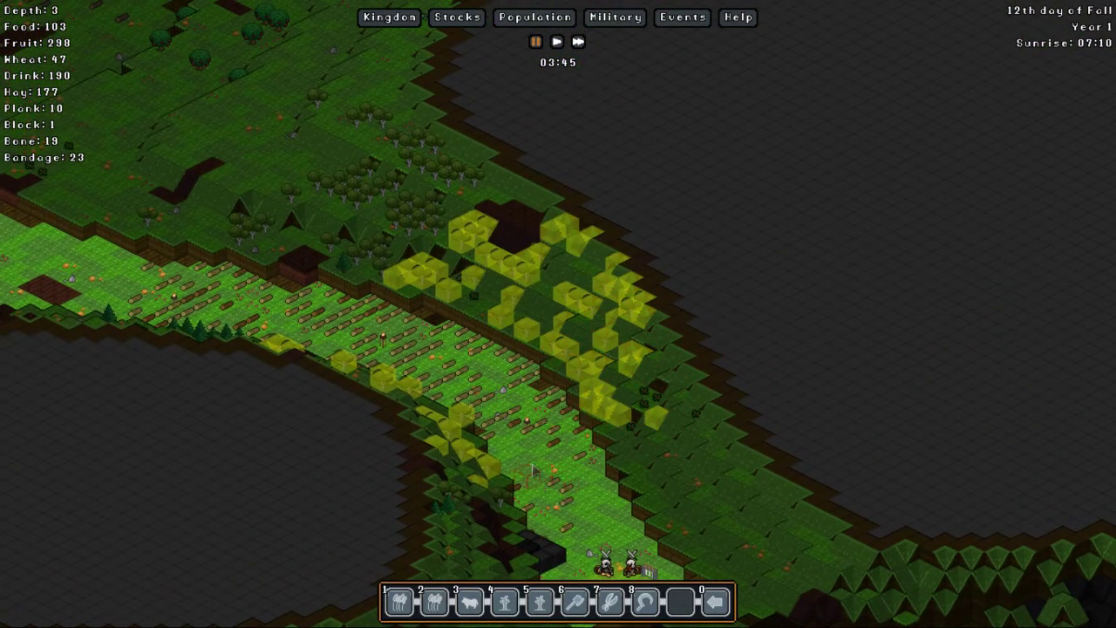
pyautogui.press('Down')
pyautogui.scroll(-3)
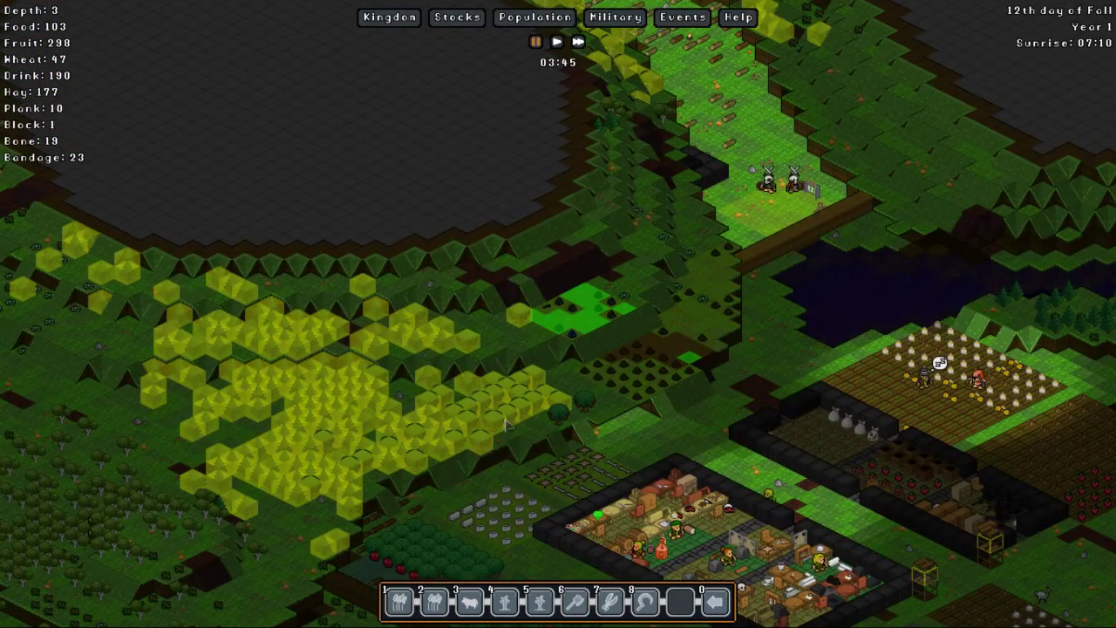
pyautogui.press('Down')
pyautogui.press('Down')
pyautogui.press('Left')
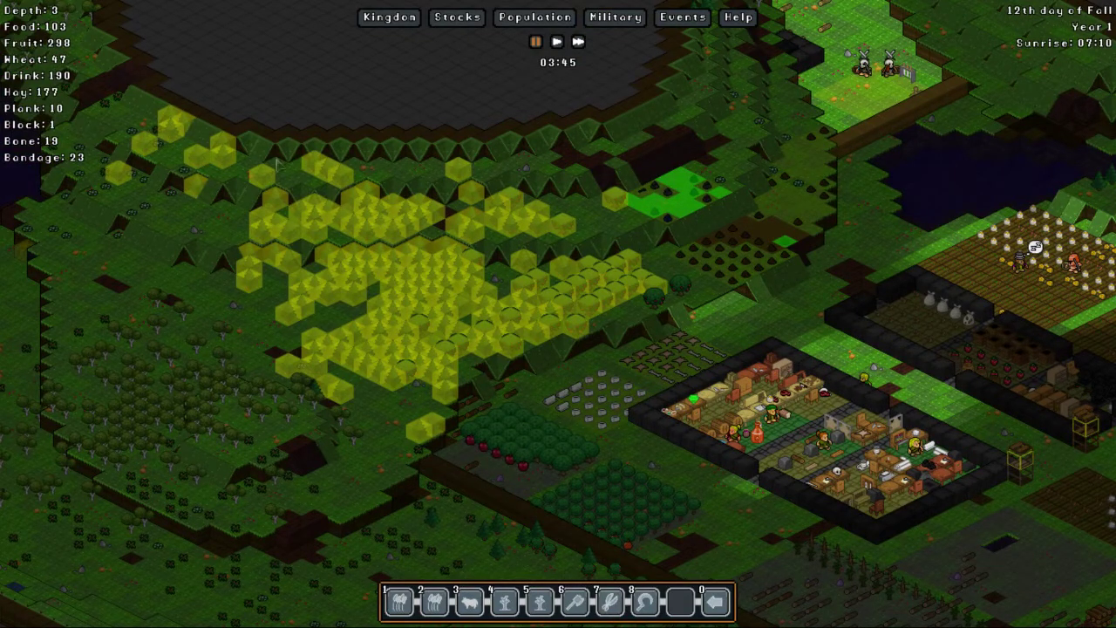
pyautogui.press('Up')
pyautogui.press('Up')
pyautogui.press('Up')
pyautogui.press('Up')
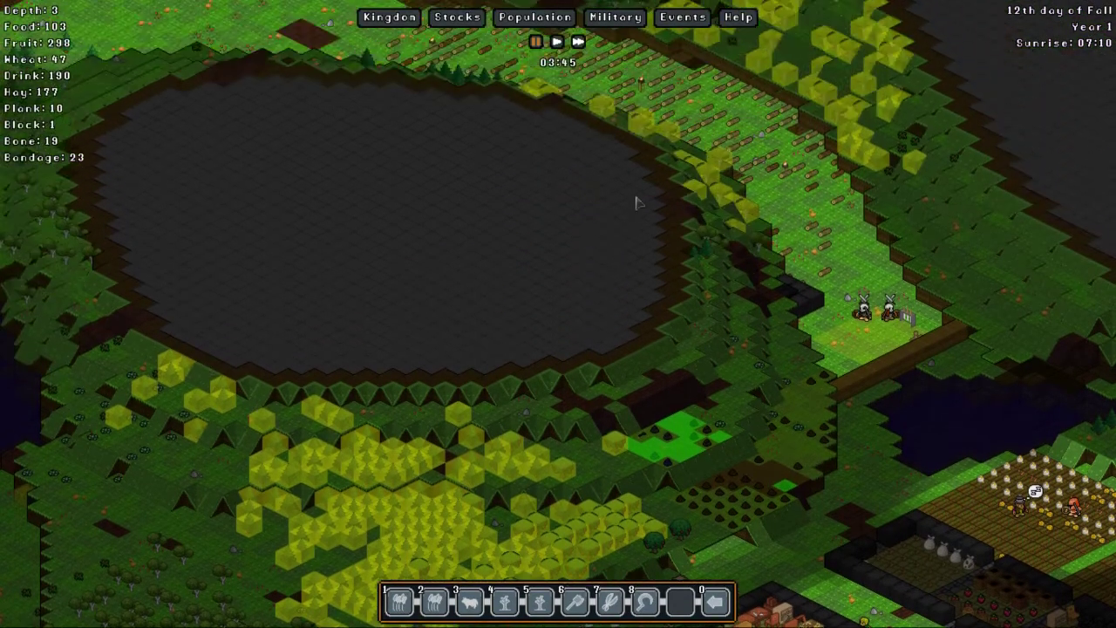
pyautogui.moveTo(633, 174); pyautogui.dragTo(395, 382)
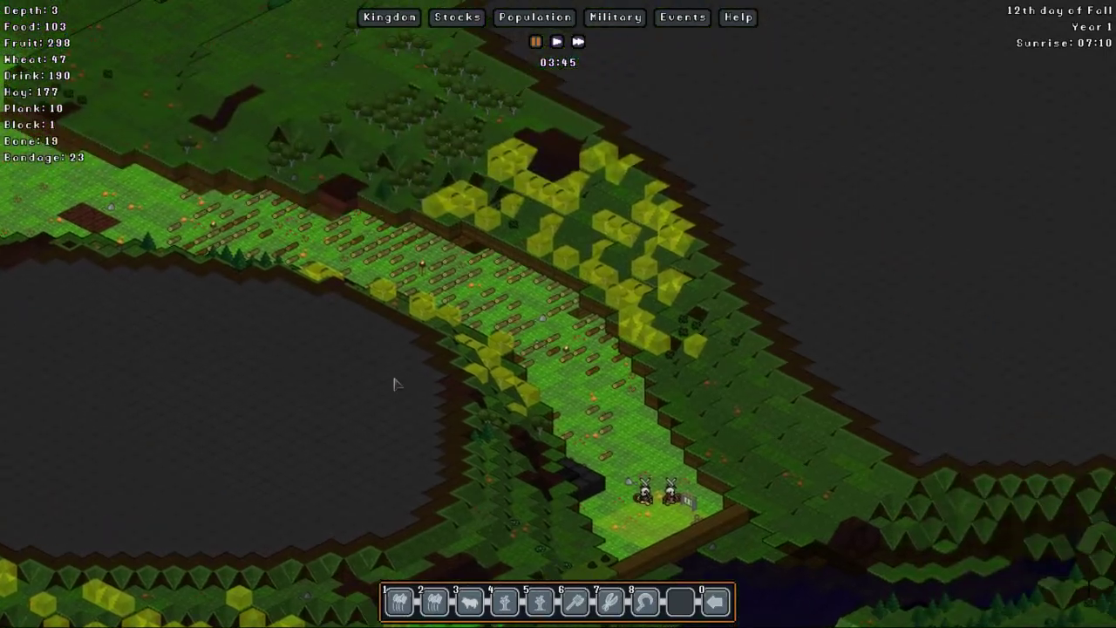
pyautogui.scroll(-3)
pyautogui.moveTo(733, 157); pyautogui.dragTo(658, 377)
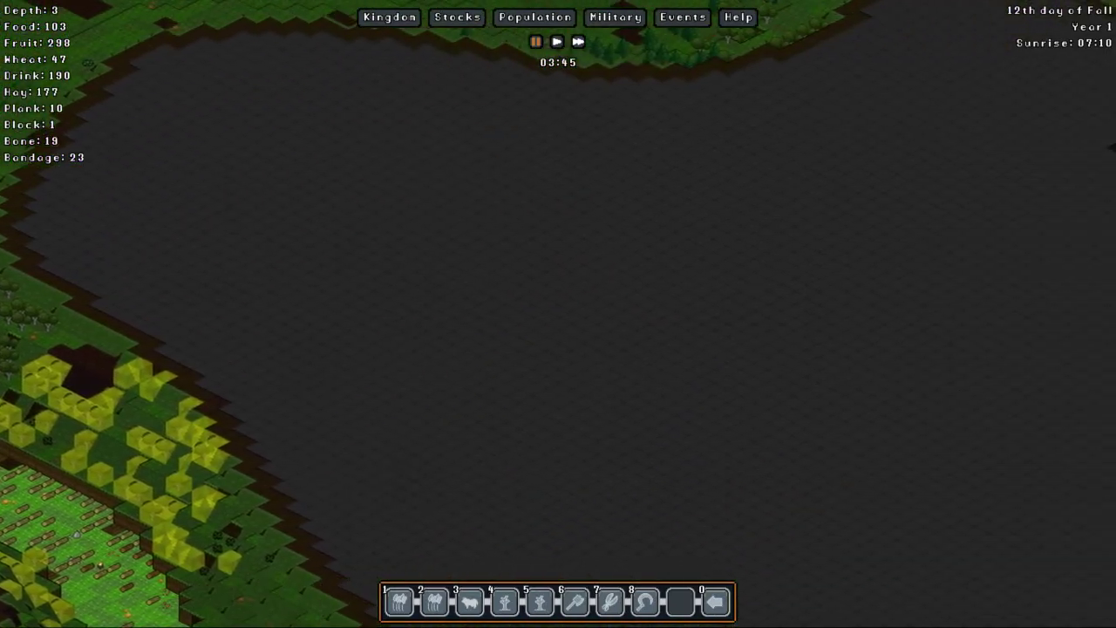
pyautogui.scroll(3)
pyautogui.scroll(-3)
pyautogui.scroll(-3)
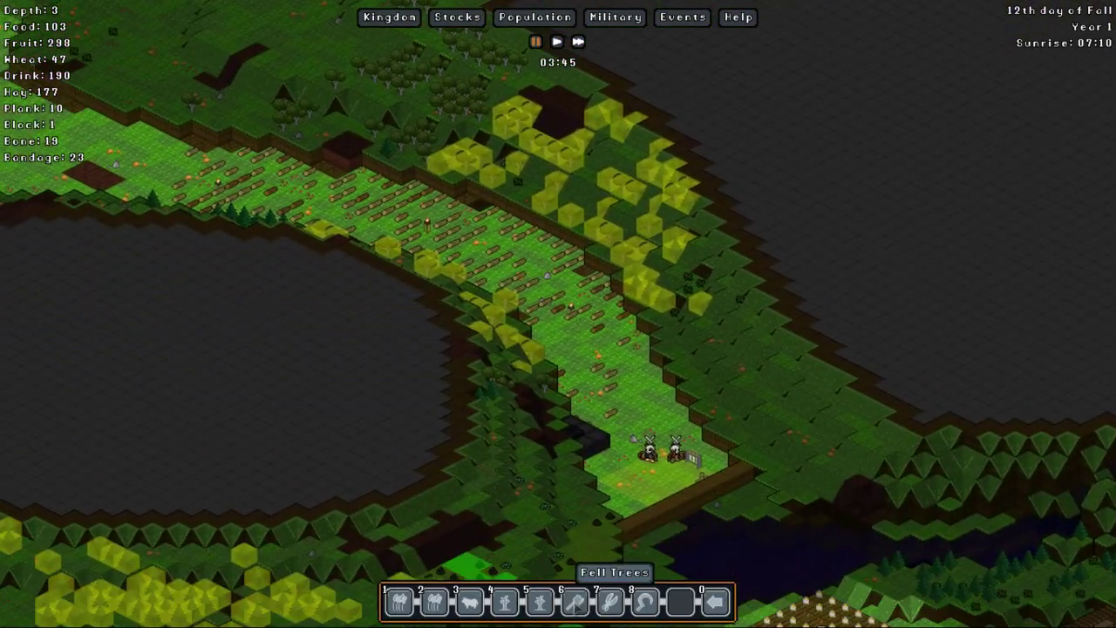
# Step: Mark a 5x27 mining strip across the dark plateau, plus a 5x7 extension
pyautogui.click(717, 600)
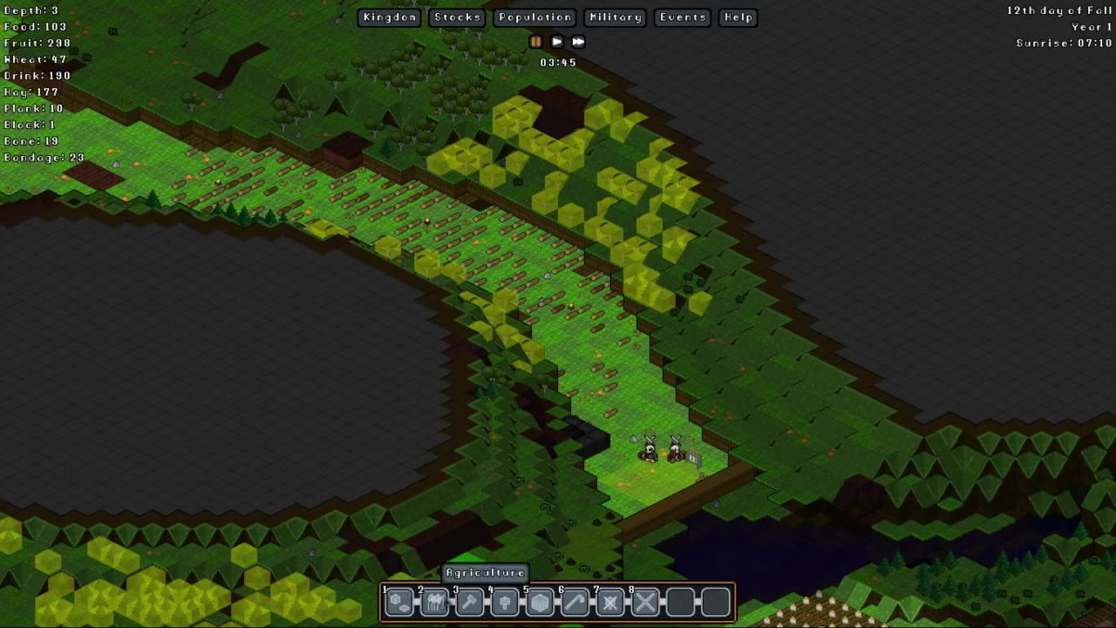
pyautogui.click(399, 600)
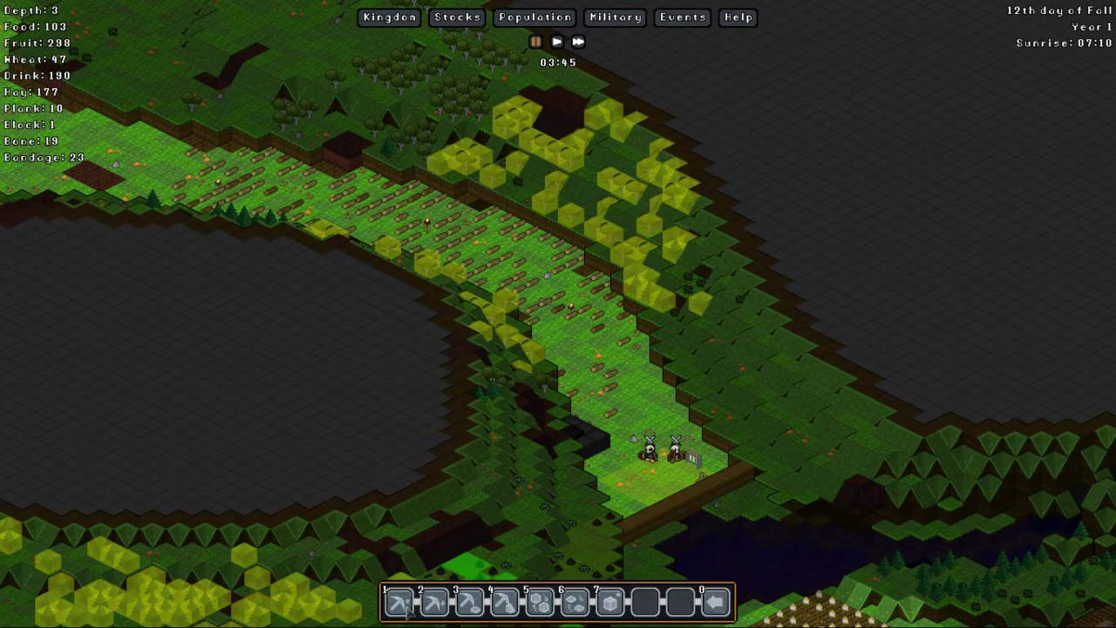
pyautogui.press('Left')
pyautogui.press('Left')
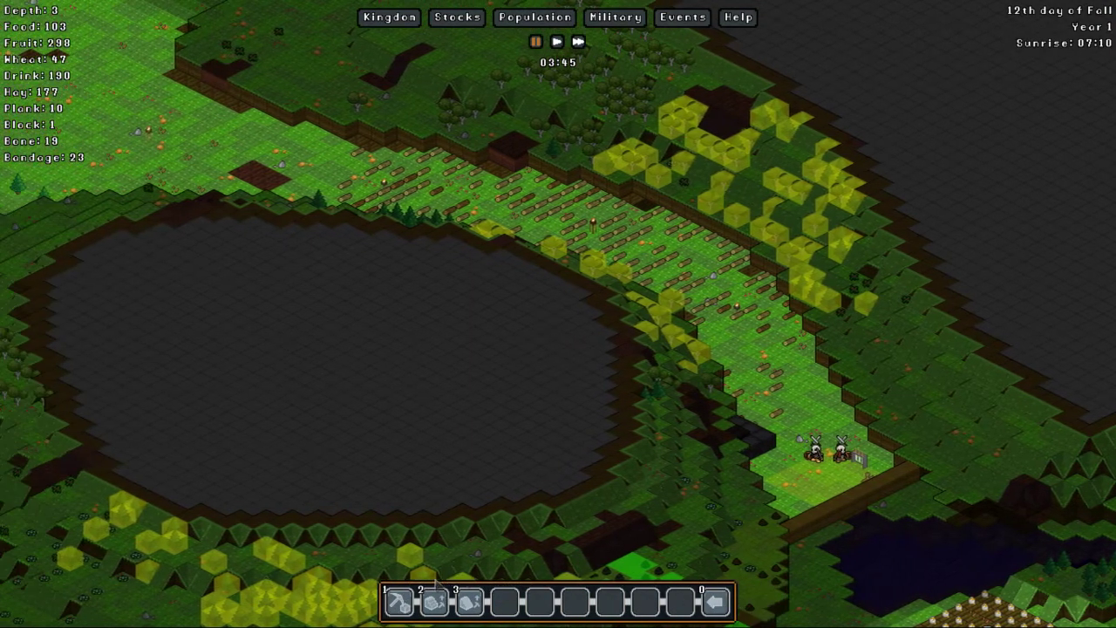
pyautogui.click(717, 600)
pyautogui.moveTo(576, 285); pyautogui.dragTo(185, 429)
pyautogui.press('Down')
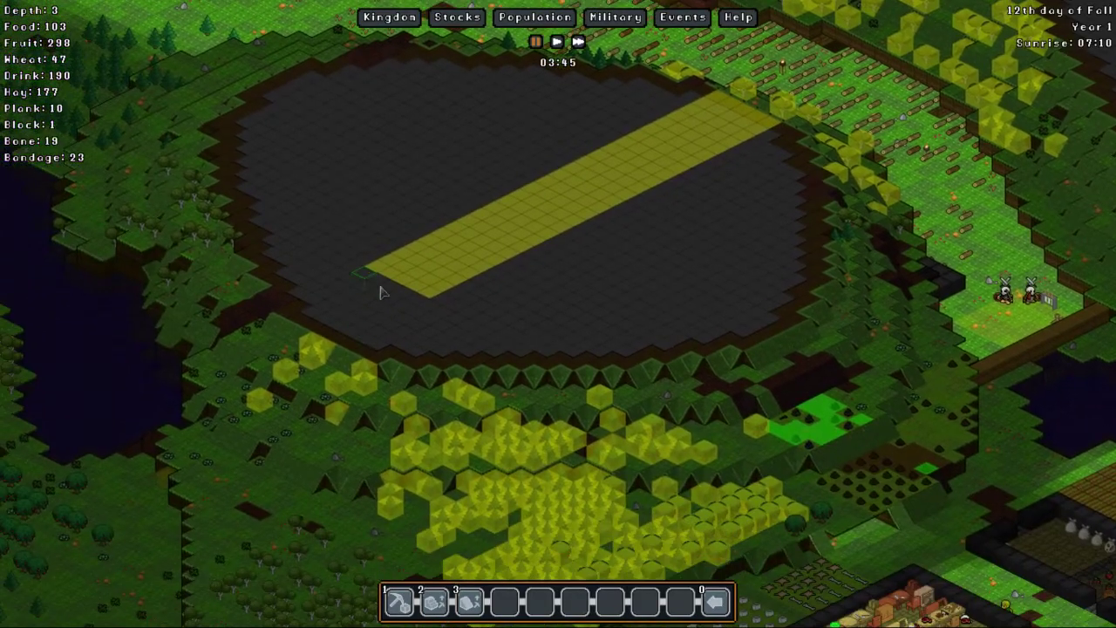
pyautogui.moveTo(375, 277); pyautogui.dragTo(342, 345)
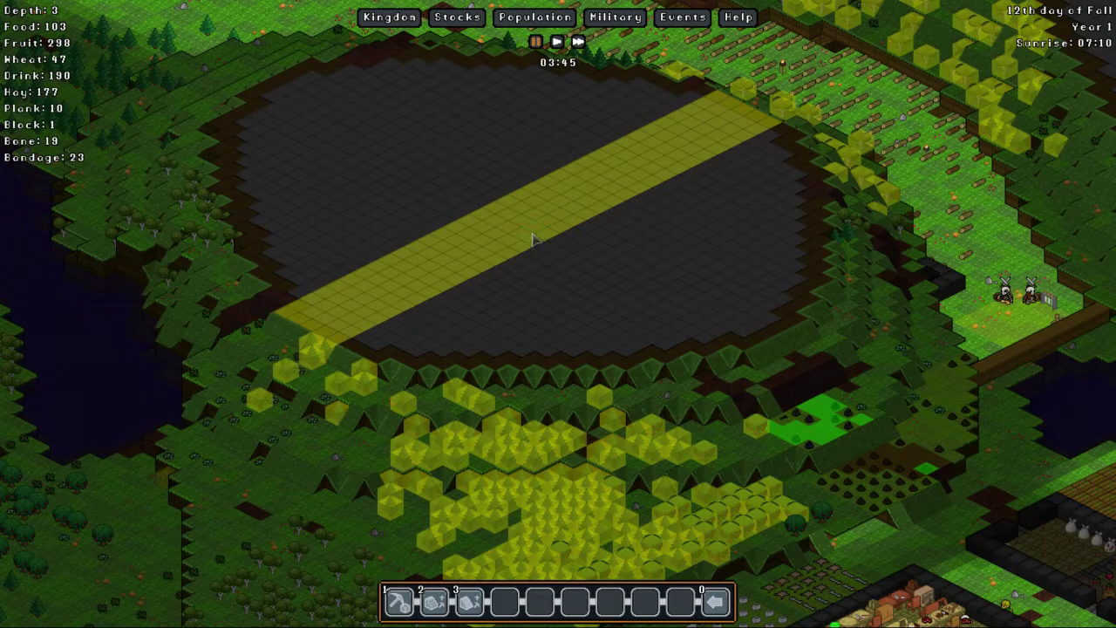
pyautogui.scroll(-3)
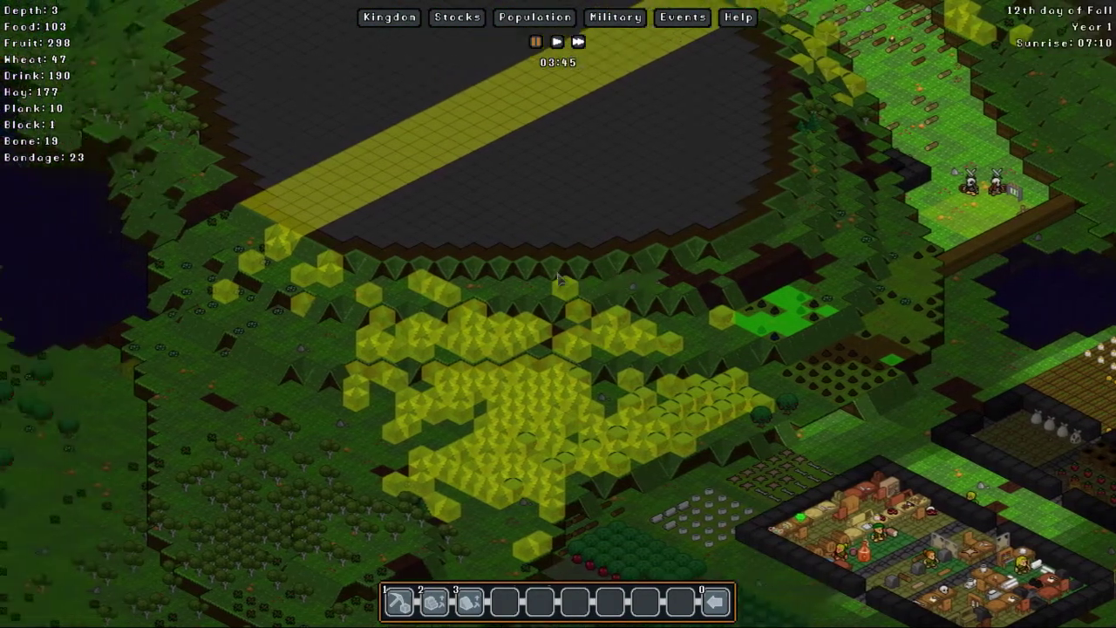
# Step: Pan to the settlement, outline a 5x4 area there and open the map context menu
pyautogui.press('Down')
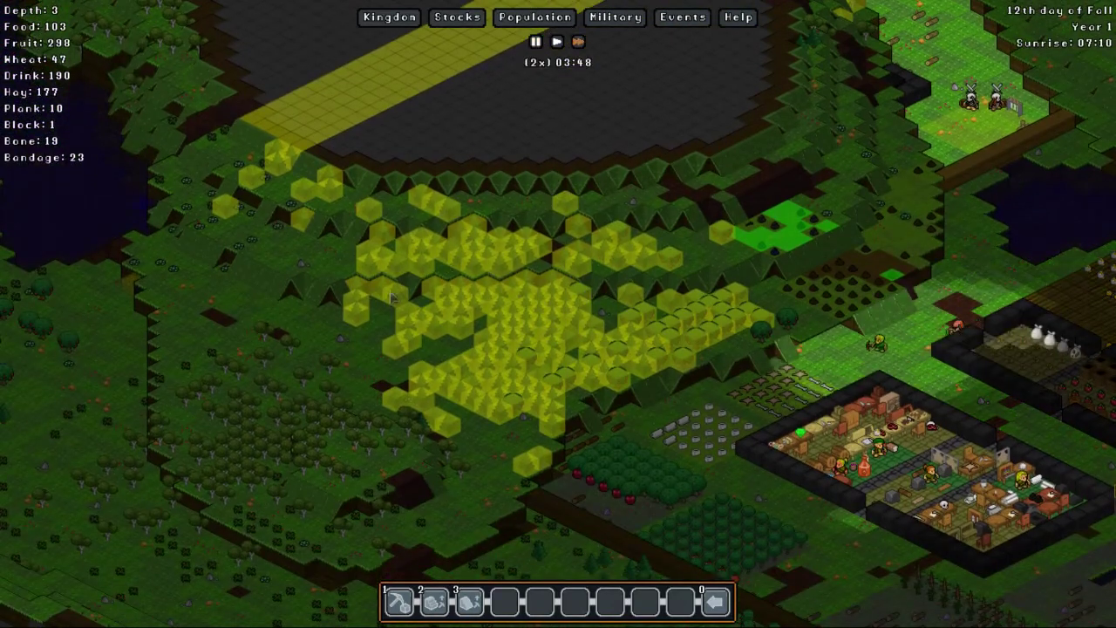
pyautogui.press('Right')
pyautogui.press('Down')
pyautogui.press('Right')
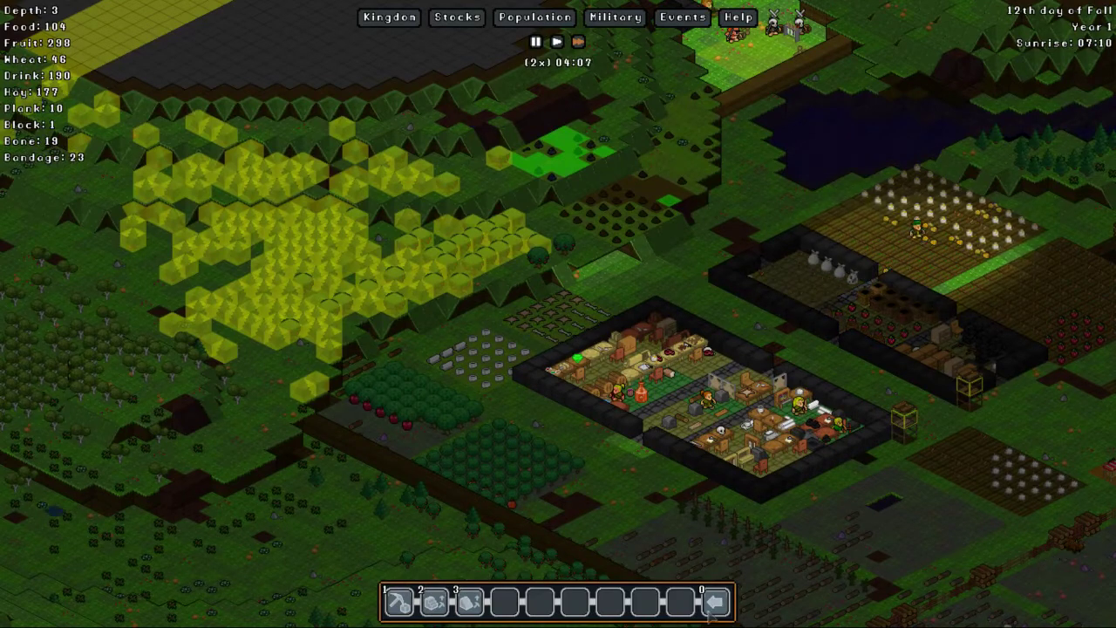
pyautogui.press('1')
pyautogui.press('Escape')
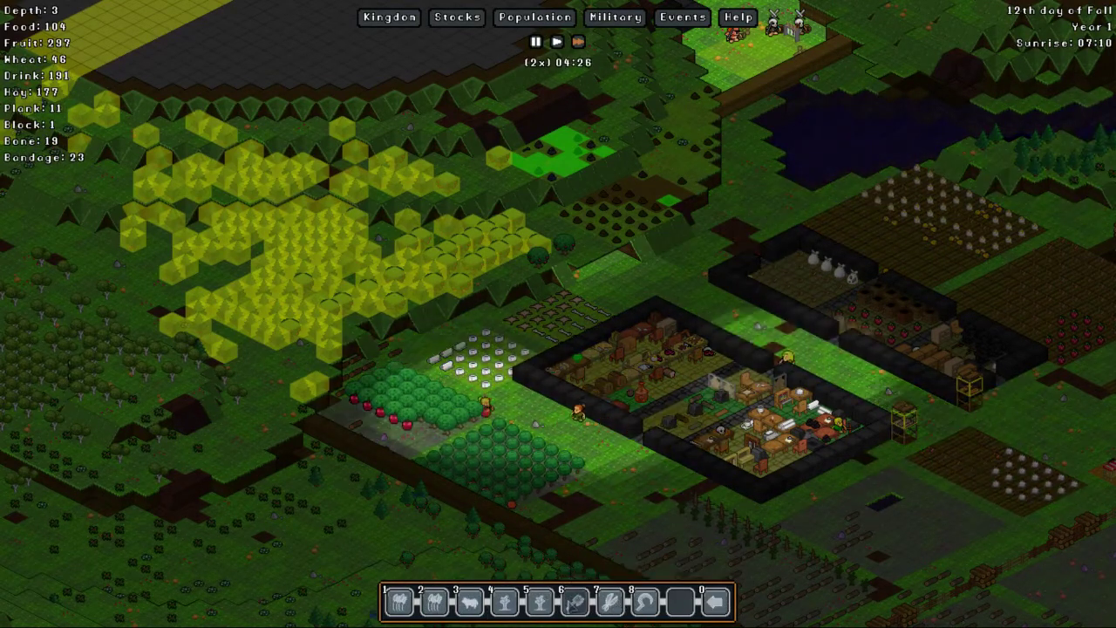
pyautogui.moveTo(611, 218); pyautogui.dragTo(563, 296)
pyautogui.scroll(3)
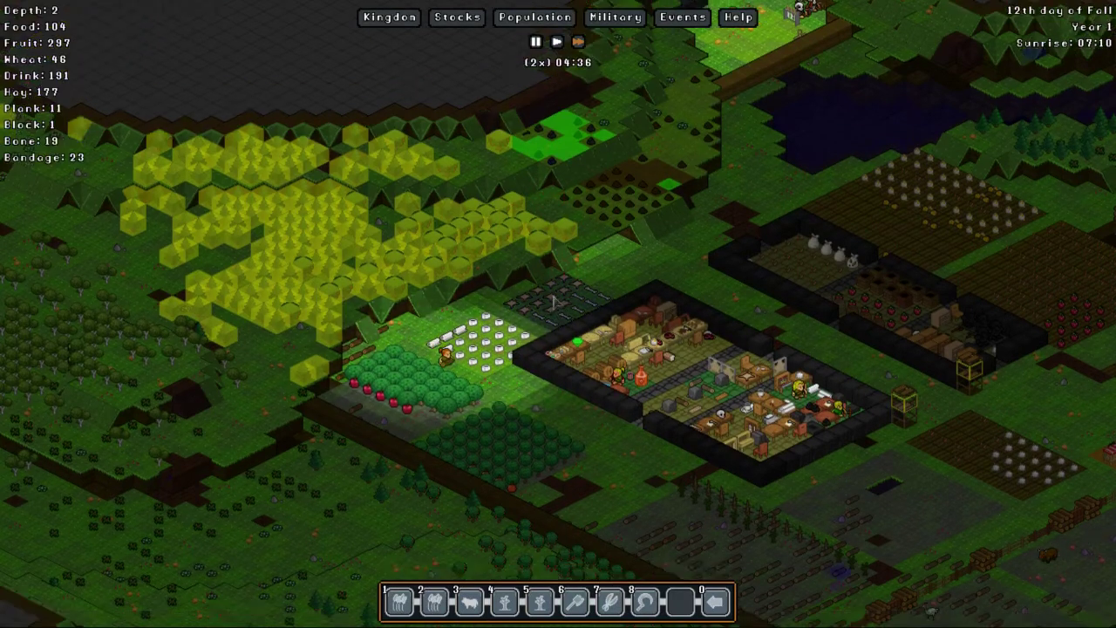
pyautogui.rightClick(602, 261)
# Step: Open Grimrip in Population > Assign, jump to his location, and close his details
pyautogui.press('Escape')
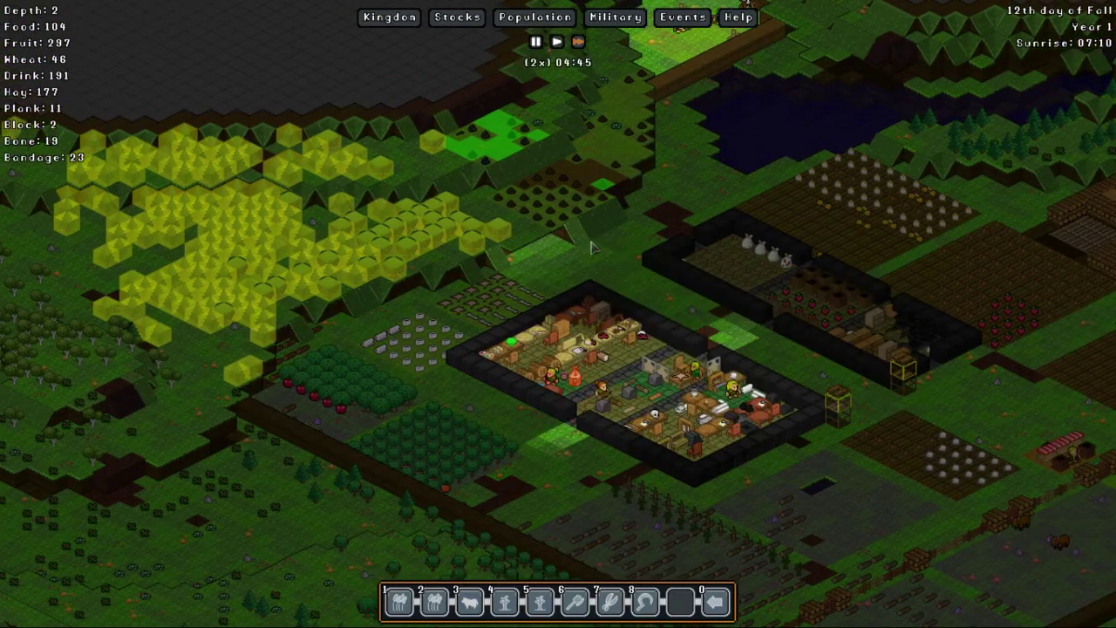
pyautogui.scroll(3)
pyautogui.click(536, 17)
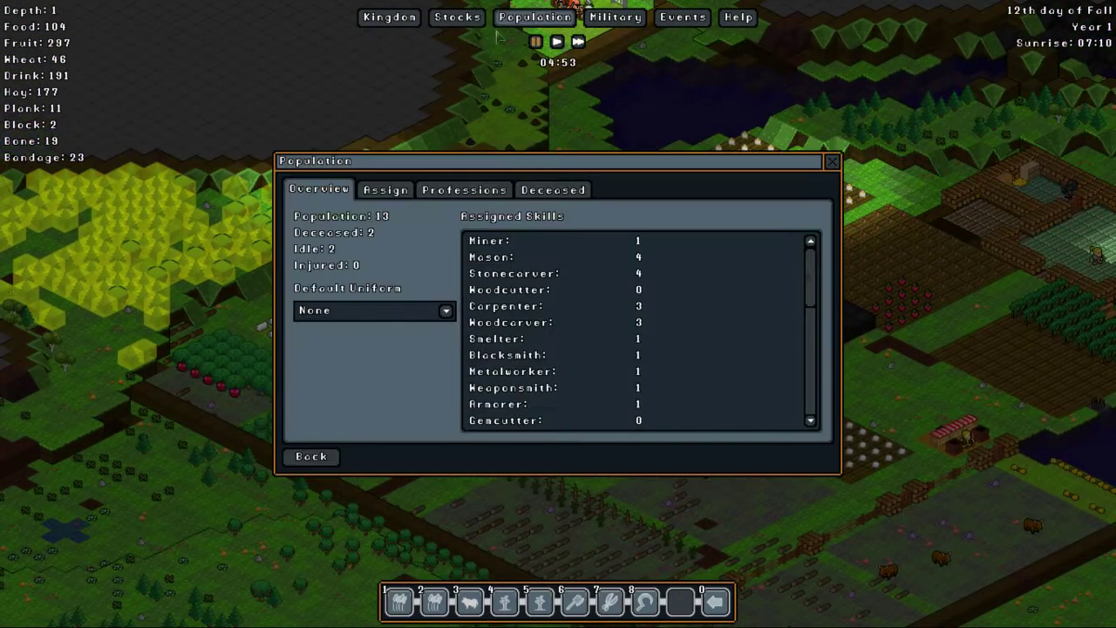
pyautogui.click(386, 190)
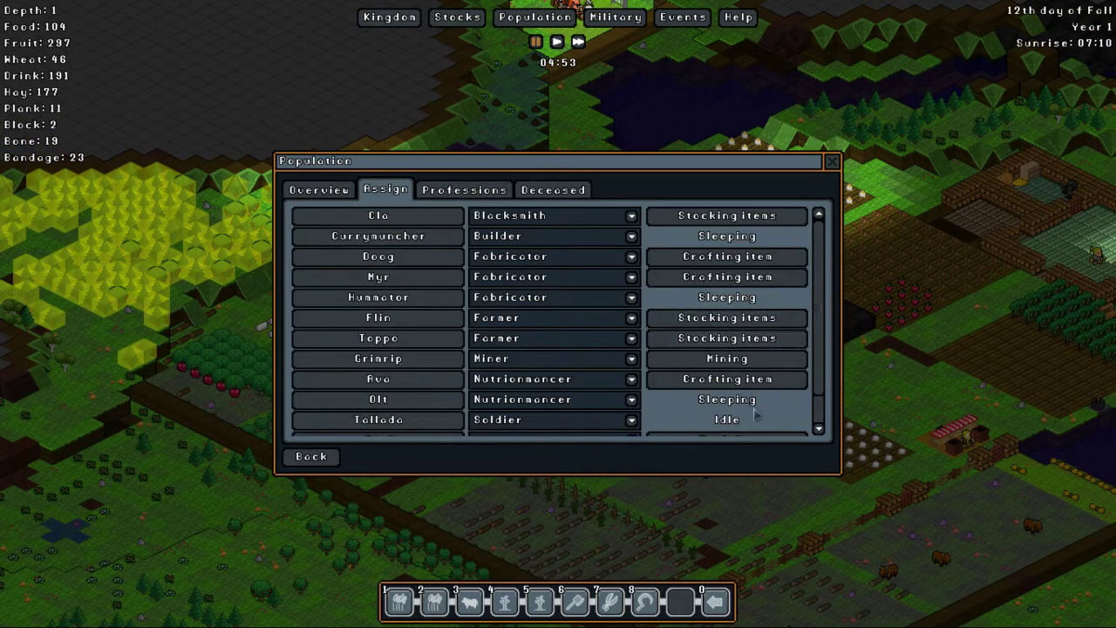
pyautogui.scroll(-3)
pyautogui.scroll(-3)
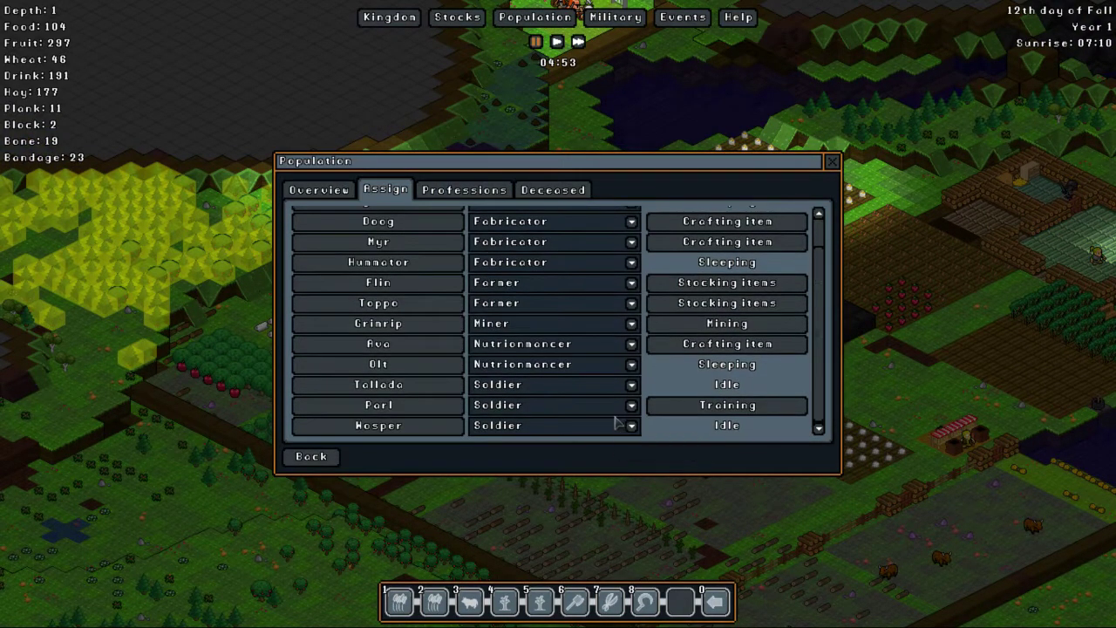
pyautogui.scroll(3)
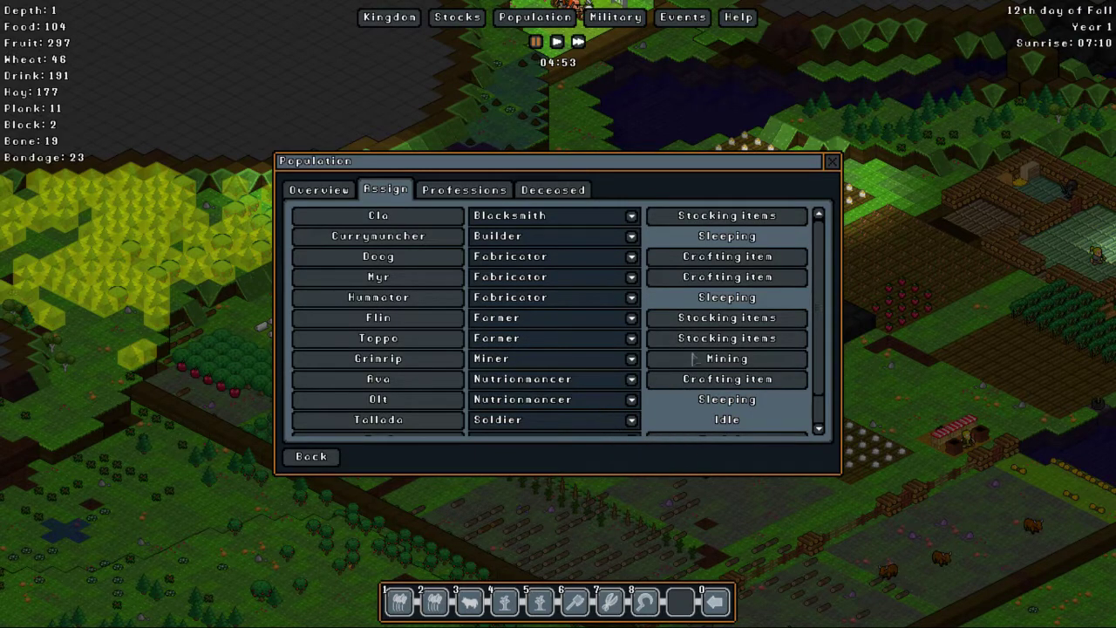
pyautogui.click(378, 358)
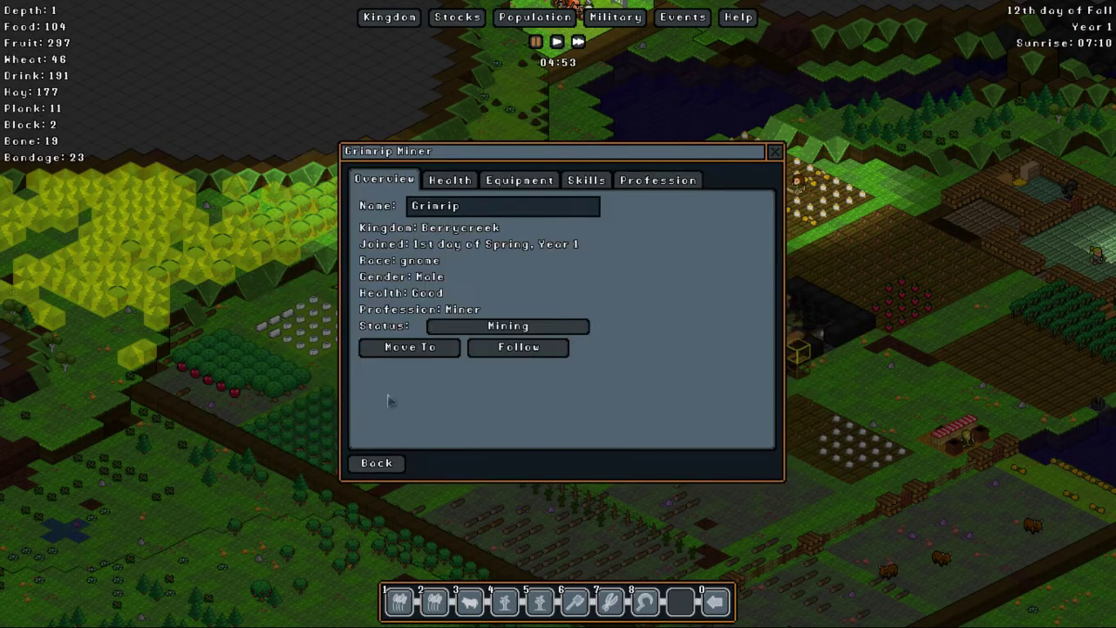
pyautogui.click(410, 348)
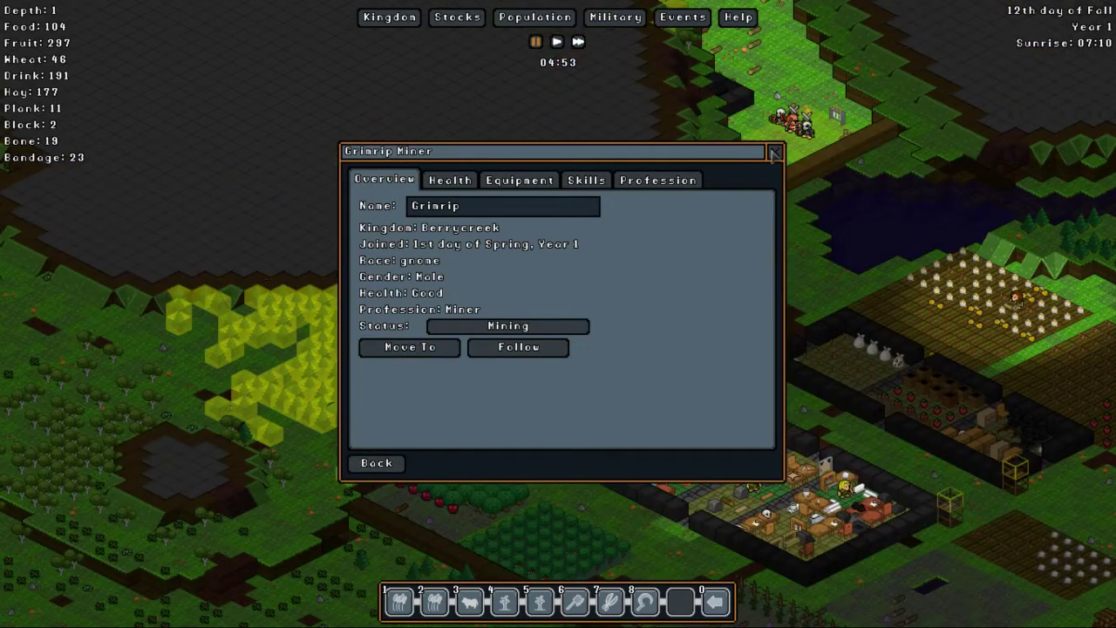
pyautogui.click(774, 153)
# Step: Pan along the pit and inspect the gnome digging there
pyautogui.moveTo(558, 314); pyautogui.dragTo(653, 368)
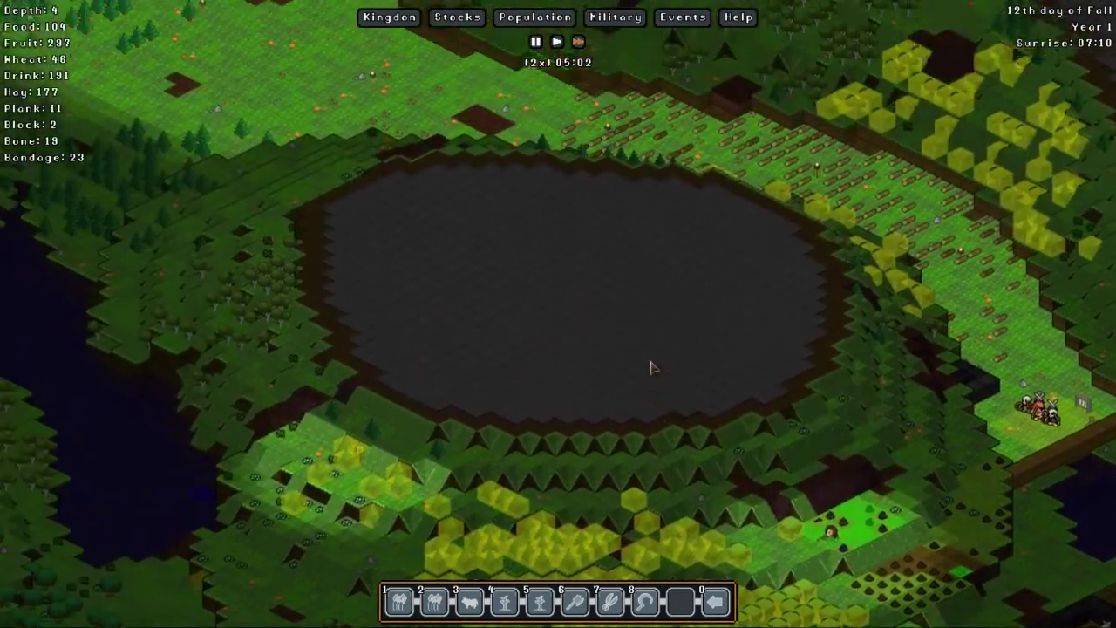
pyautogui.press('Down')
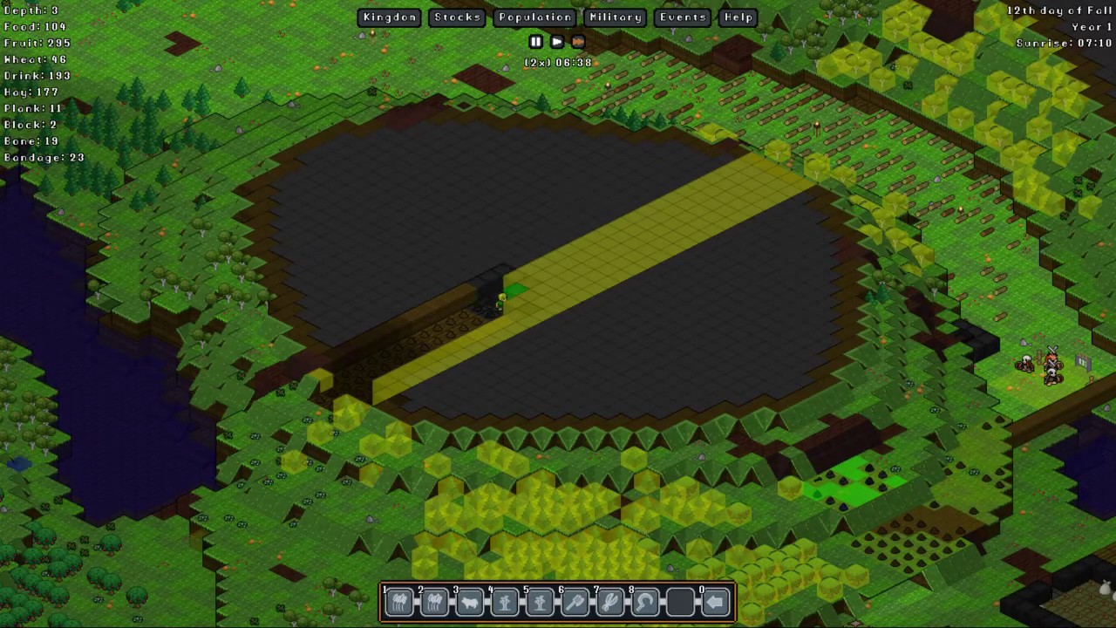
pyautogui.press('Right')
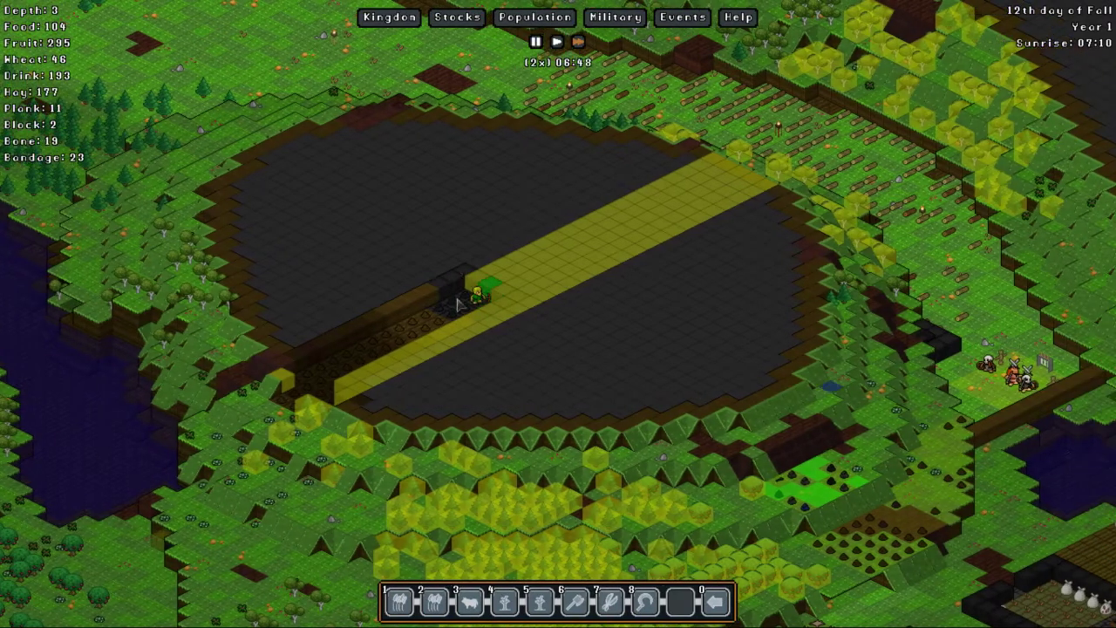
pyautogui.click(450, 293)
pyautogui.press('Escape')
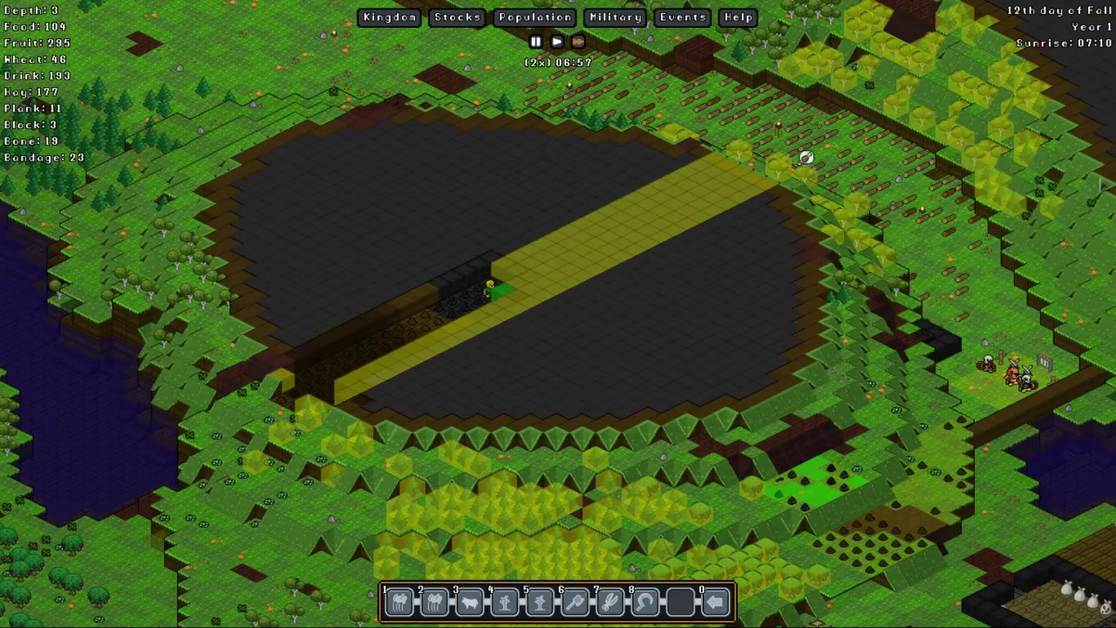
pyautogui.press('Right')
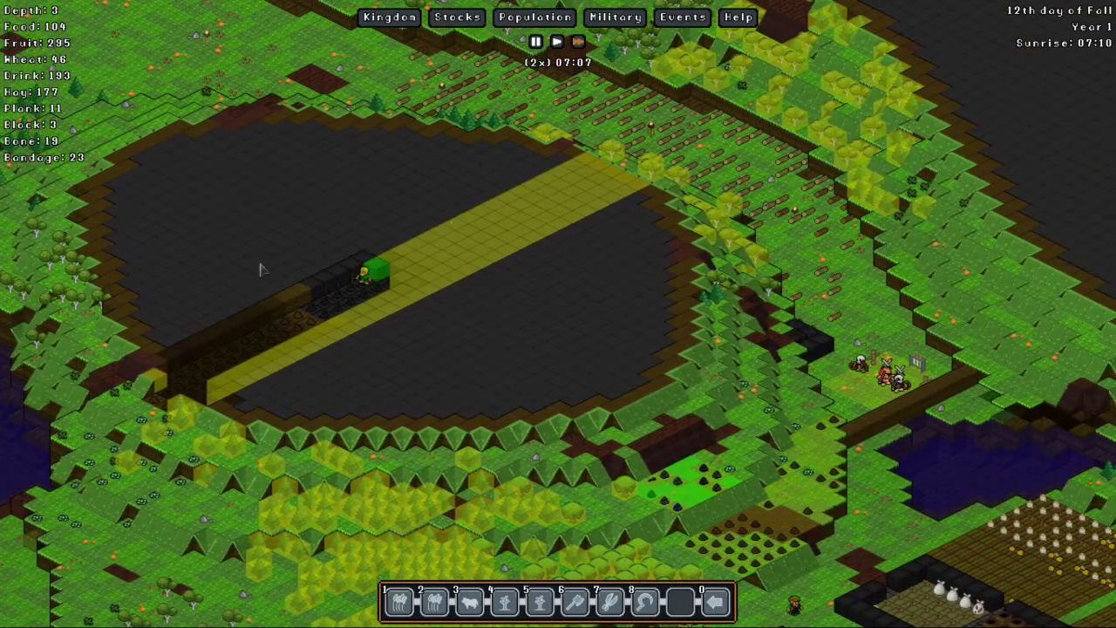
pyautogui.press('Right')
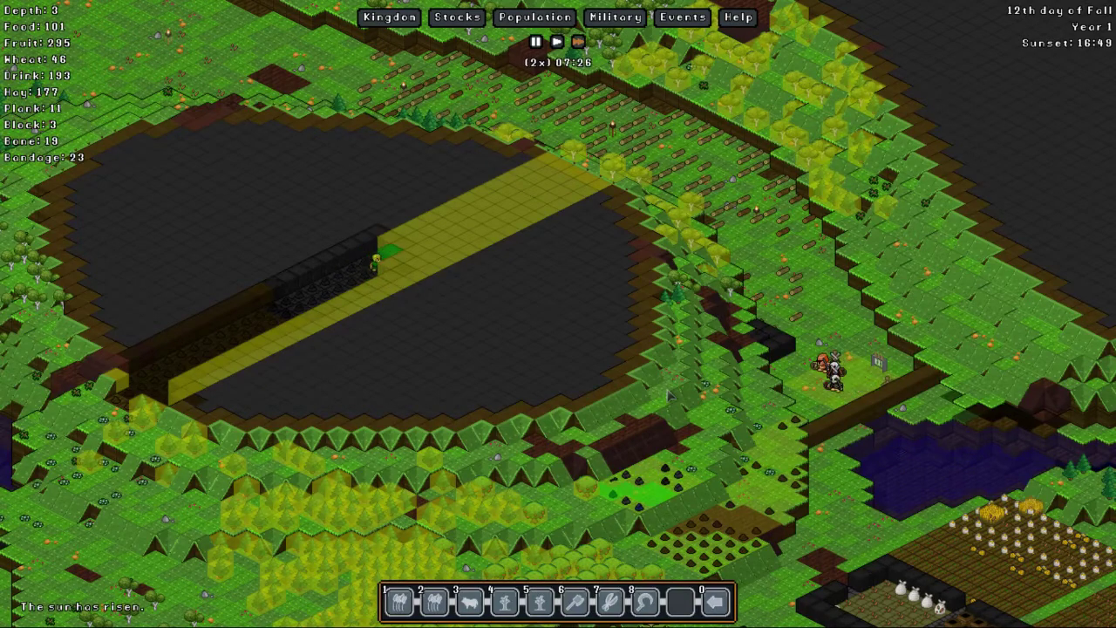
pyautogui.press('Down')
pyautogui.press('Down')
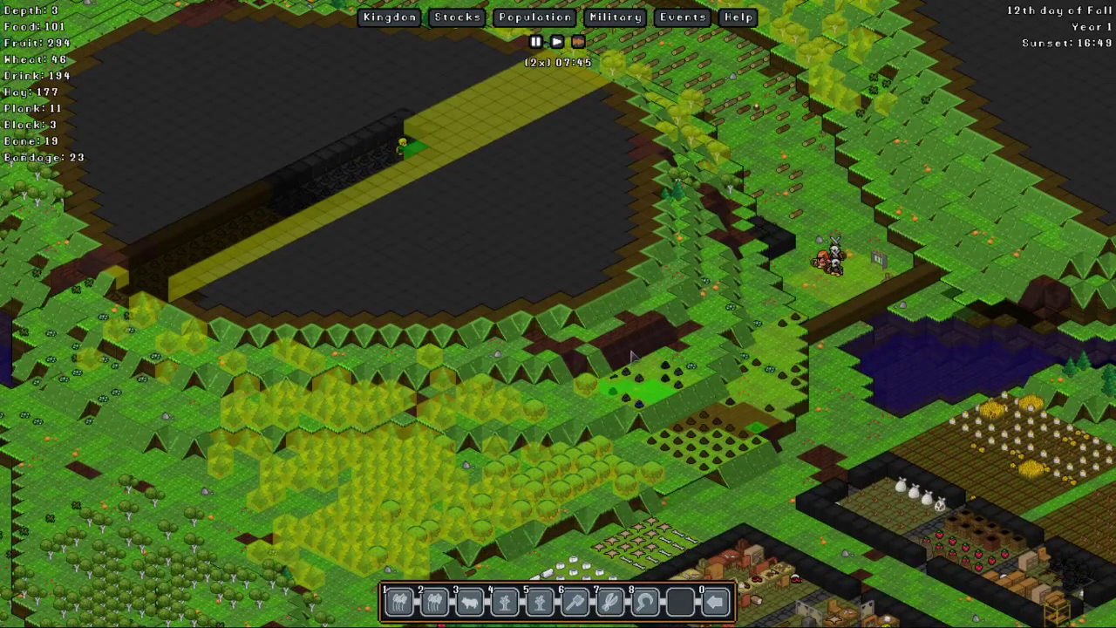
# Step: Pan back across the colony buildings to the workshops and the Smelter
pyautogui.press('Up')
pyautogui.press('Right')
pyautogui.press('Up')
pyautogui.press('Right')
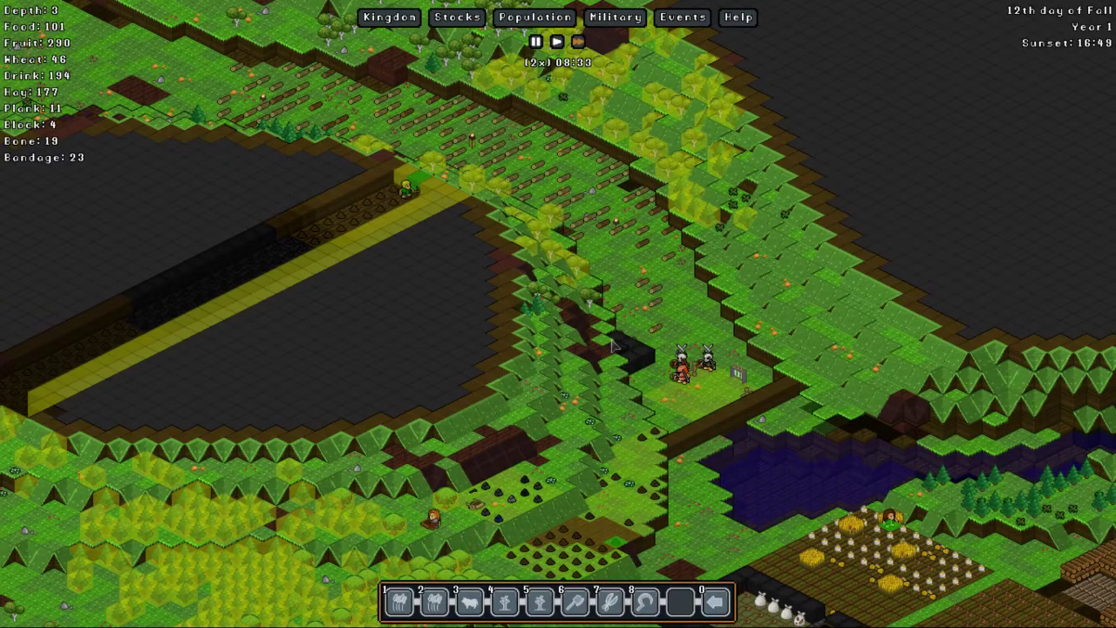
pyautogui.scroll(-3)
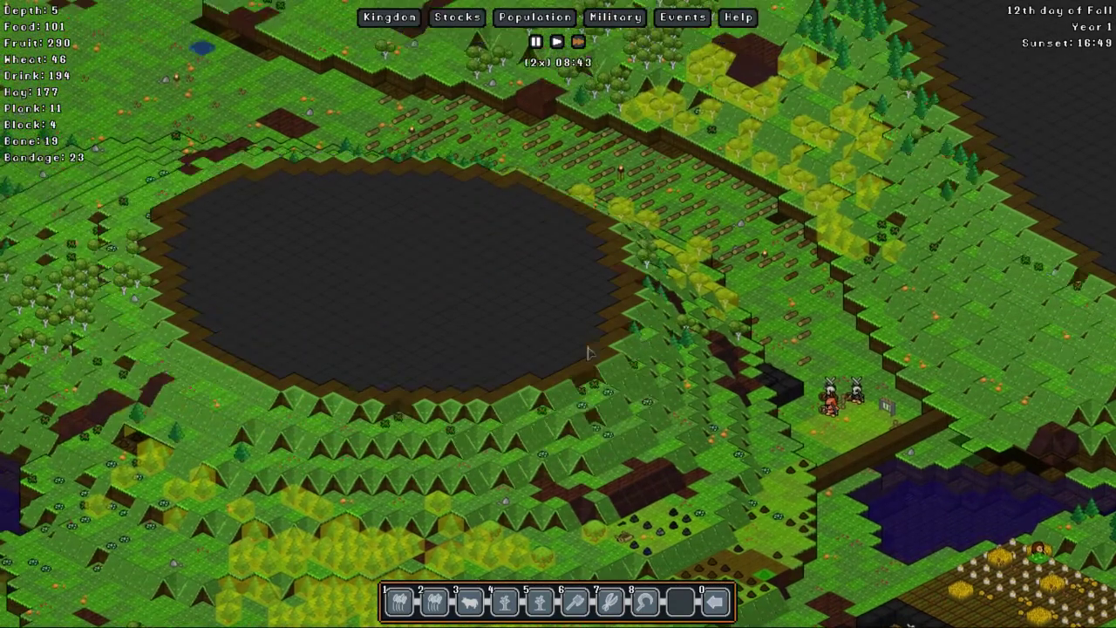
pyautogui.scroll(3)
pyautogui.scroll(3)
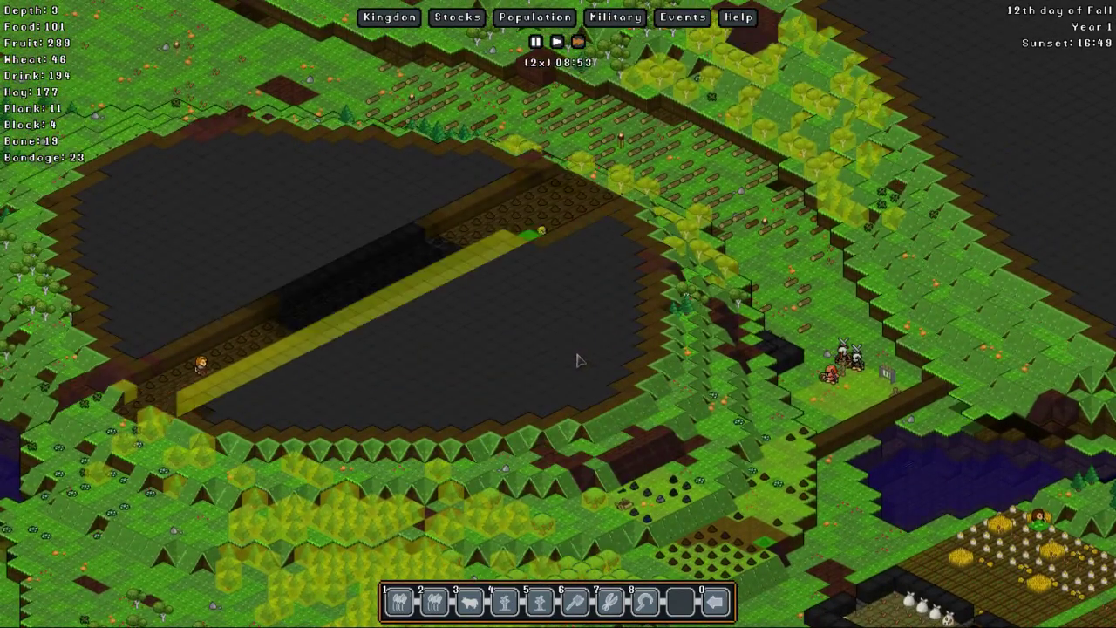
pyautogui.press('Down')
pyautogui.press('Right')
pyautogui.press('Down')
pyautogui.press('Right')
pyautogui.scroll(3)
pyautogui.scroll(-3)
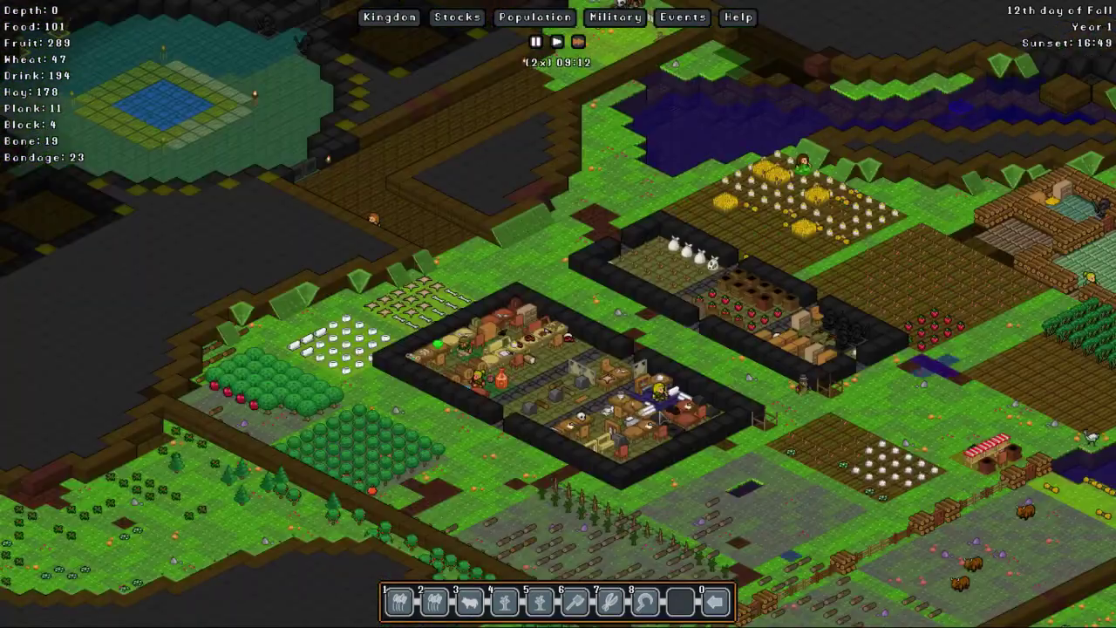
pyautogui.press('Down')
pyautogui.press('Right')
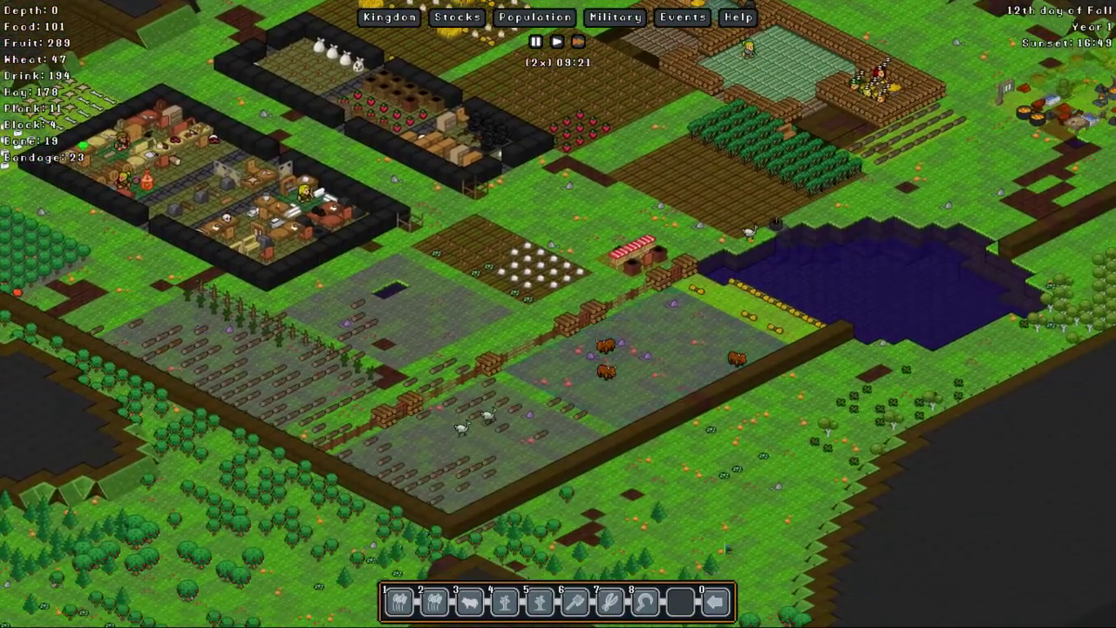
pyautogui.press('Up')
pyautogui.press('Right')
pyautogui.press('Up')
pyautogui.press('Right')
pyautogui.press('Up')
pyautogui.press('Right')
# Step: Open the Smelter and check ingredients for cutting wheel, worn greave, boot and gauntlet
pyautogui.rightClick(837, 219)
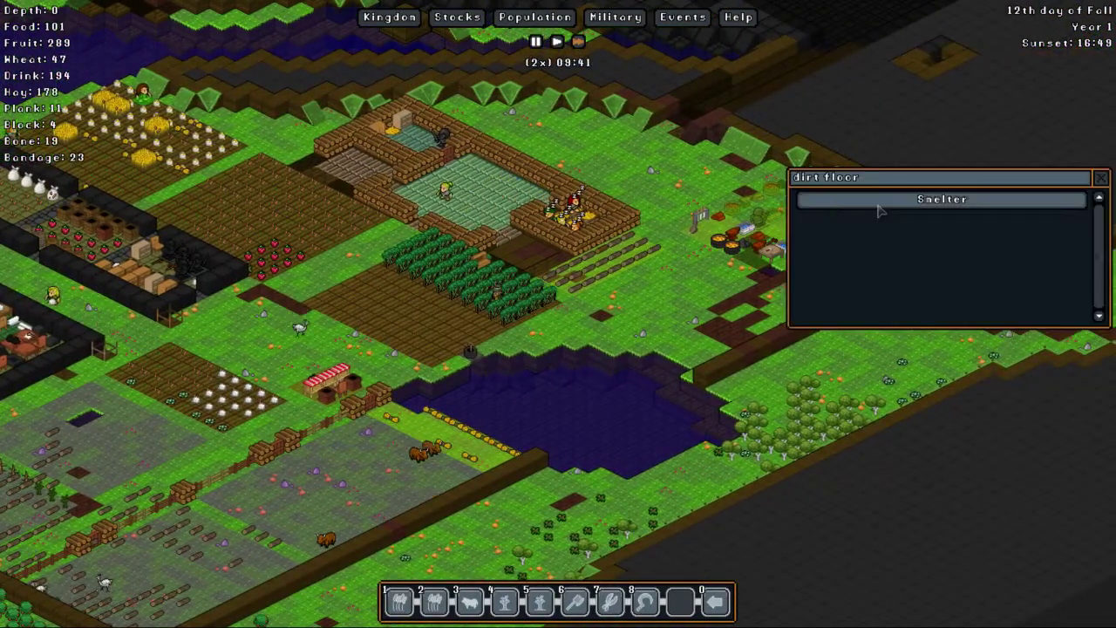
pyautogui.click(881, 202)
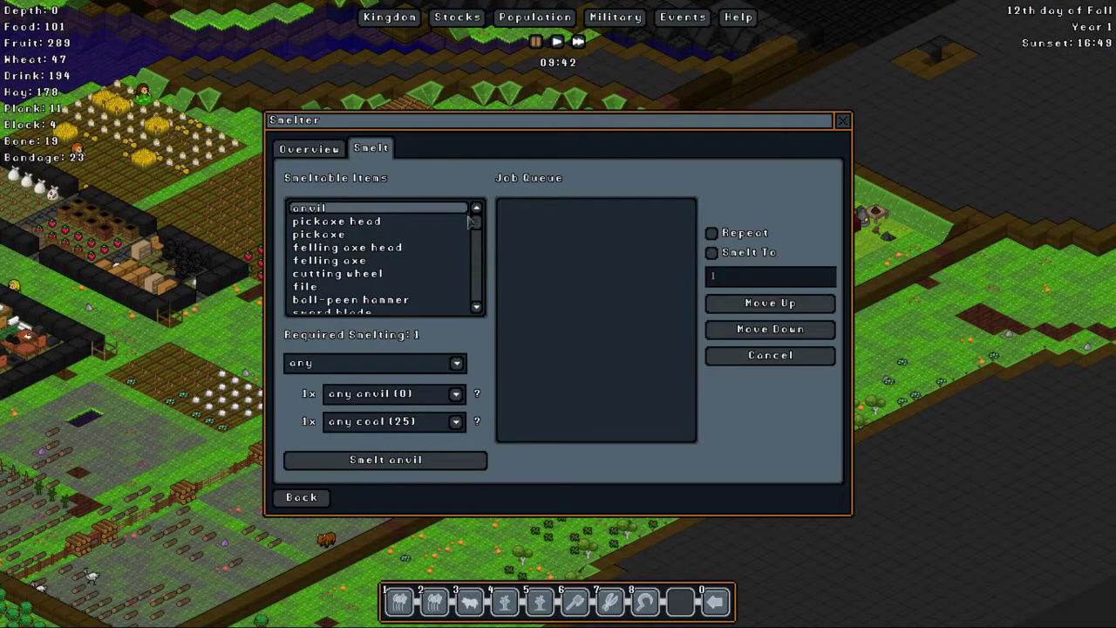
pyautogui.click(415, 275)
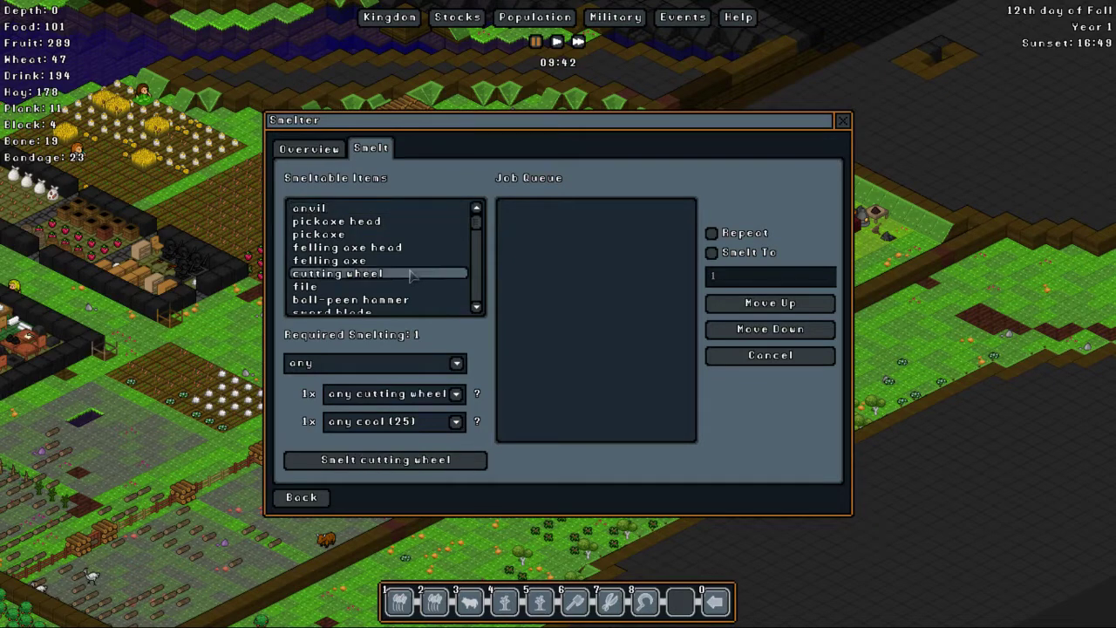
pyautogui.scroll(-3)
pyautogui.scroll(-3)
pyautogui.scroll(-3)
pyautogui.scroll(-3)
pyautogui.scroll(-3)
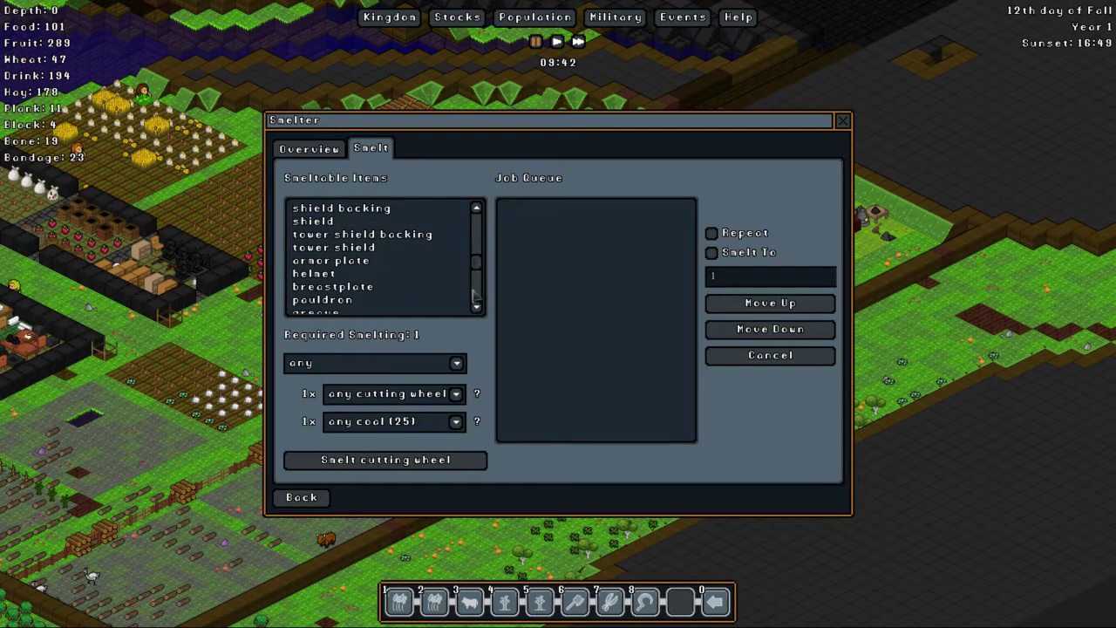
pyautogui.moveTo(476, 262); pyautogui.dragTo(478, 296)
pyautogui.click(387, 271)
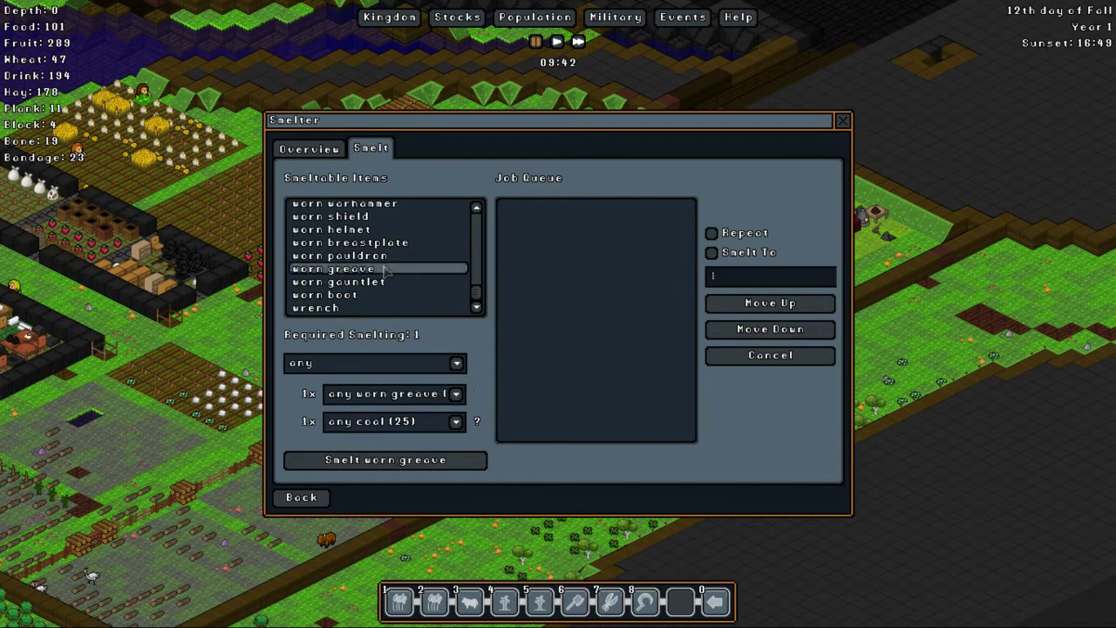
pyautogui.click(399, 296)
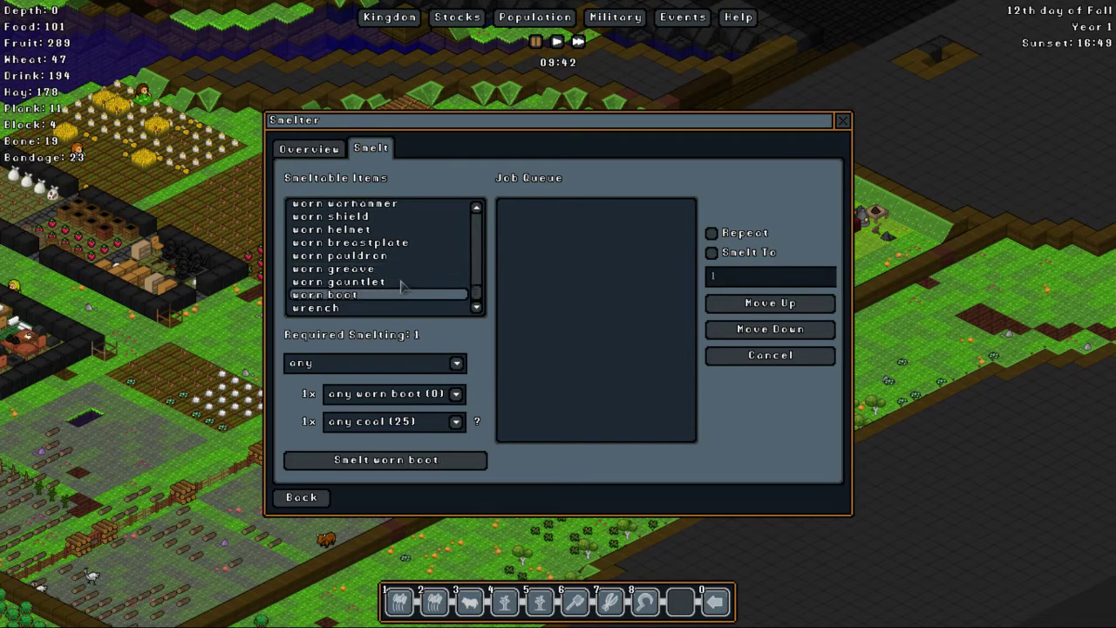
pyautogui.click(392, 284)
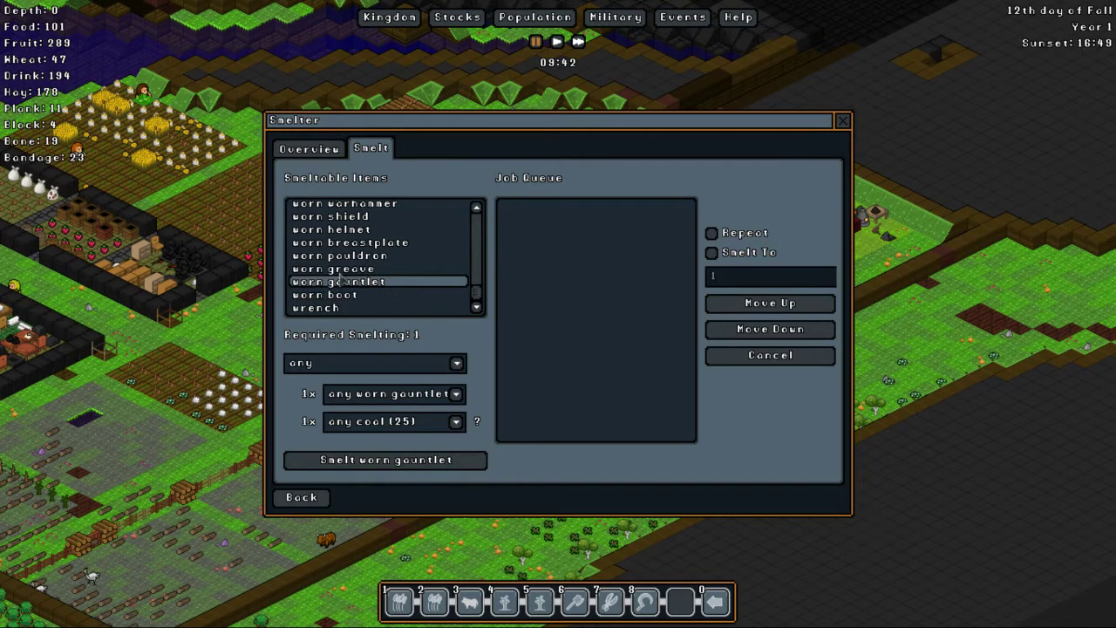
# Step: Close the Smelter, inspect the granite floor, smelter and kiln tiles, and open the Kiln
pyautogui.click(842, 121)
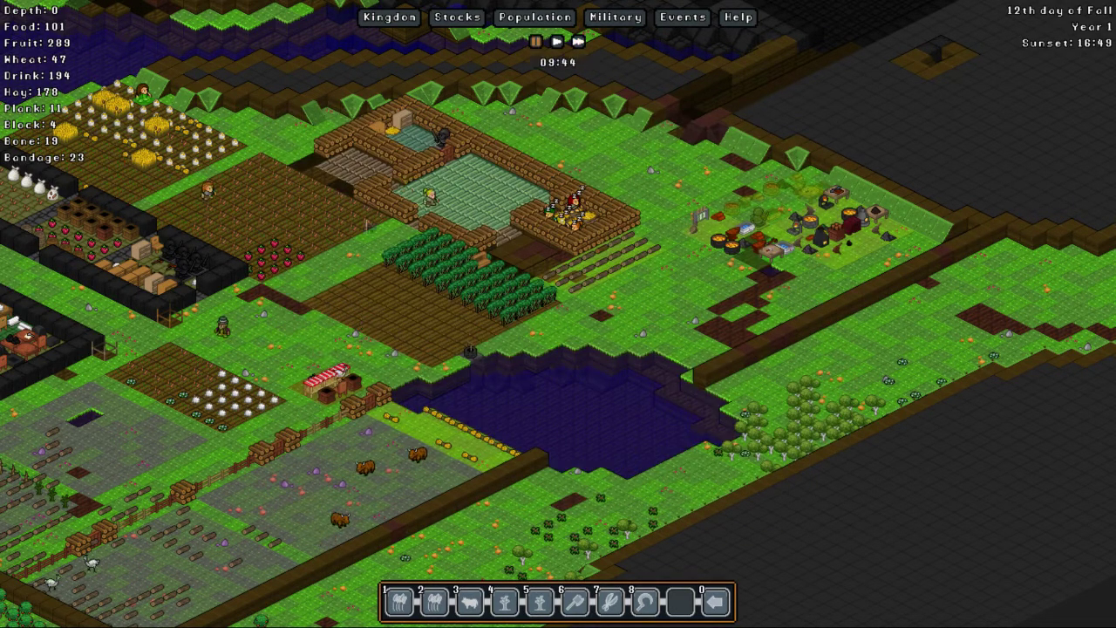
pyautogui.rightClick(777, 244)
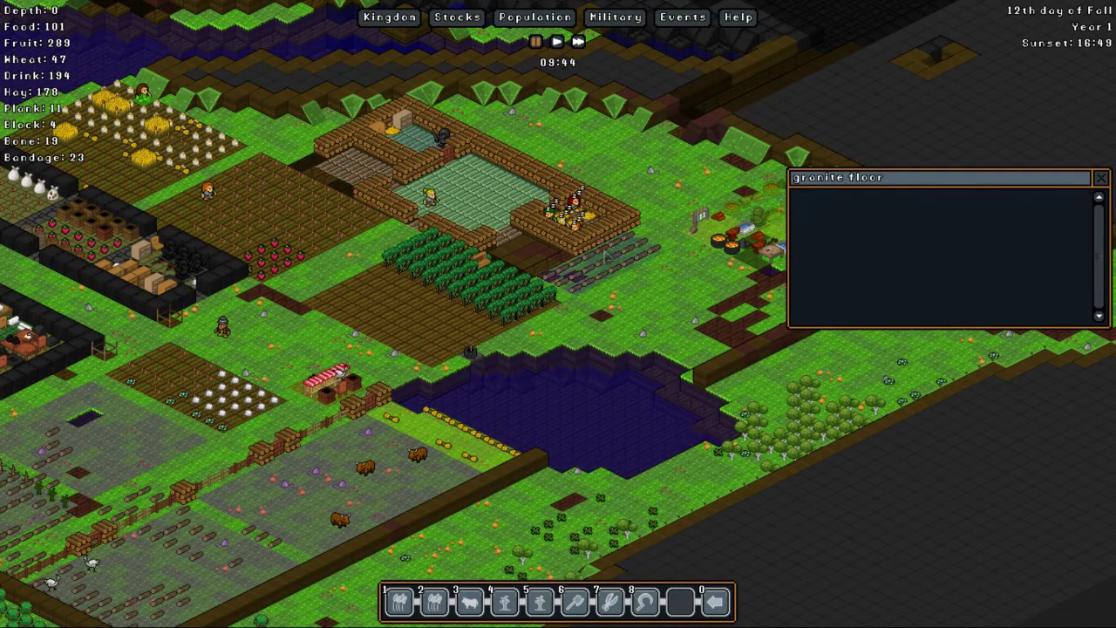
pyautogui.click(1102, 178)
pyautogui.press('Left')
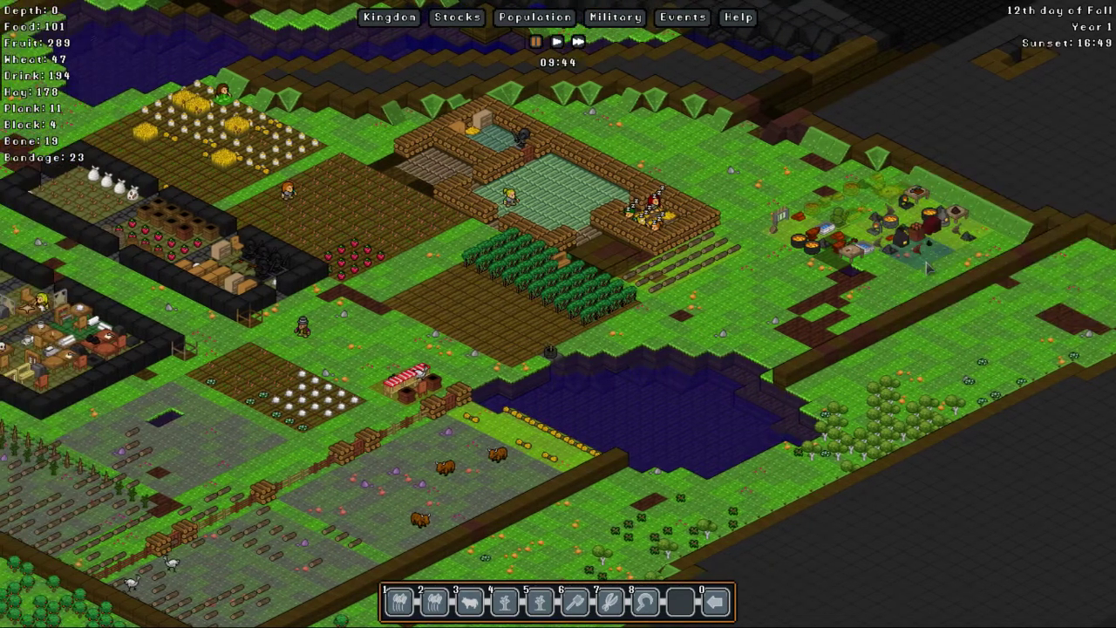
pyautogui.rightClick(916, 218)
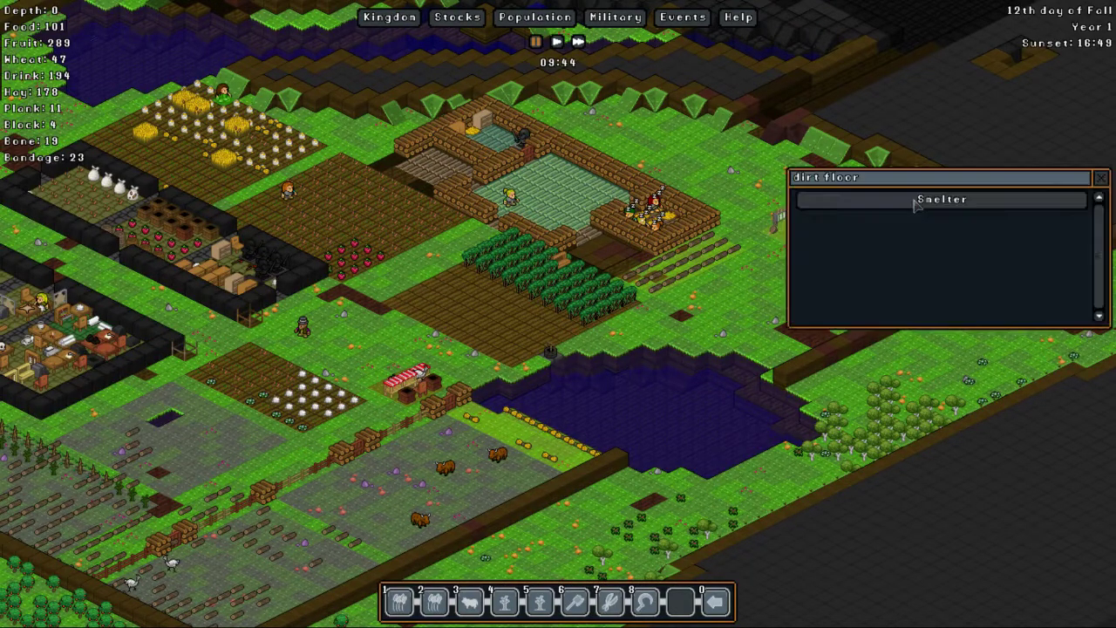
pyautogui.click(1101, 178)
pyautogui.rightClick(957, 225)
pyautogui.click(955, 200)
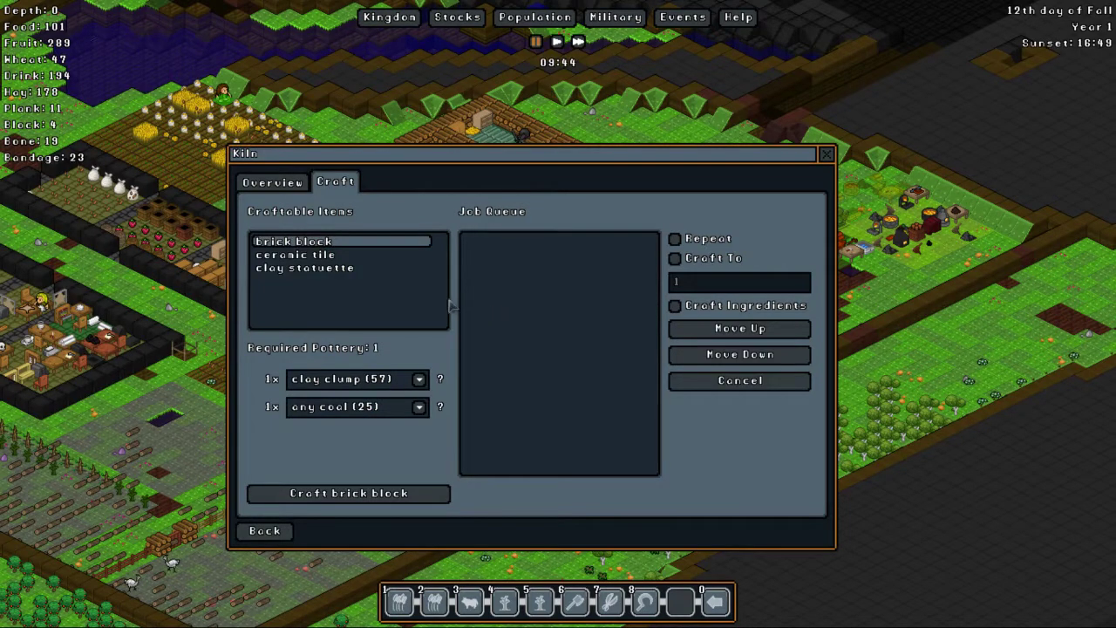
# Step: Compare ceramic tile, clay statuette and brick block ingredients, ending on brick block
pyautogui.click(330, 254)
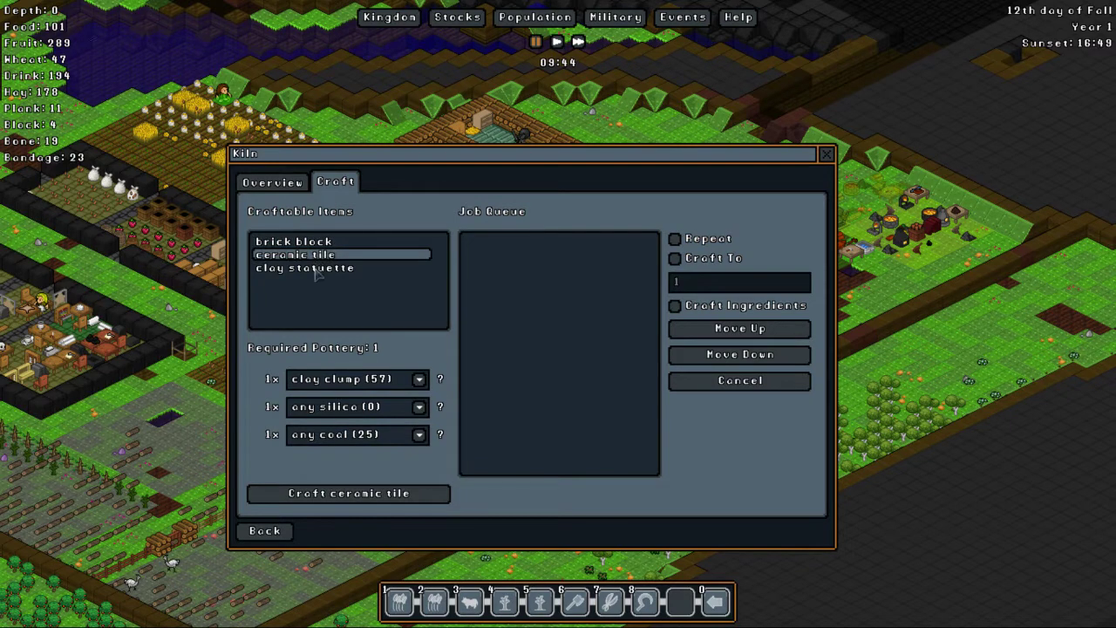
pyautogui.click(318, 268)
pyautogui.click(307, 255)
pyautogui.click(309, 268)
pyautogui.click(305, 244)
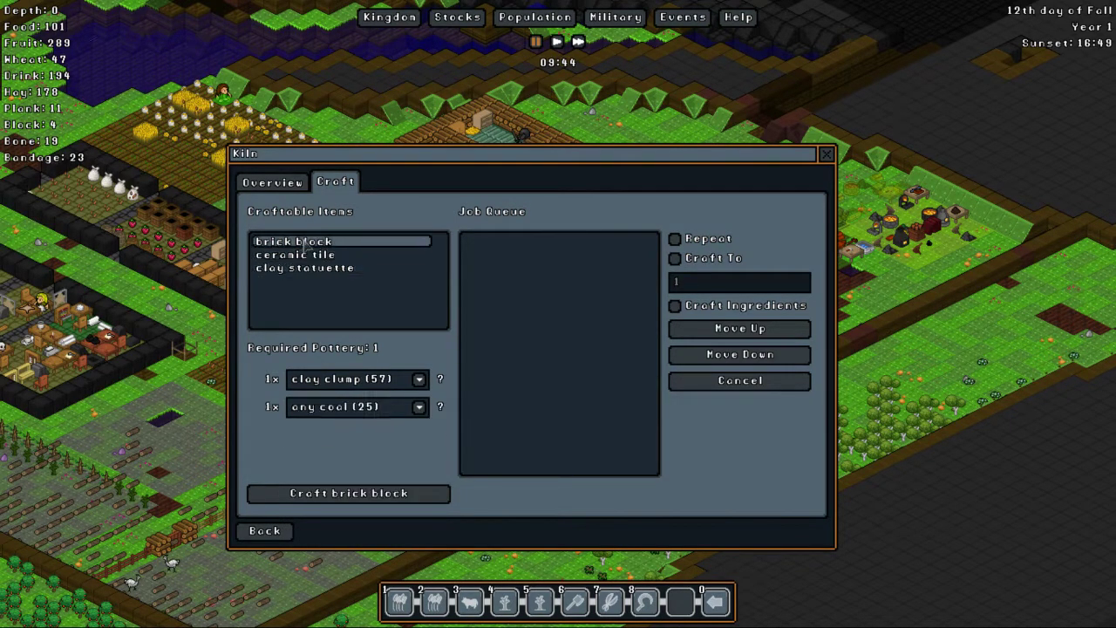
pyautogui.click(297, 268)
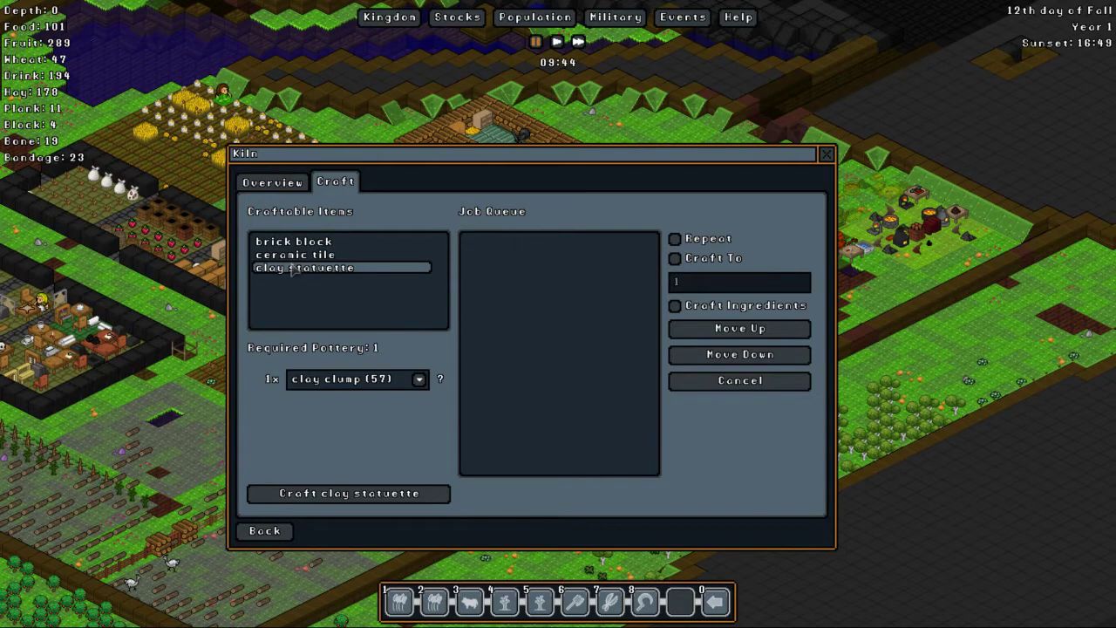
pyautogui.click(291, 256)
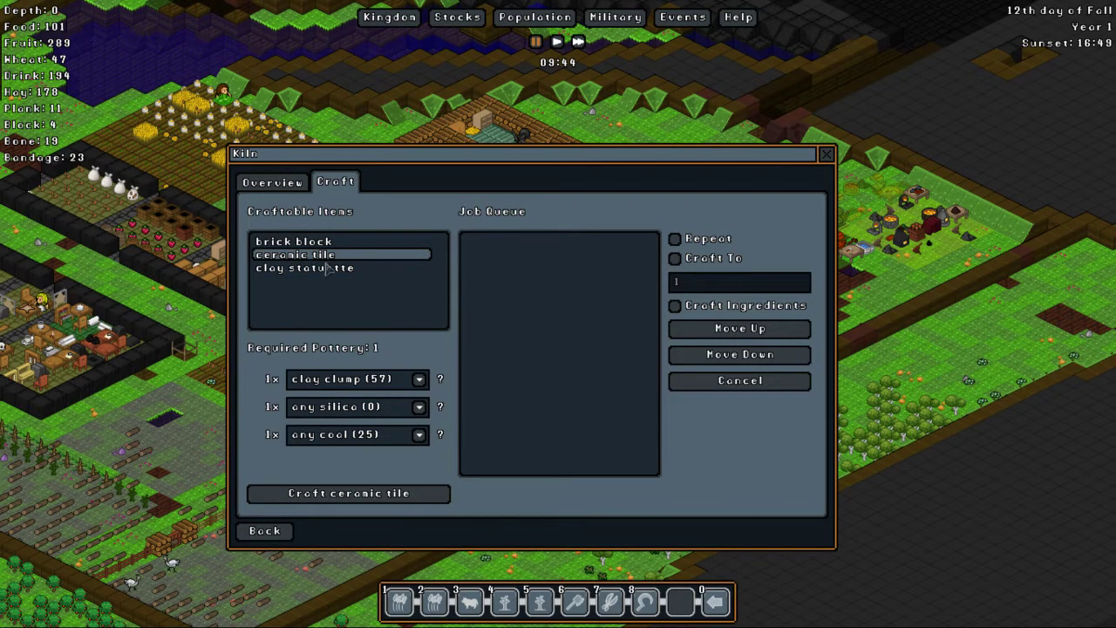
pyautogui.click(316, 243)
pyautogui.moveTo(689, 262)
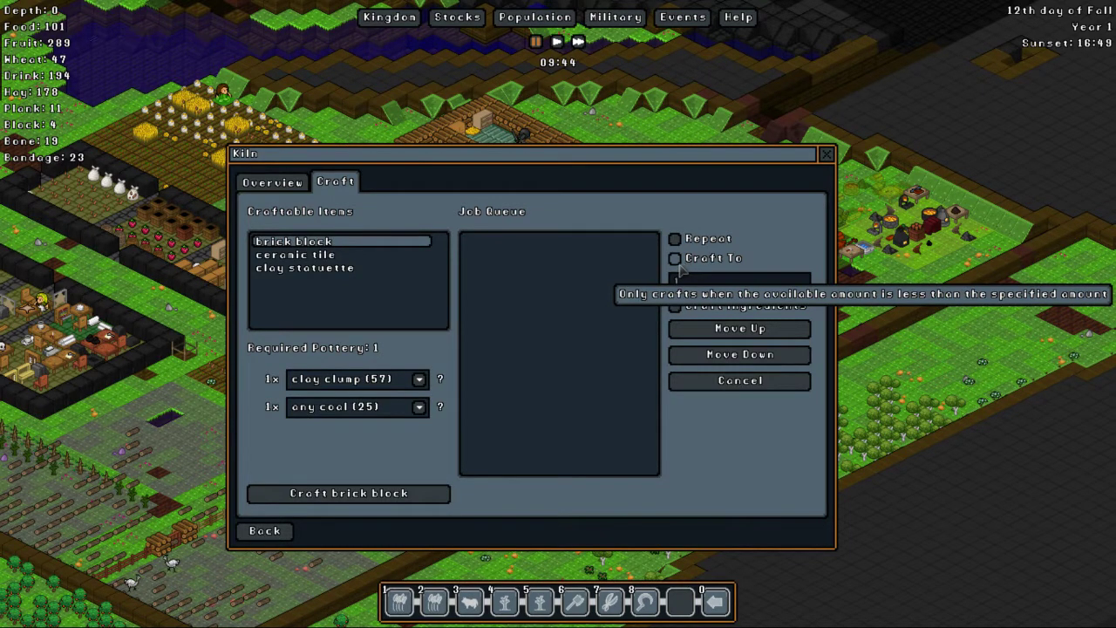
# Step: Close the Kiln, frame the pit's lower edge, and pause the game
pyautogui.click(827, 155)
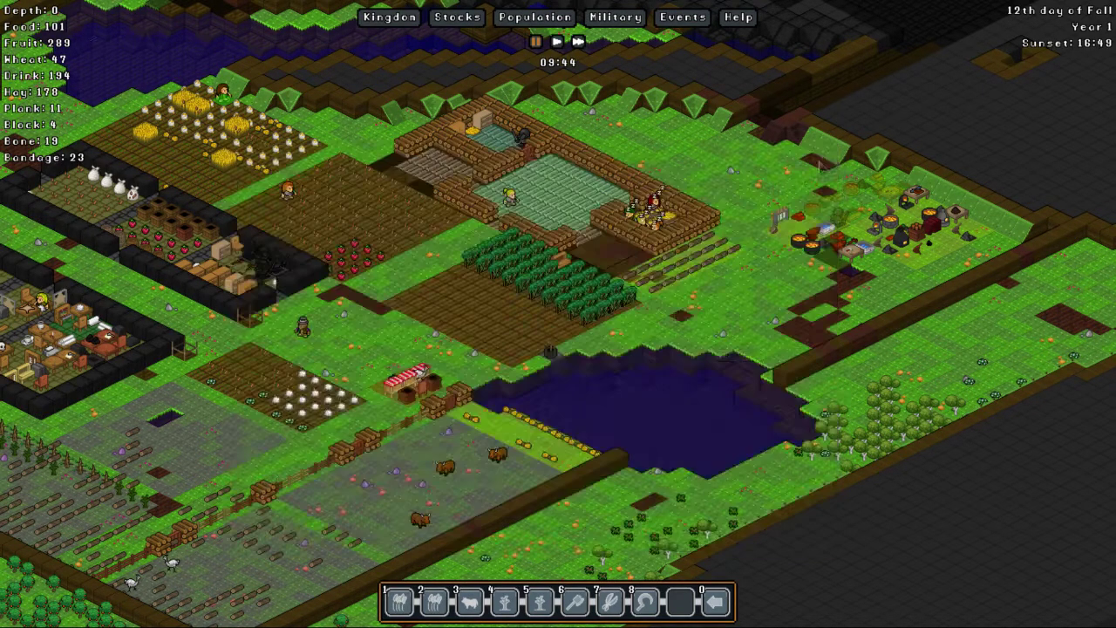
pyautogui.moveTo(663, 366); pyautogui.dragTo(551, 436)
pyautogui.press('Up')
pyautogui.press('Up')
pyautogui.press('Left')
pyautogui.press('Left')
pyautogui.scroll(3)
pyautogui.press('Down')
pyautogui.press('Up')
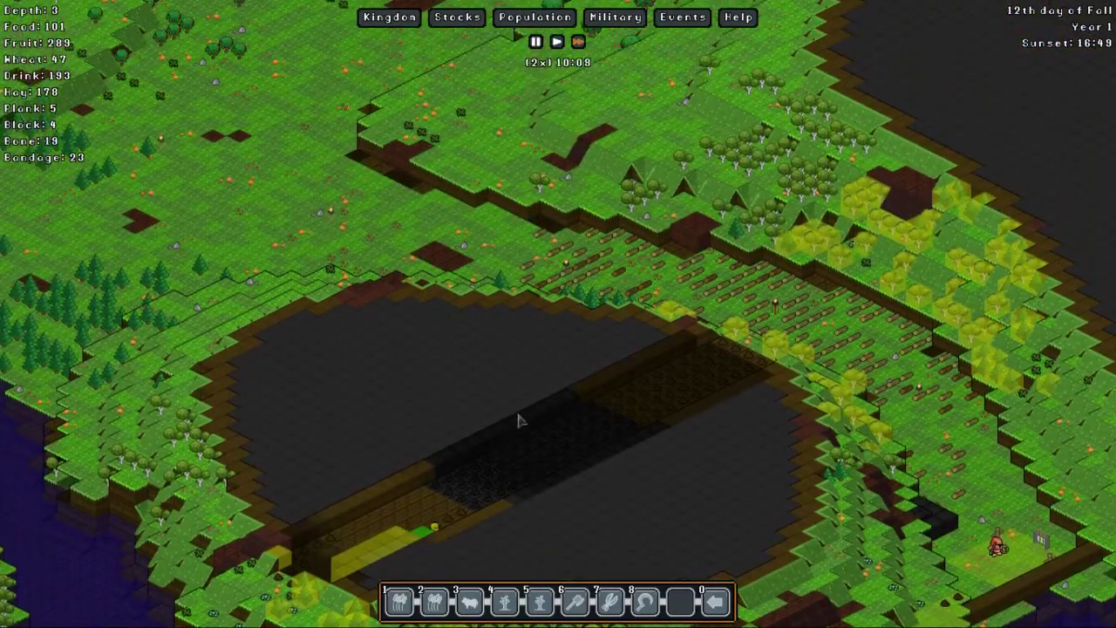
pyautogui.press('Down')
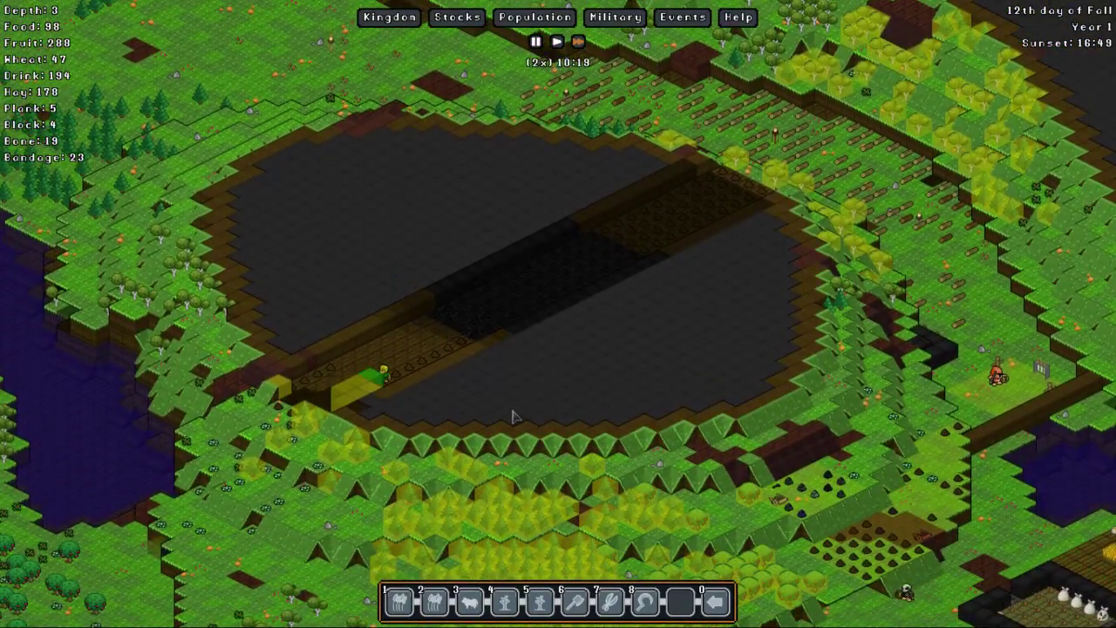
pyautogui.press('Down')
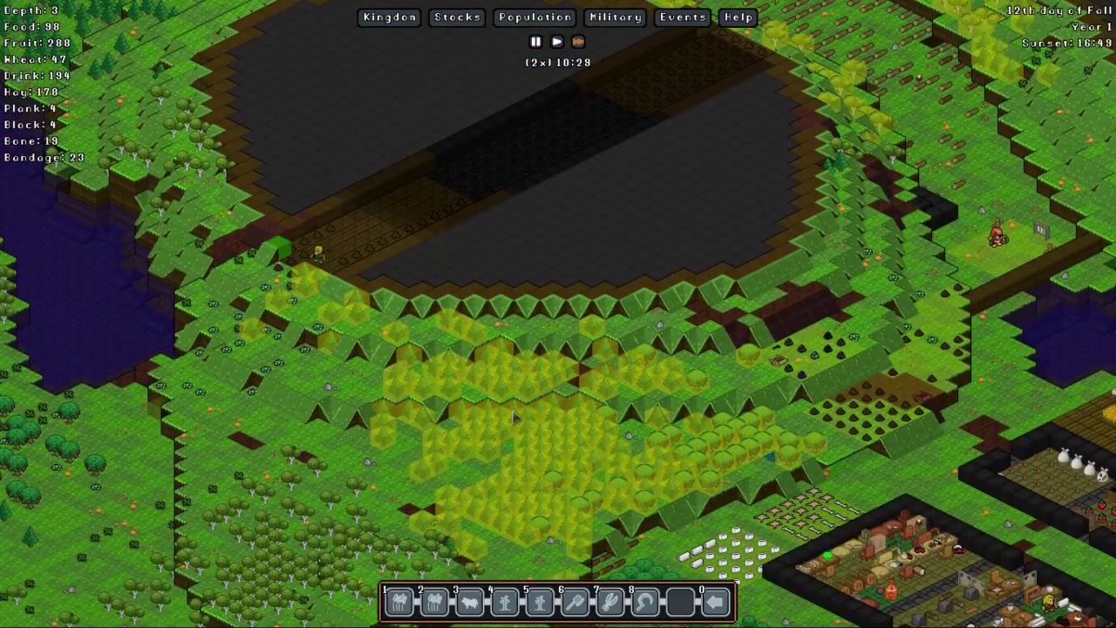
pyautogui.press('space')
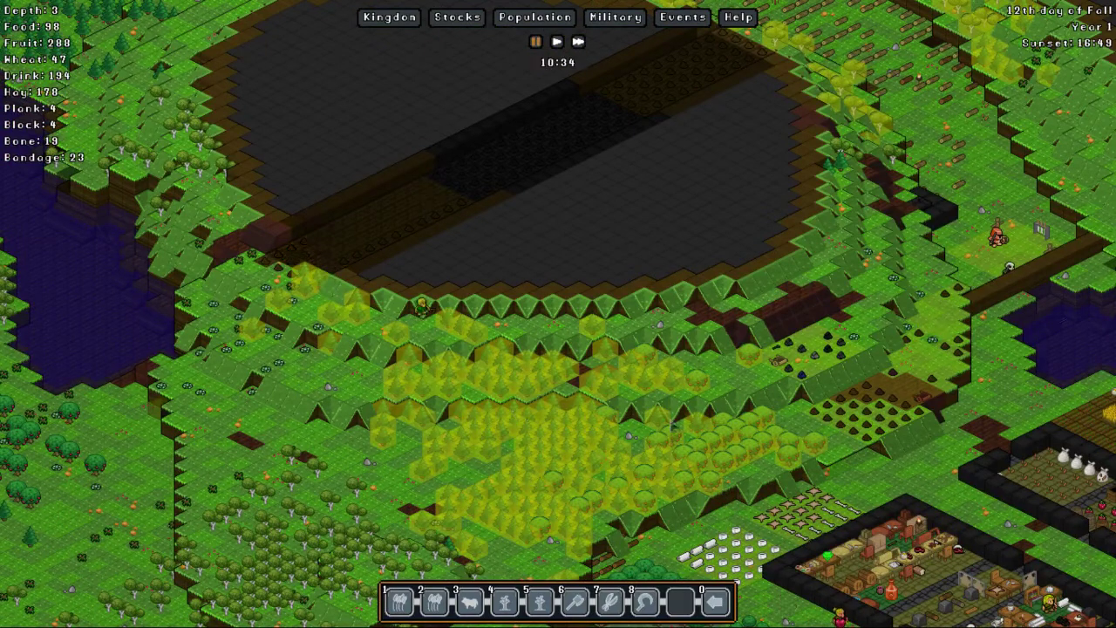
# Step: Review the stuck gnome's Health, Equipment and Skills tabs, then close its details
pyautogui.click(845, 223)
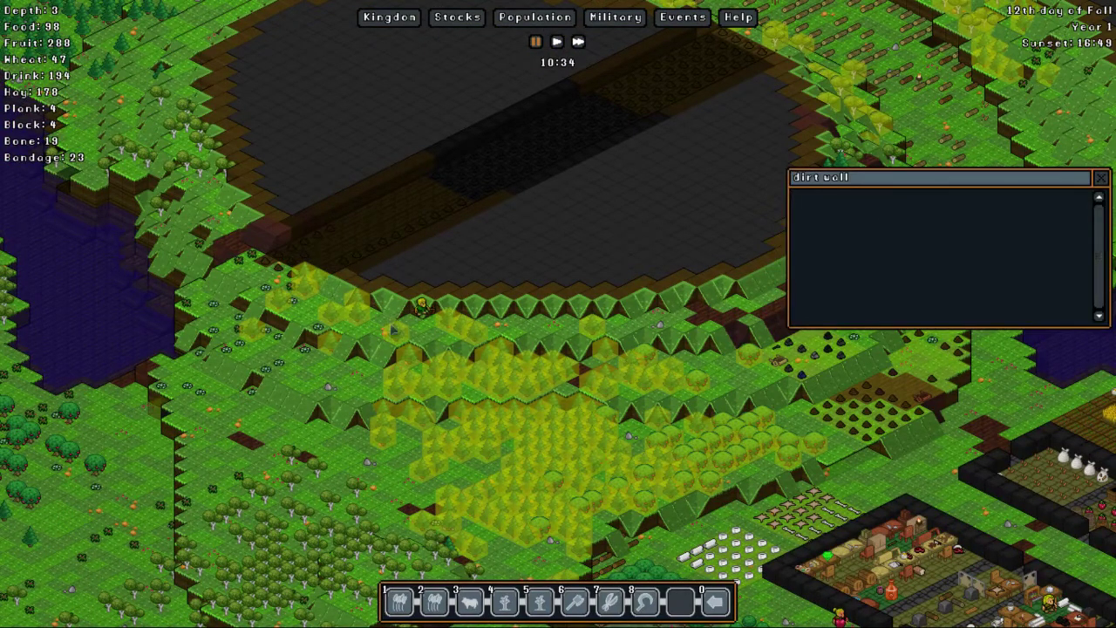
pyautogui.click(423, 316)
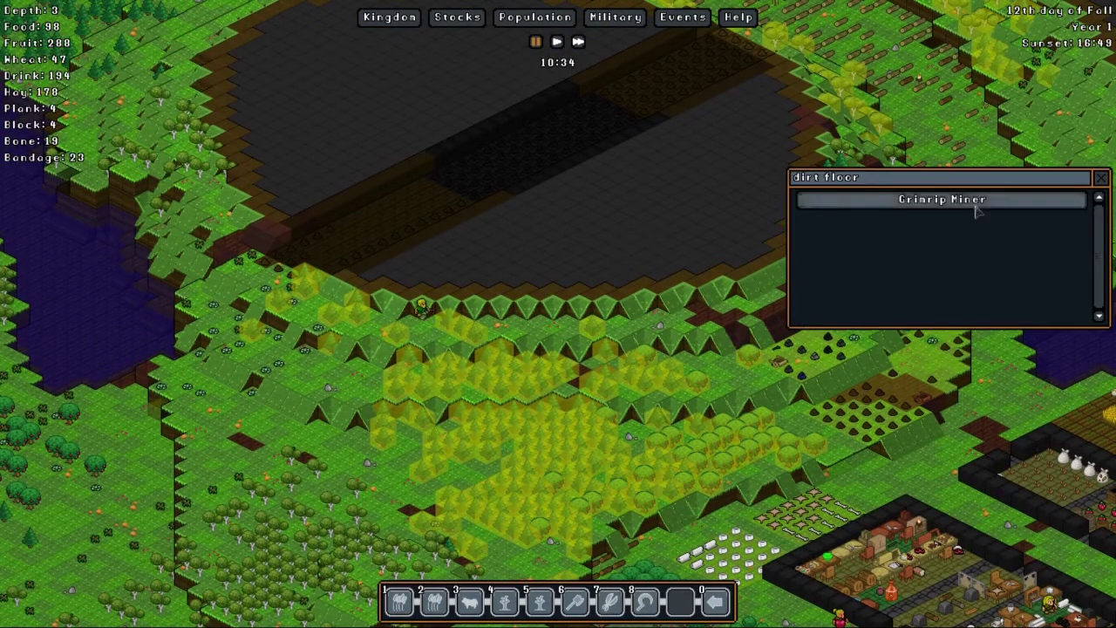
pyautogui.click(942, 199)
pyautogui.click(453, 181)
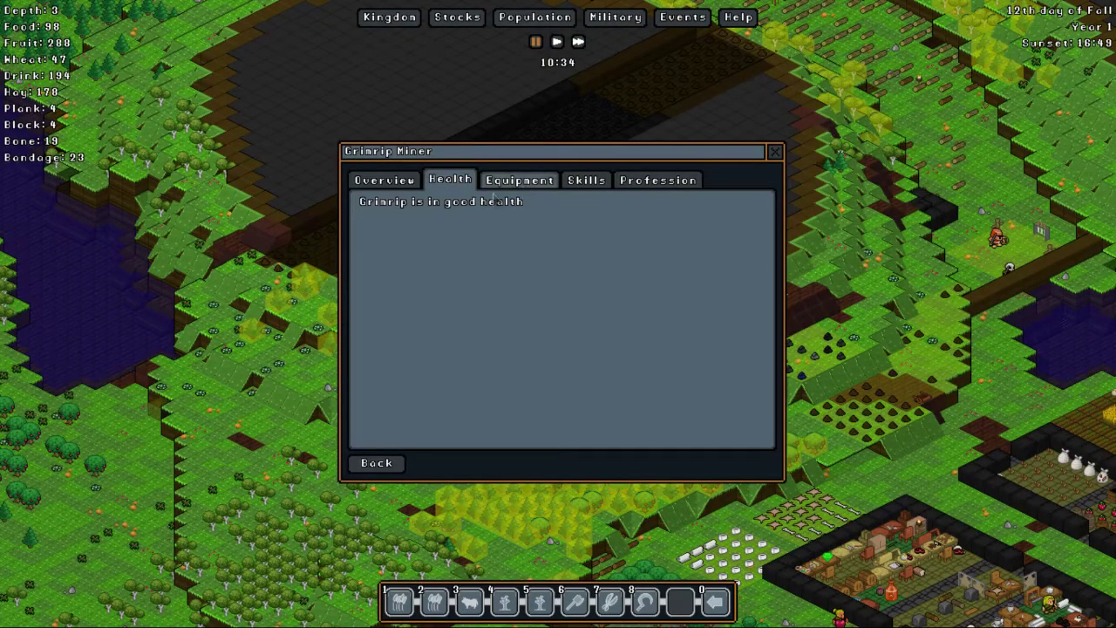
pyautogui.click(497, 181)
pyautogui.click(587, 180)
pyautogui.click(384, 180)
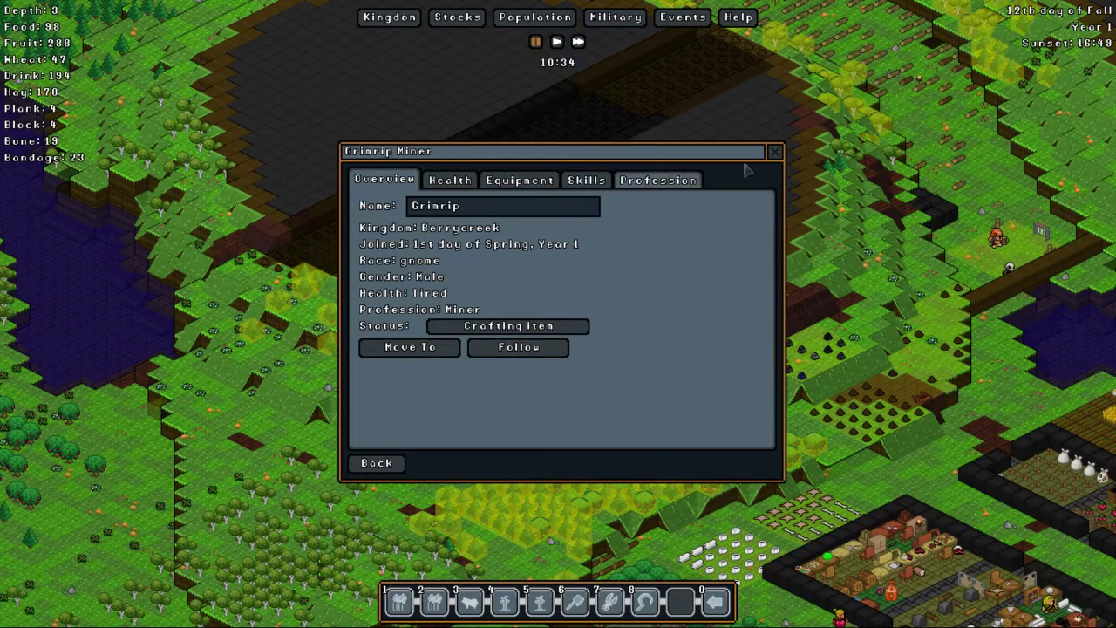
pyautogui.click(775, 151)
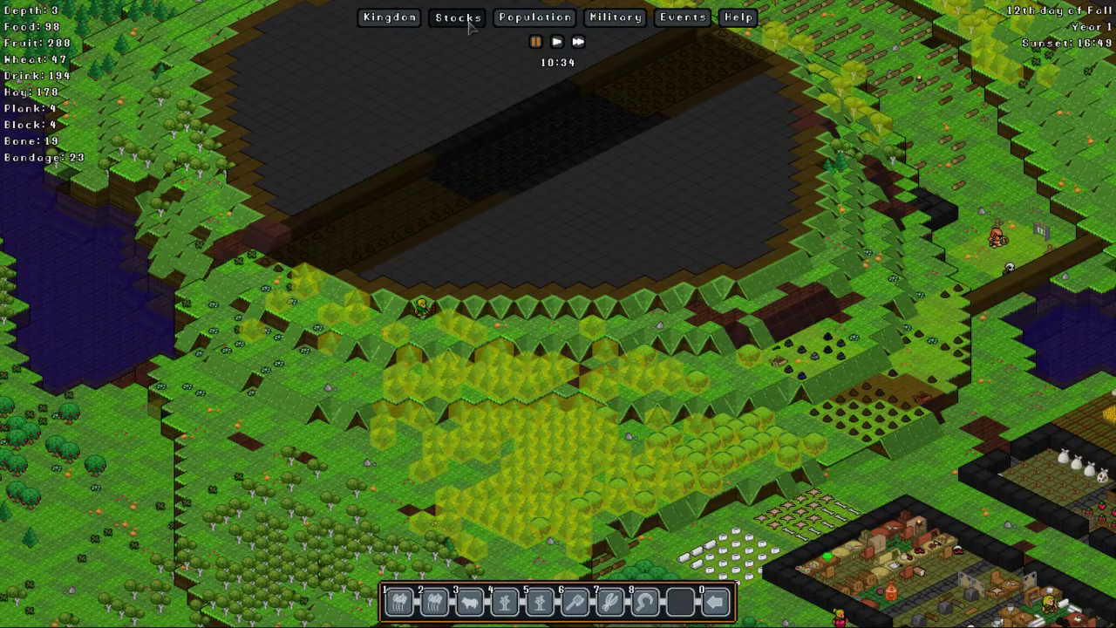
# Step: Assign the stuck gnome the Woodcutter profession in Population > Assign
pyautogui.click(458, 16)
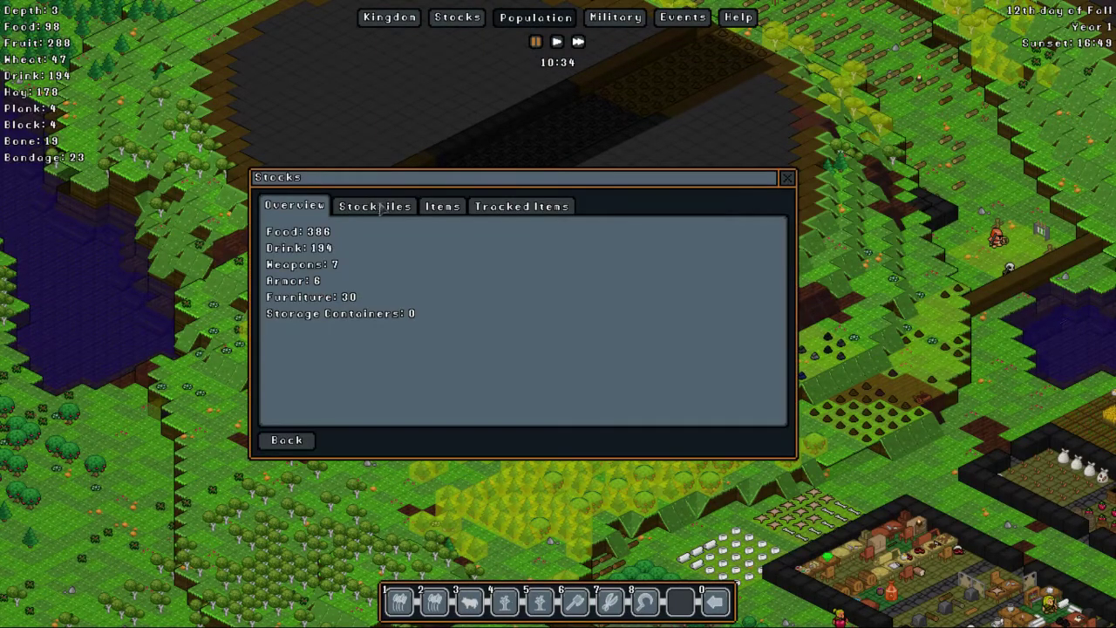
pyautogui.click(535, 17)
pyautogui.click(385, 189)
pyautogui.scroll(-3)
pyautogui.click(631, 349)
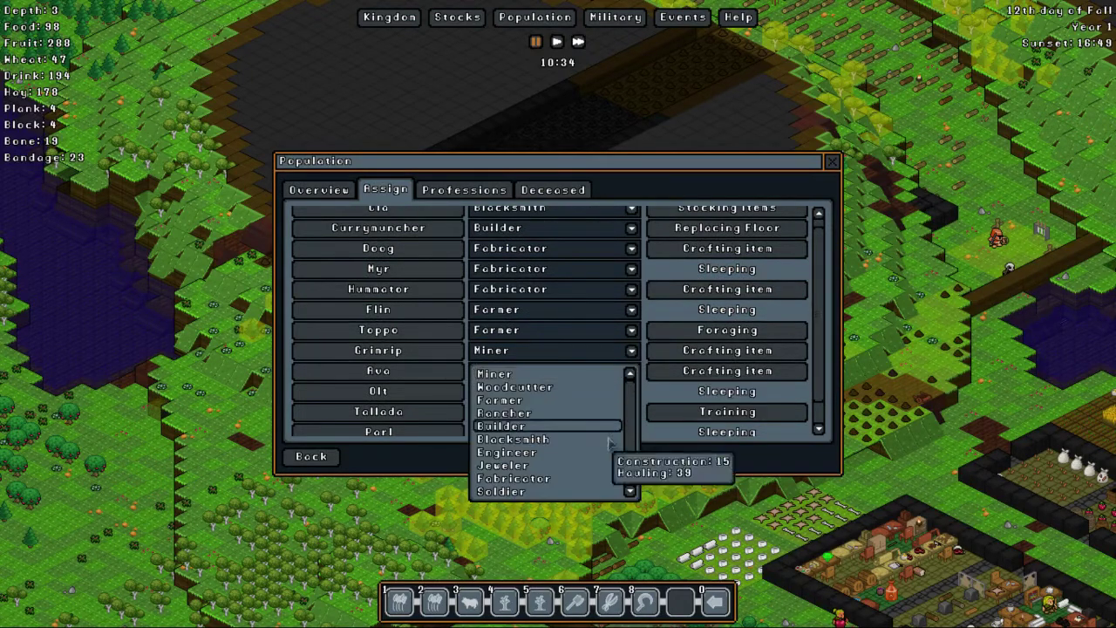
pyautogui.click(515, 373)
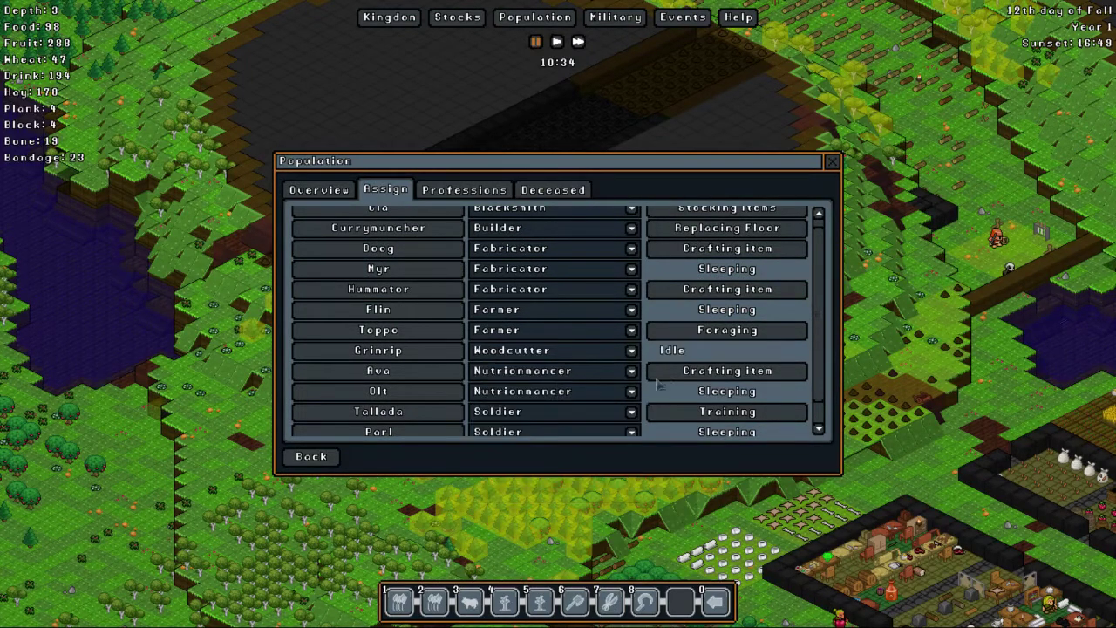
# Step: Review the Woodcutter profession's Wood skill group, then close the population window
pyautogui.click(553, 190)
pyautogui.click(464, 190)
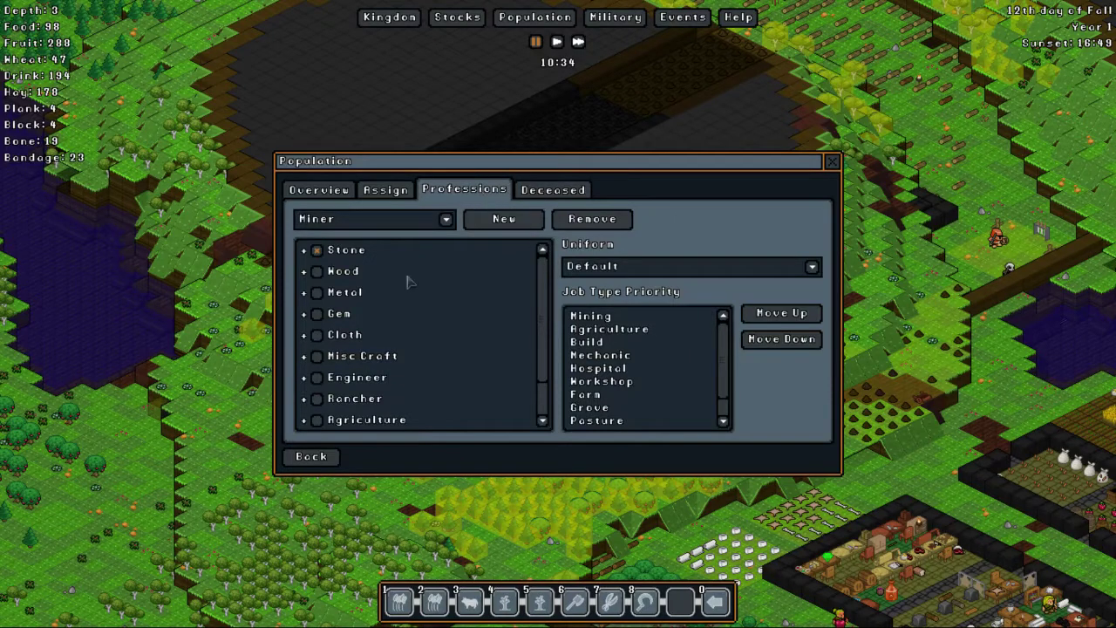
pyautogui.click(444, 220)
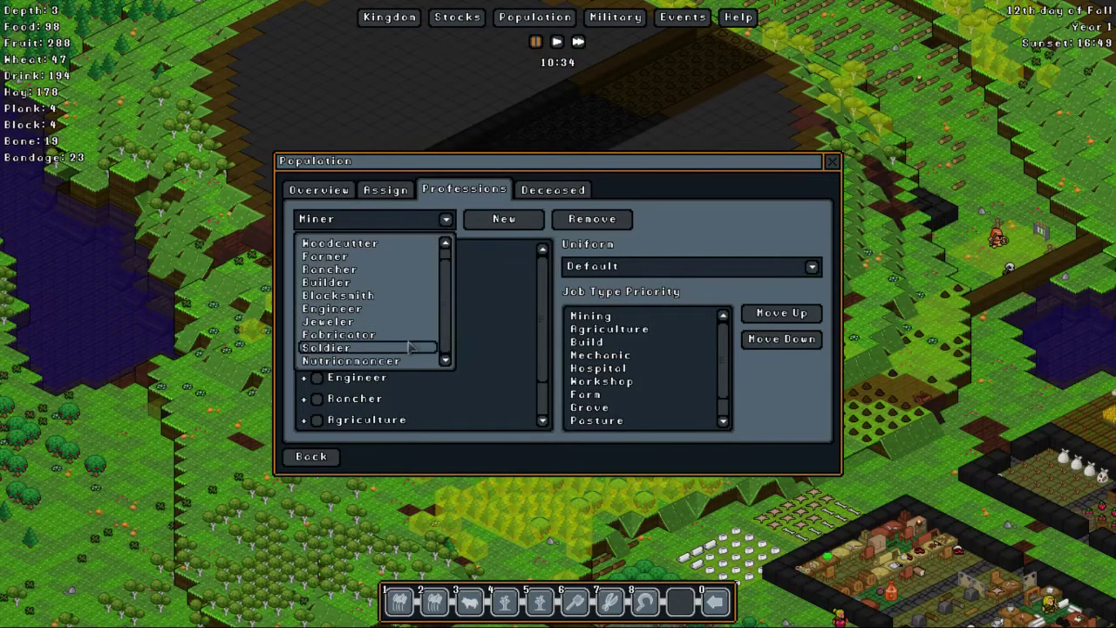
pyautogui.click(366, 253)
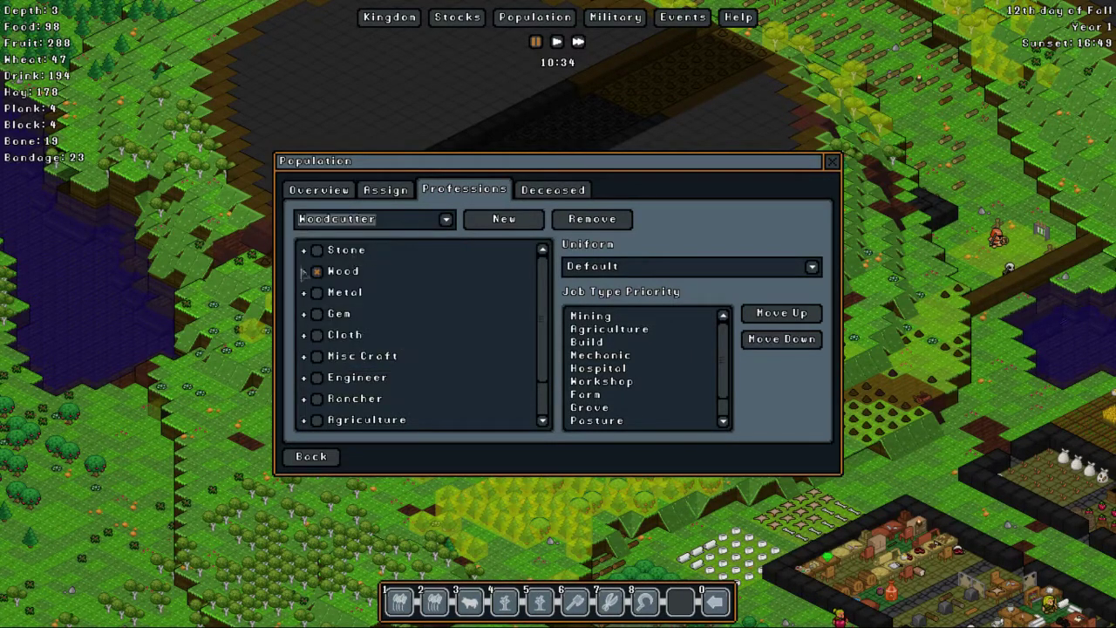
pyautogui.click(304, 272)
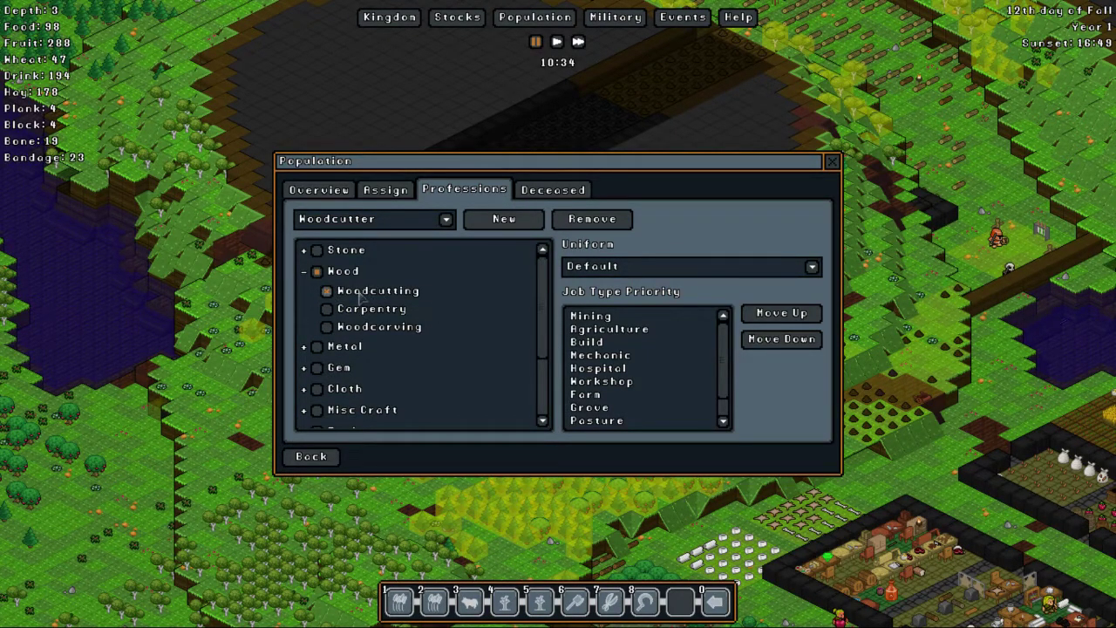
pyautogui.doubleClick(377, 218)
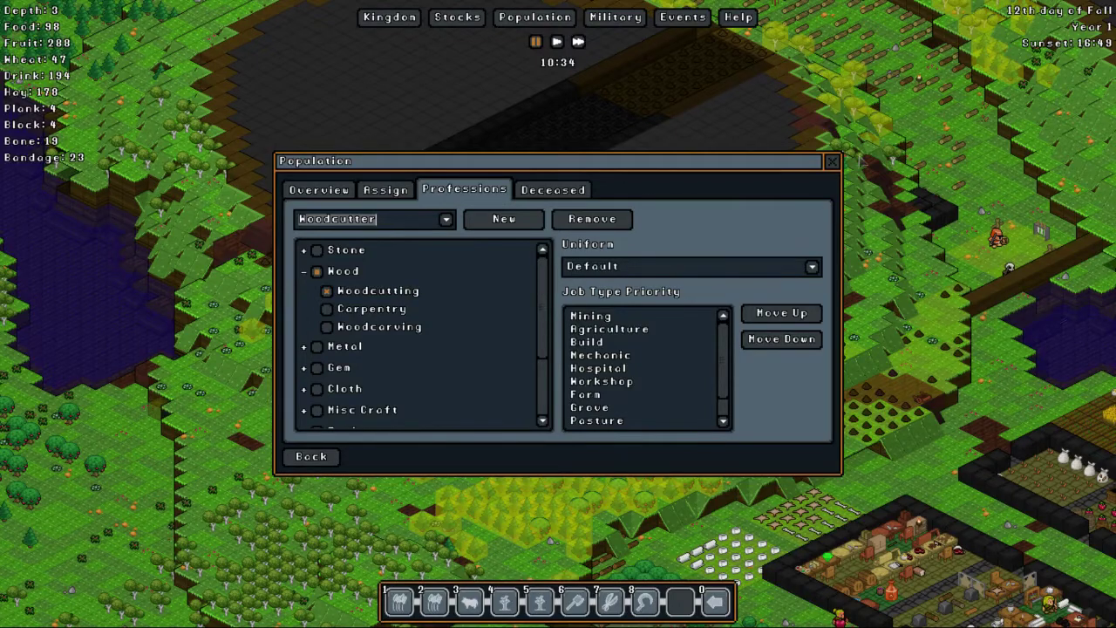
pyautogui.click(833, 162)
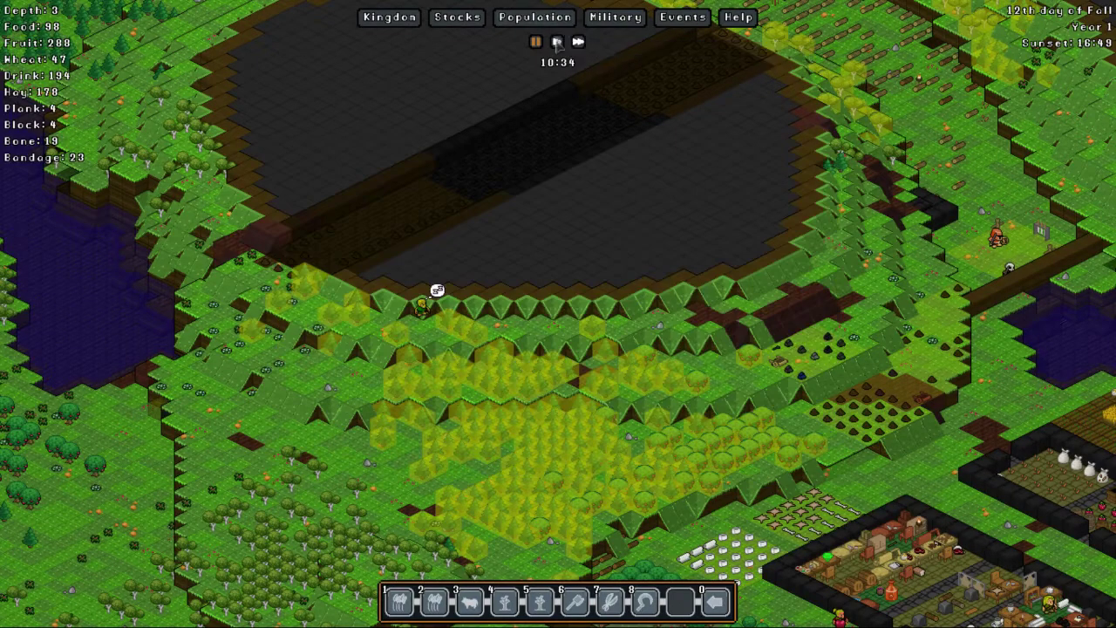
# Step: Resume the game, pan to the stockpile, and check its contents
pyautogui.press('Down')
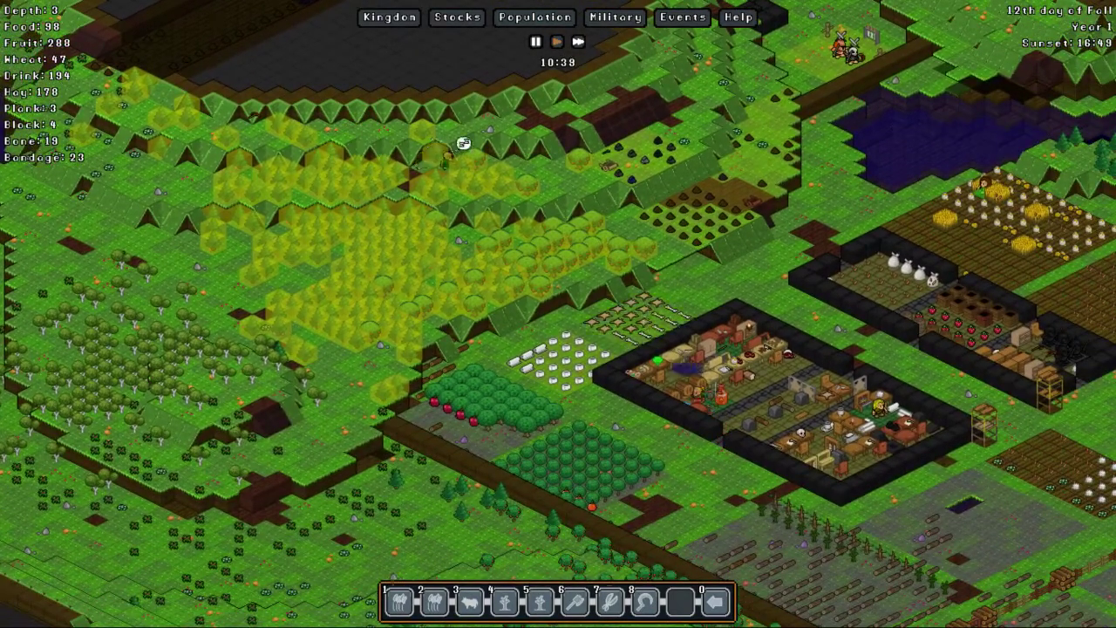
pyautogui.press('Right')
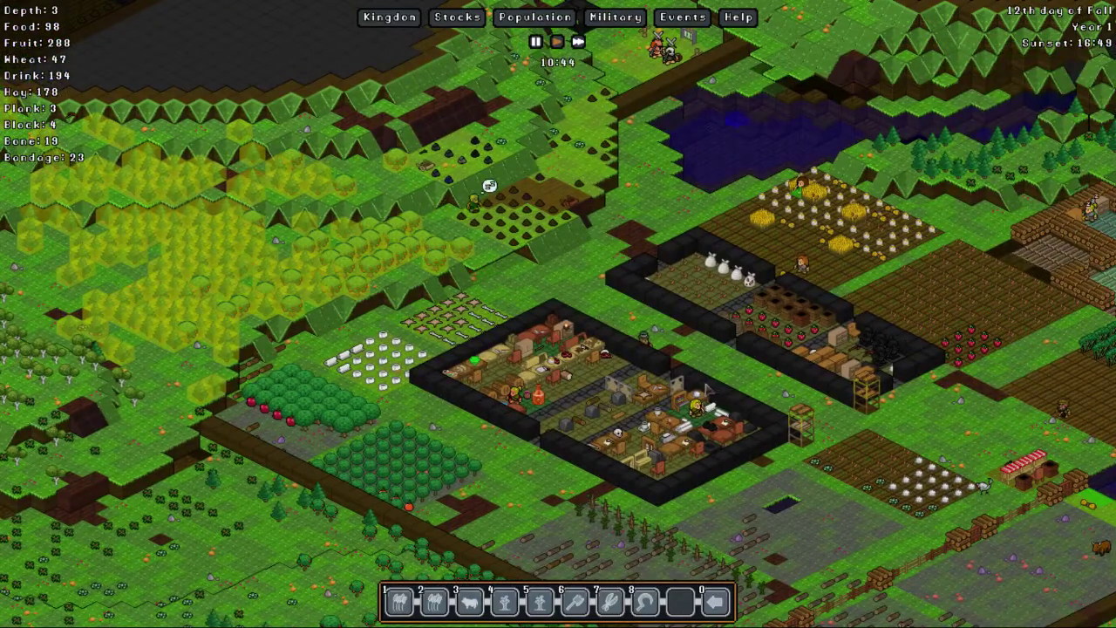
pyautogui.scroll(-3)
pyautogui.scroll(3)
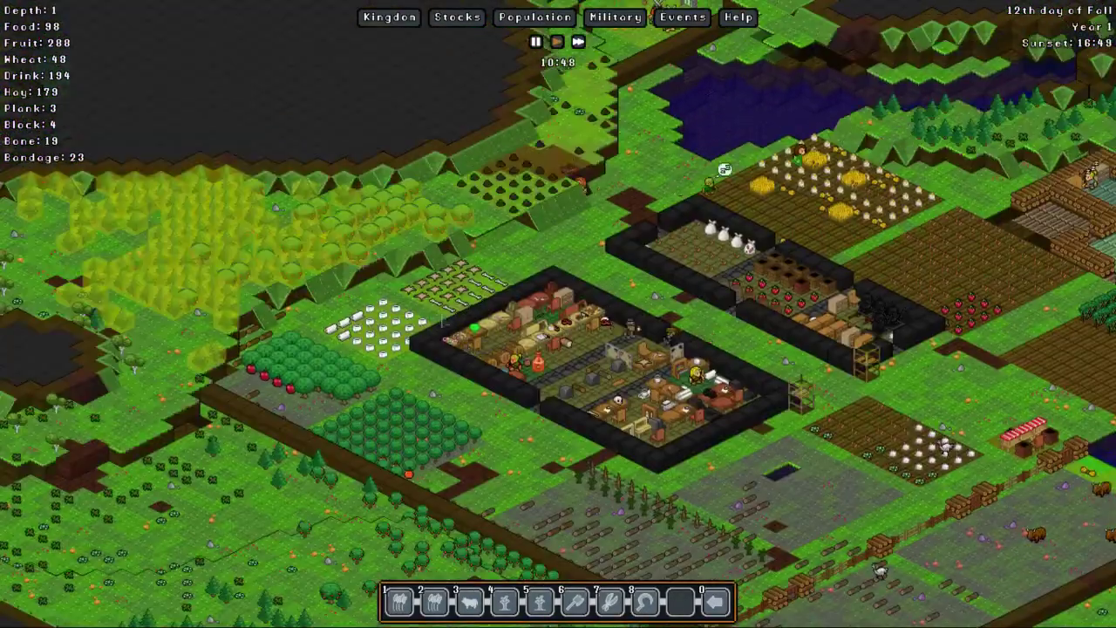
pyautogui.scroll(-3)
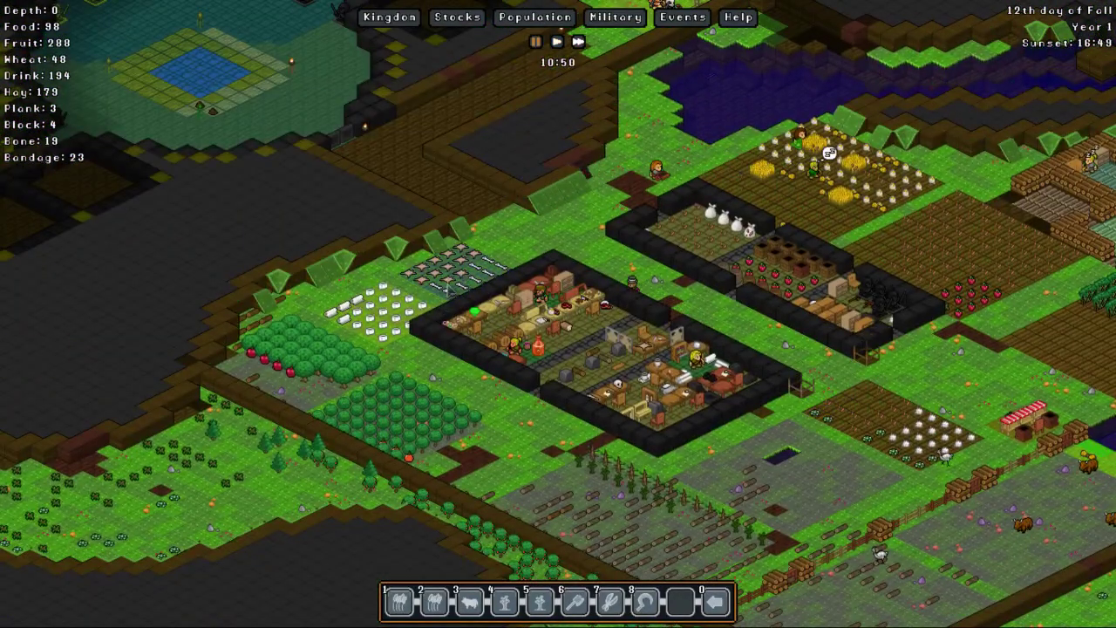
pyautogui.press('Right')
pyautogui.scroll(-3)
pyautogui.scroll(3)
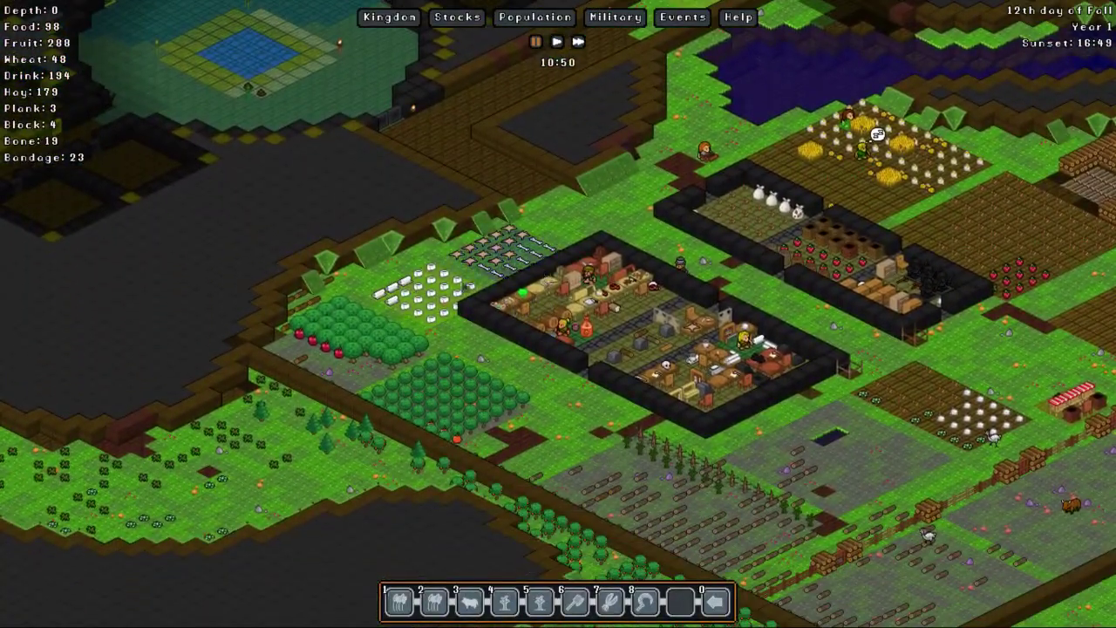
pyautogui.press('Down')
pyautogui.press('Right')
pyautogui.click(858, 301)
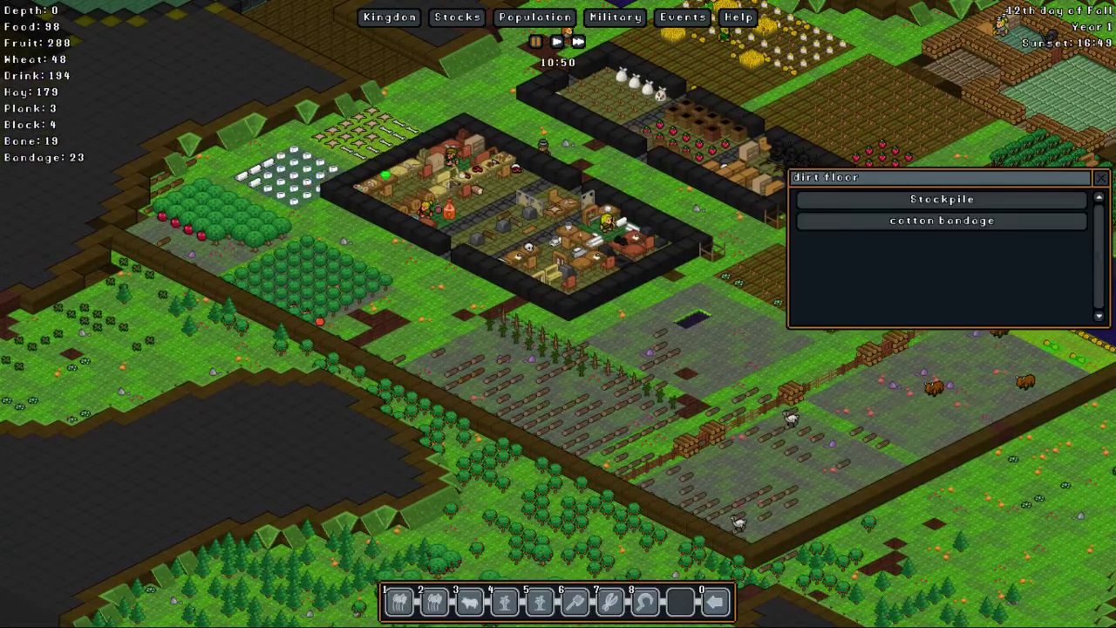
pyautogui.click(943, 200)
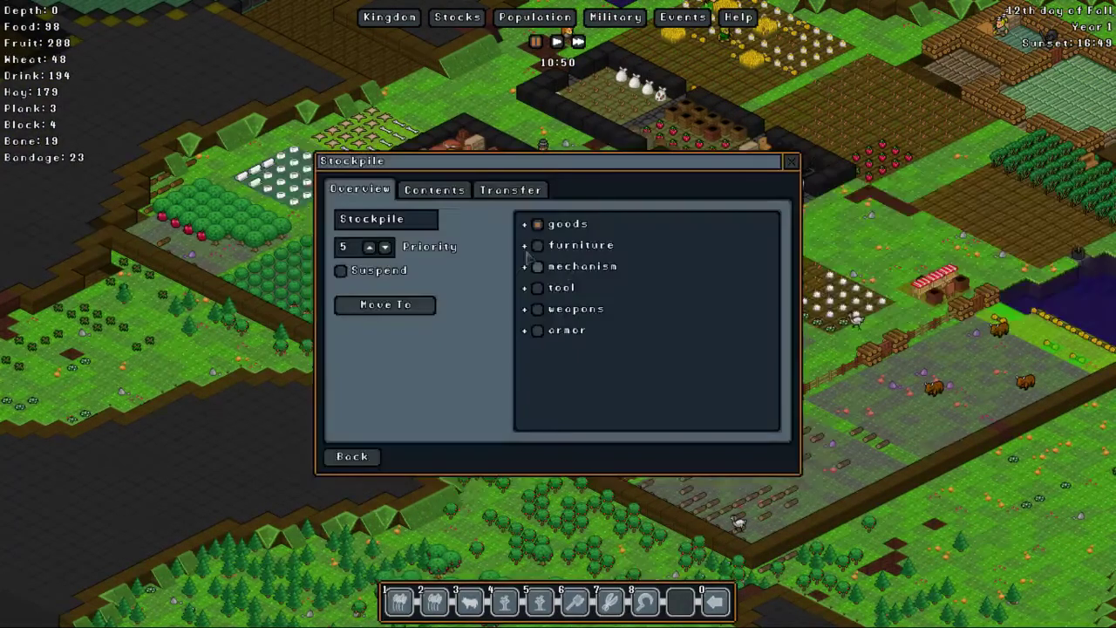
pyautogui.click(434, 189)
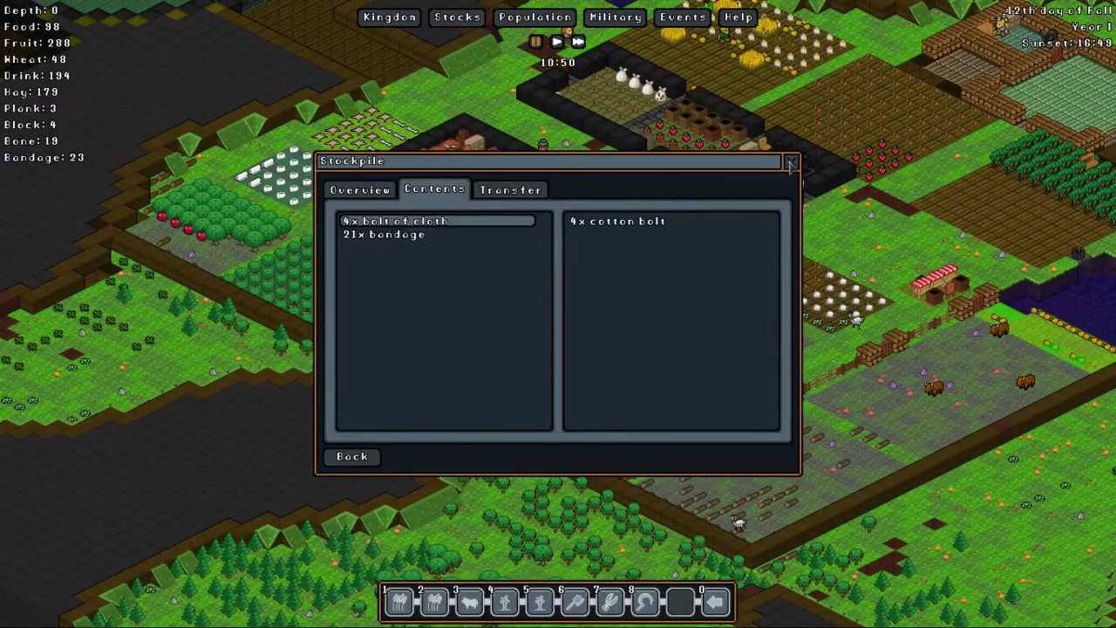
pyautogui.click(792, 164)
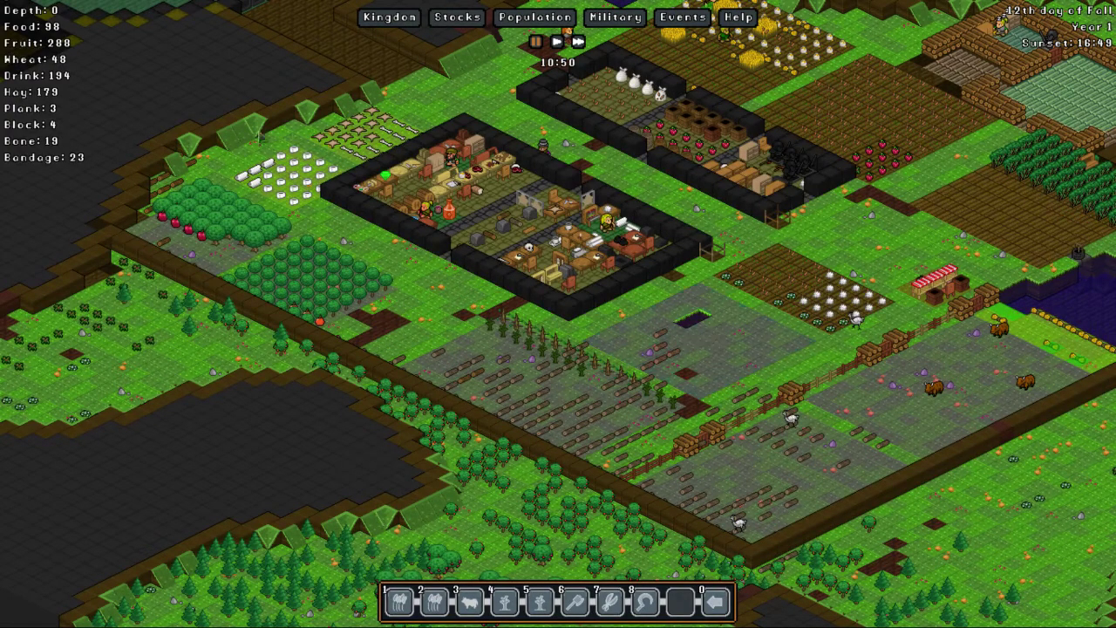
# Step: Pan to the underground pool area, choose a map action, and bring up the building options
pyautogui.press('Up')
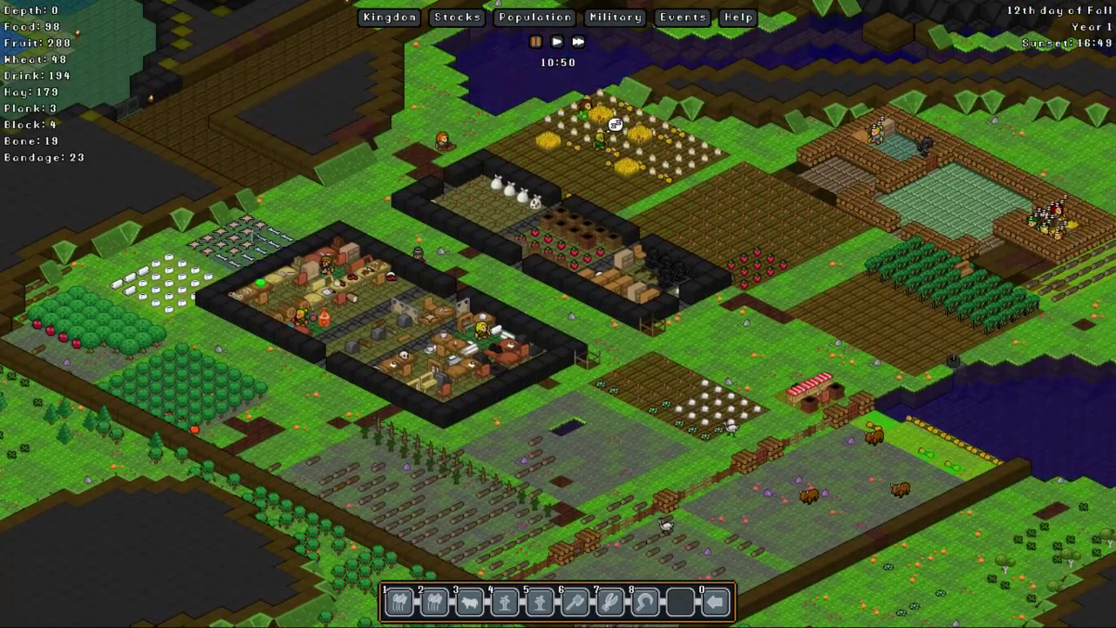
pyautogui.press('Up')
pyautogui.press('Up')
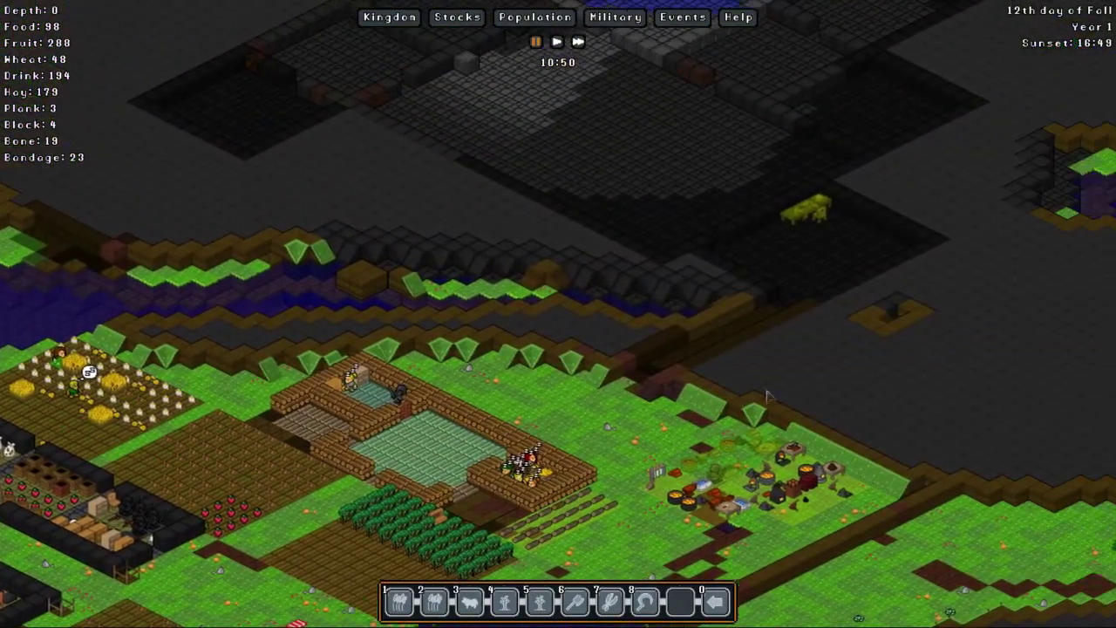
pyautogui.rightClick(703, 277)
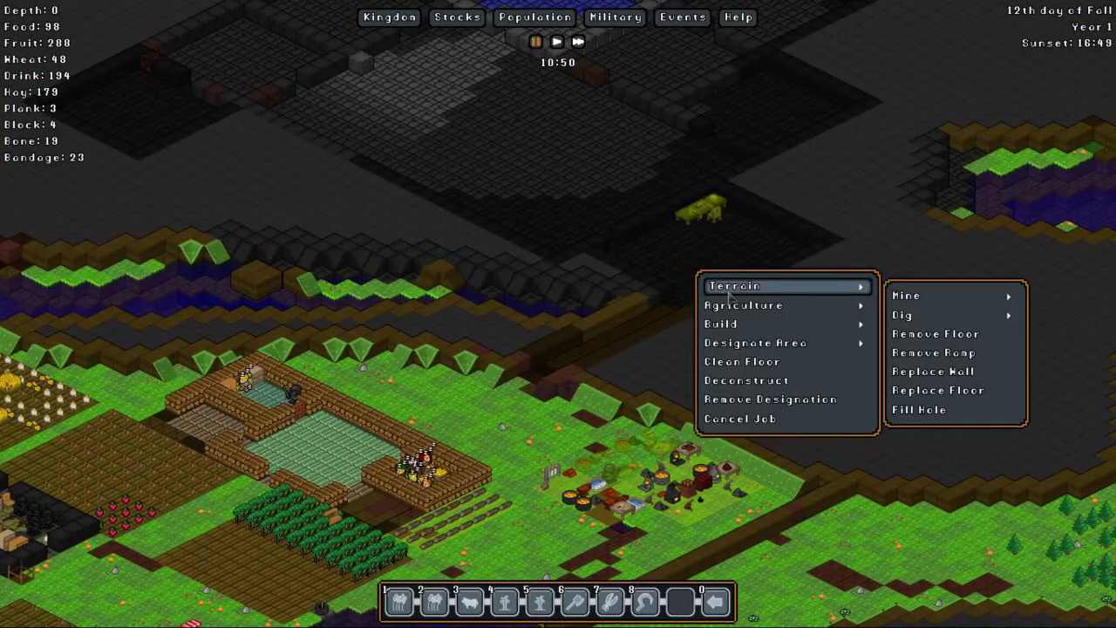
pyautogui.click(732, 296)
pyautogui.press('Up')
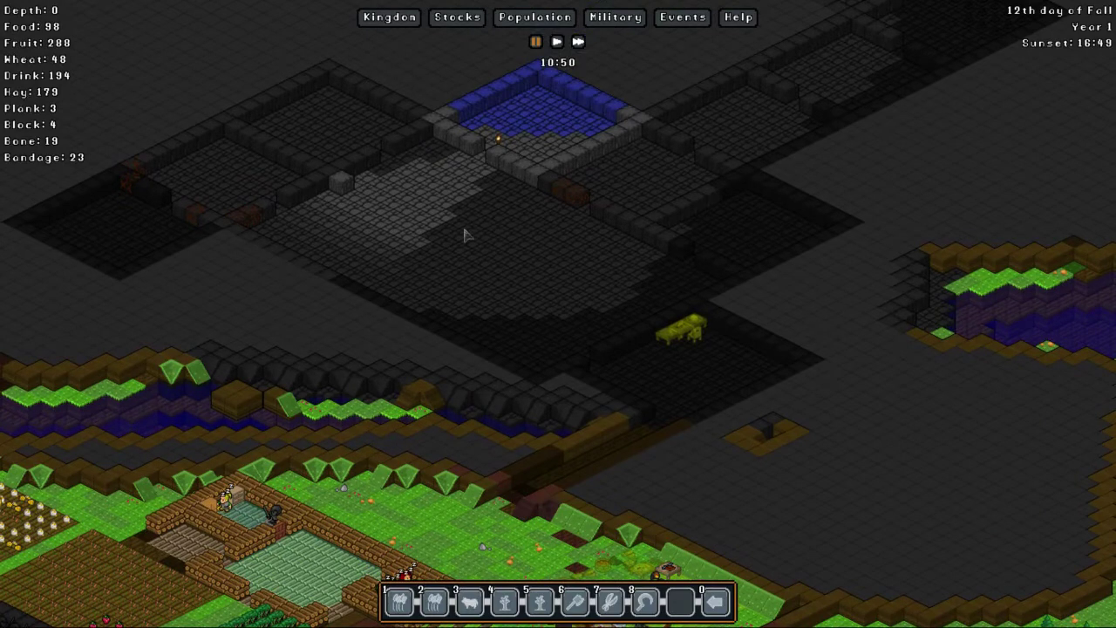
pyautogui.rightClick(451, 285)
pyautogui.click(343, 376)
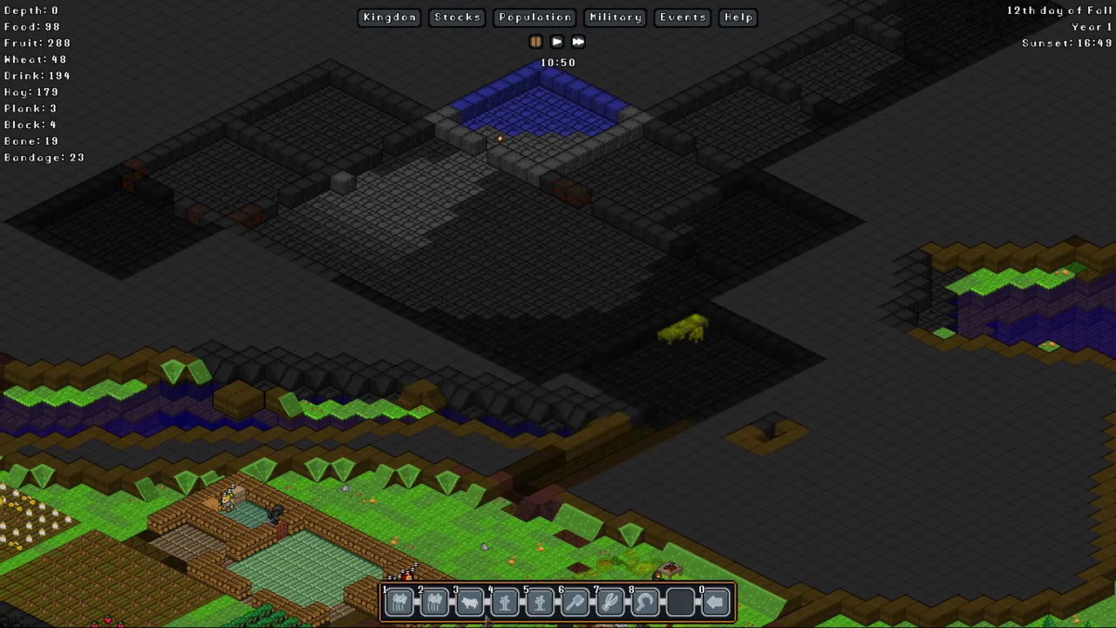
pyautogui.click(400, 602)
# Step: Place a 5x5 stockpile on the underground floor that accepts cloth goods
pyautogui.press('Down')
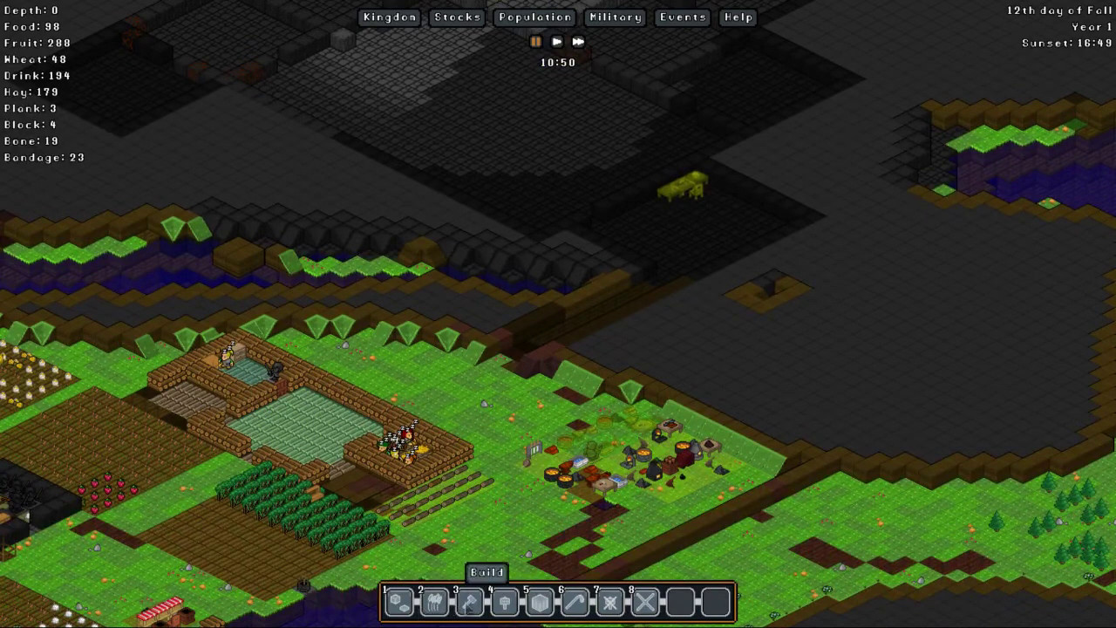
pyautogui.click(471, 601)
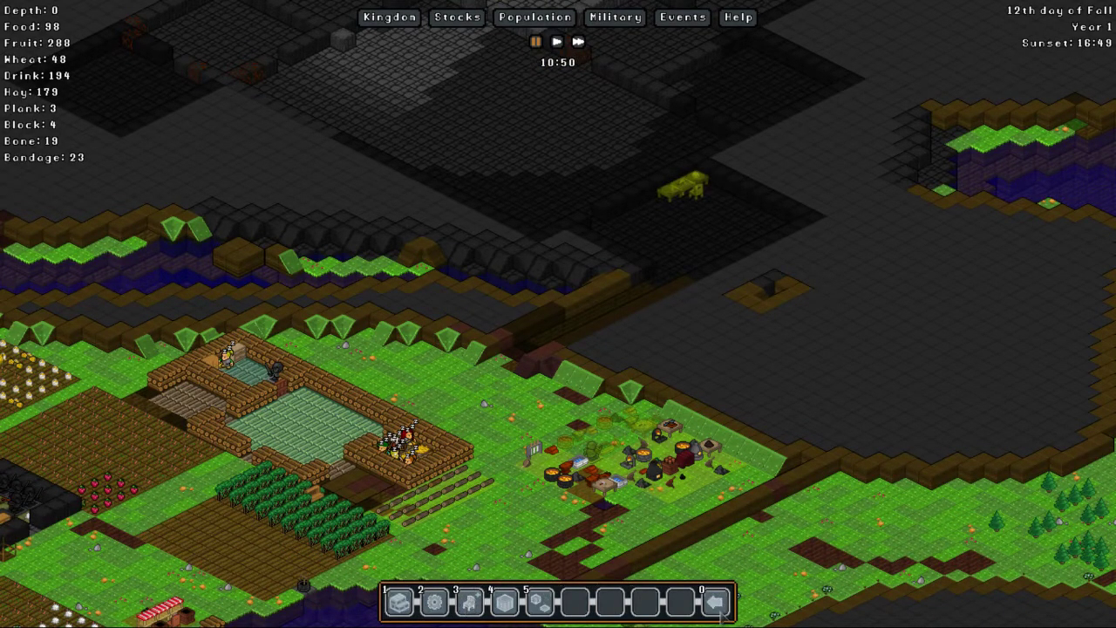
pyautogui.click(720, 608)
pyautogui.click(508, 603)
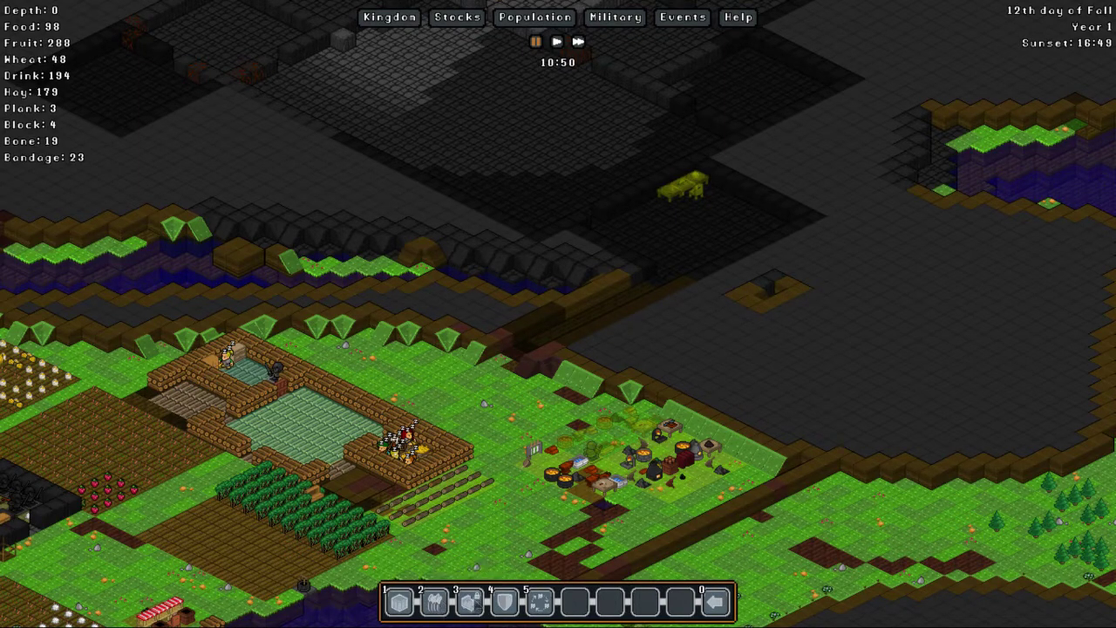
pyautogui.click(410, 602)
pyautogui.press('Up')
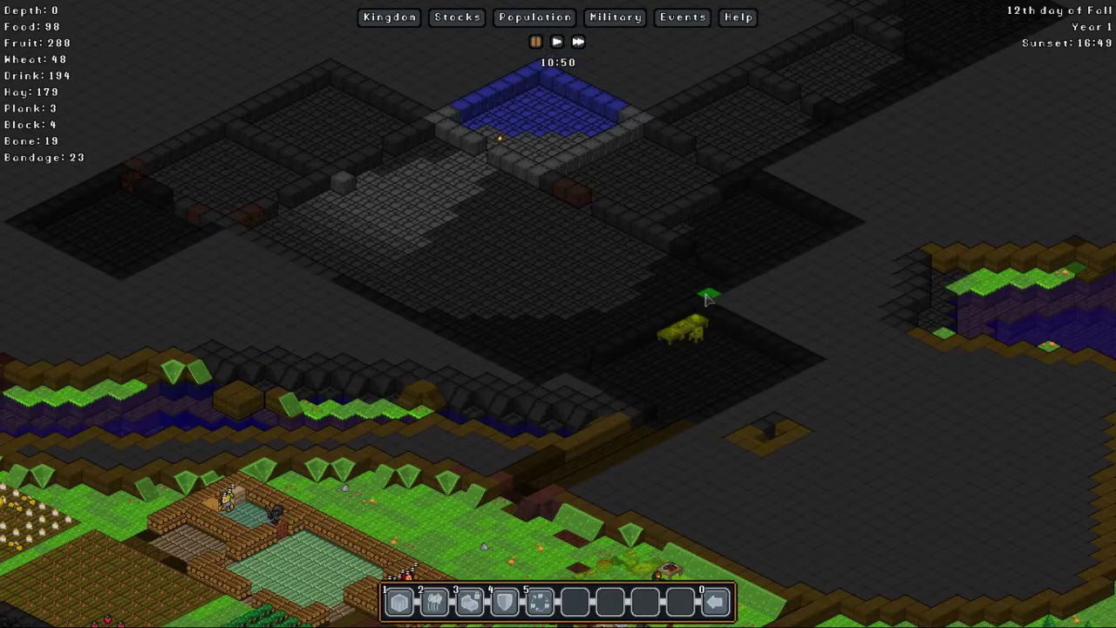
pyautogui.moveTo(698, 291); pyautogui.dragTo(597, 297)
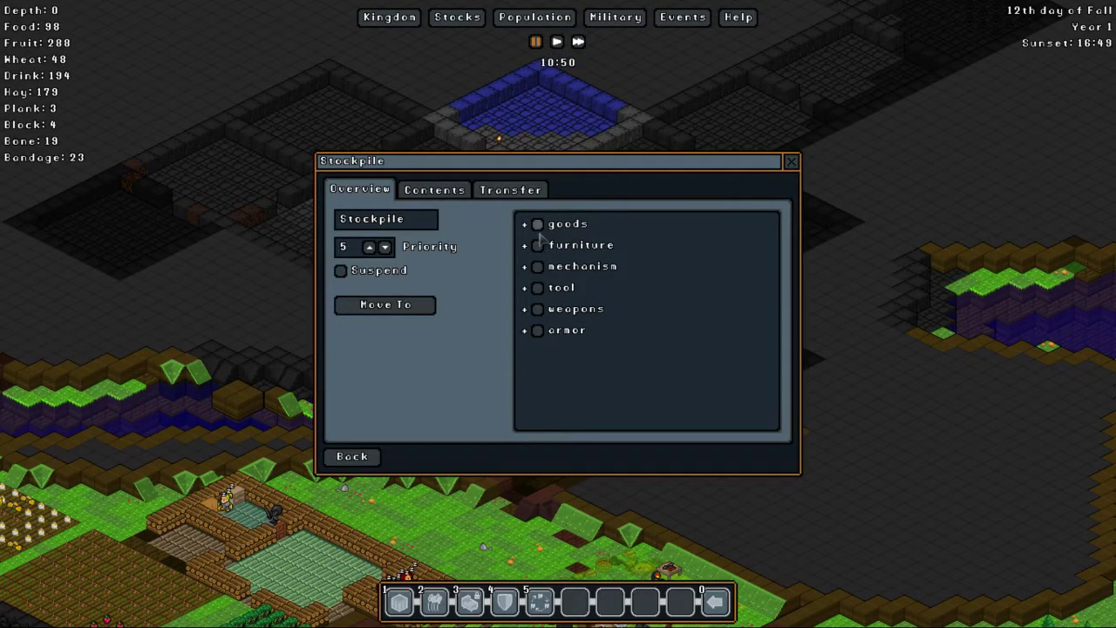
pyautogui.click(526, 225)
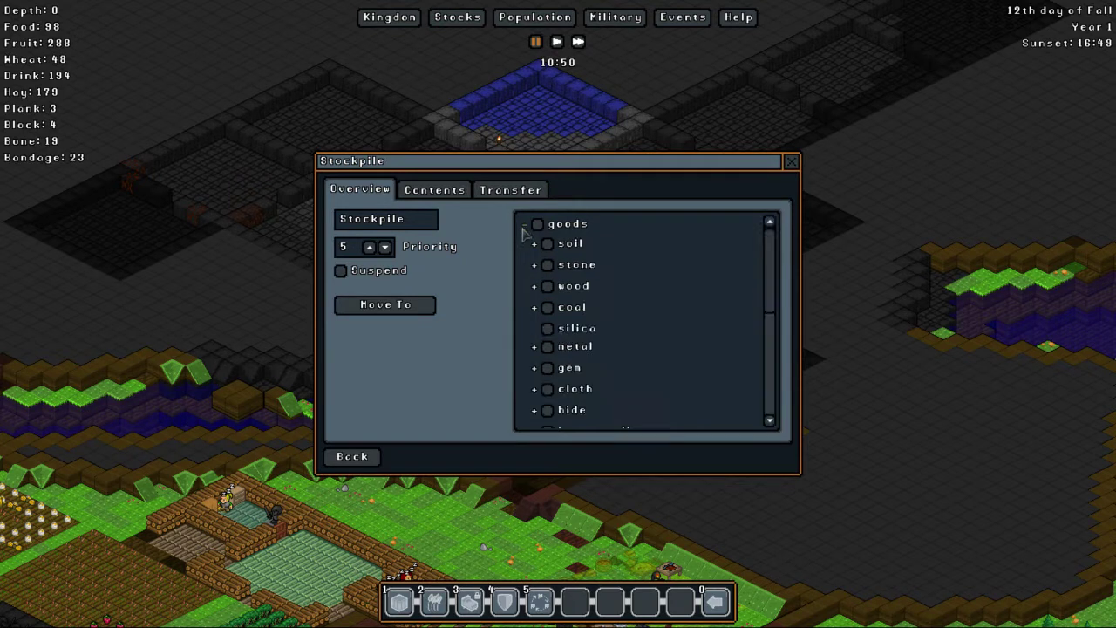
pyautogui.scroll(-3)
pyautogui.click(534, 358)
pyautogui.scroll(-3)
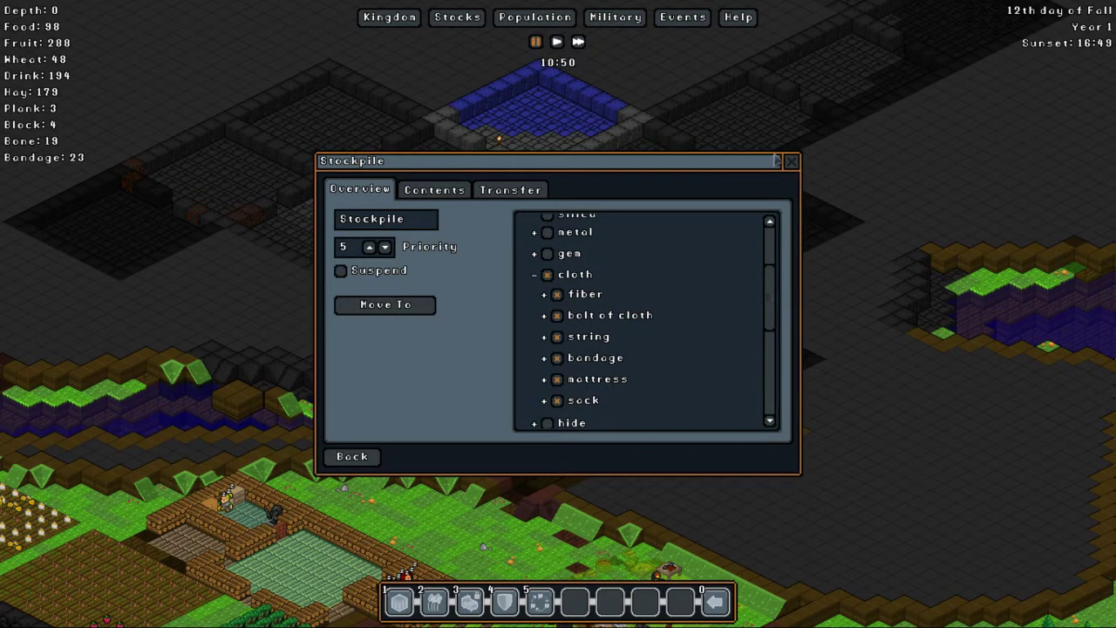
pyautogui.press('Escape')
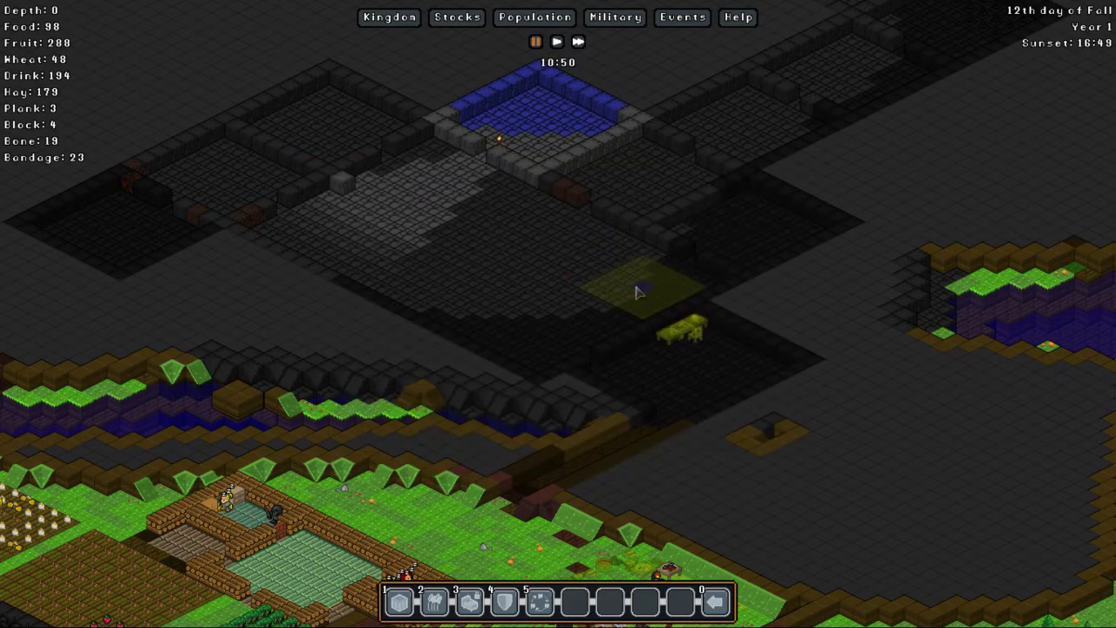
# Step: Add a second stockpile beside it that accepts hides
pyautogui.moveTo(598, 301); pyautogui.dragTo(576, 338)
pyautogui.click(525, 225)
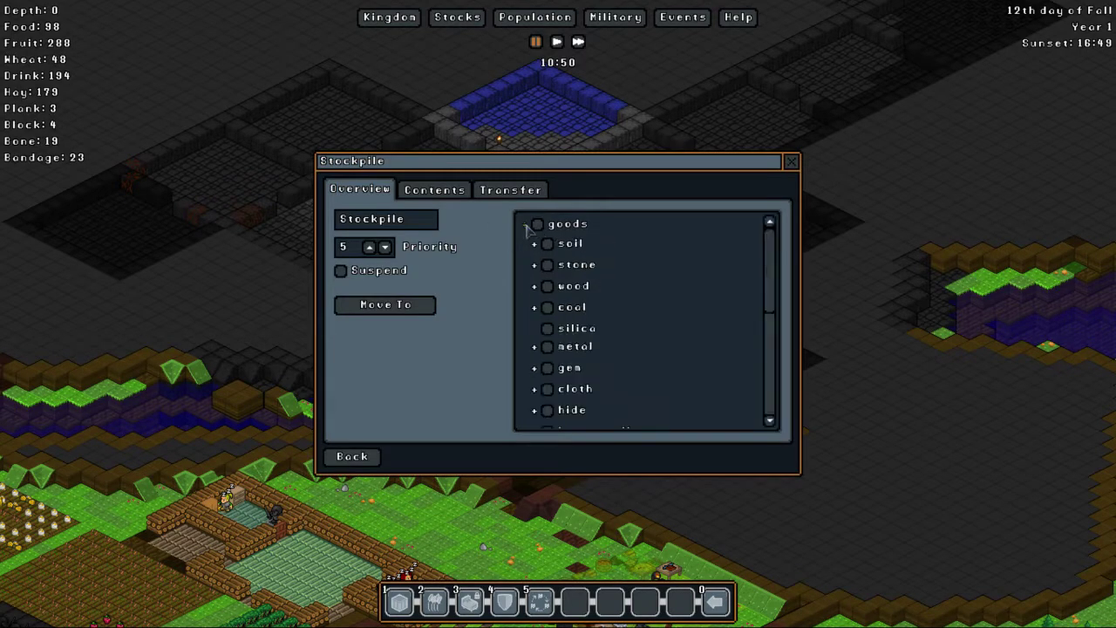
pyautogui.scroll(-3)
pyautogui.scroll(-3)
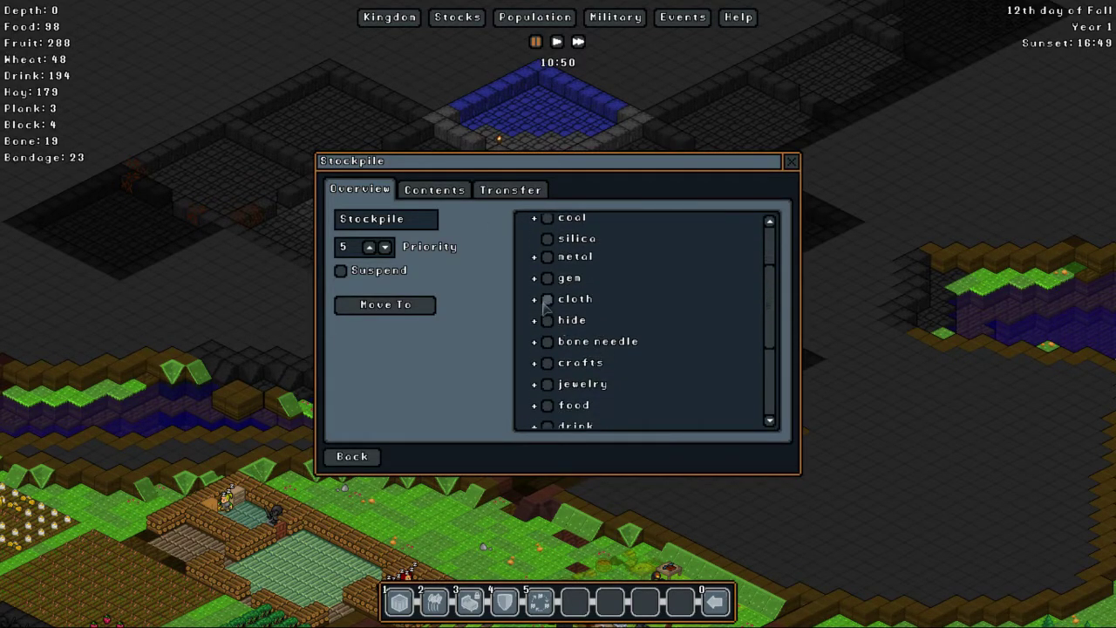
pyautogui.click(547, 320)
pyautogui.scroll(-3)
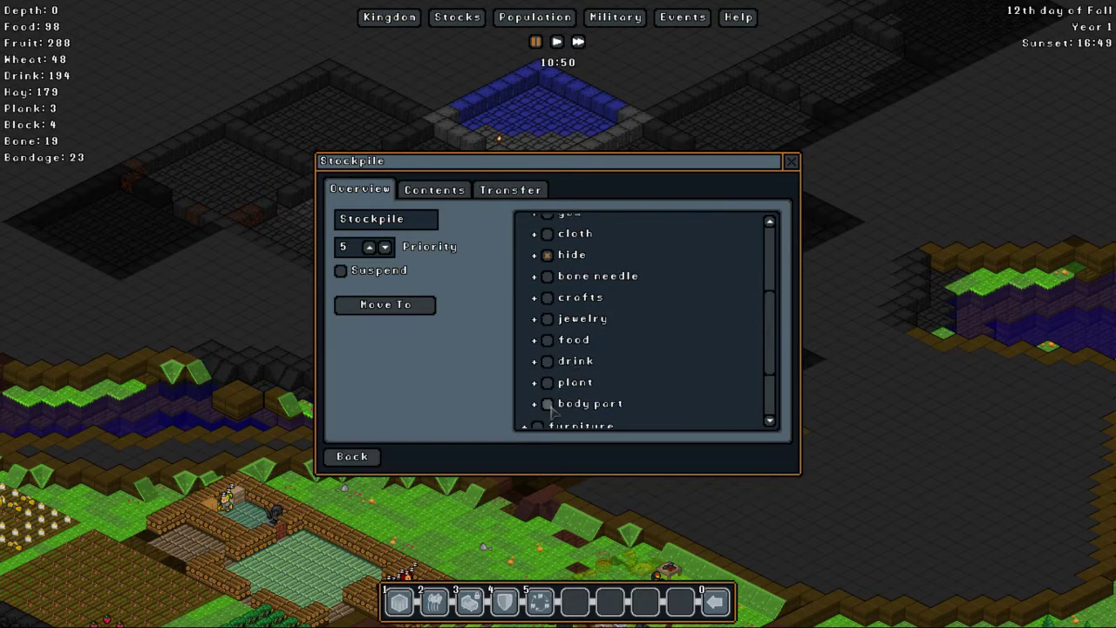
pyautogui.click(791, 161)
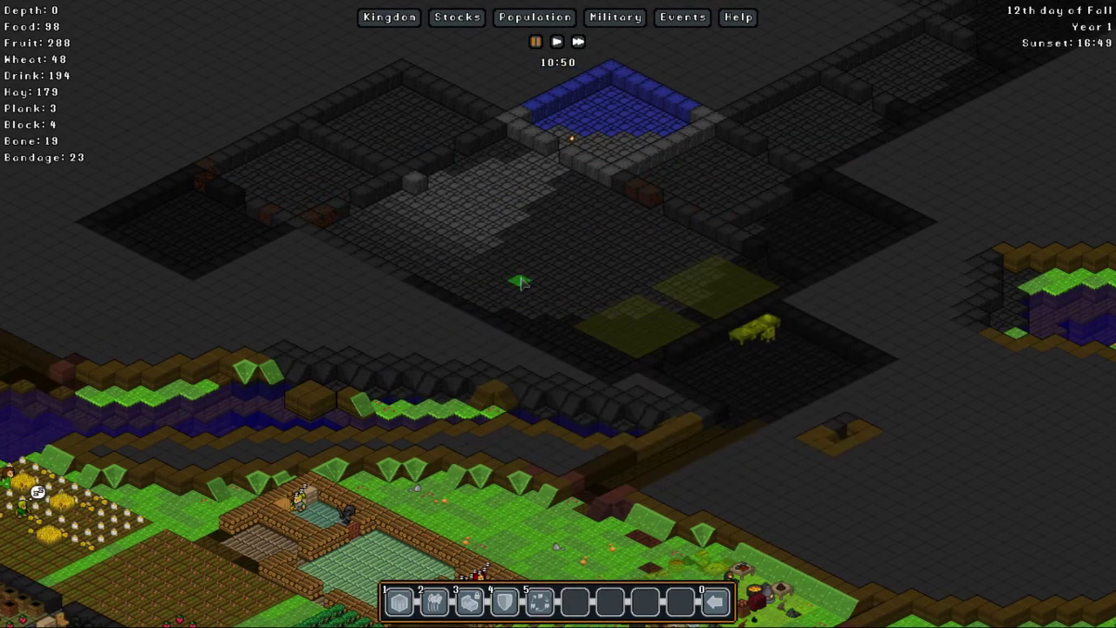
pyautogui.press('Right')
pyautogui.press('Right')
pyautogui.press('Down')
pyautogui.press('Escape')
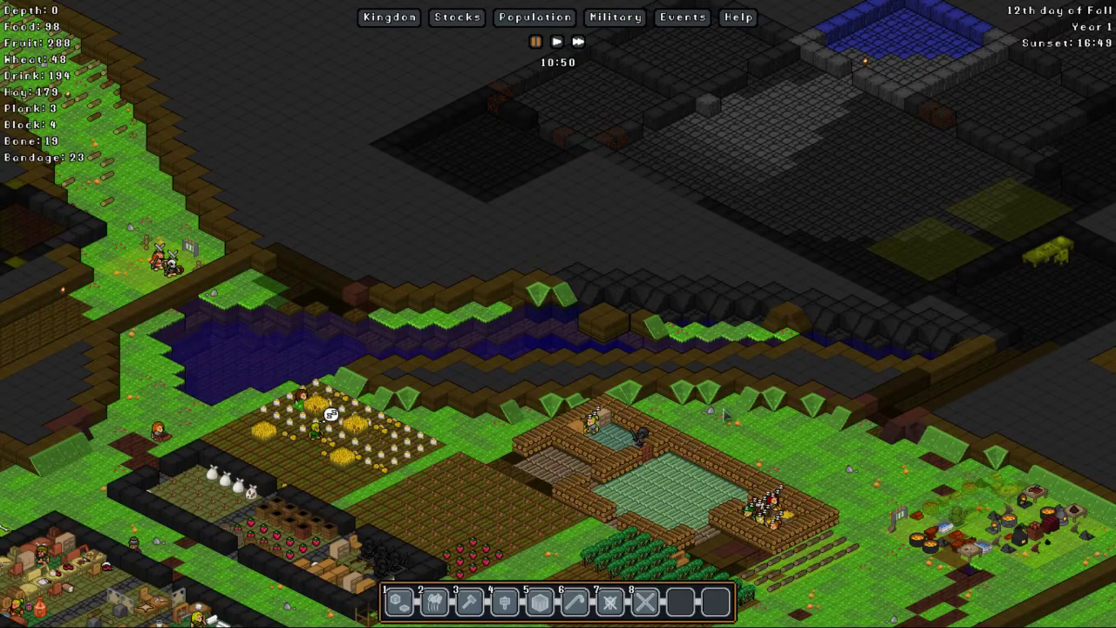
pyautogui.scroll(-3)
pyautogui.press('Up')
pyautogui.press('Up')
pyautogui.press('Left')
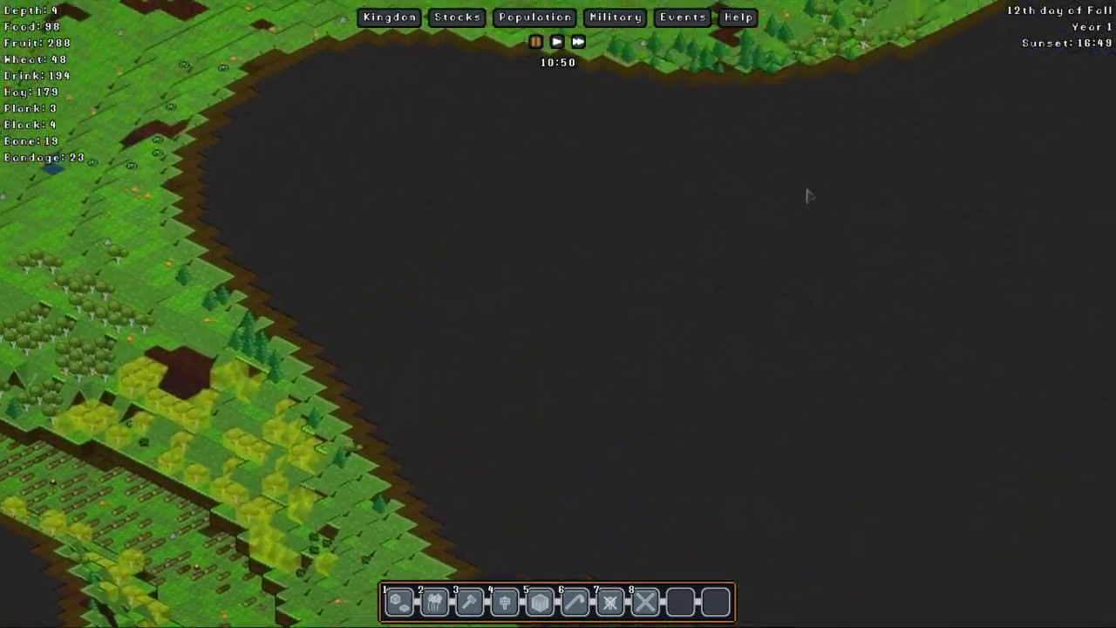
pyautogui.press('Down')
pyautogui.press('Down')
pyautogui.press('Right')
pyautogui.scroll(3)
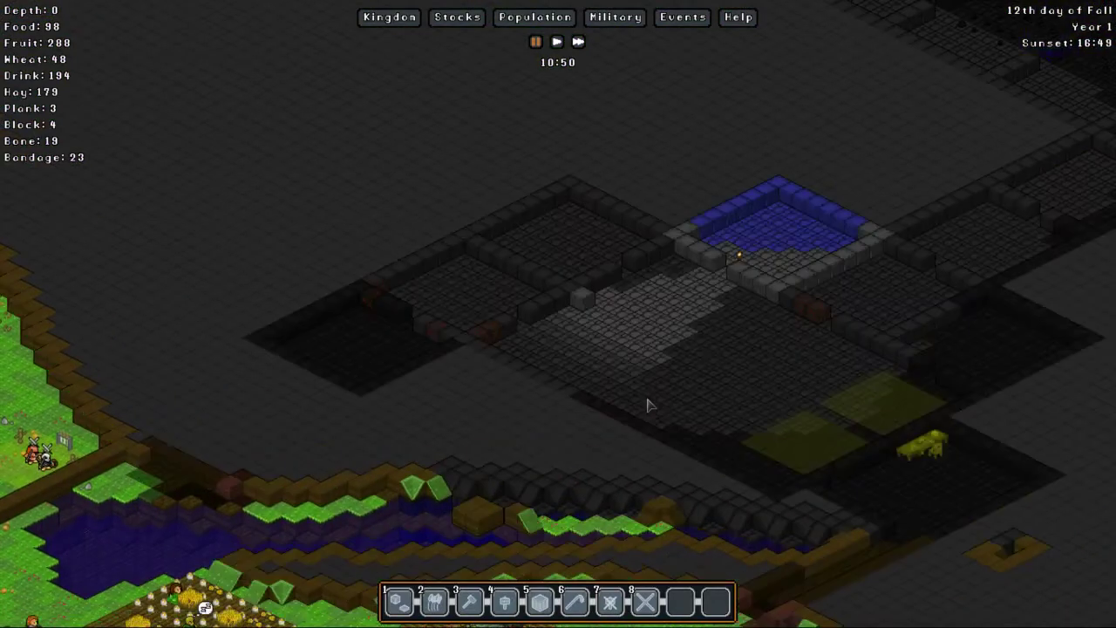
pyautogui.scroll(-3)
pyautogui.scroll(3)
pyautogui.press('Left')
pyautogui.press('Down')
pyautogui.press('Down')
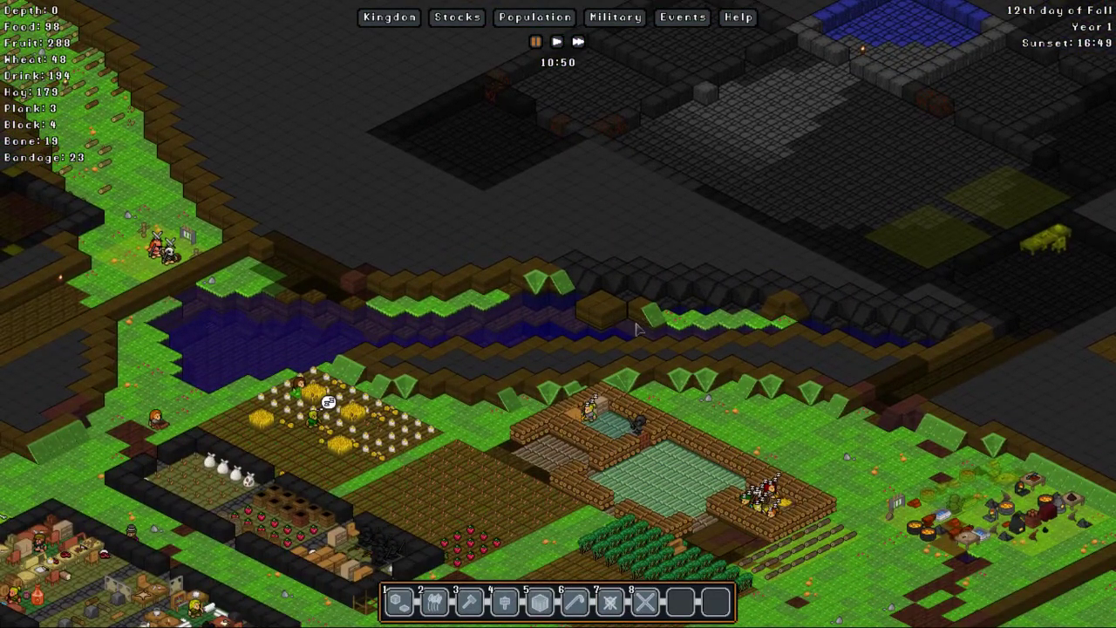
pyautogui.press('Right')
pyautogui.press('Right')
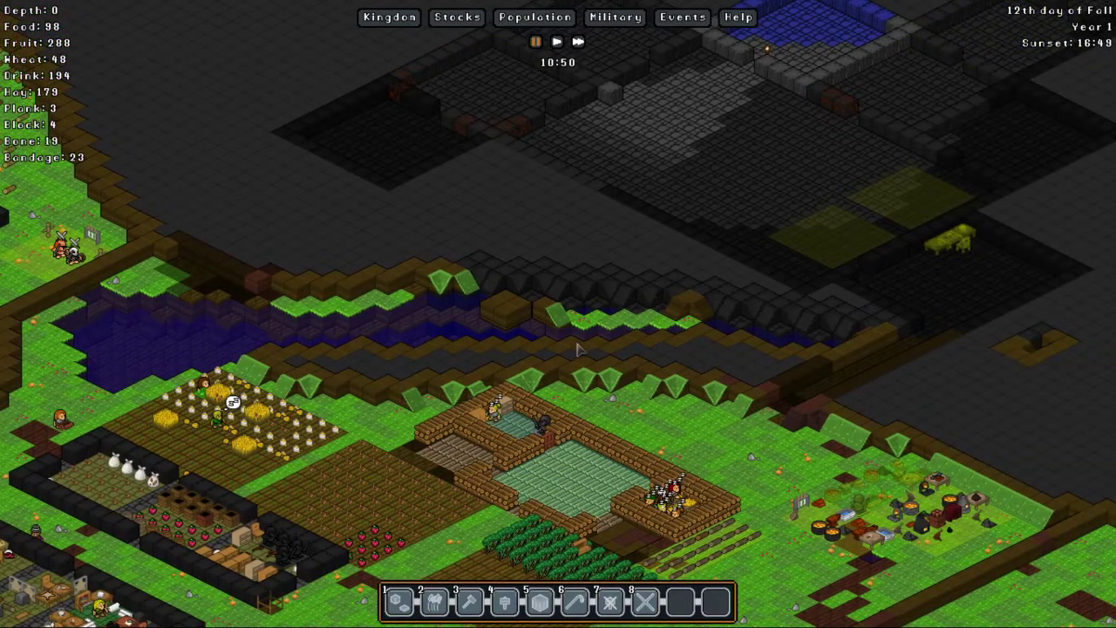
pyautogui.press('Up')
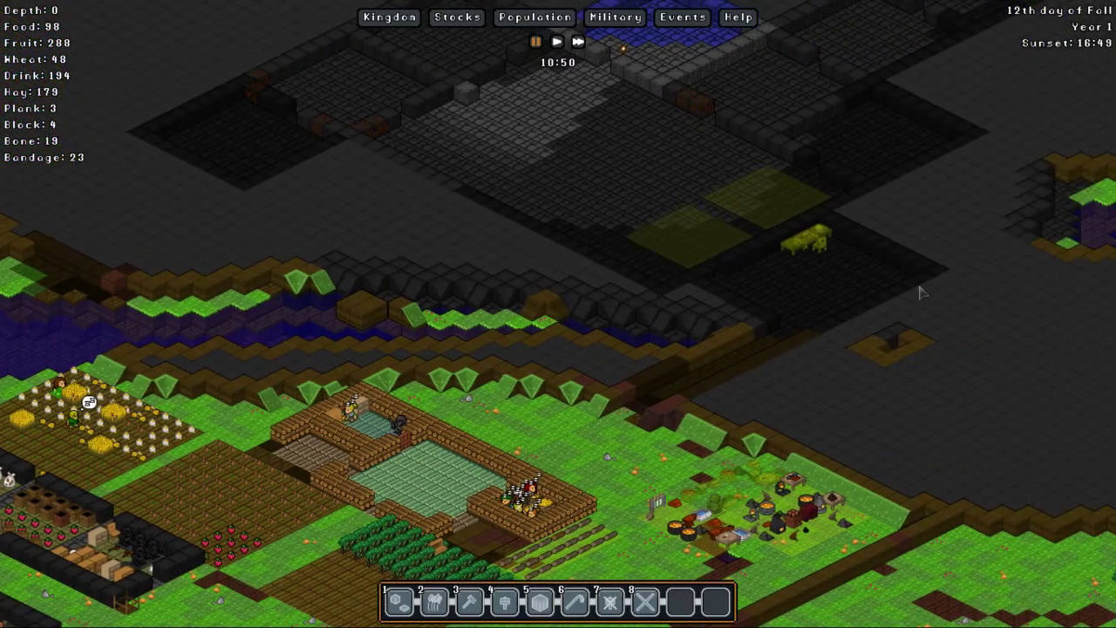
pyautogui.press('Down')
pyautogui.press('Down')
pyautogui.press('Right')
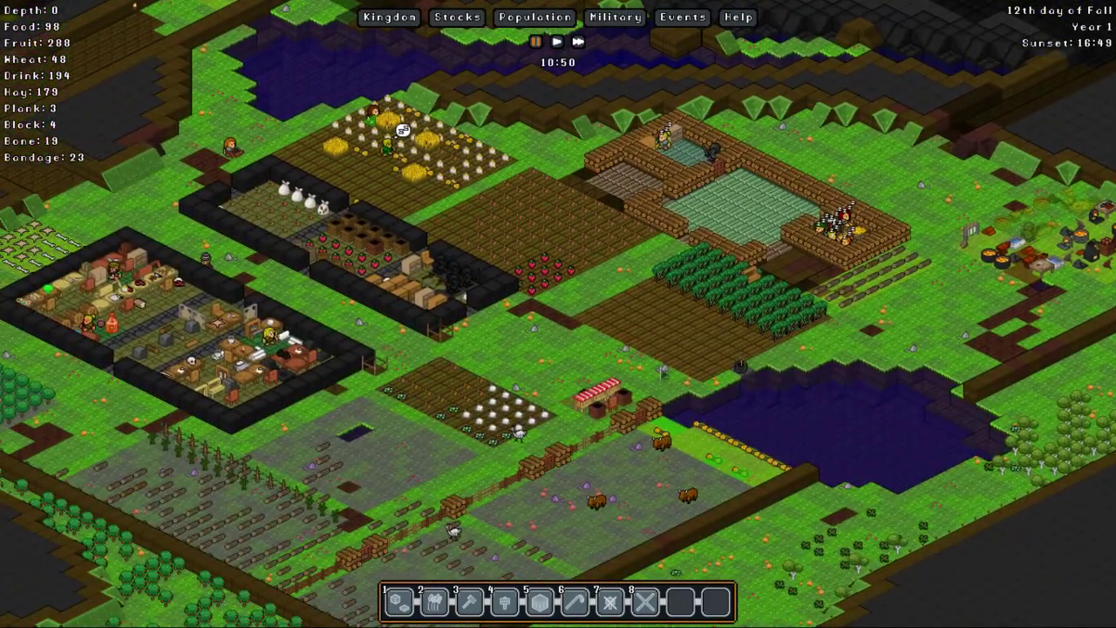
pyautogui.press('Right')
pyautogui.press('Up')
pyautogui.press('Up')
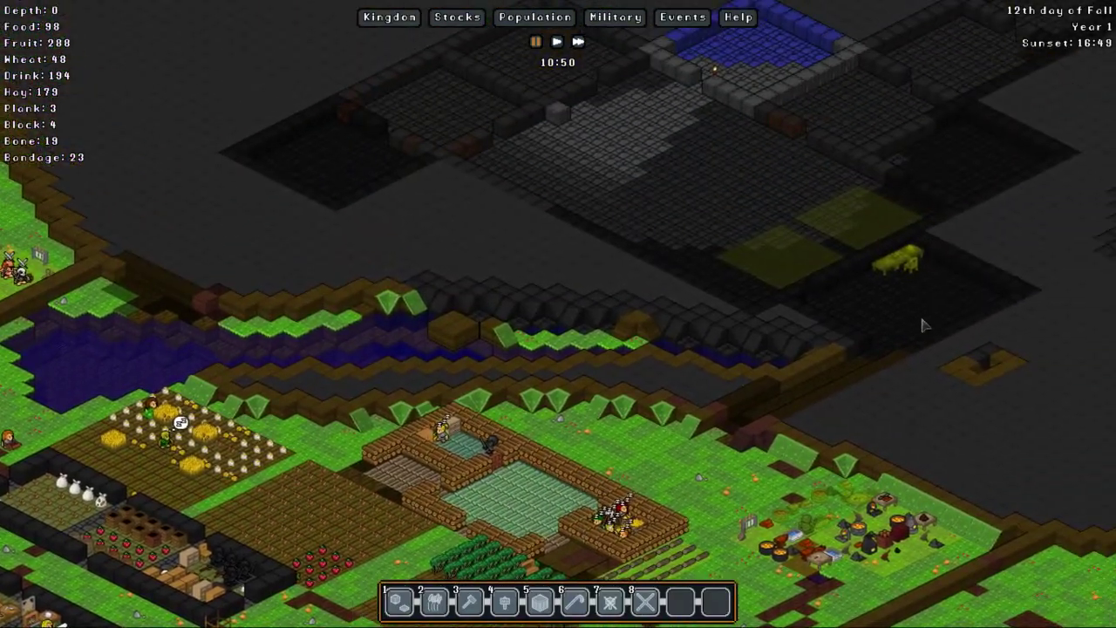
pyautogui.press('Left')
pyautogui.press('Left')
pyautogui.press('Left')
pyautogui.press('Left')
pyautogui.press('Down')
pyautogui.press('Down')
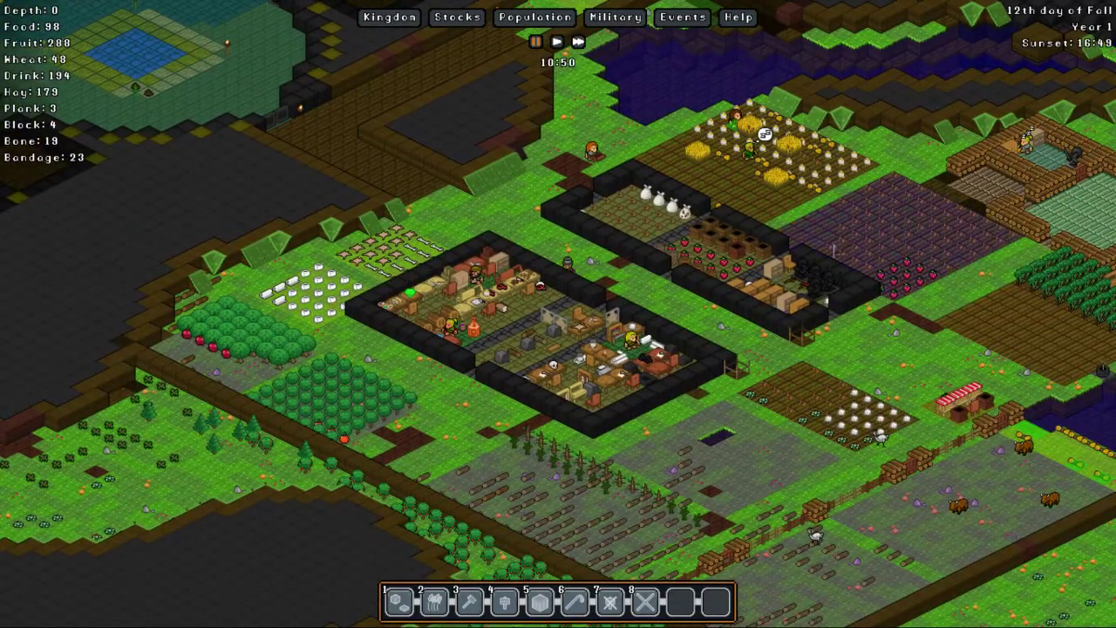
pyautogui.press('Right')
pyautogui.press('Right')
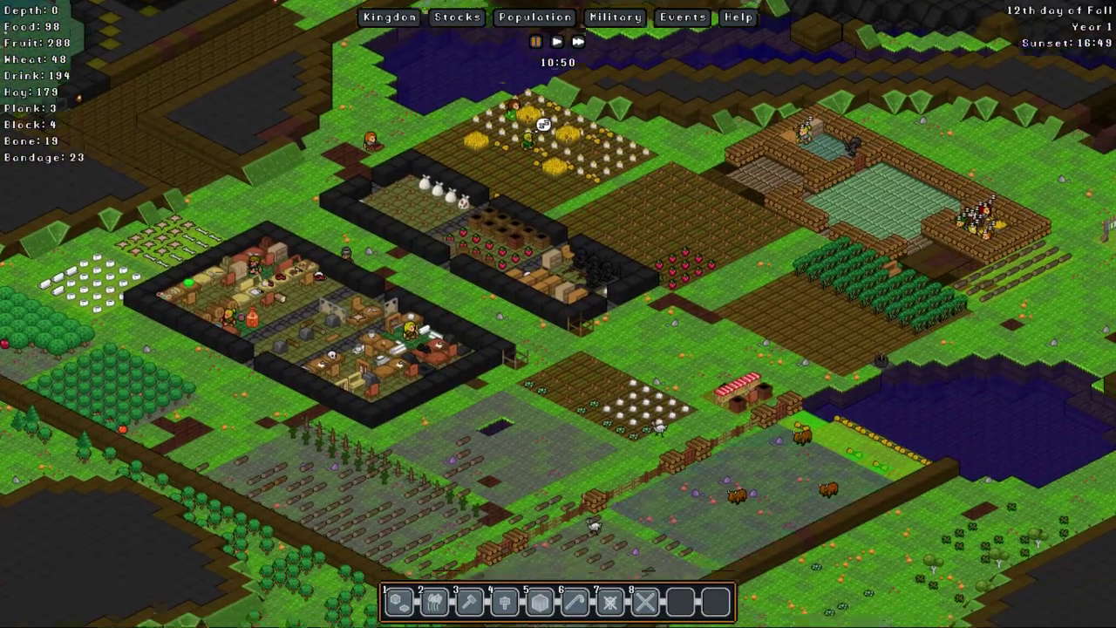
pyautogui.press('Down')
pyautogui.press('Down')
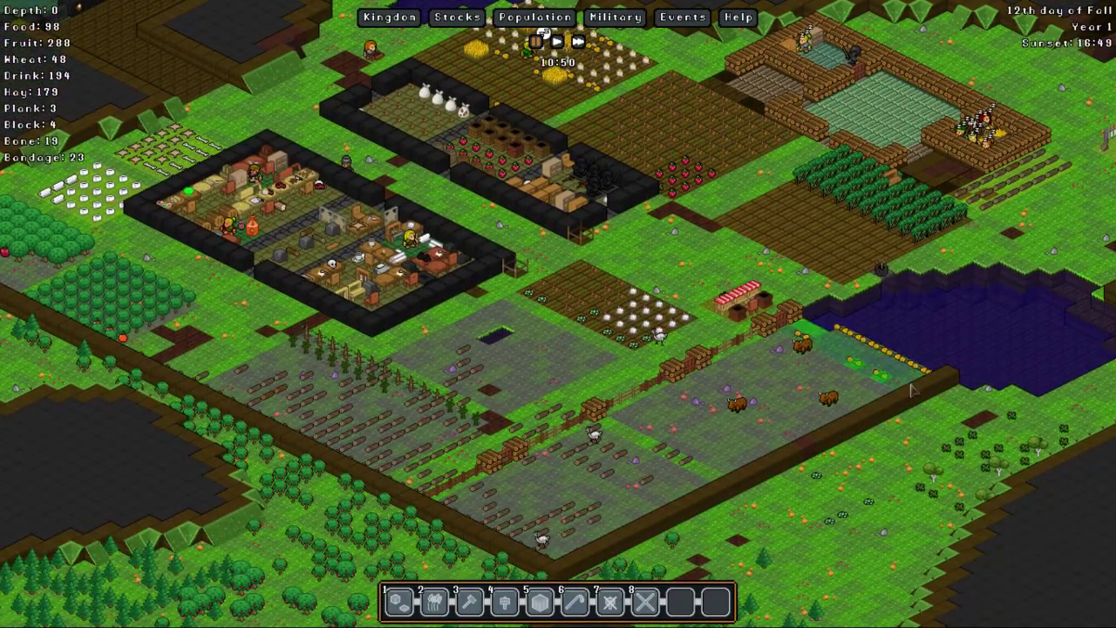
pyautogui.press('Up')
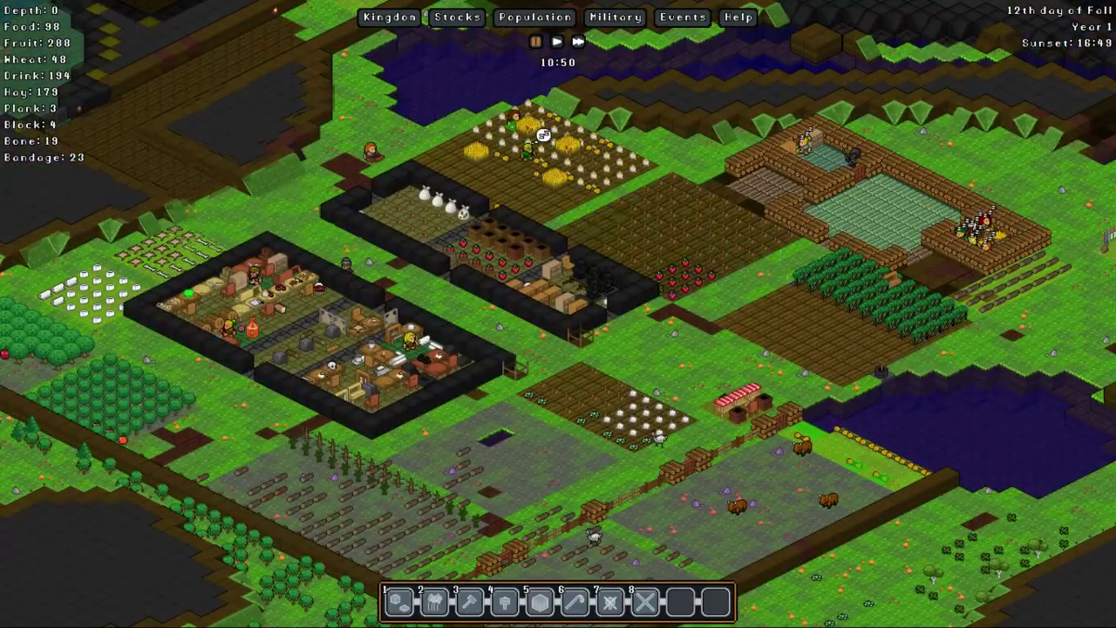
pyautogui.press('Left')
pyautogui.press('Left')
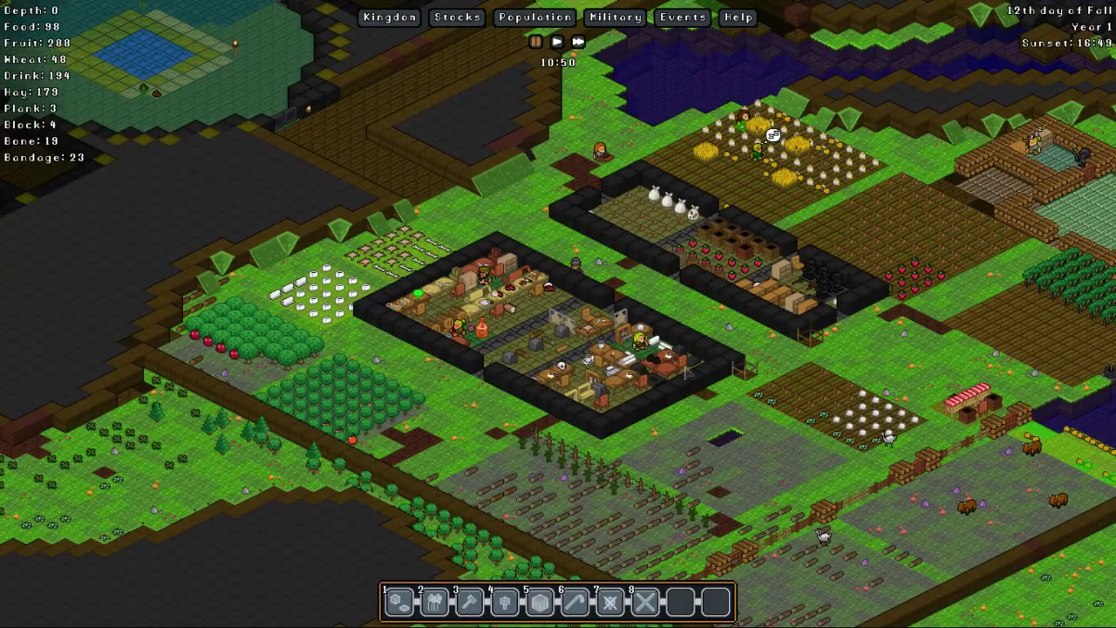
pyautogui.press('Left')
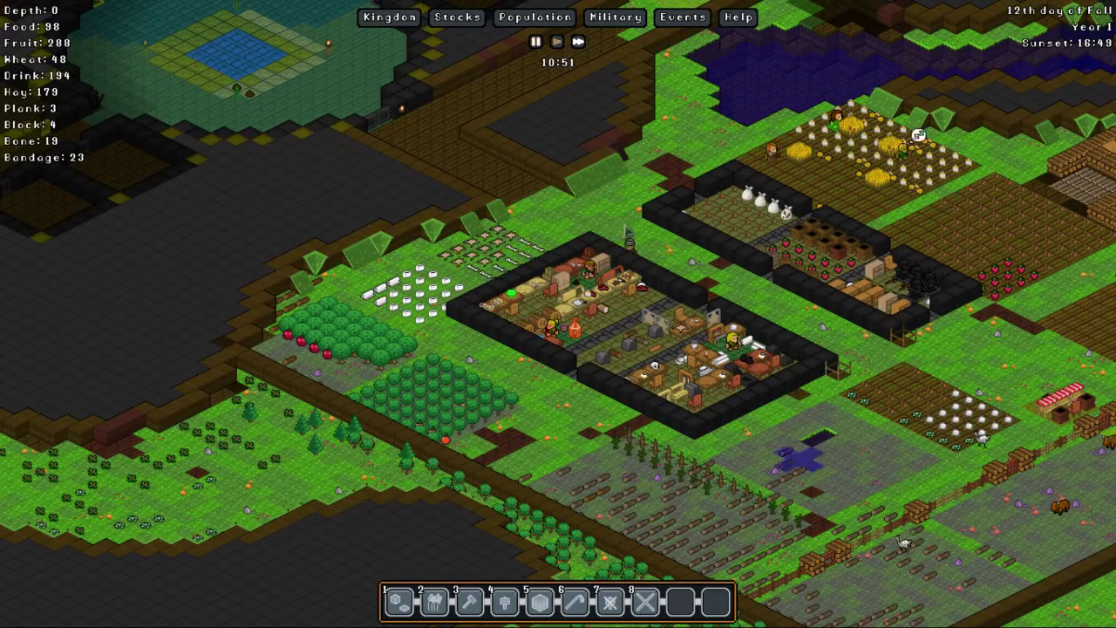
# Step: Frame the dark pit beside the forest at Depth 3, above the settlement
pyautogui.press('Up')
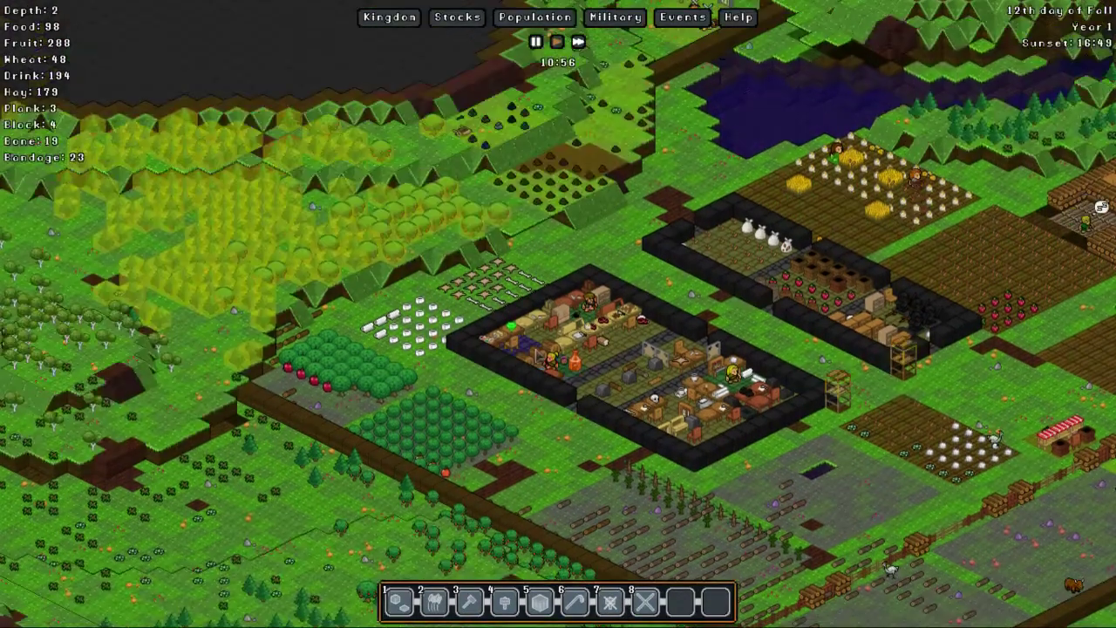
pyautogui.press('Up')
pyautogui.press('Up')
pyautogui.press('Up')
pyautogui.scroll(-3)
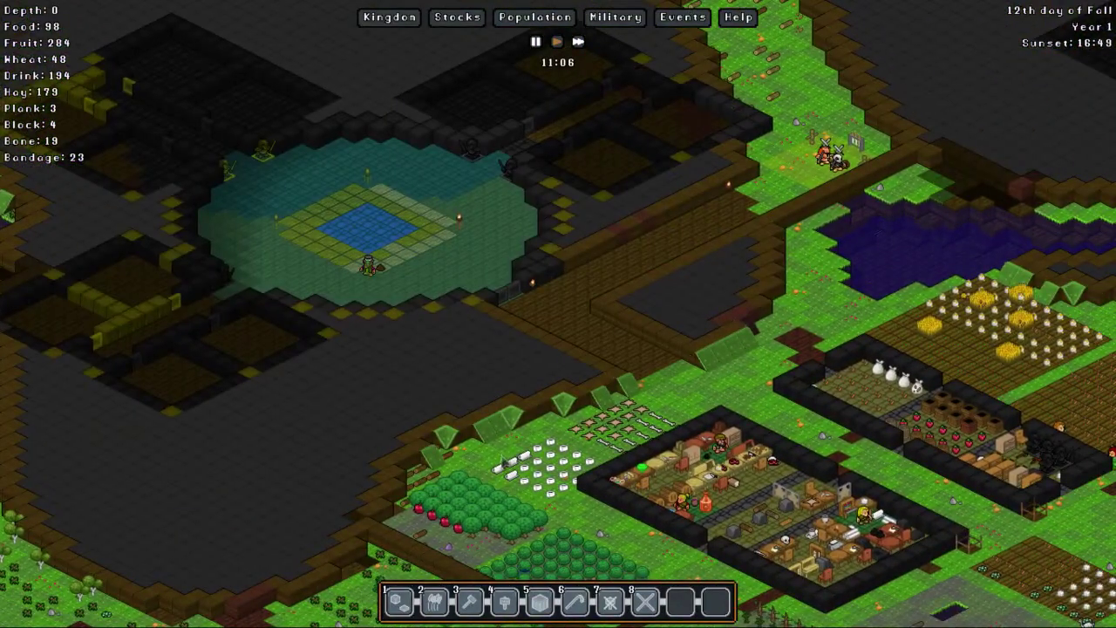
pyautogui.scroll(3)
pyautogui.scroll(3)
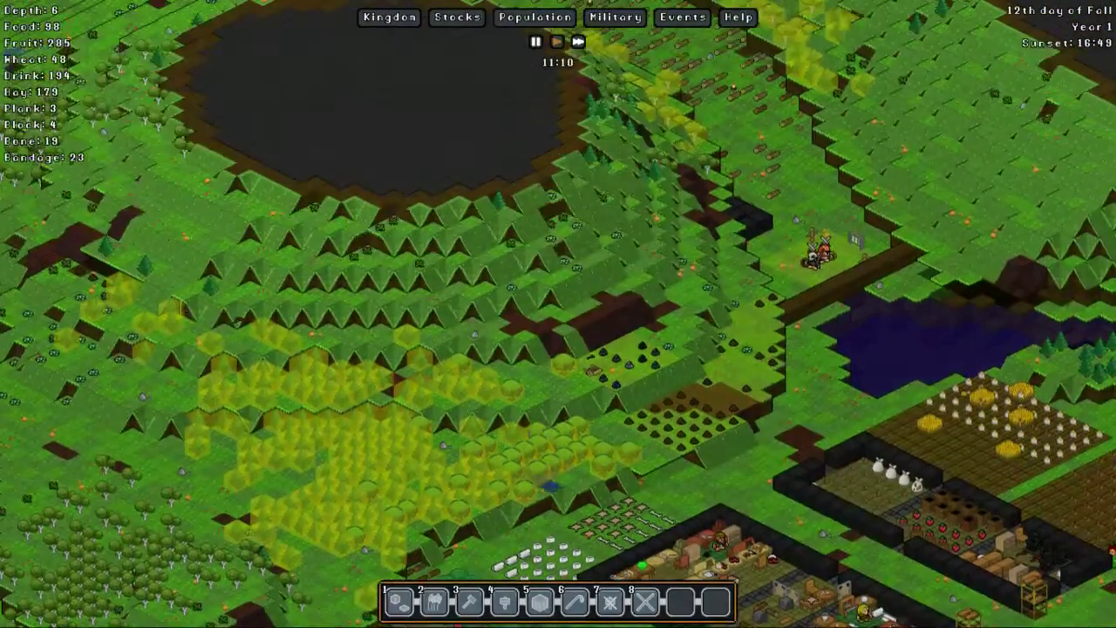
pyautogui.scroll(-3)
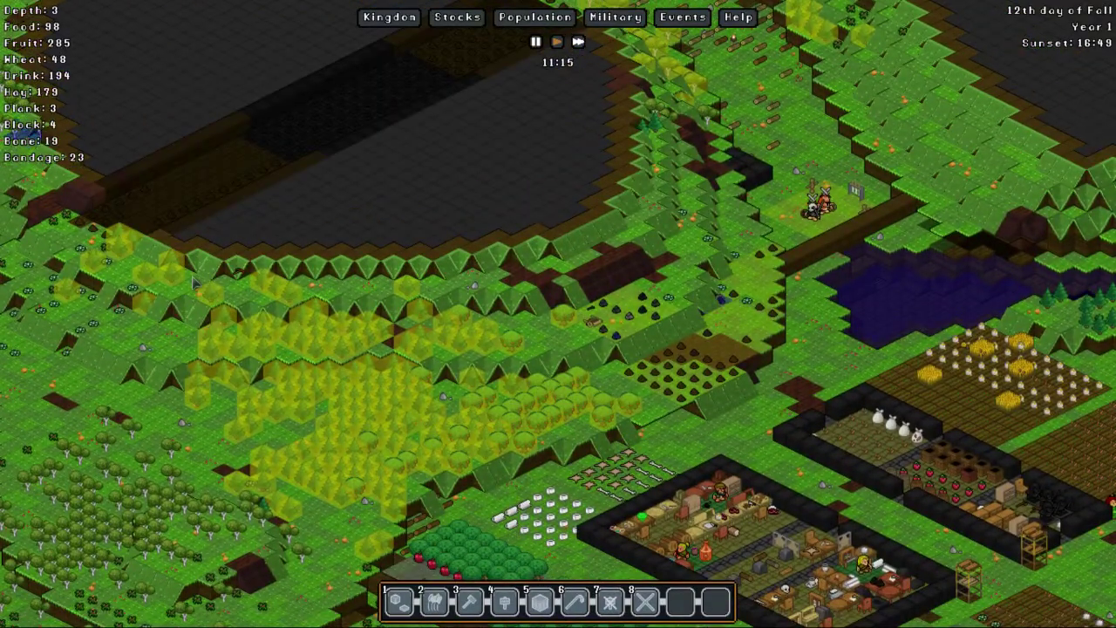
pyautogui.scroll(3)
pyautogui.press('Down')
pyautogui.press('Right')
pyautogui.scroll(3)
pyautogui.press('Up')
pyautogui.press('Left')
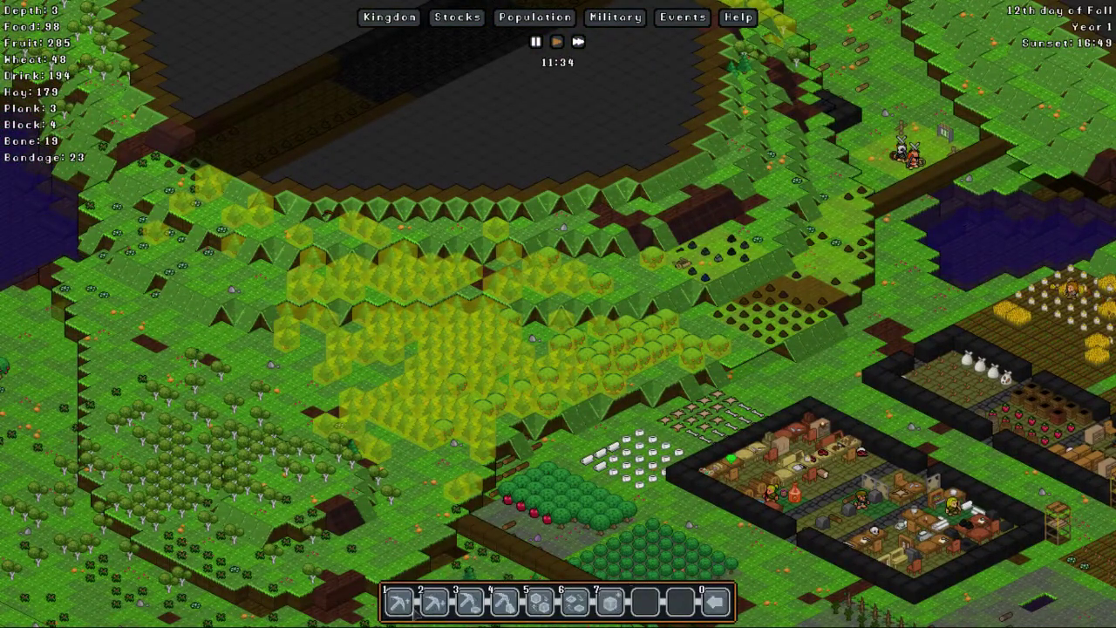
# Step: Check the Crude Workbench's building requirements twice under Workshops, closing without building
pyautogui.click(506, 600)
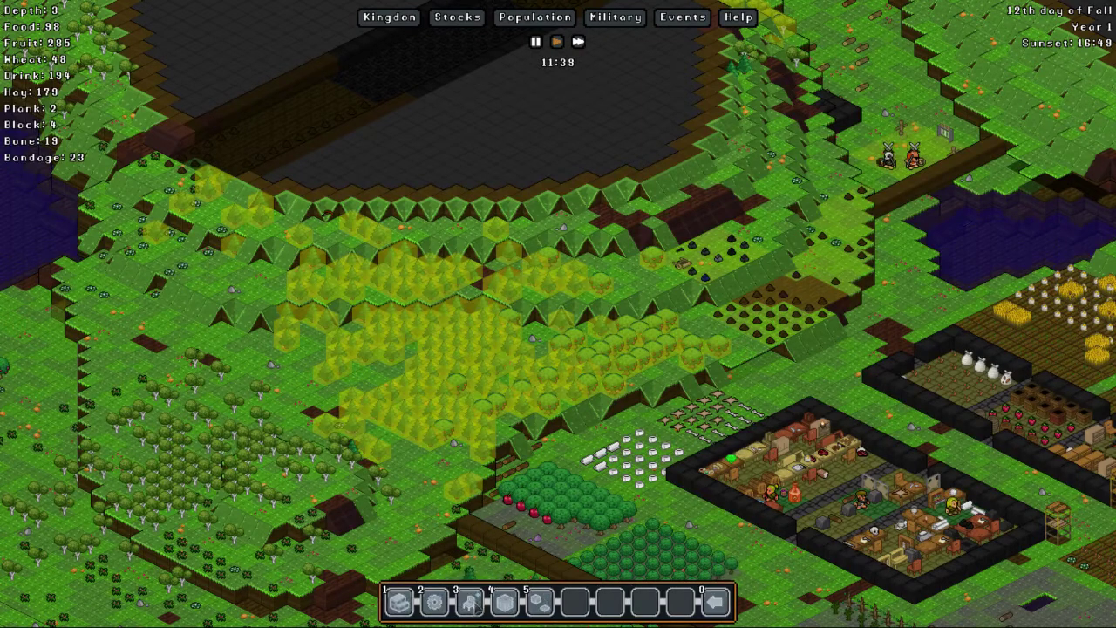
pyautogui.click(400, 600)
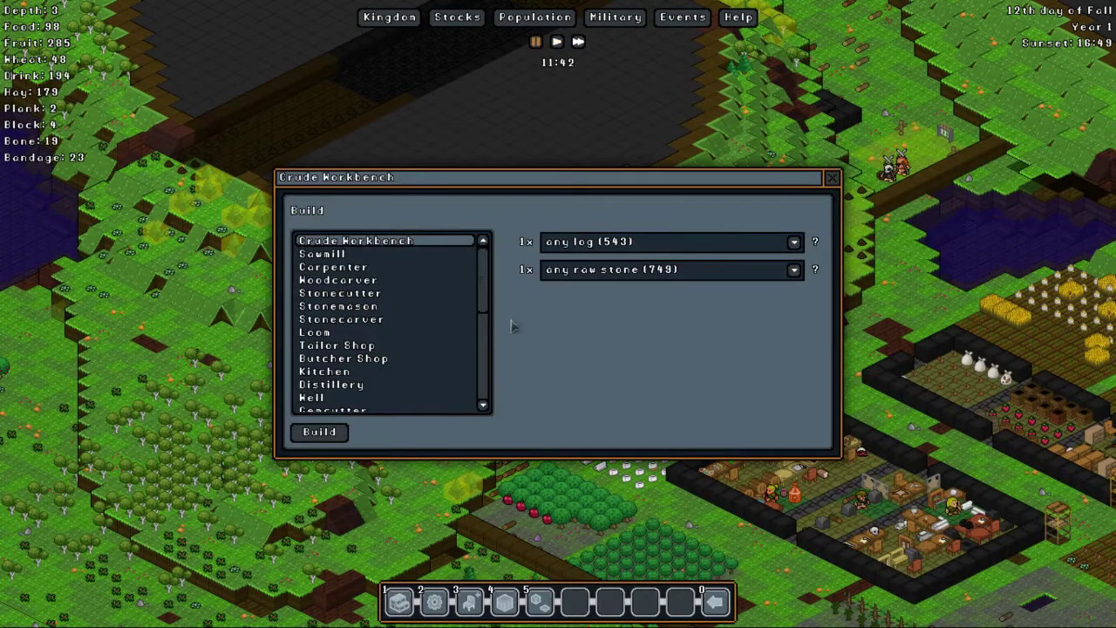
pyautogui.click(831, 178)
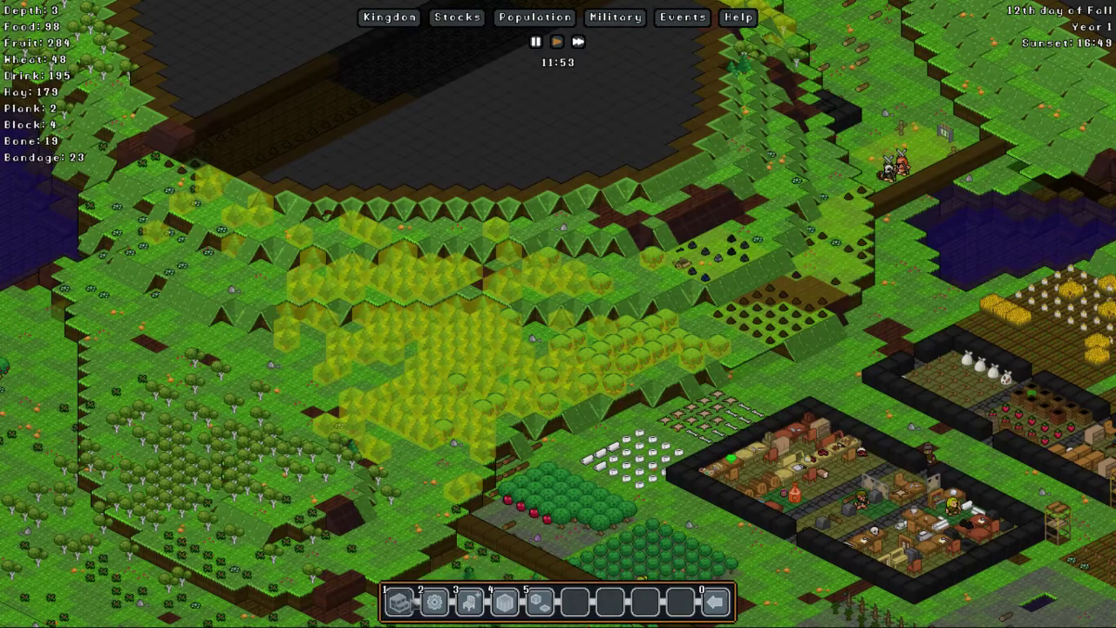
pyautogui.click(399, 600)
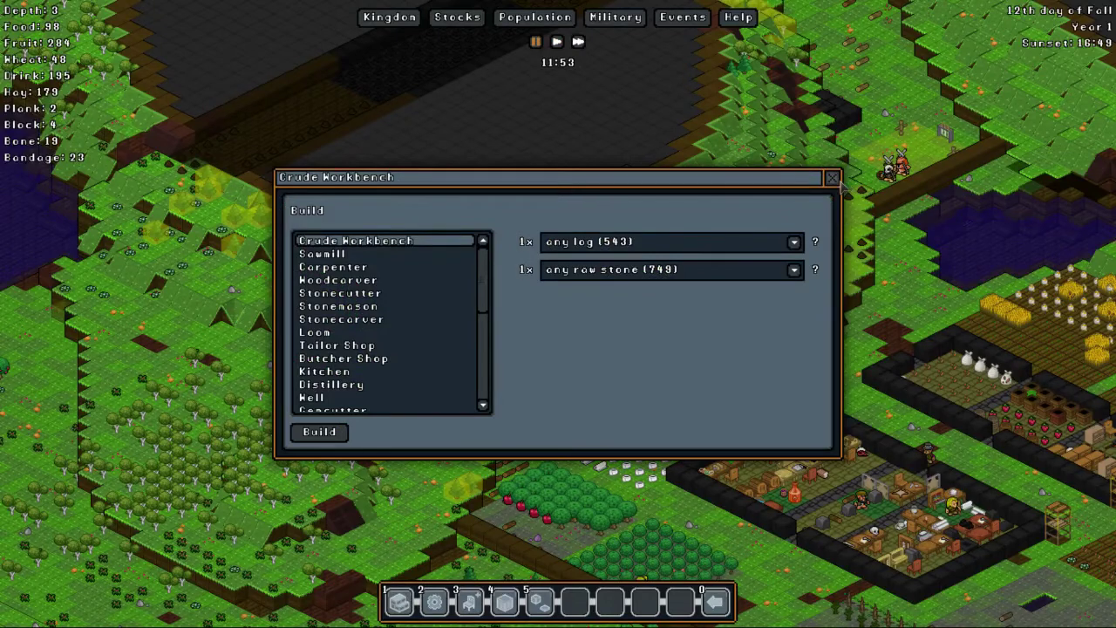
pyautogui.click(831, 178)
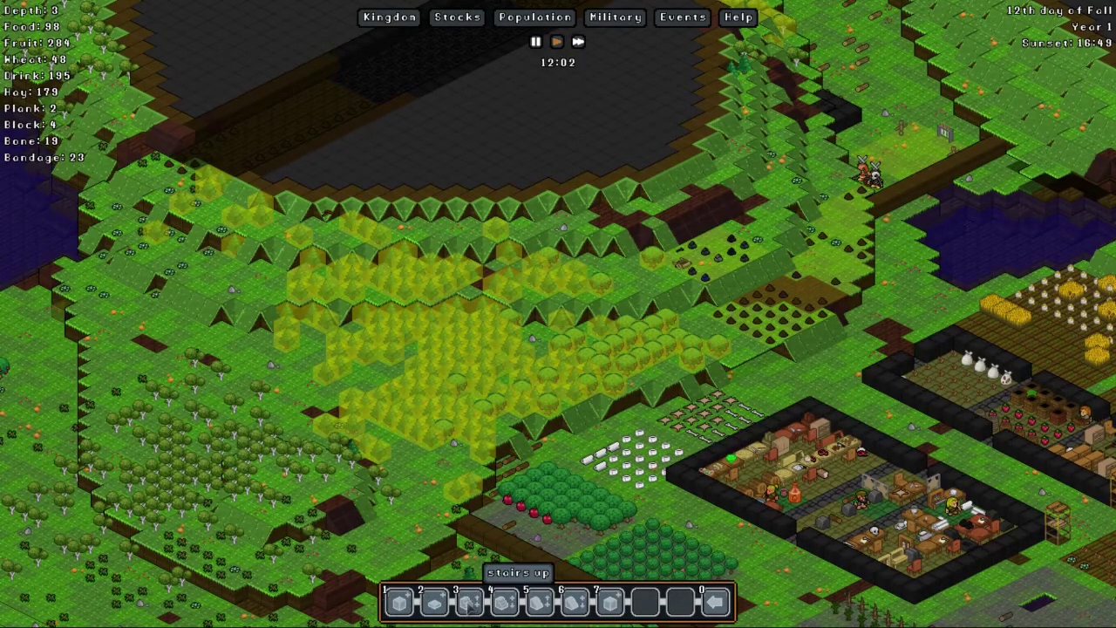
# Step: Choose stone stairs made of raw basalt and confirm the build
pyautogui.click(469, 602)
pyautogui.click(341, 254)
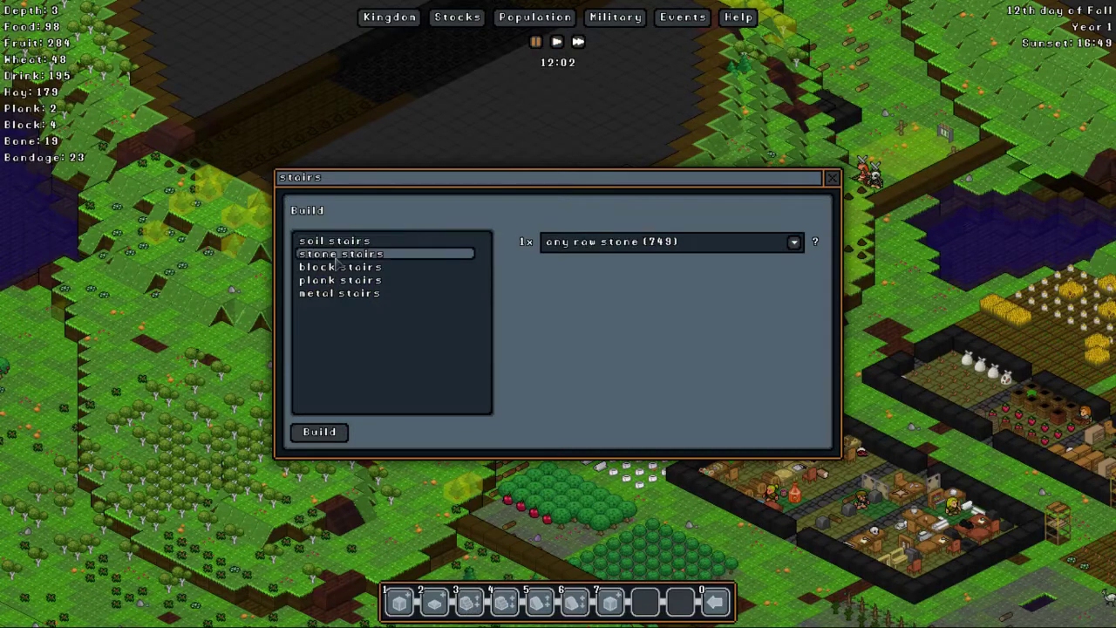
pyautogui.click(588, 242)
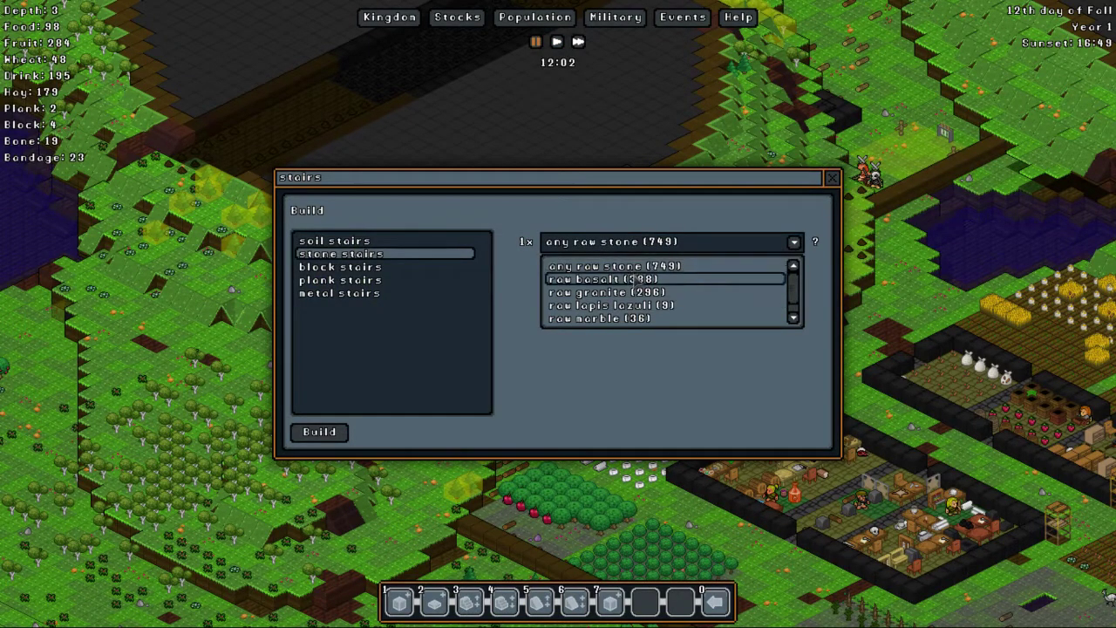
pyautogui.scroll(-3)
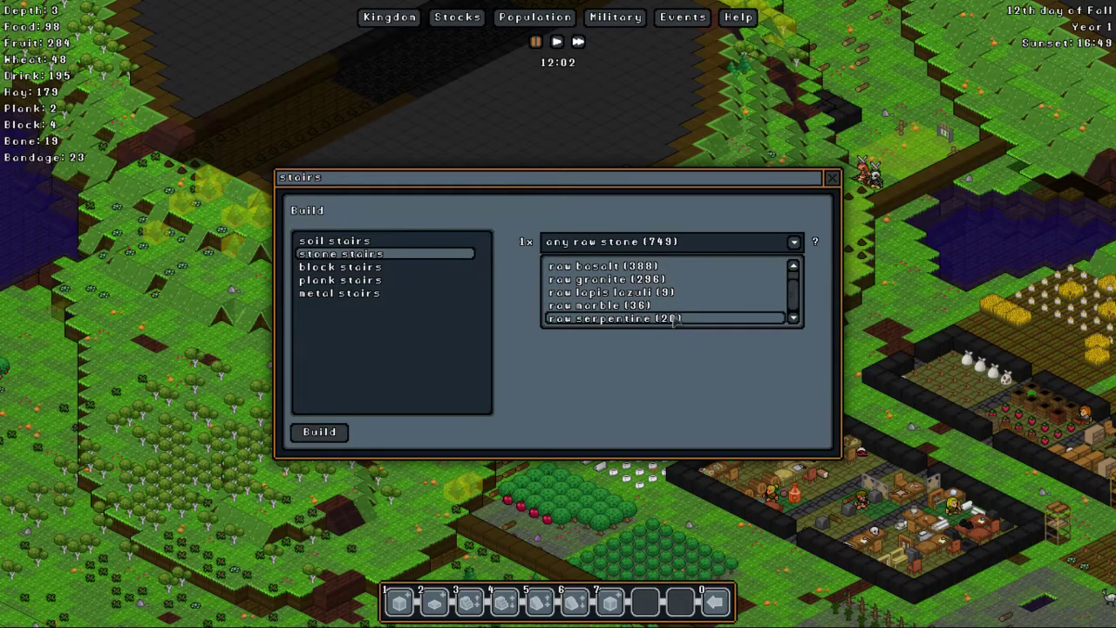
pyautogui.scroll(3)
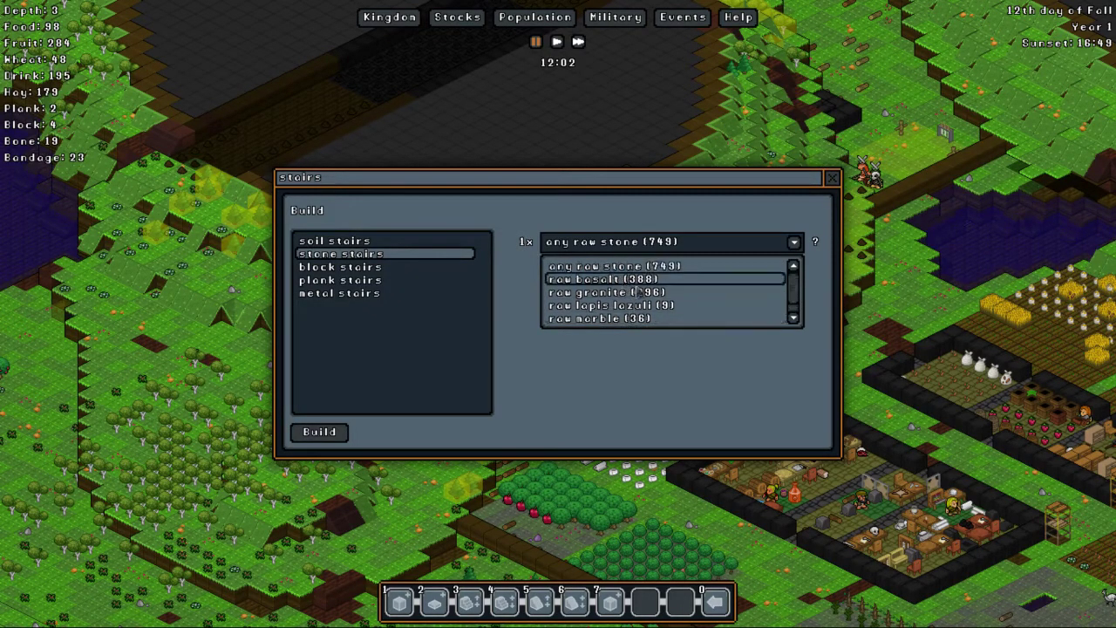
pyautogui.click(636, 281)
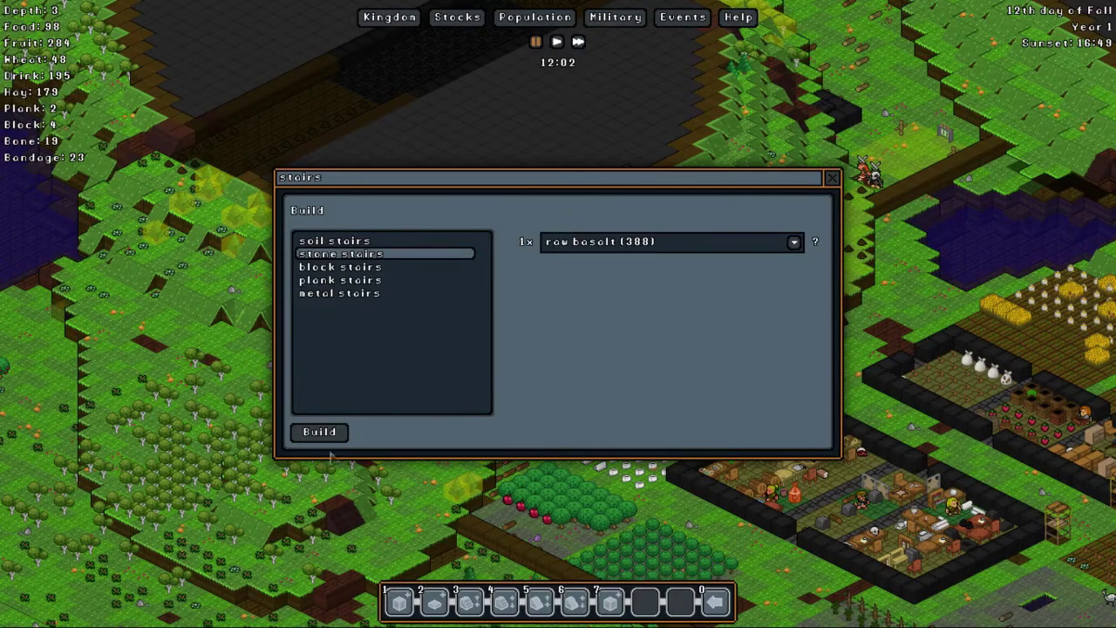
pyautogui.click(320, 432)
pyautogui.scroll(-3)
pyautogui.scroll(3)
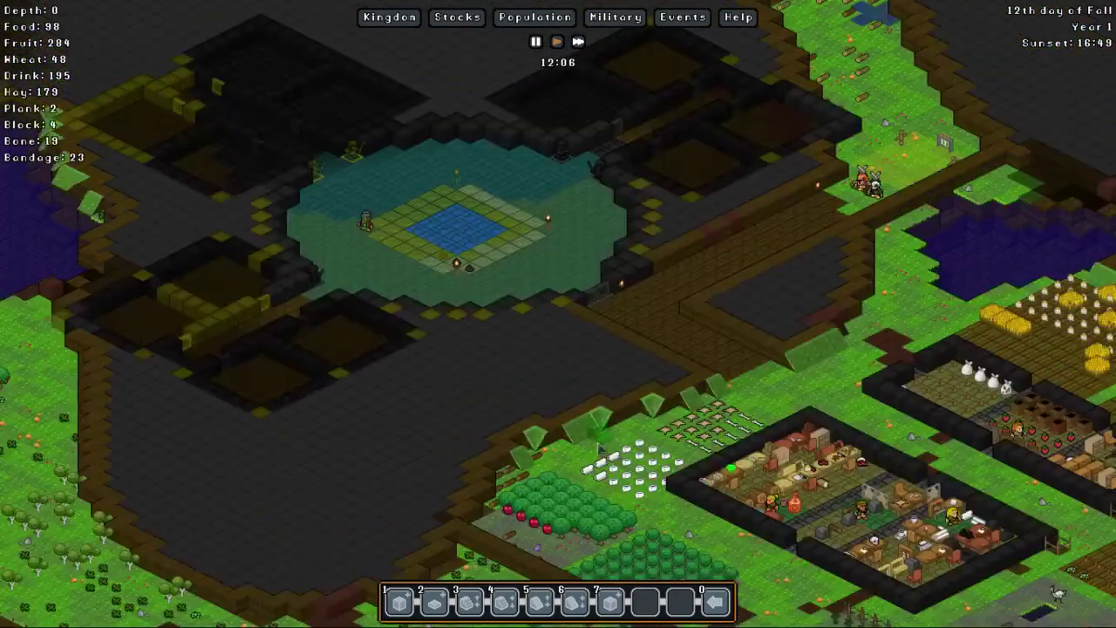
pyautogui.scroll(3)
pyautogui.scroll(3)
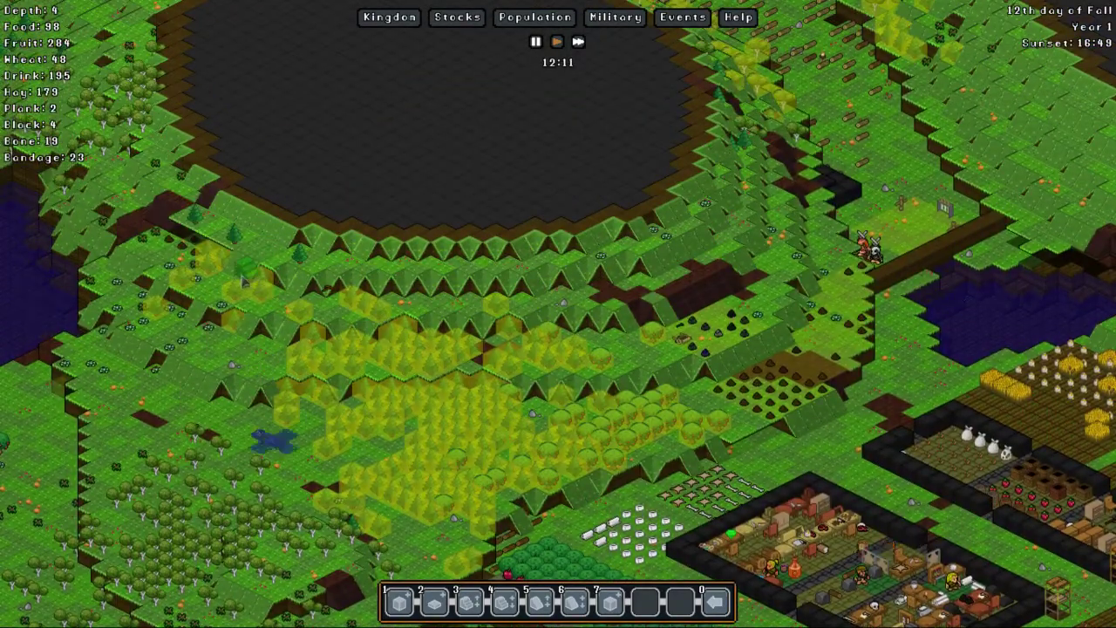
pyautogui.scroll(-3)
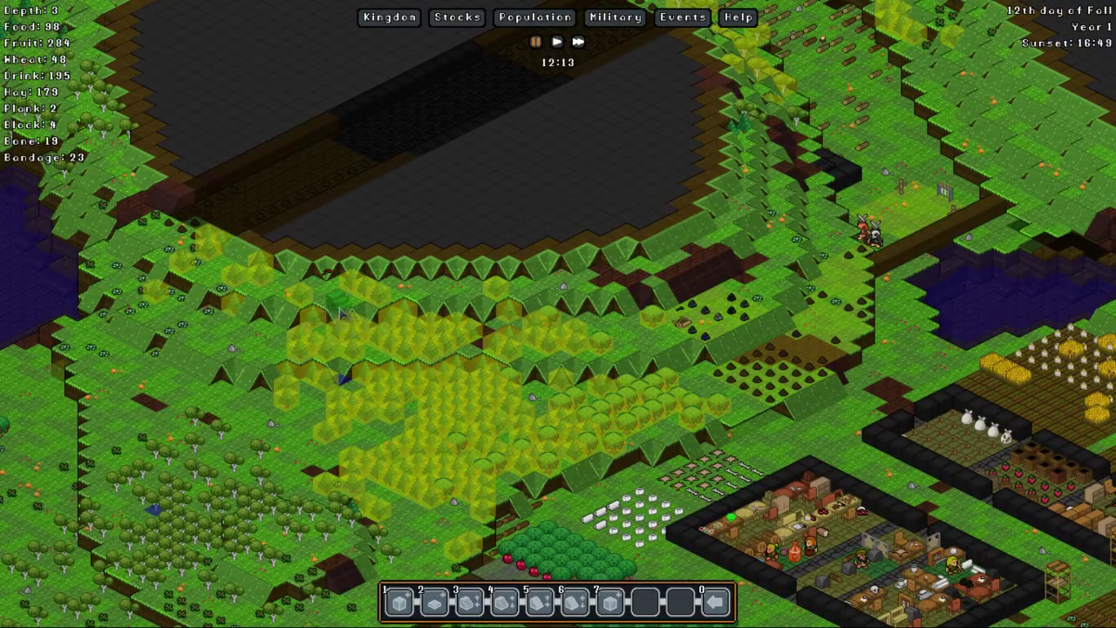
pyautogui.scroll(-3)
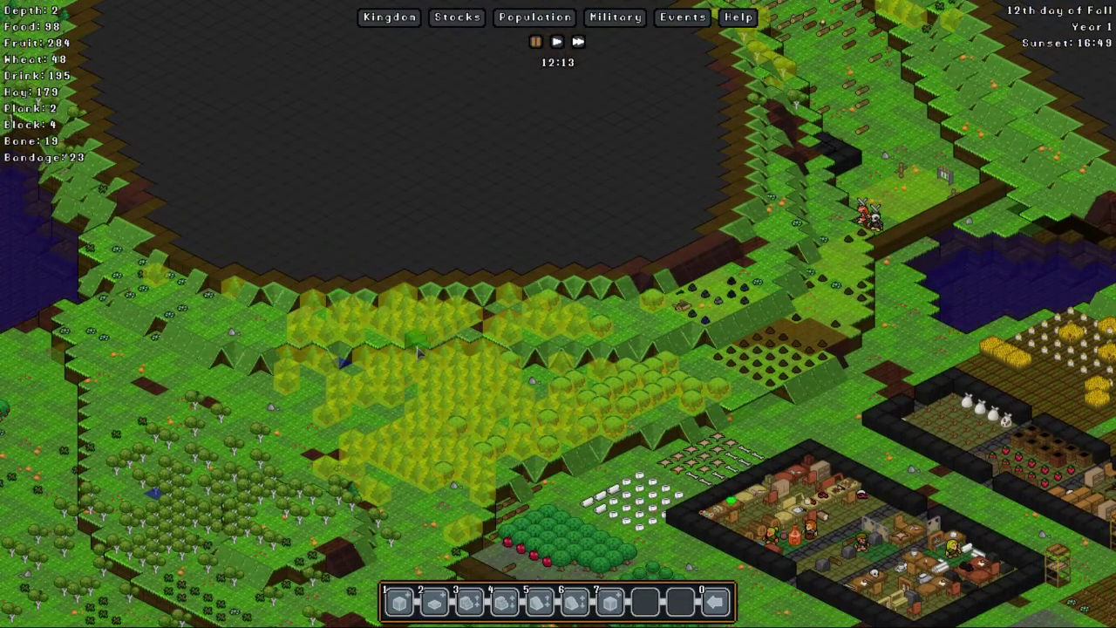
pyautogui.scroll(3)
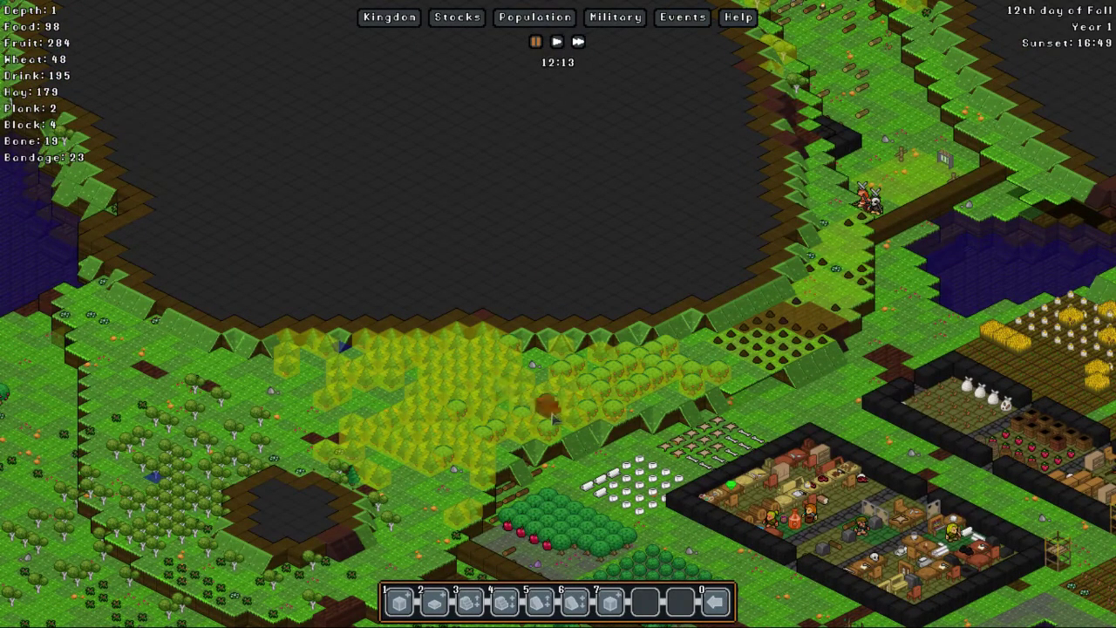
pyautogui.scroll(3)
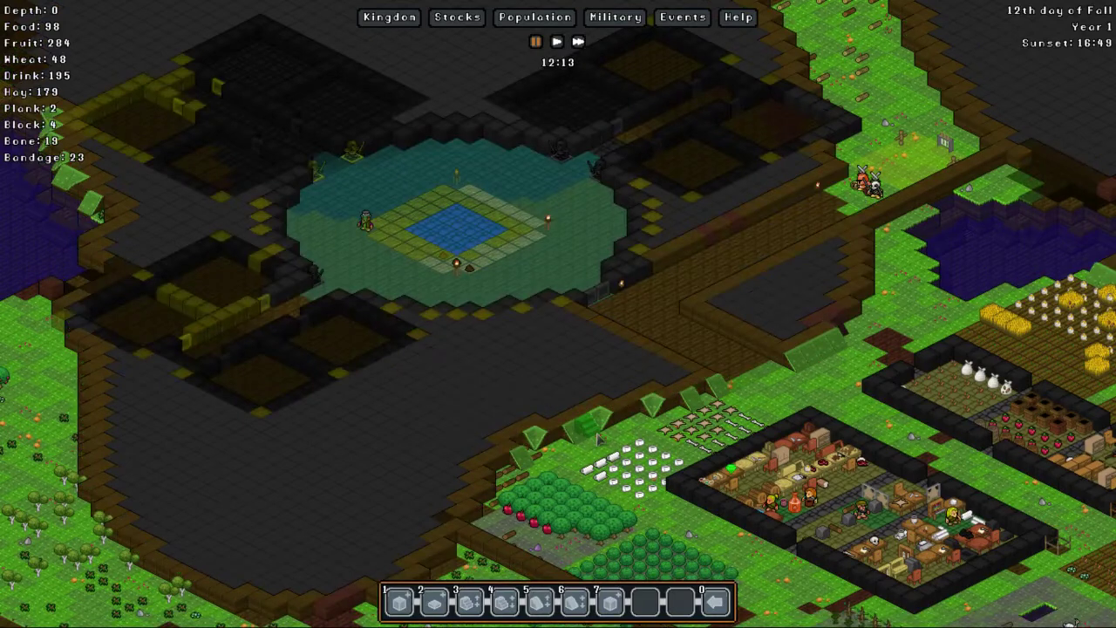
pyautogui.scroll(3)
pyautogui.scroll(-3)
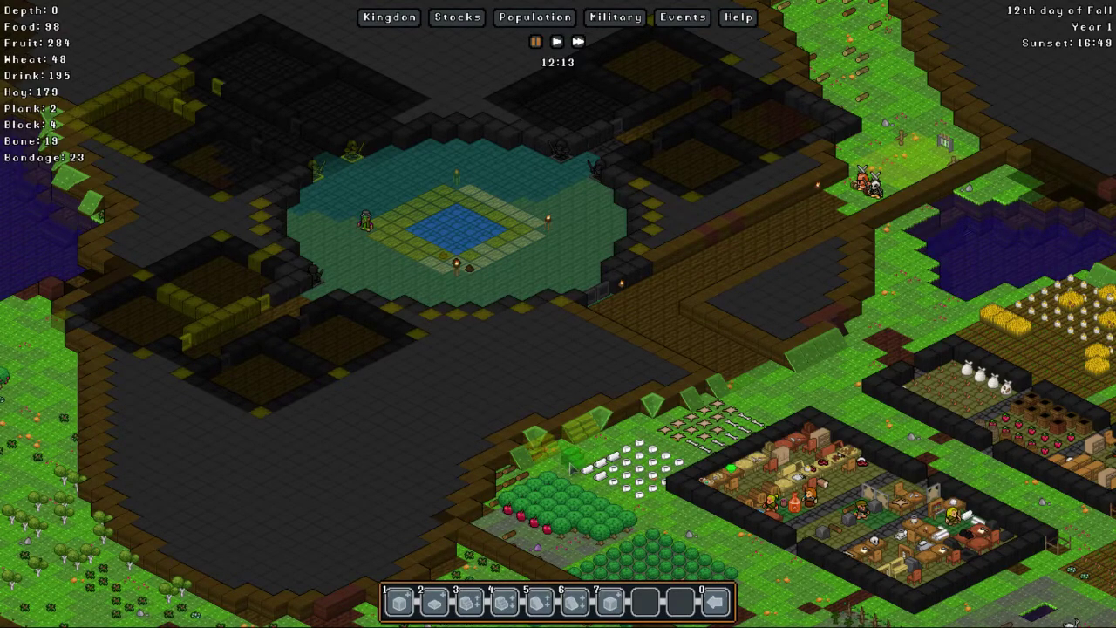
pyautogui.scroll(3)
pyautogui.scroll(-3)
# Step: Order a stone ramp of raw granite on the right-clicked ground tile
pyautogui.moveTo(569, 464); pyautogui.dragTo(544, 482)
pyautogui.rightClick(548, 471)
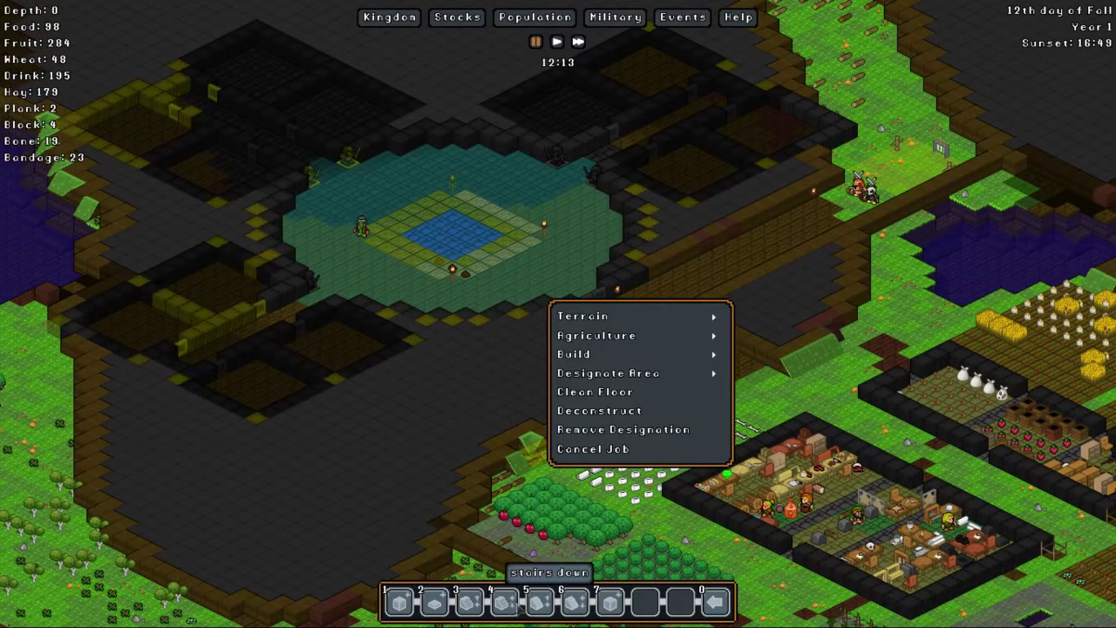
pyautogui.click(541, 602)
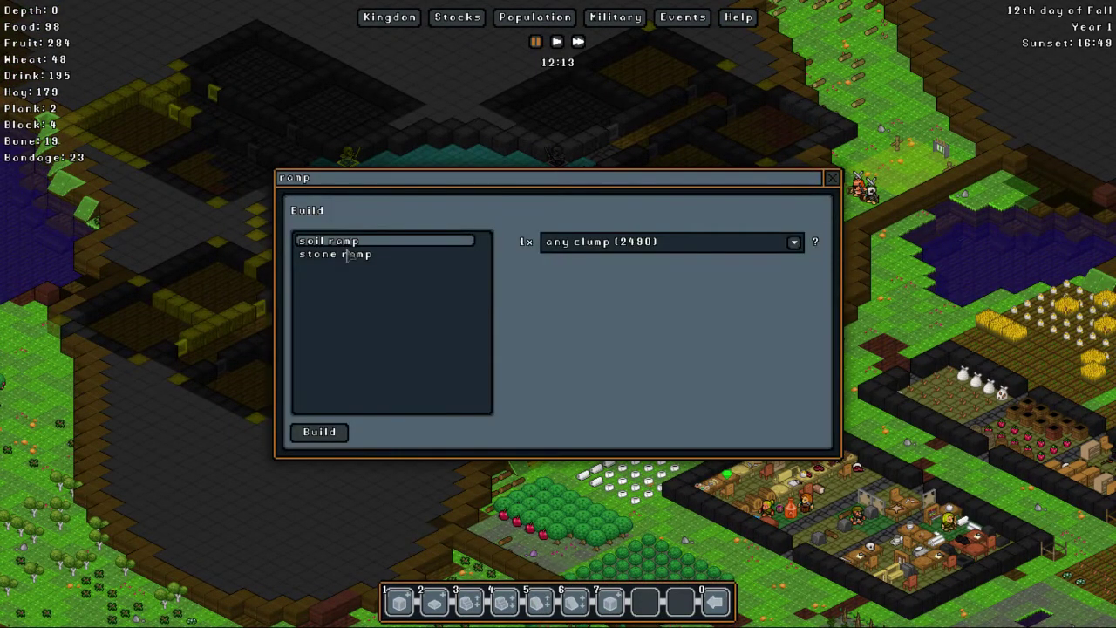
pyautogui.click(346, 254)
pyautogui.click(625, 242)
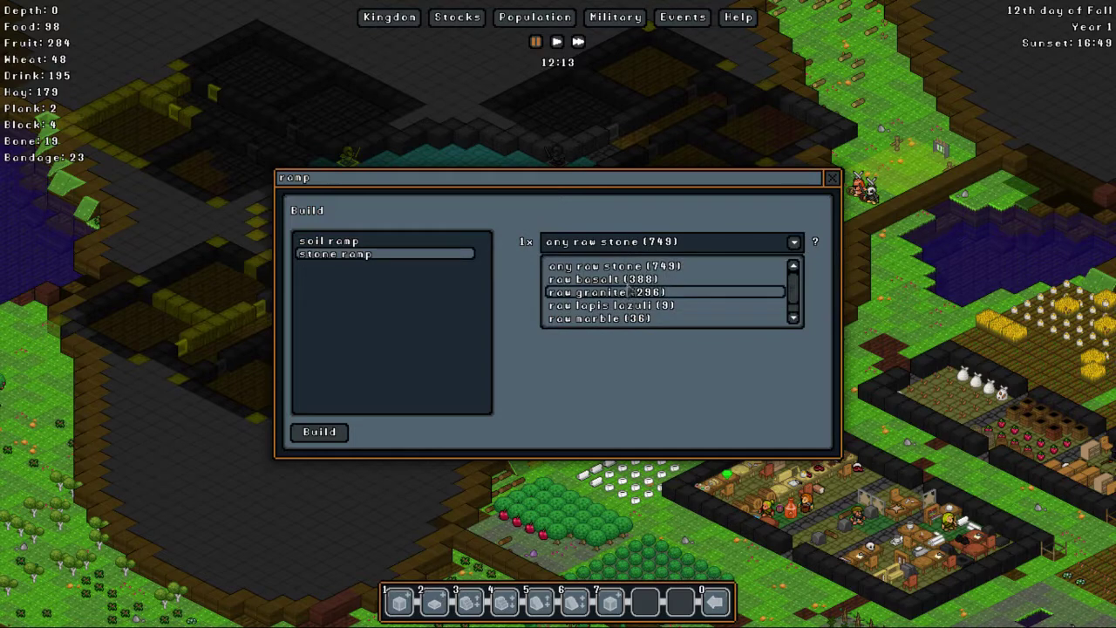
pyautogui.click(606, 292)
pyautogui.click(320, 432)
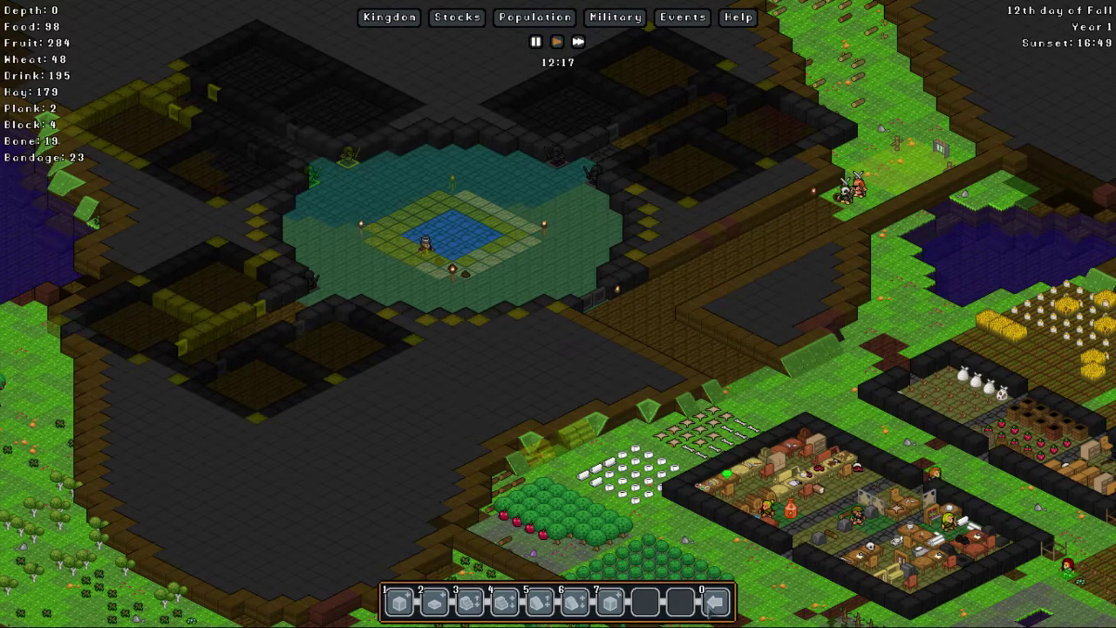
# Step: Designate a 2x3 patch of ground for mining
pyautogui.click(715, 601)
pyautogui.click(716, 600)
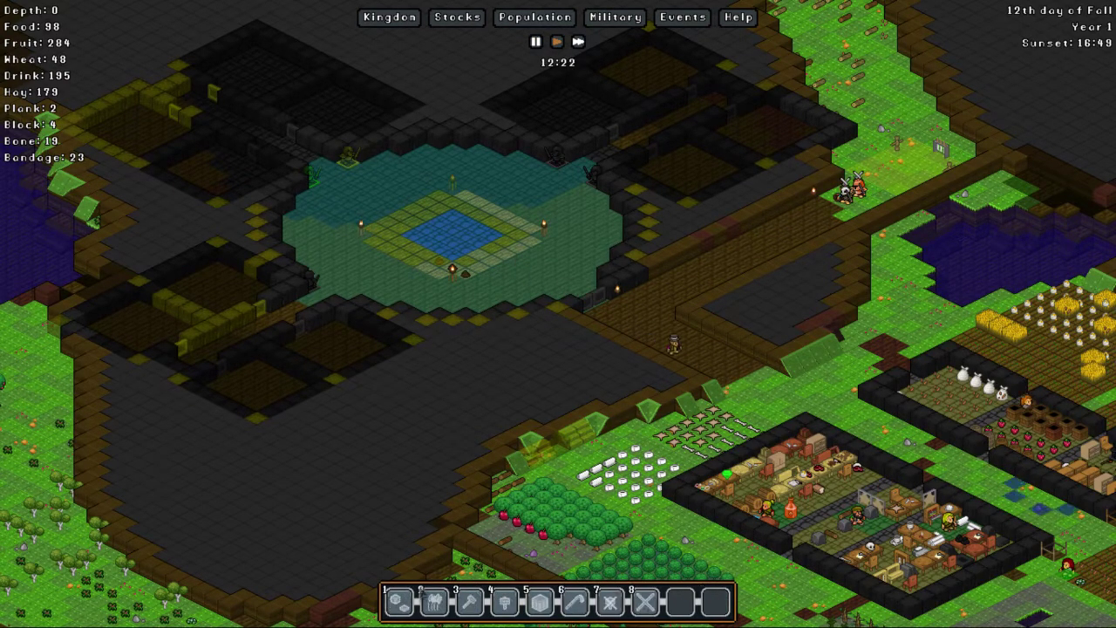
pyautogui.click(403, 602)
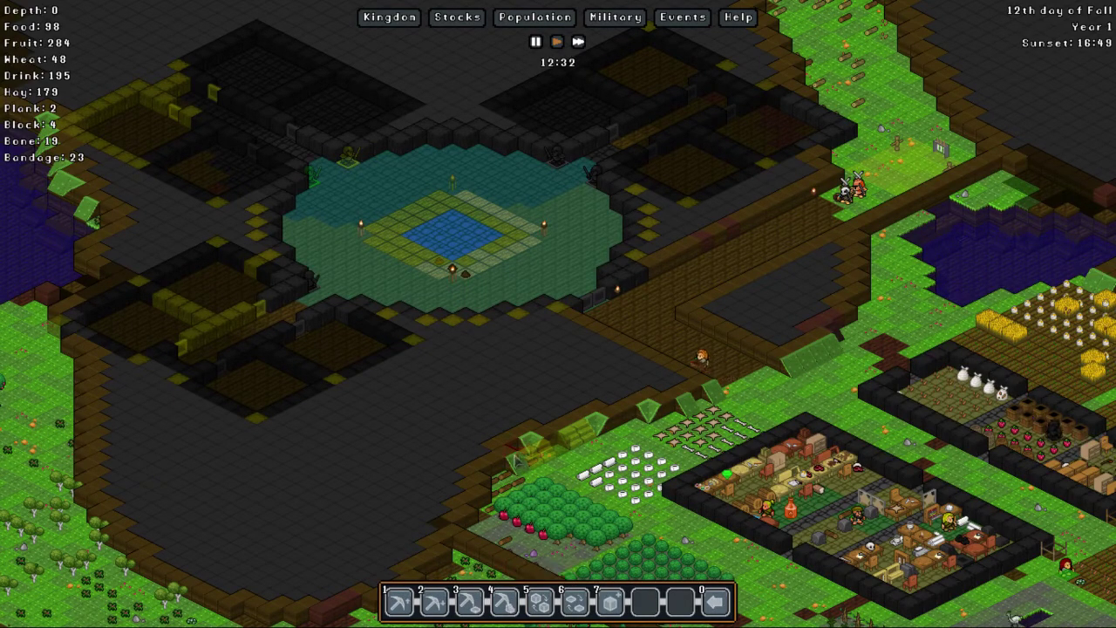
pyautogui.moveTo(537, 443); pyautogui.dragTo(593, 428)
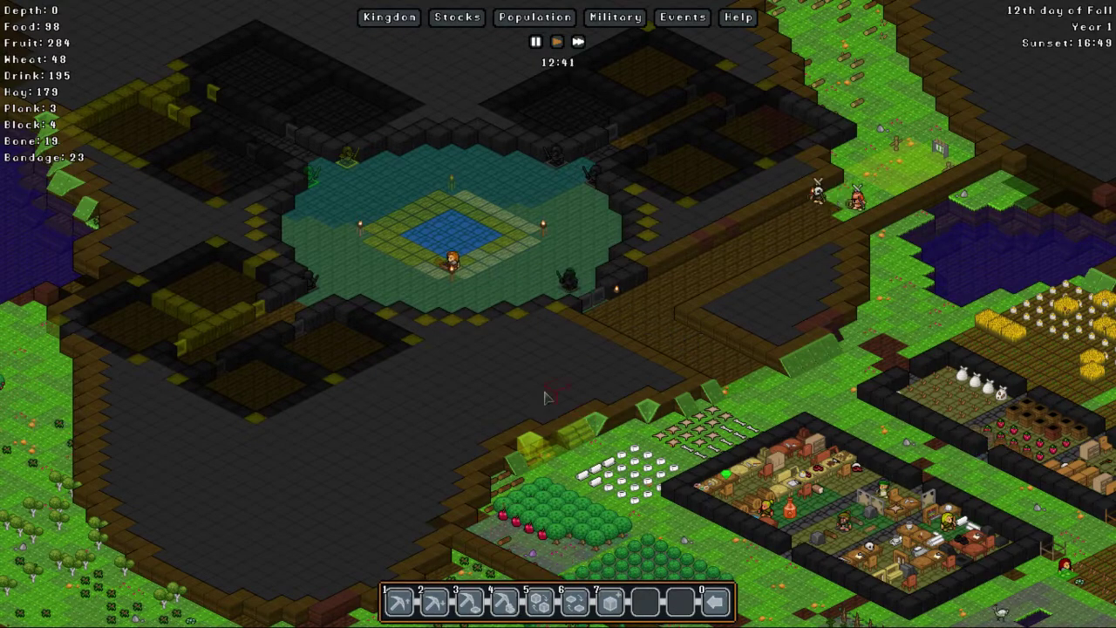
pyautogui.scroll(-3)
pyautogui.scroll(3)
pyautogui.scroll(3)
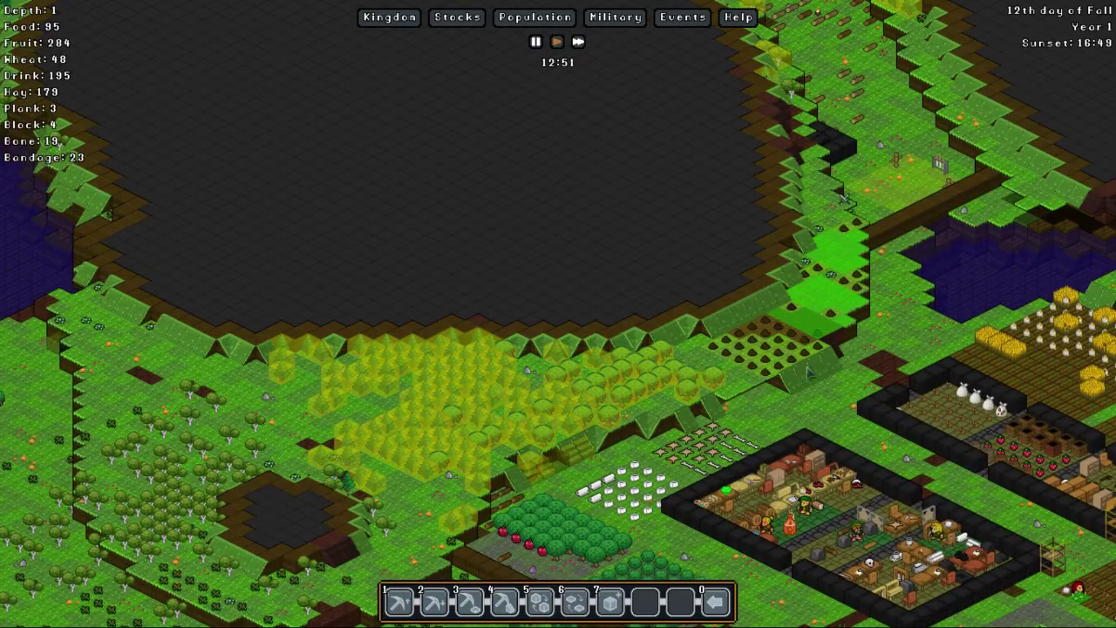
pyautogui.scroll(-3)
pyautogui.scroll(3)
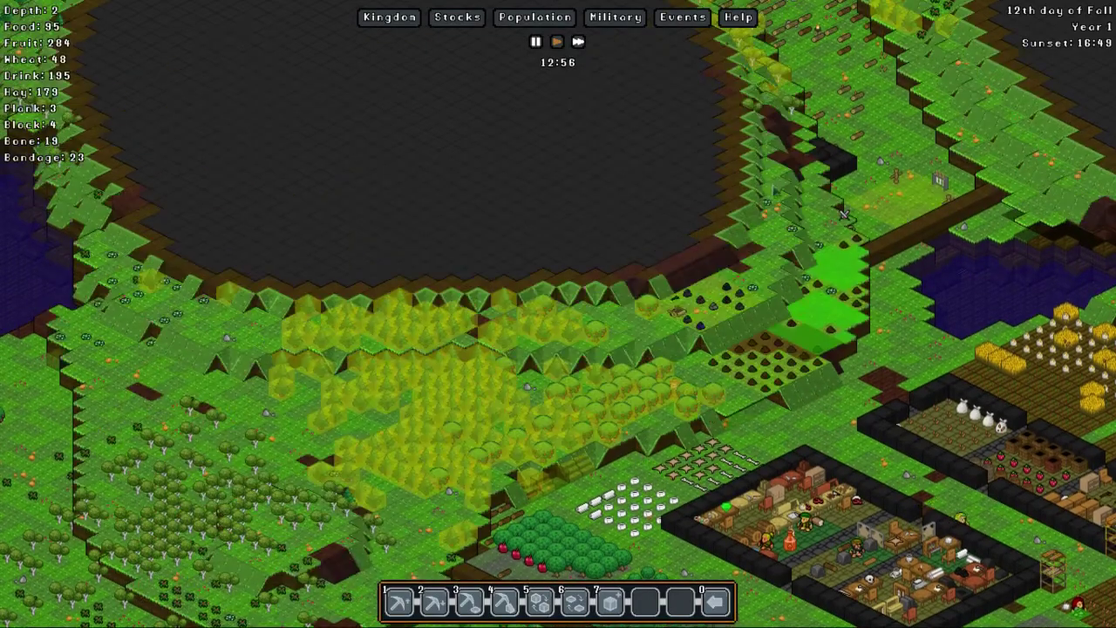
# Step: Pan across the hillside until the underground pond hall is on screen
pyautogui.press('Up')
pyautogui.press('Up')
pyautogui.press('Right')
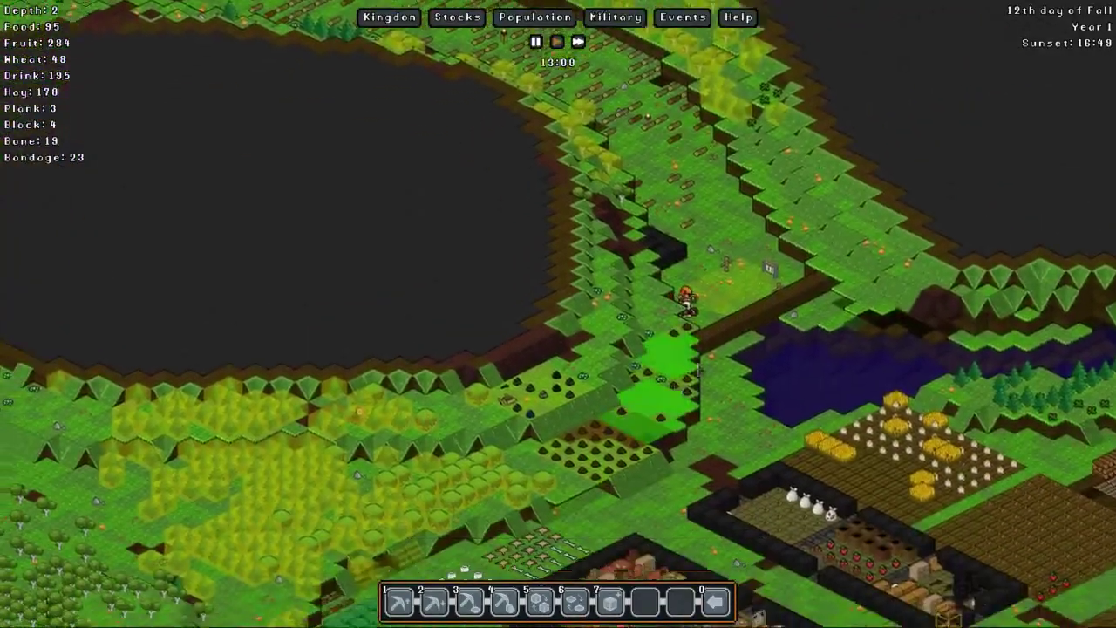
pyautogui.scroll(3)
pyautogui.scroll(3)
pyautogui.scroll(3)
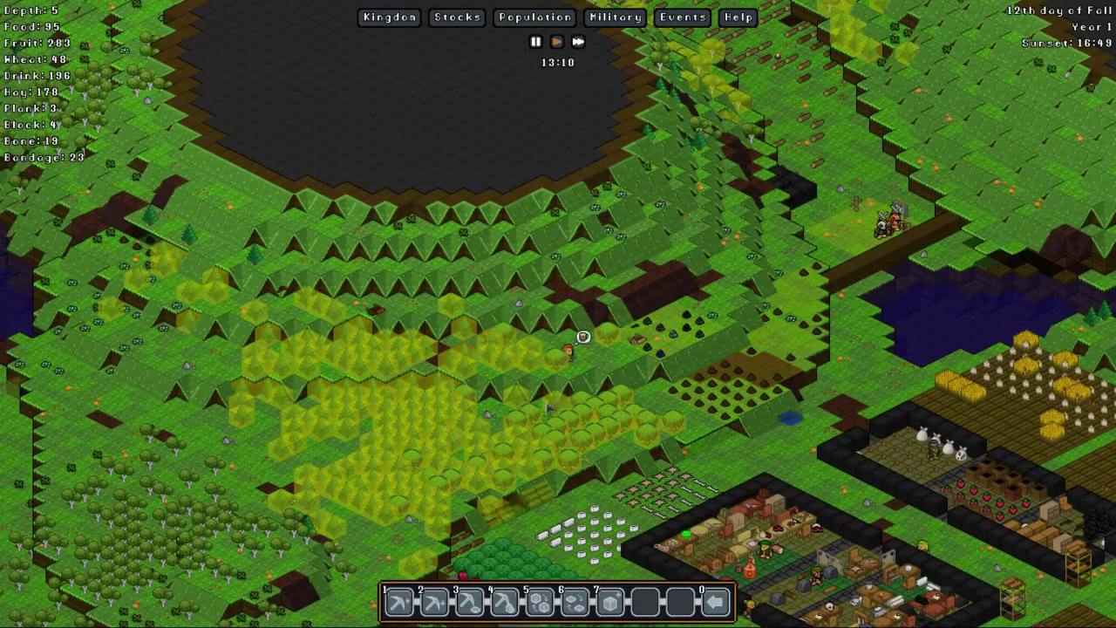
pyautogui.moveTo(543, 329); pyautogui.dragTo(369, 106)
pyautogui.scroll(-3)
pyautogui.scroll(-3)
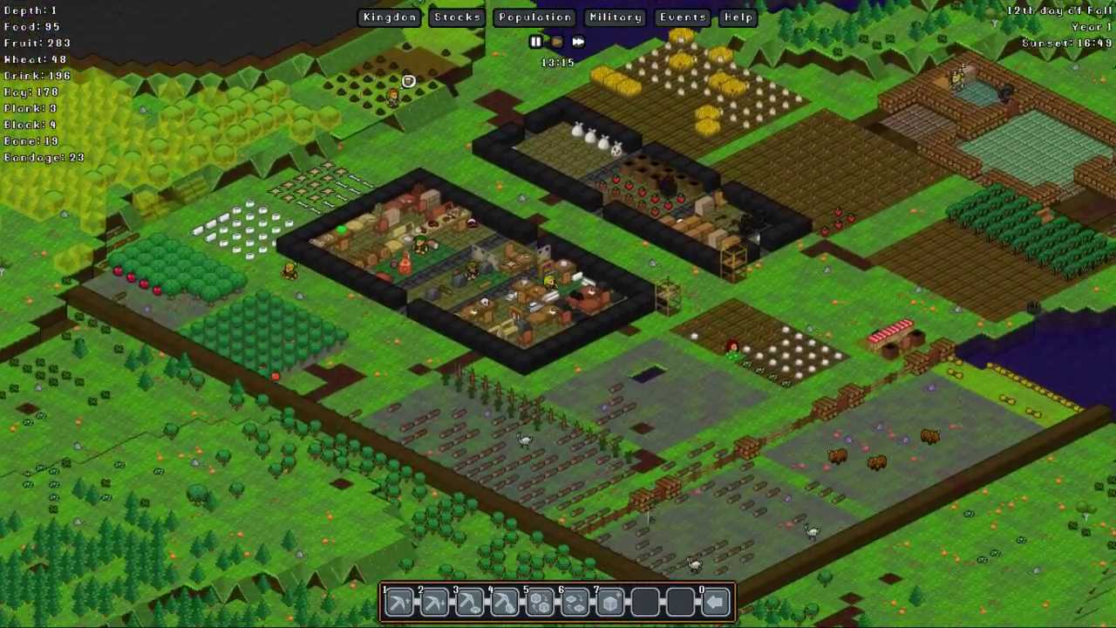
pyautogui.scroll(-3)
pyautogui.scroll(-3)
pyautogui.scroll(-3)
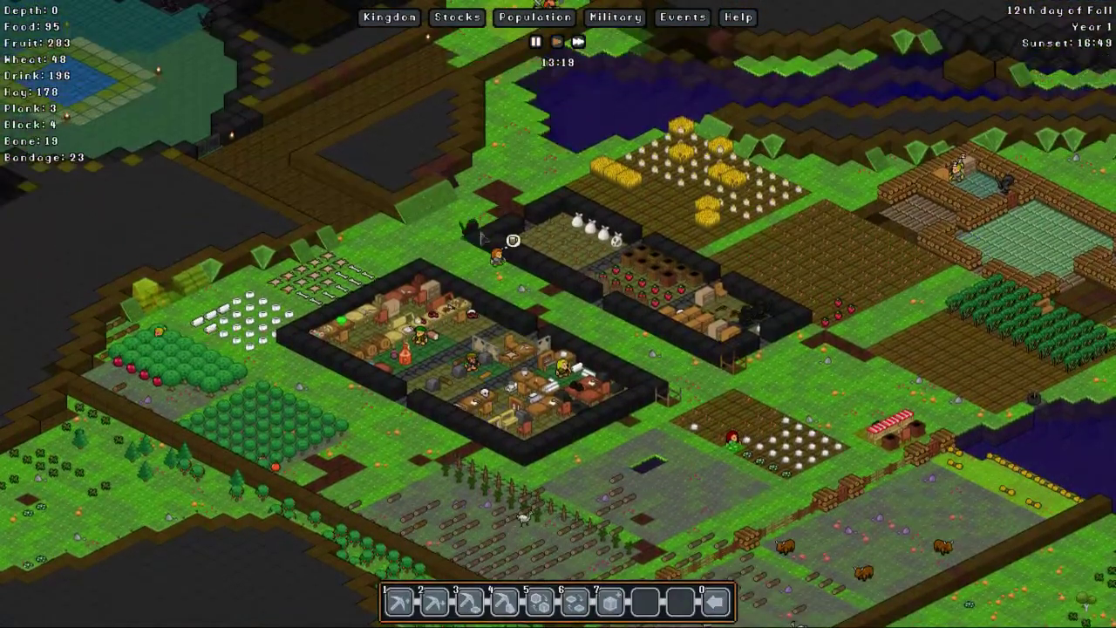
pyautogui.moveTo(465, 250); pyautogui.dragTo(575, 497)
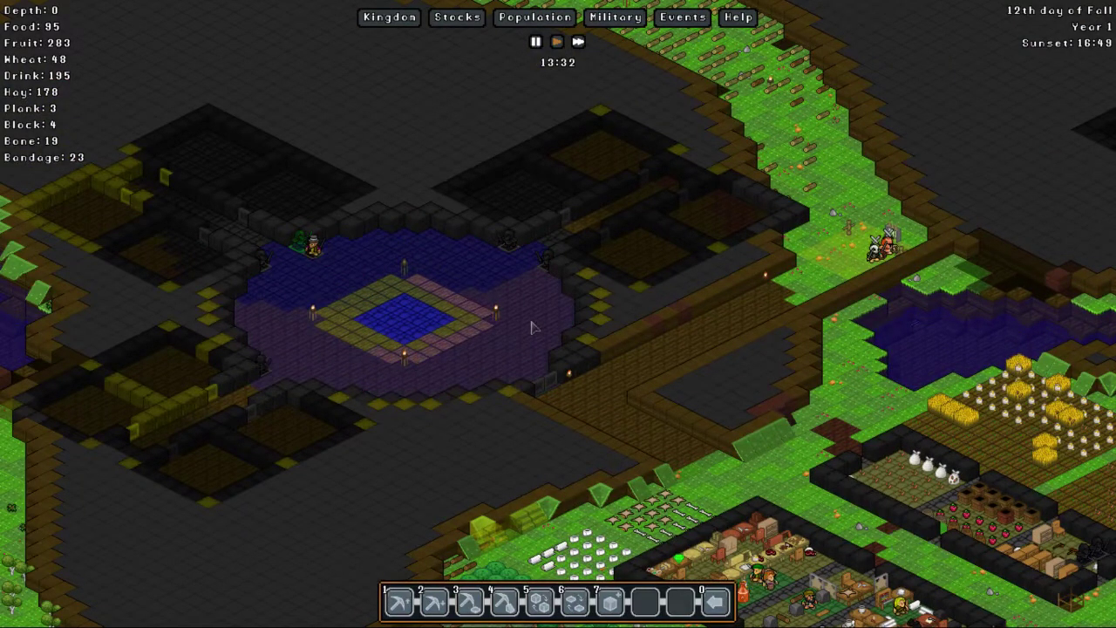
# Step: Turn the pond dining room into a Great Hall in its details dialog
pyautogui.click(474, 389)
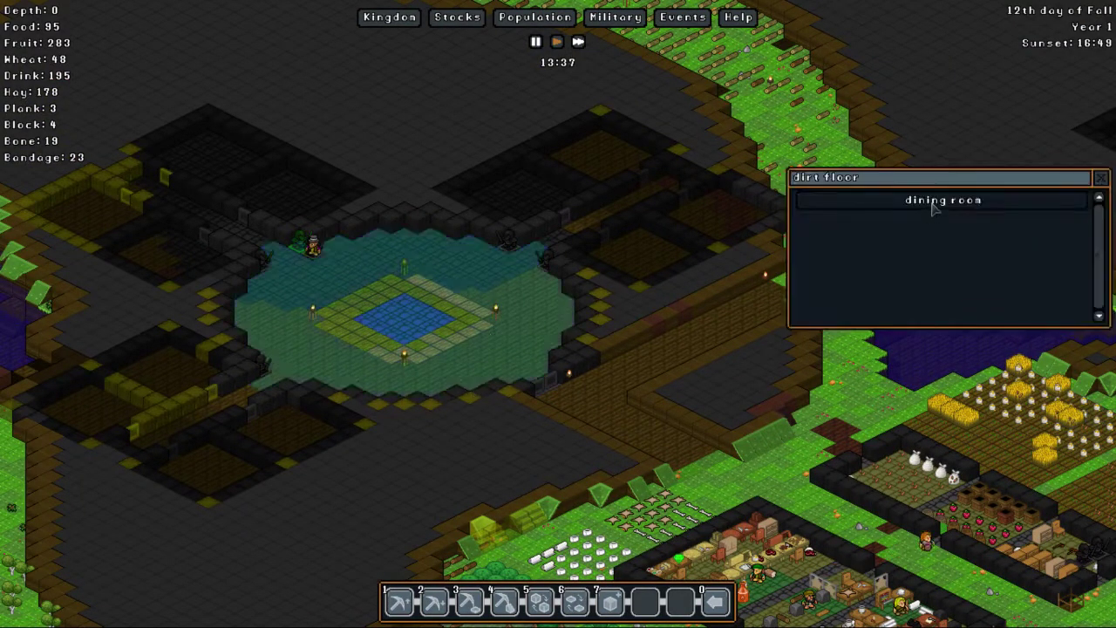
pyautogui.click(924, 209)
pyautogui.click(730, 234)
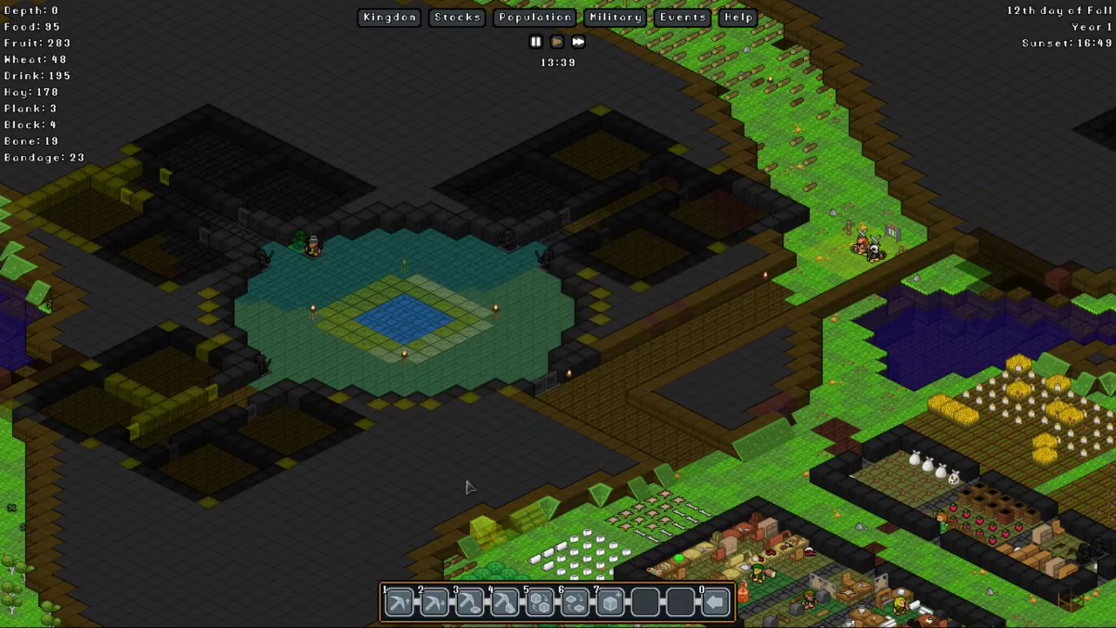
pyautogui.click(410, 341)
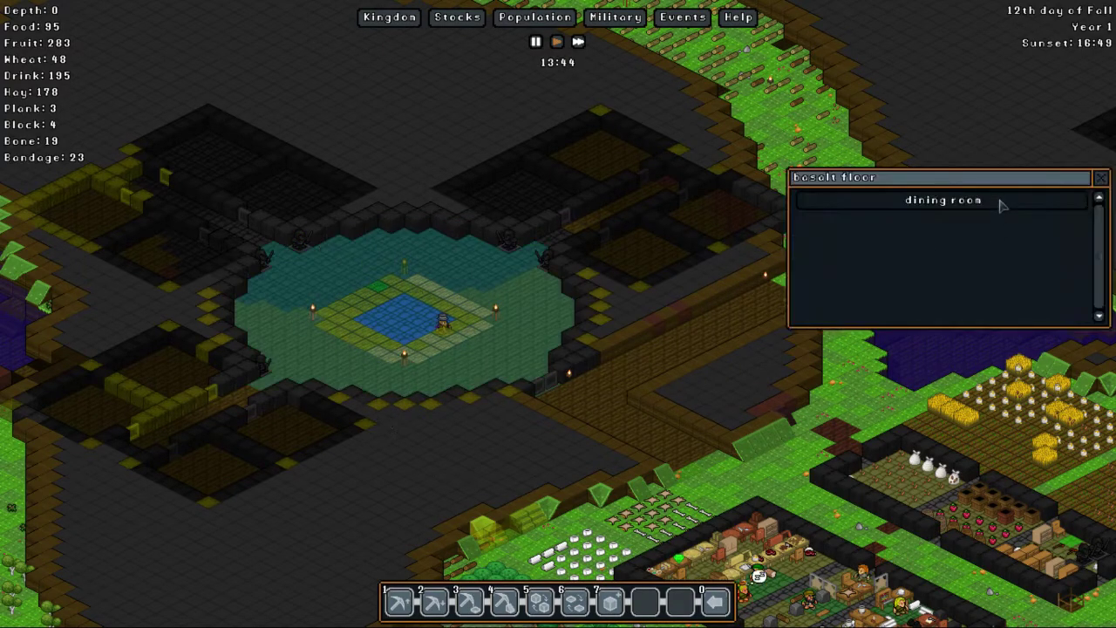
pyautogui.click(897, 206)
pyautogui.click(733, 236)
pyautogui.click(483, 292)
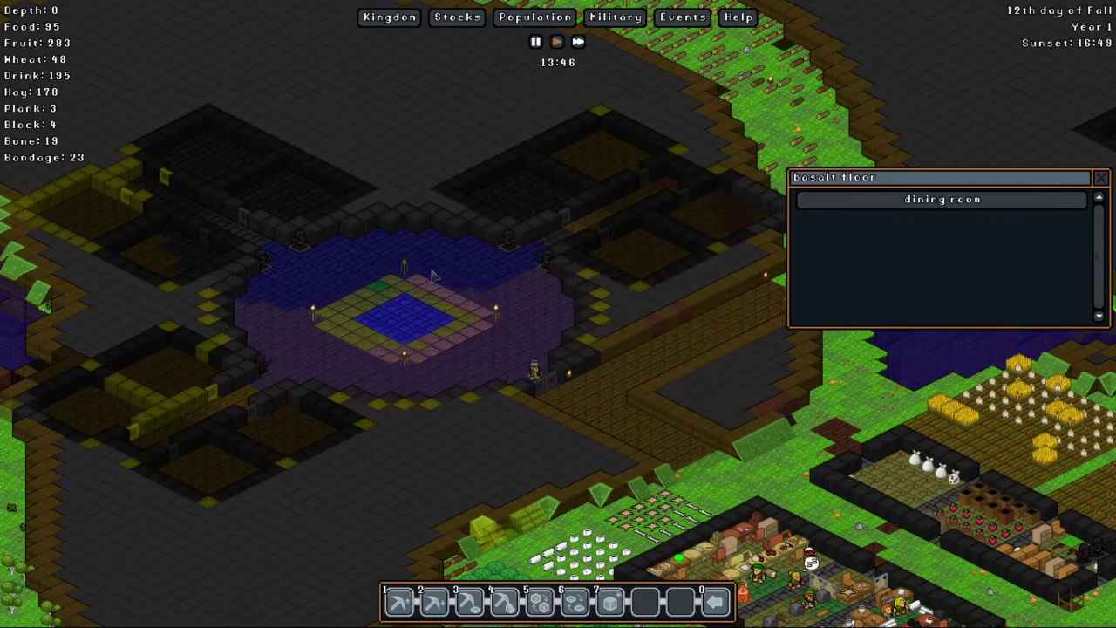
pyautogui.click(898, 205)
pyautogui.click(410, 290)
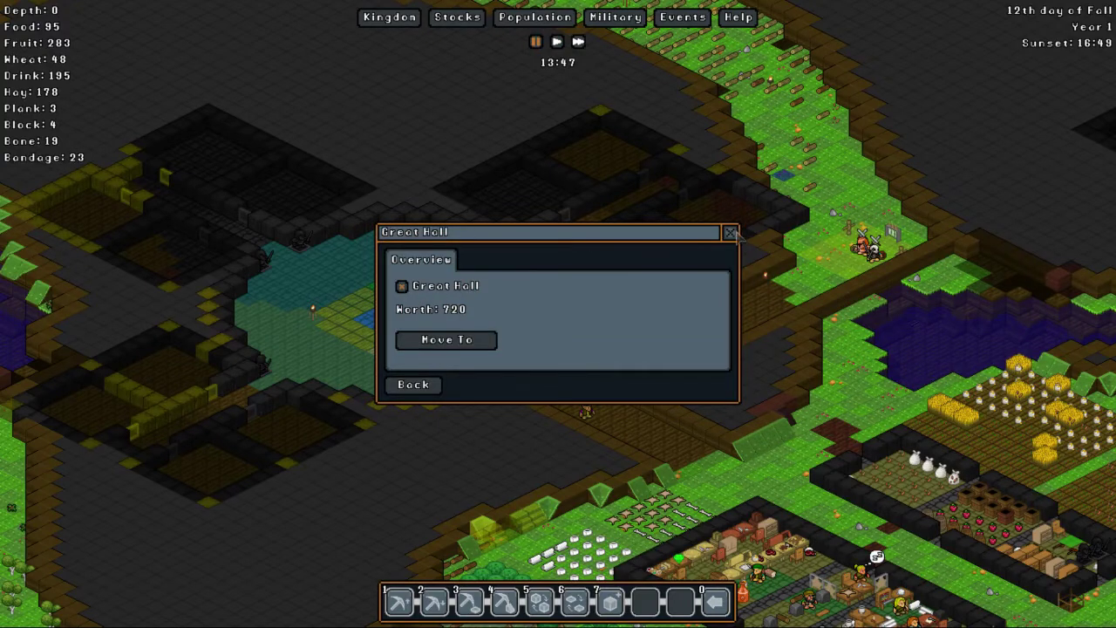
pyautogui.click(731, 232)
# Step: Inspect the birch floor tile's room details, then close them to resume play
pyautogui.press('Down')
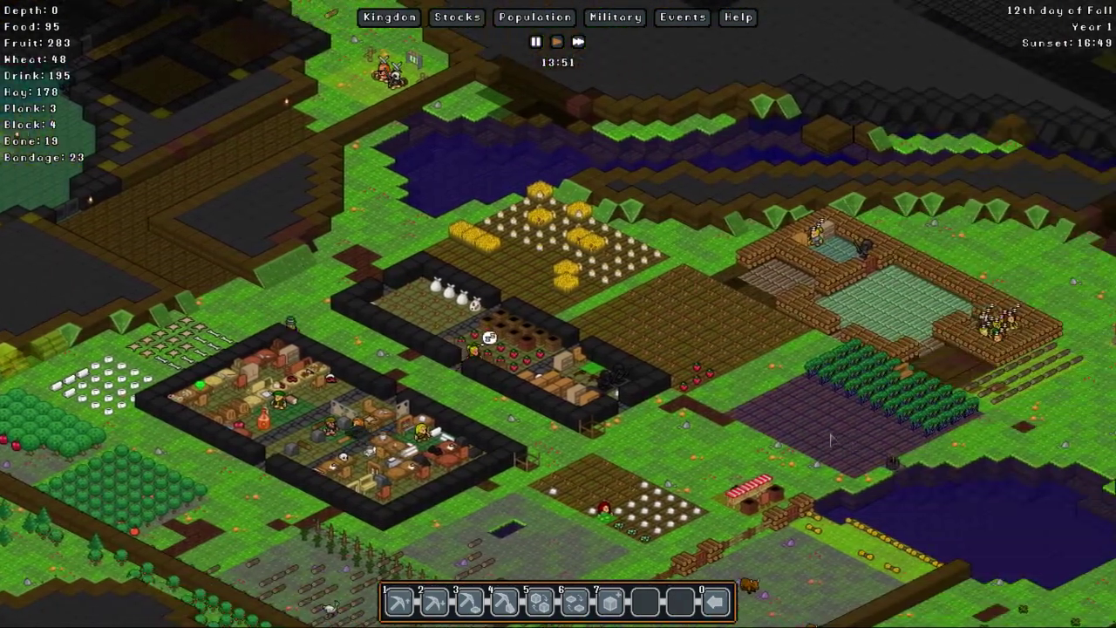
pyautogui.click(924, 310)
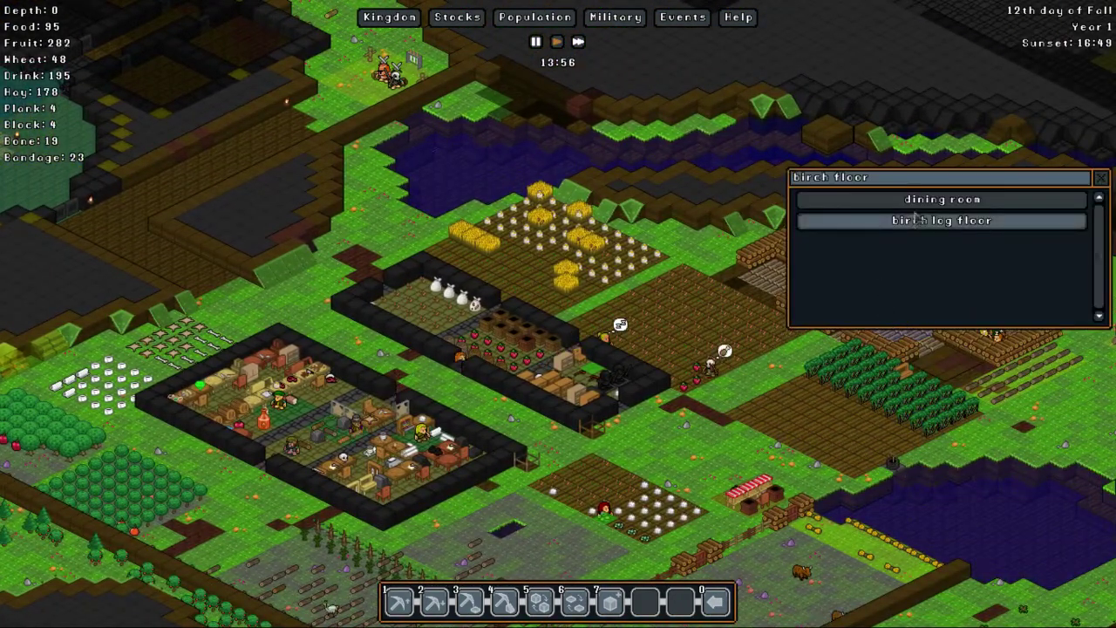
pyautogui.click(915, 201)
pyautogui.click(731, 233)
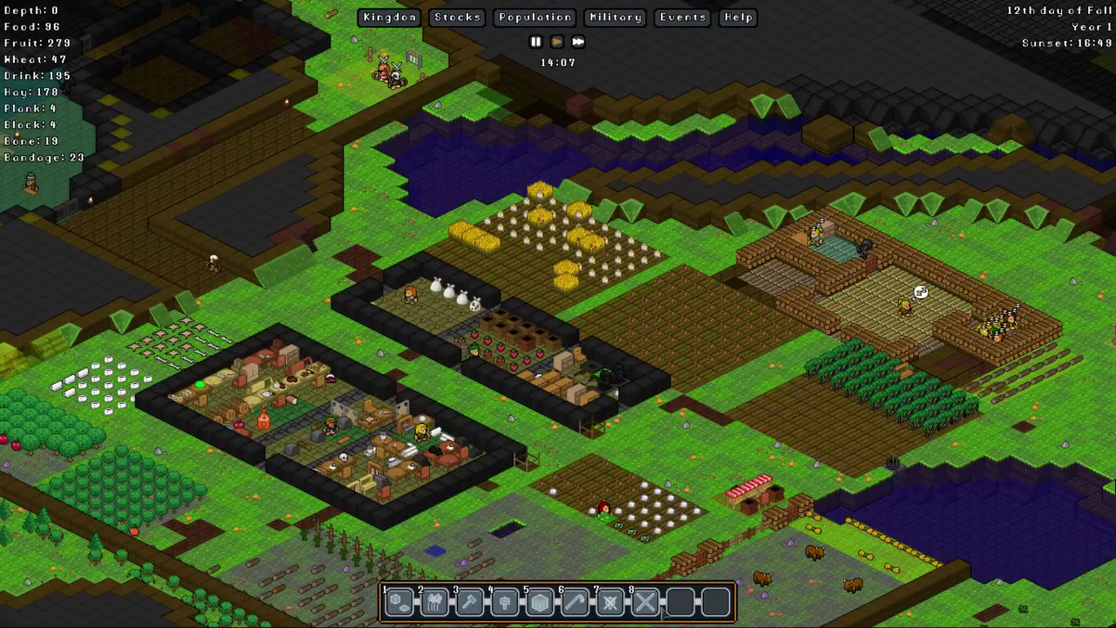
# Step: Mark a build area over the wooden enclosure, extending it 8 x 4 westward
pyautogui.press('Right')
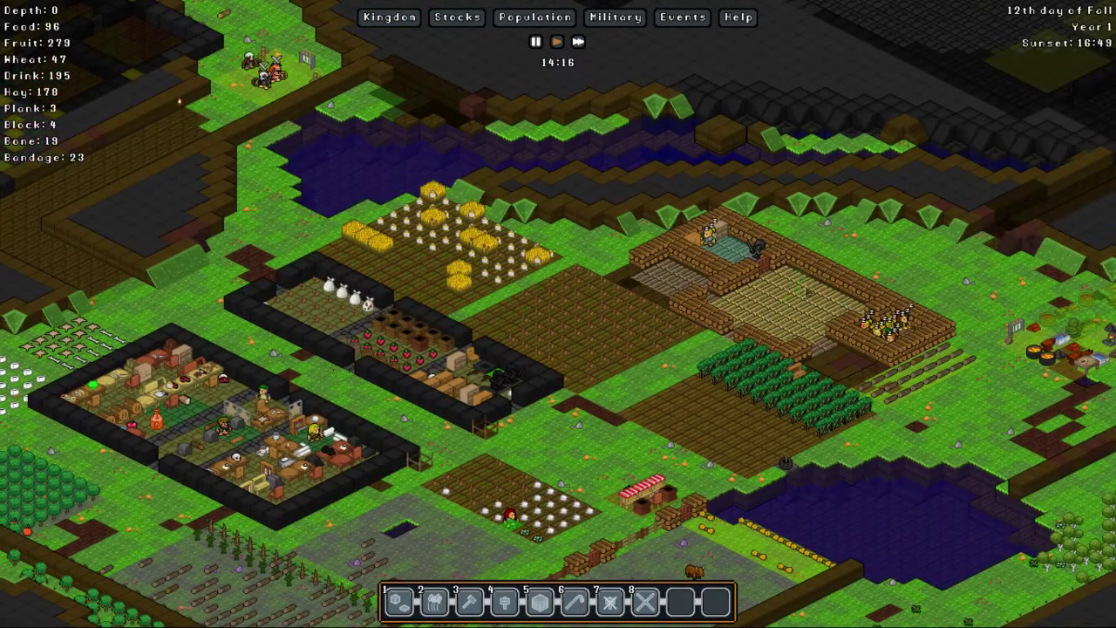
pyautogui.moveTo(862, 305); pyautogui.dragTo(776, 362)
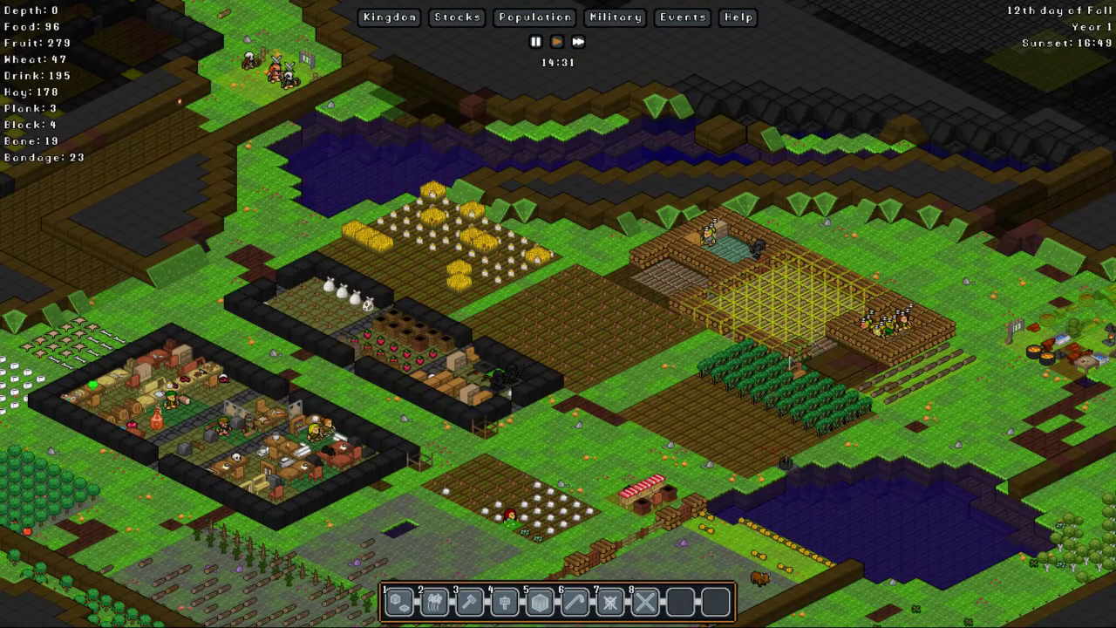
pyautogui.moveTo(827, 351); pyautogui.dragTo(825, 351)
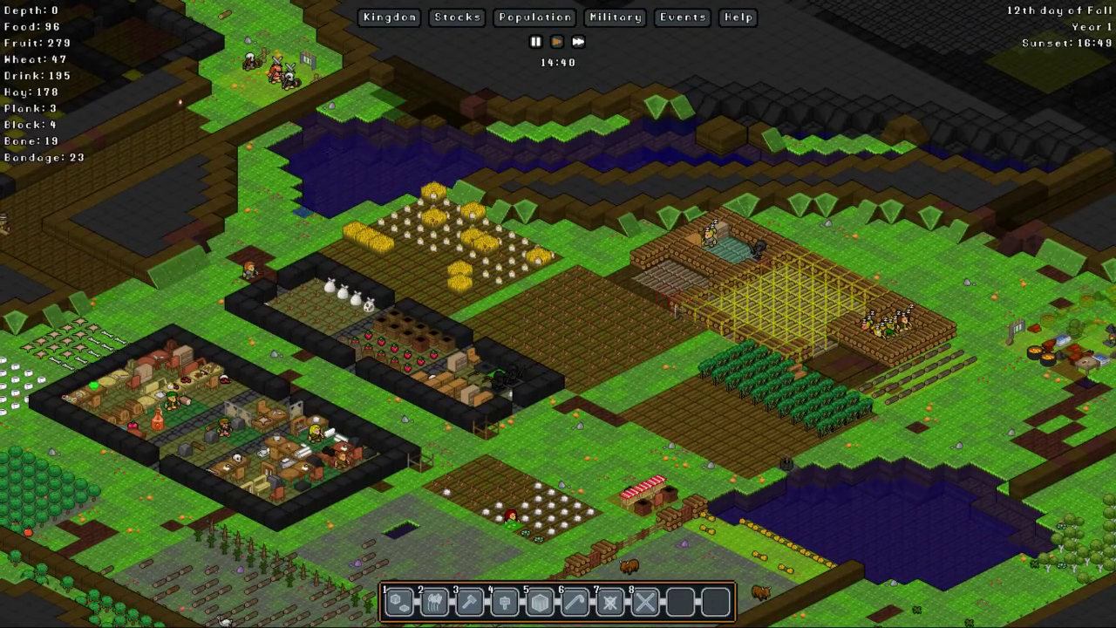
pyautogui.moveTo(650, 262); pyautogui.dragTo(715, 315)
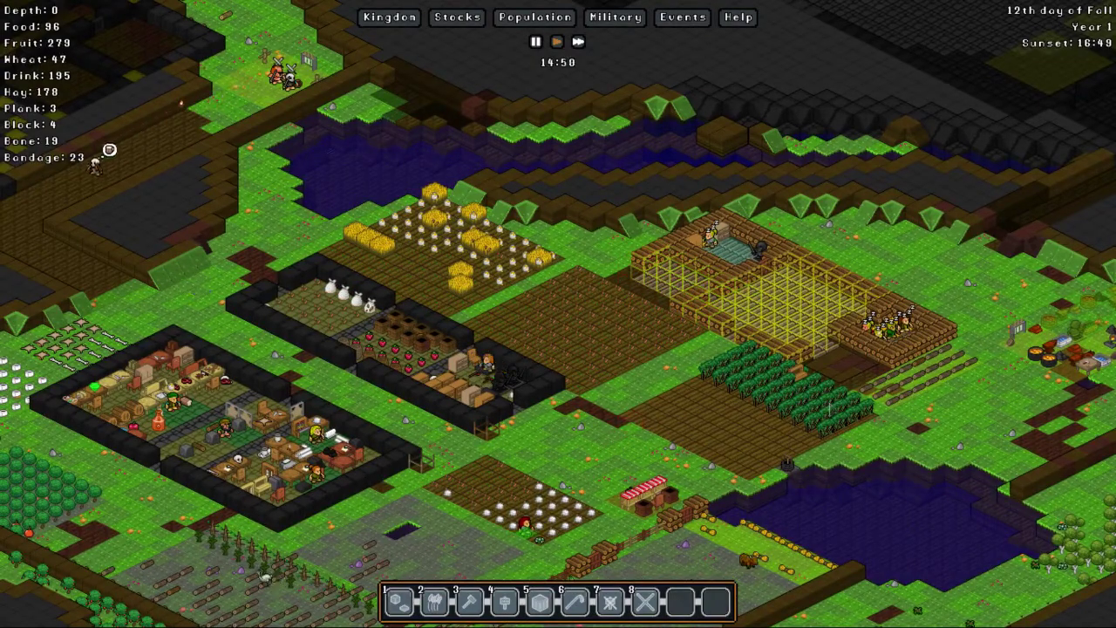
pyautogui.scroll(3)
pyautogui.scroll(-3)
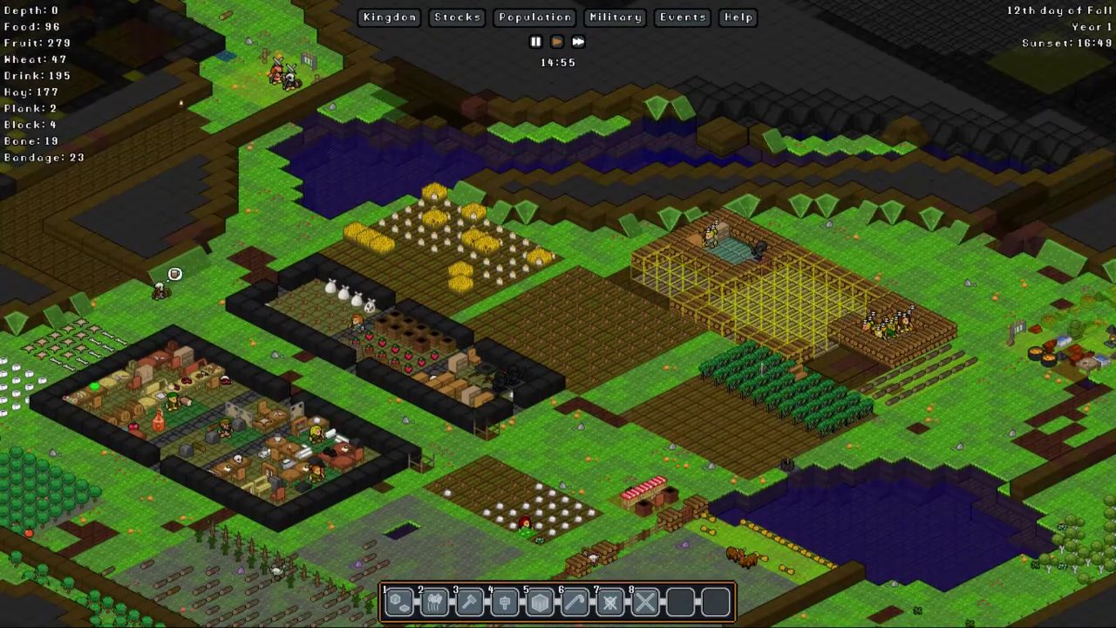
# Step: Pan the map around the enclosure to survey the planned build area
pyautogui.press('Right')
pyautogui.press('Down')
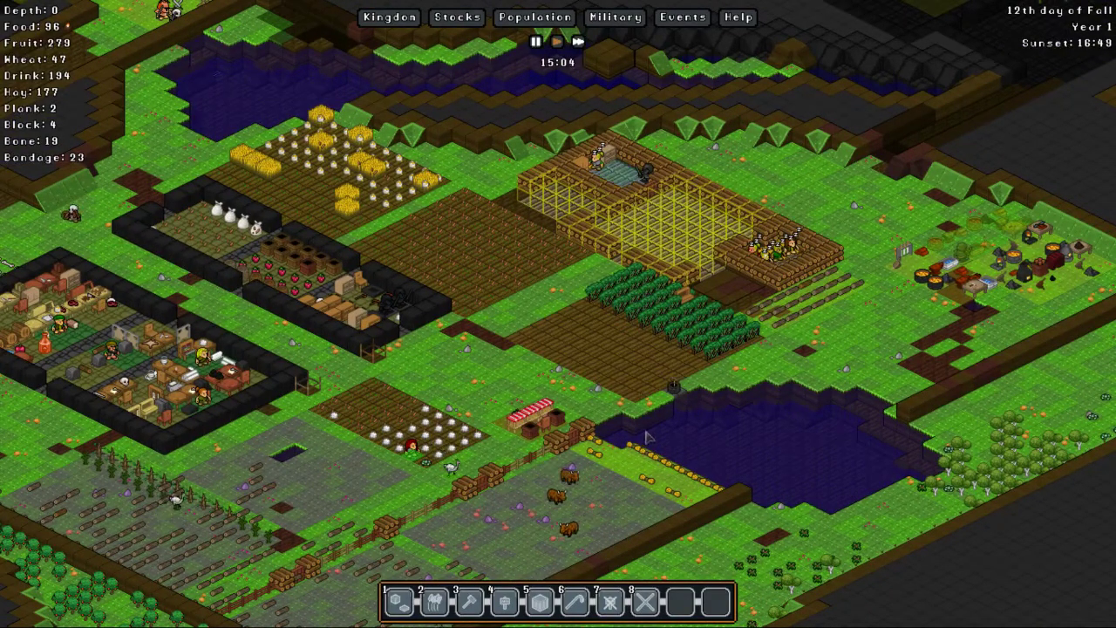
pyautogui.press('Left')
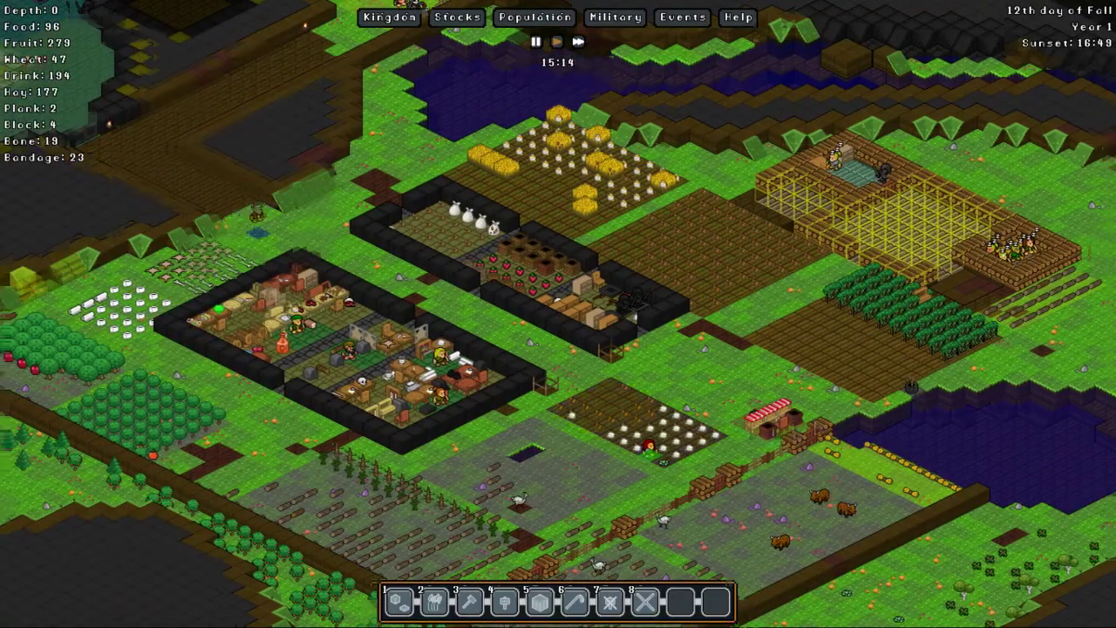
pyautogui.press('Up')
pyautogui.press('Down')
pyautogui.press('Down')
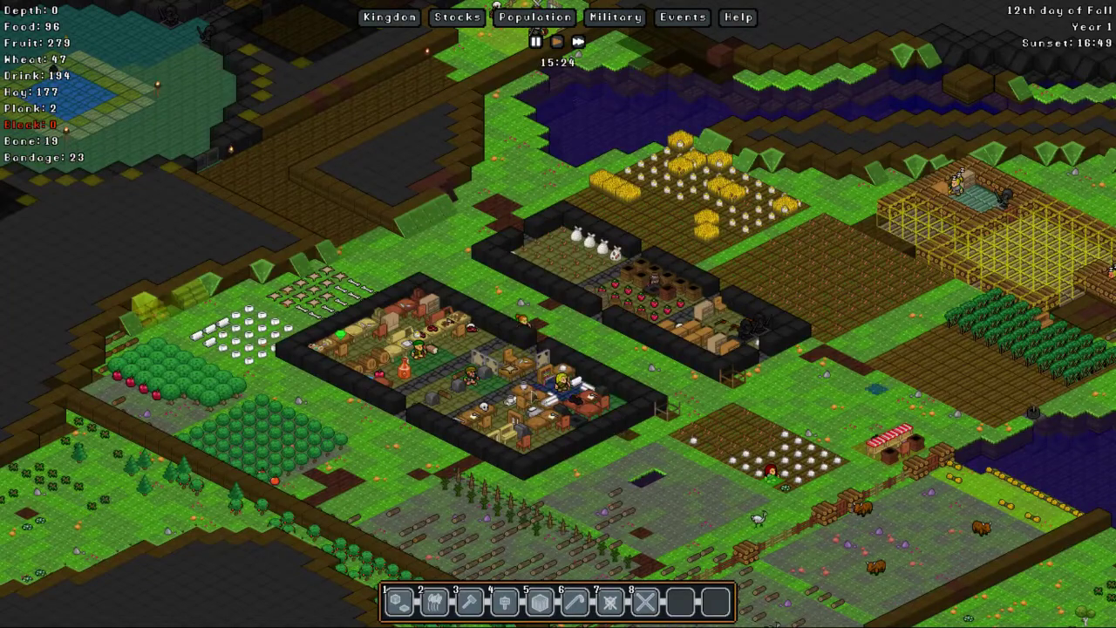
pyautogui.press('Down')
pyautogui.press('Right')
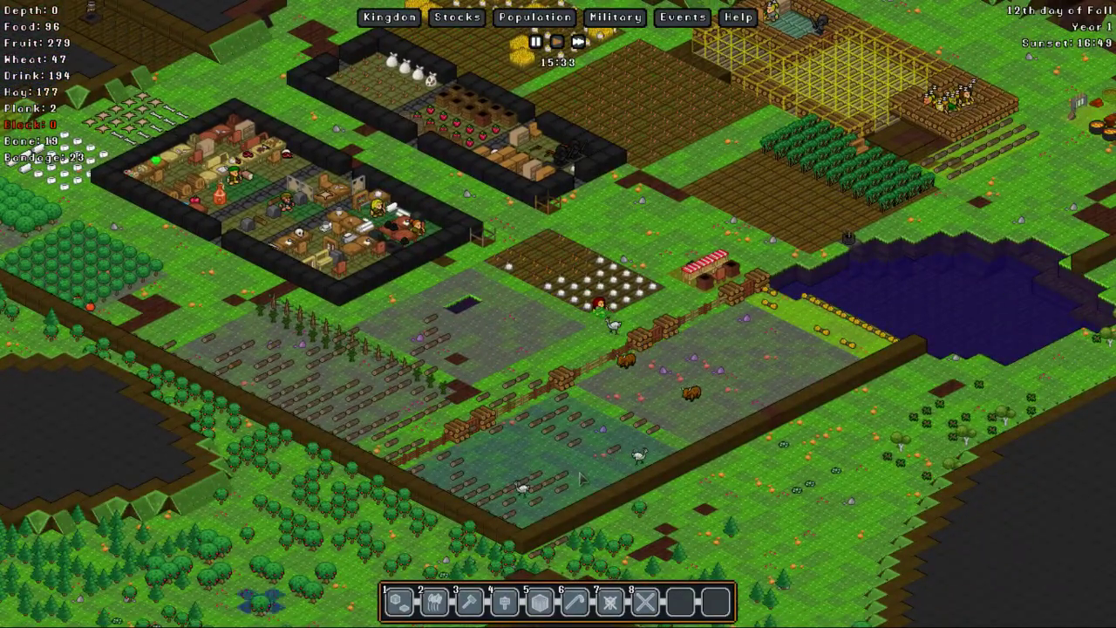
pyautogui.press('Left')
pyautogui.press('Left')
# Step: Look over the tailor's queued mattress jobs and close its orders
pyautogui.press('Up')
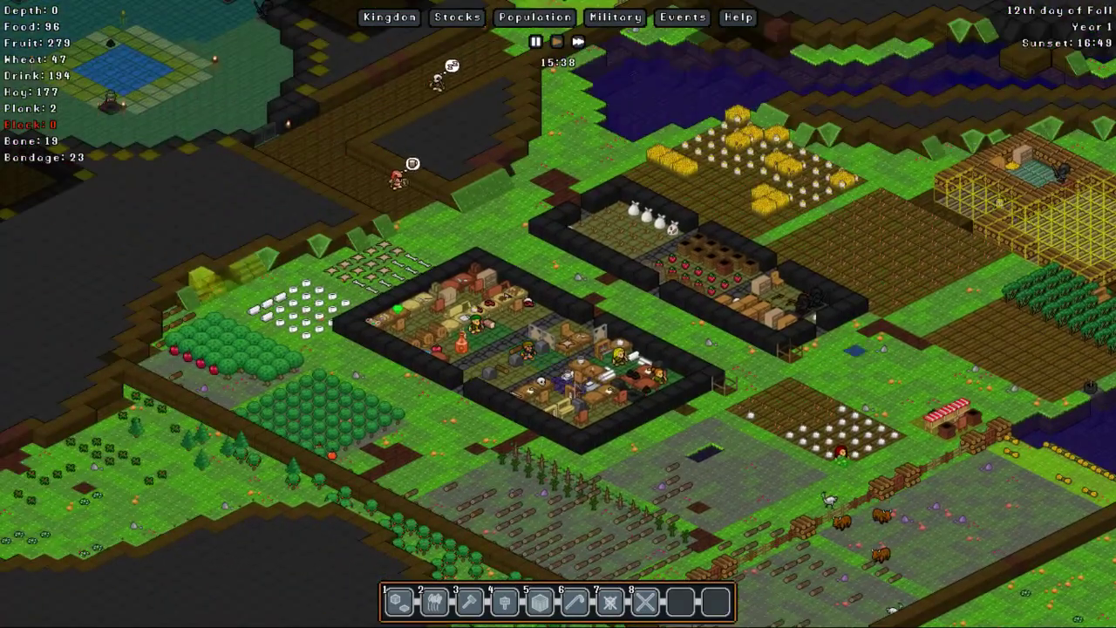
pyautogui.click(611, 384)
pyautogui.click(942, 220)
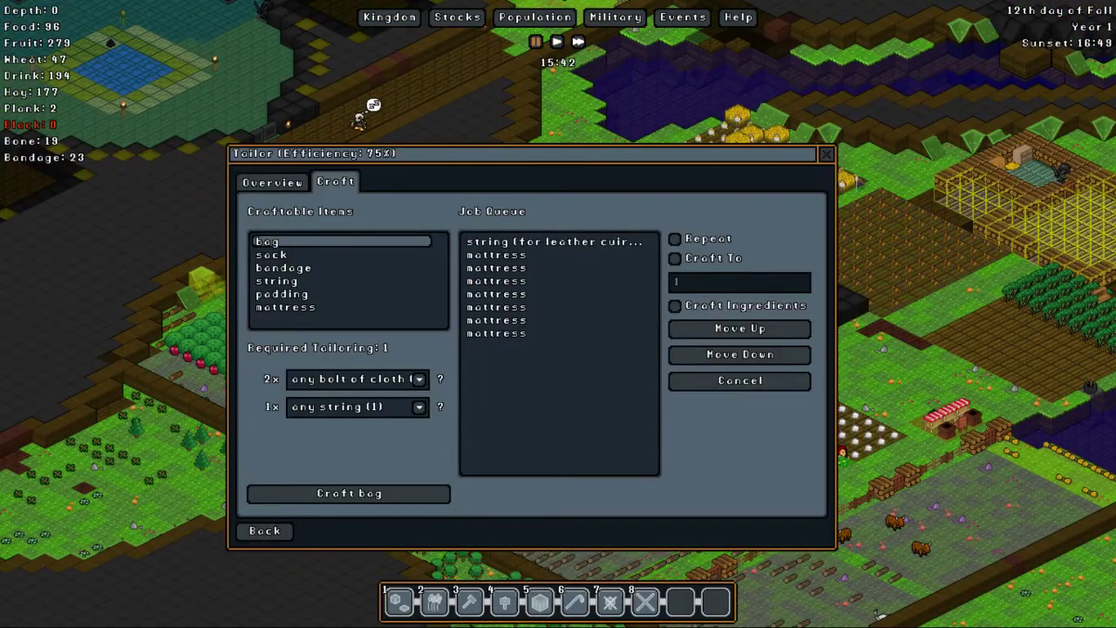
pyautogui.click(515, 335)
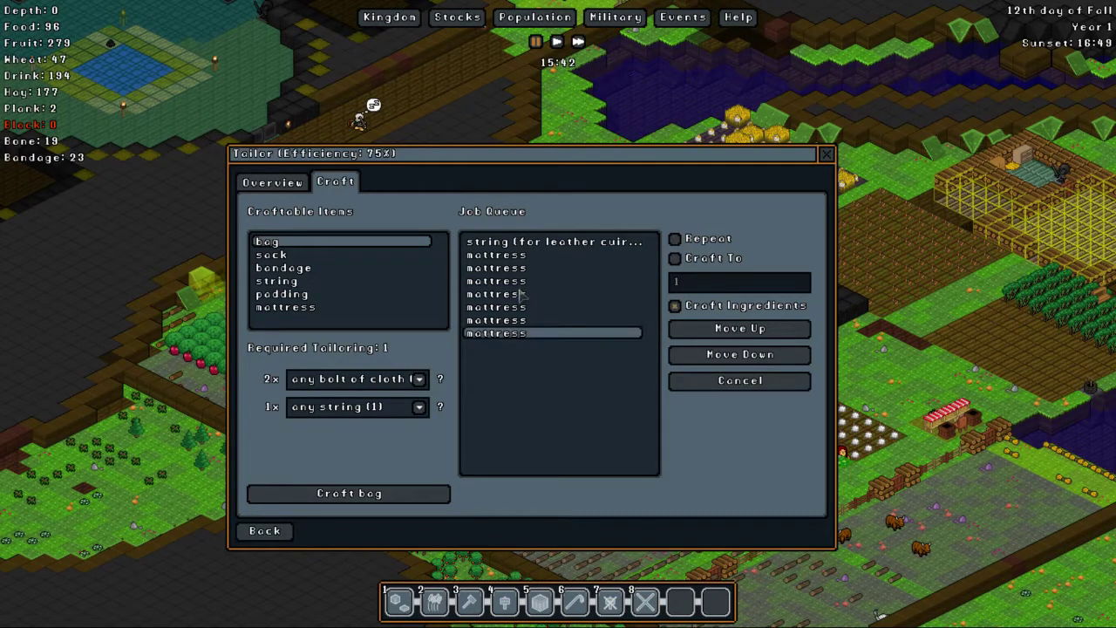
pyautogui.click(506, 295)
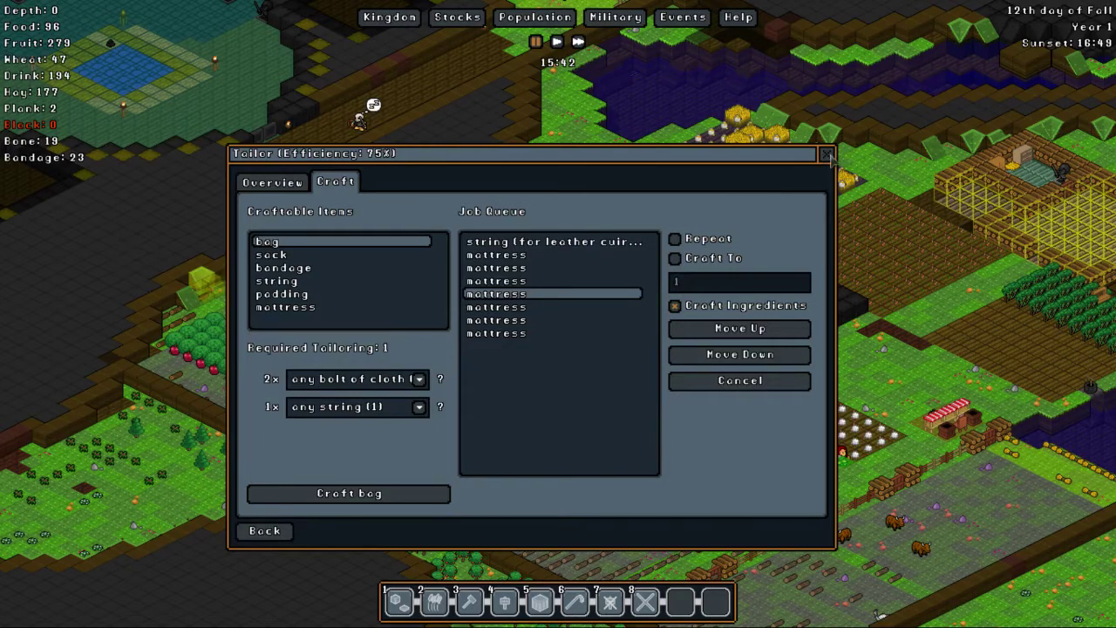
pyautogui.click(826, 156)
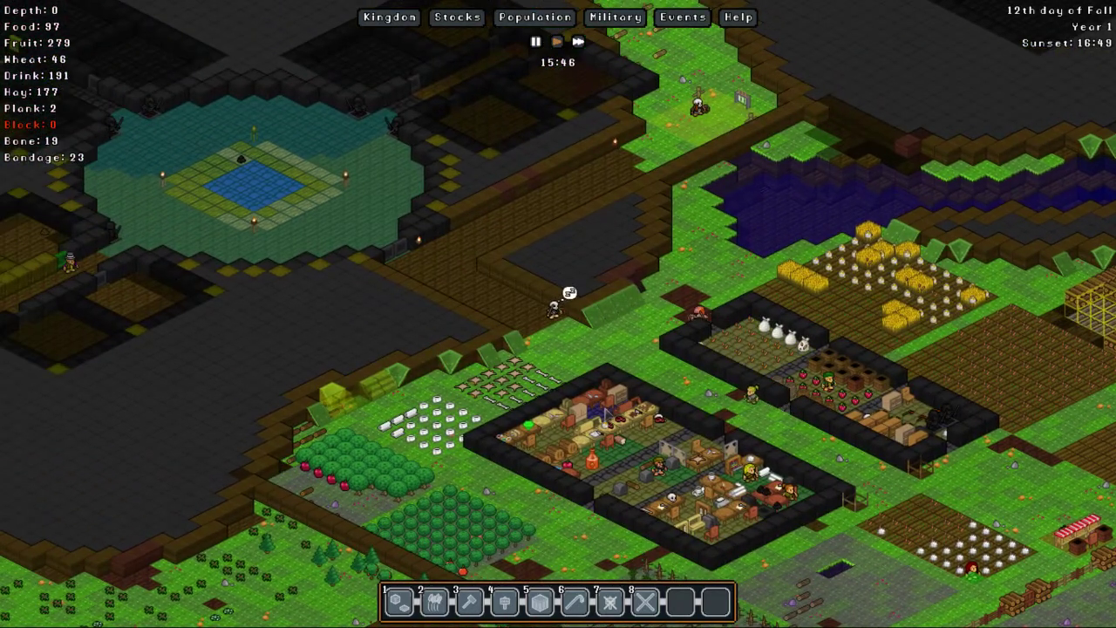
# Step: Work through the bed frame jobs in the carpenter workshop's crafting orders
pyautogui.click(912, 261)
pyautogui.click(914, 204)
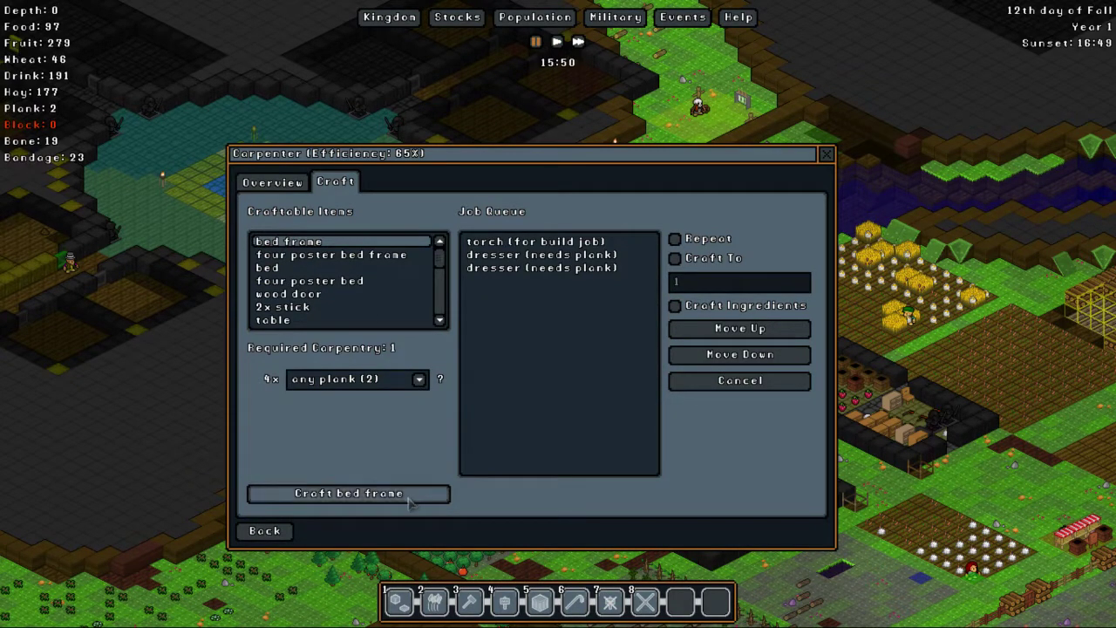
pyautogui.click(406, 494)
pyautogui.click(405, 495)
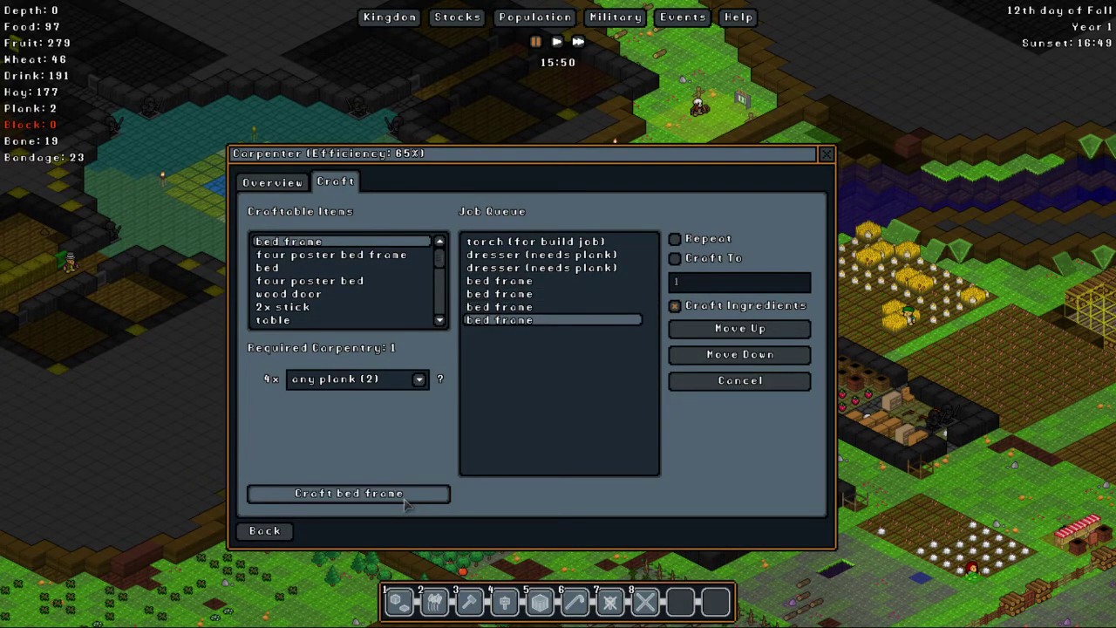
pyautogui.click(405, 494)
pyautogui.click(406, 494)
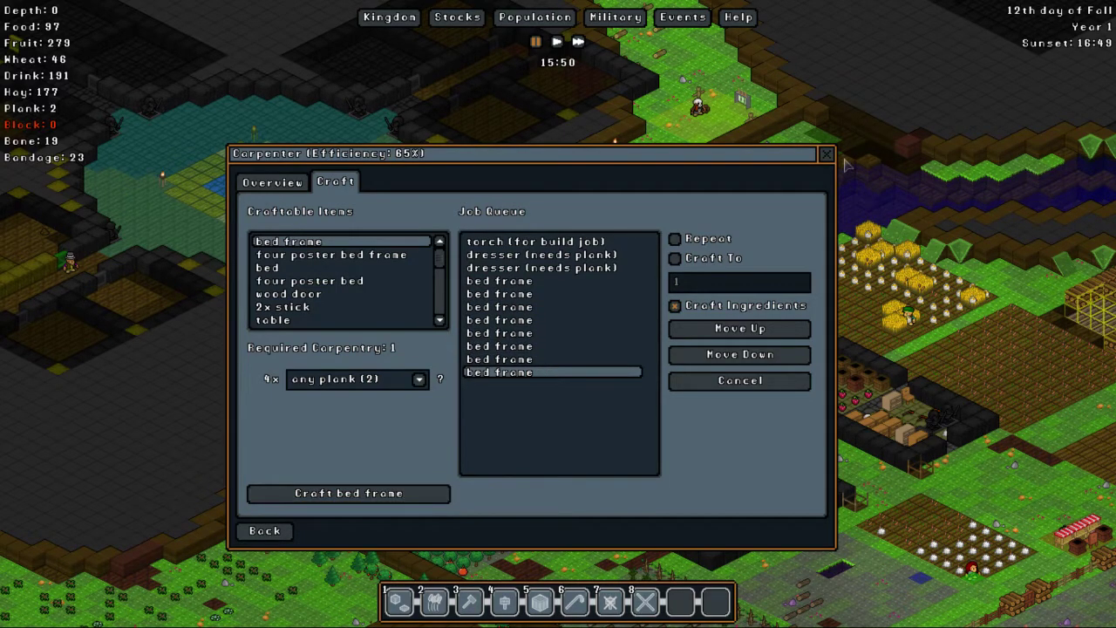
pyautogui.click(827, 154)
pyautogui.click(652, 359)
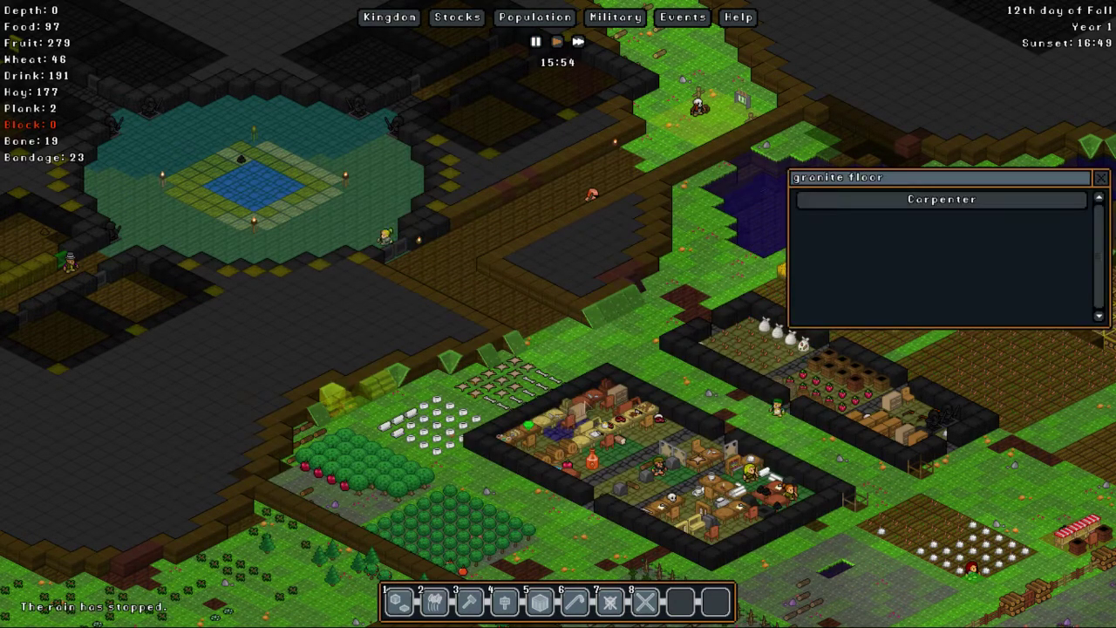
pyautogui.click(942, 199)
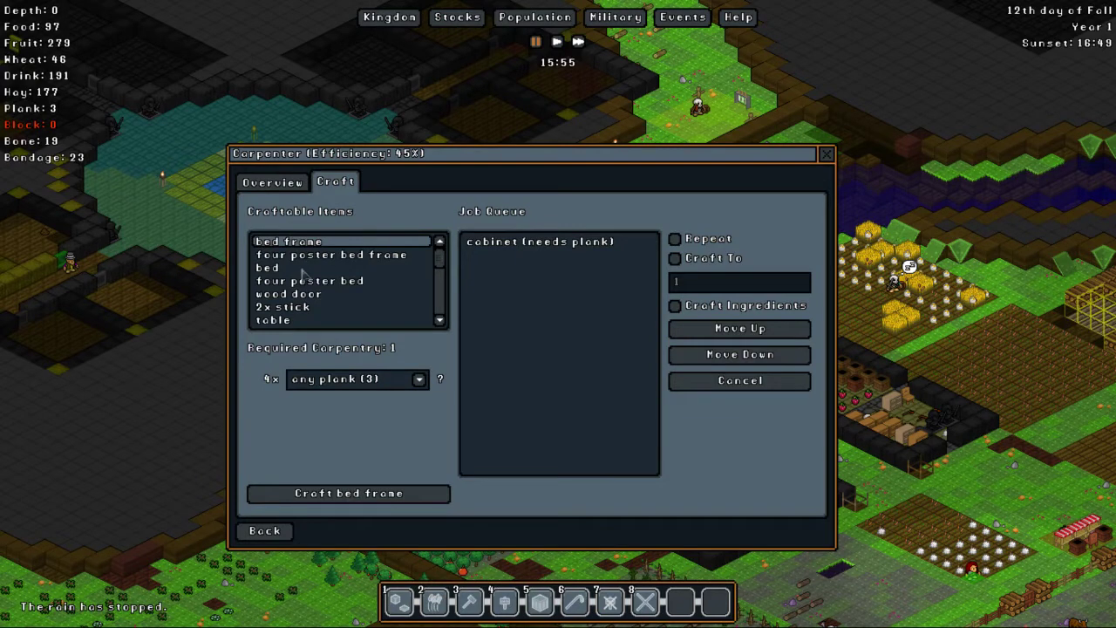
pyautogui.click(340, 494)
pyautogui.click(335, 494)
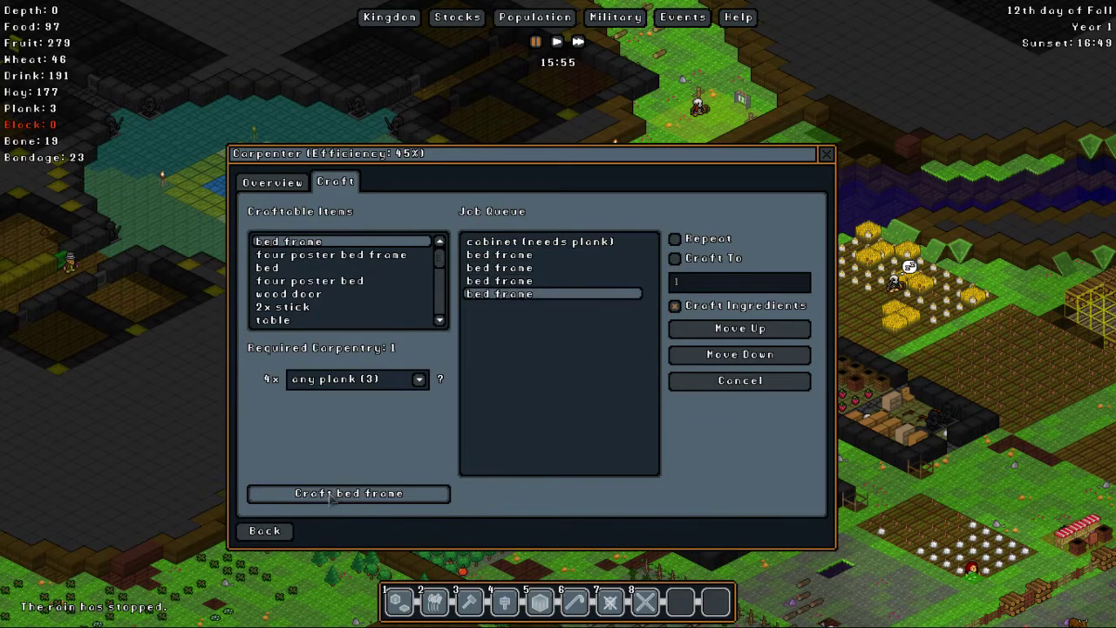
pyautogui.click(827, 155)
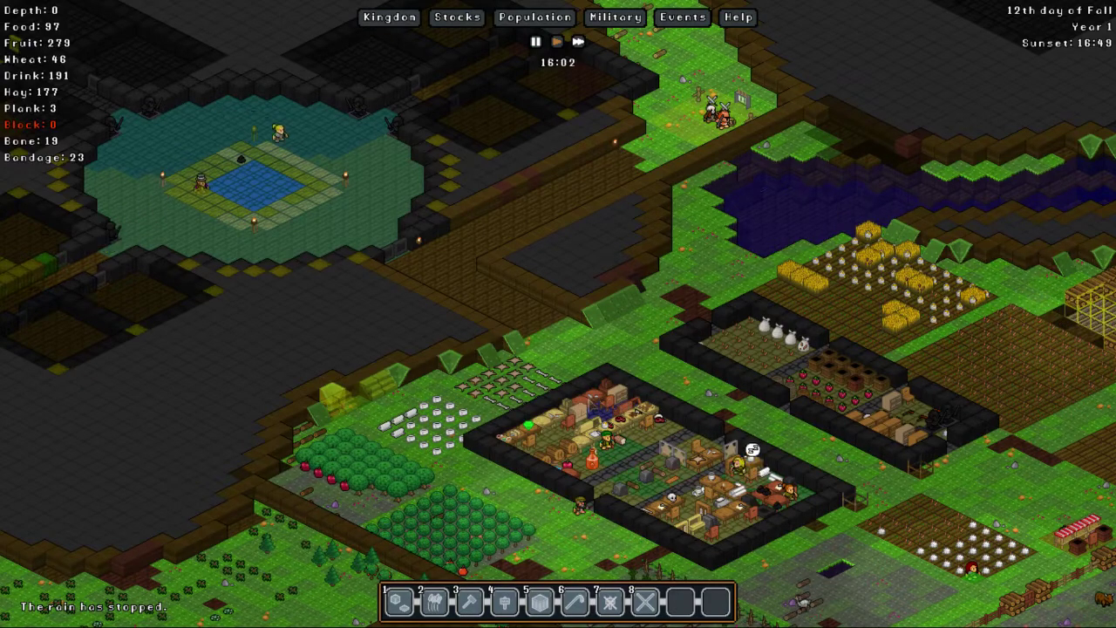
# Step: Cancel the four queued bed frame jobs at the first carpenter
pyautogui.click(767, 428)
pyautogui.click(942, 199)
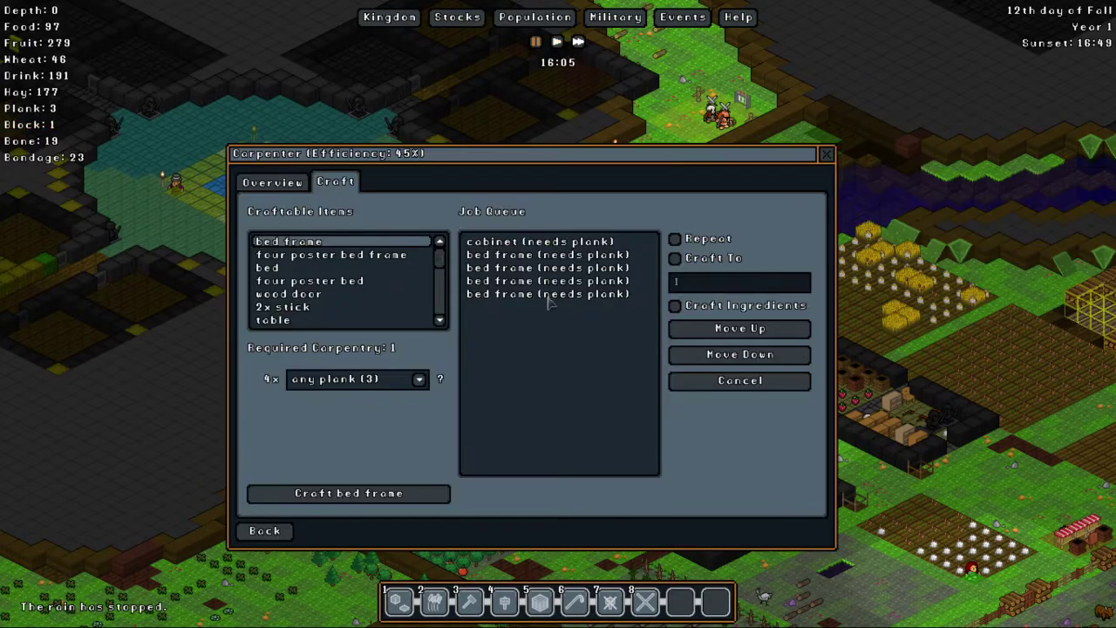
pyautogui.click(739, 381)
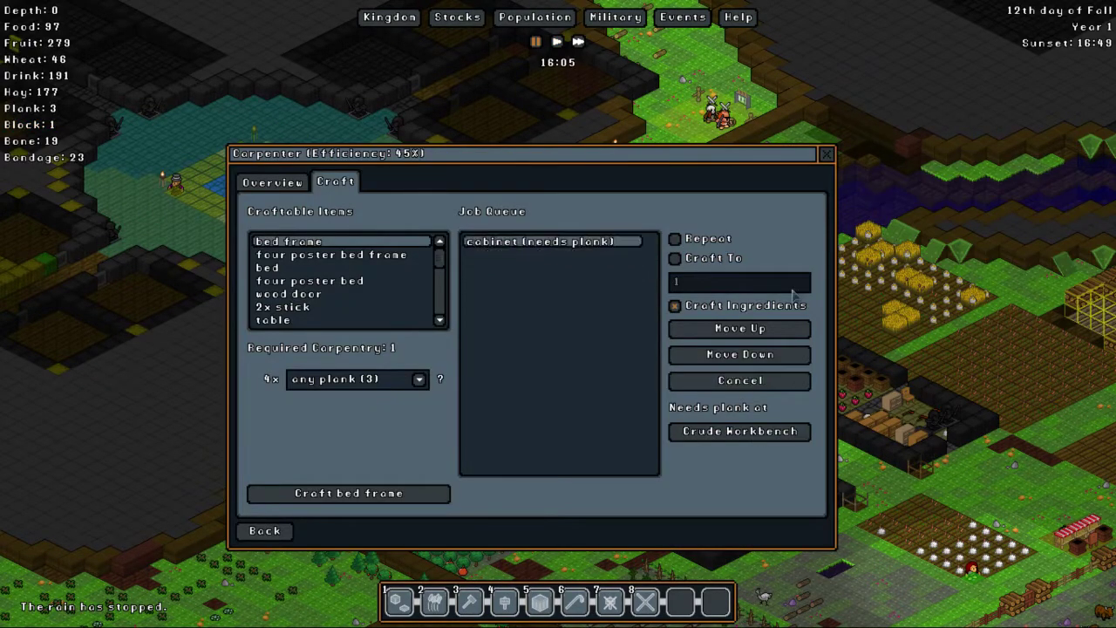
pyautogui.press('Escape')
# Step: Cancel all queued bed frame jobs at the second carpenter
pyautogui.click(772, 408)
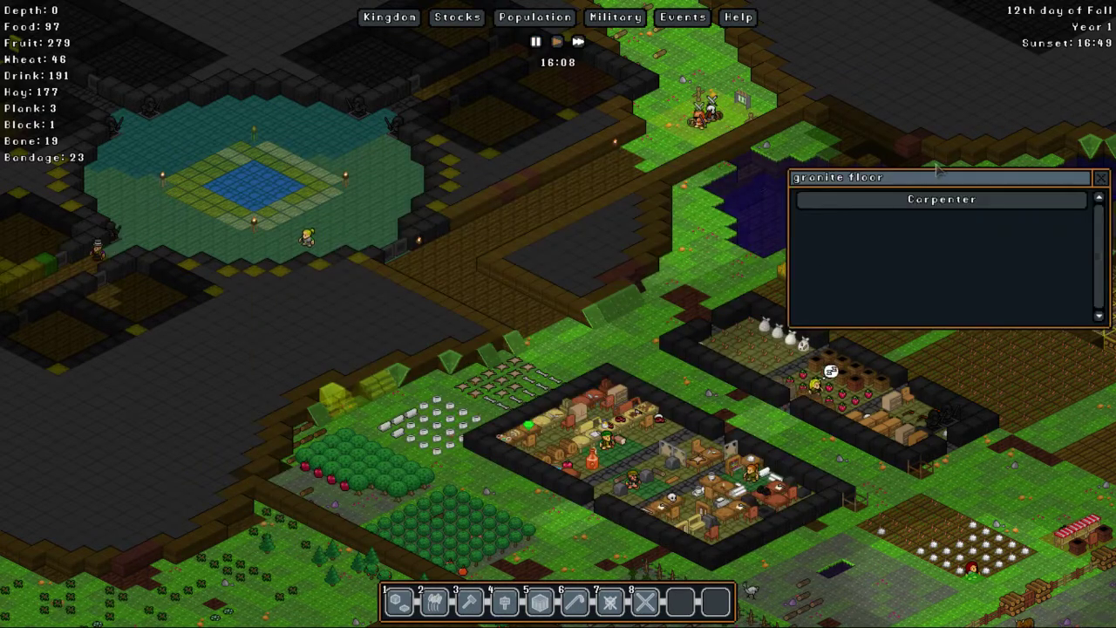
pyautogui.click(937, 202)
pyautogui.click(501, 372)
pyautogui.click(740, 380)
pyautogui.click(740, 380)
pyautogui.click(740, 380)
pyautogui.click(827, 155)
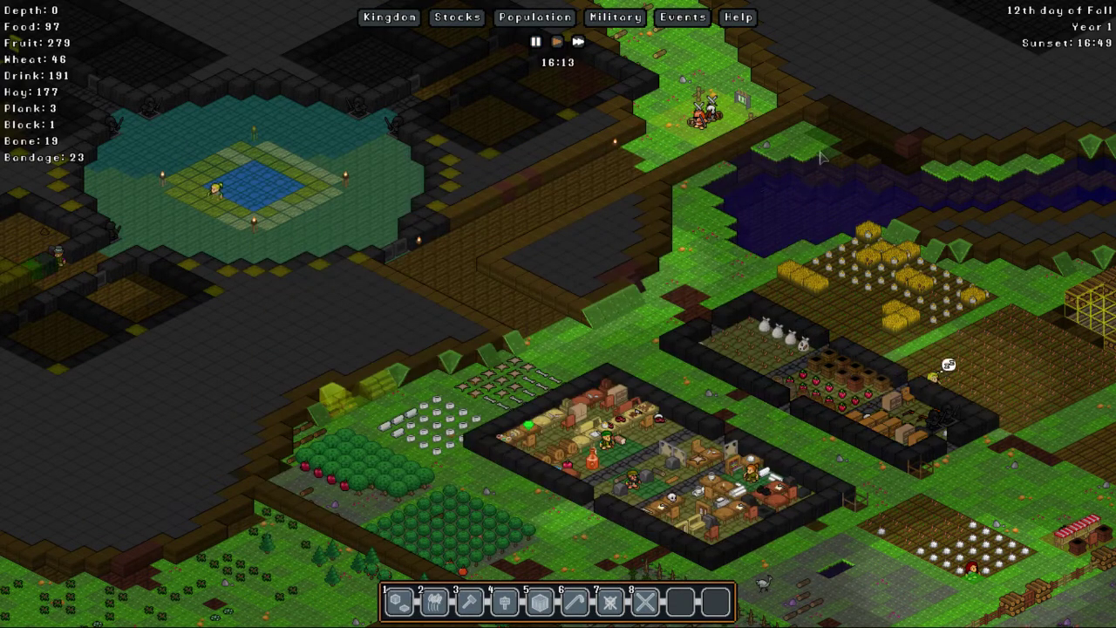
pyautogui.scroll(3)
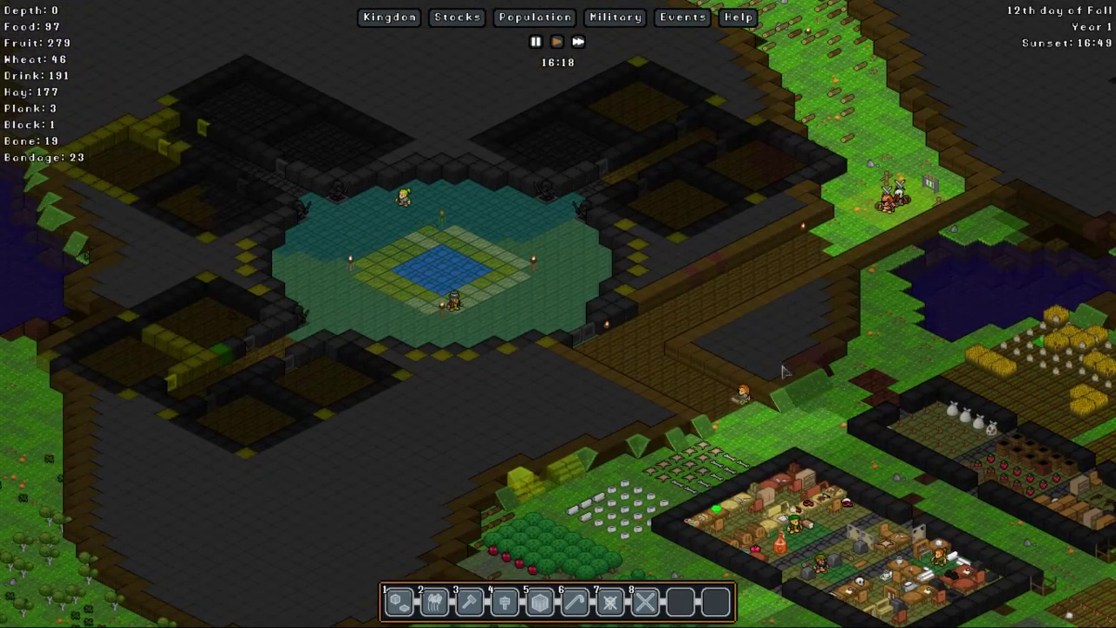
pyautogui.rightClick(759, 340)
pyautogui.moveTo(769, 386)
pyautogui.moveTo(988, 435)
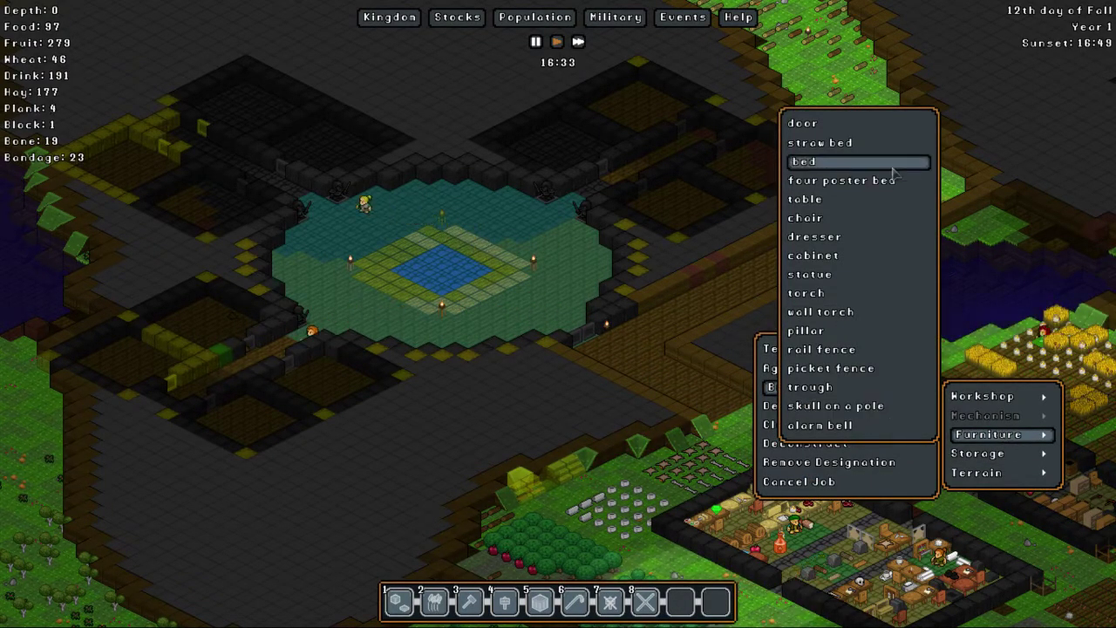
# Step: Build beds in the upper bedroom and a neighbouring bedroom
pyautogui.click(893, 165)
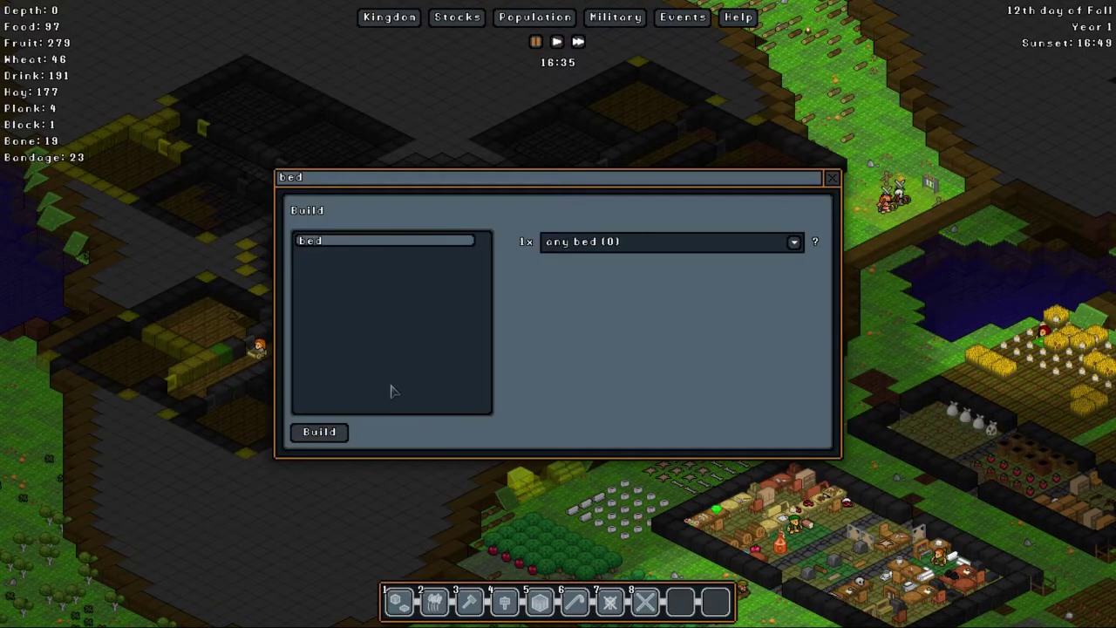
pyautogui.click(320, 432)
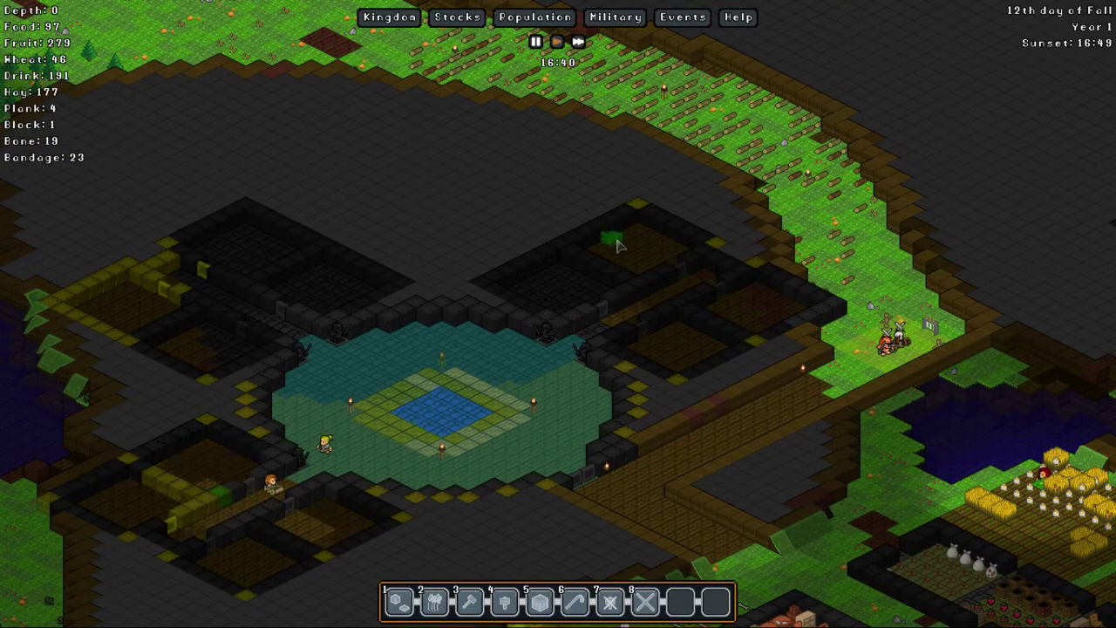
pyautogui.click(617, 246)
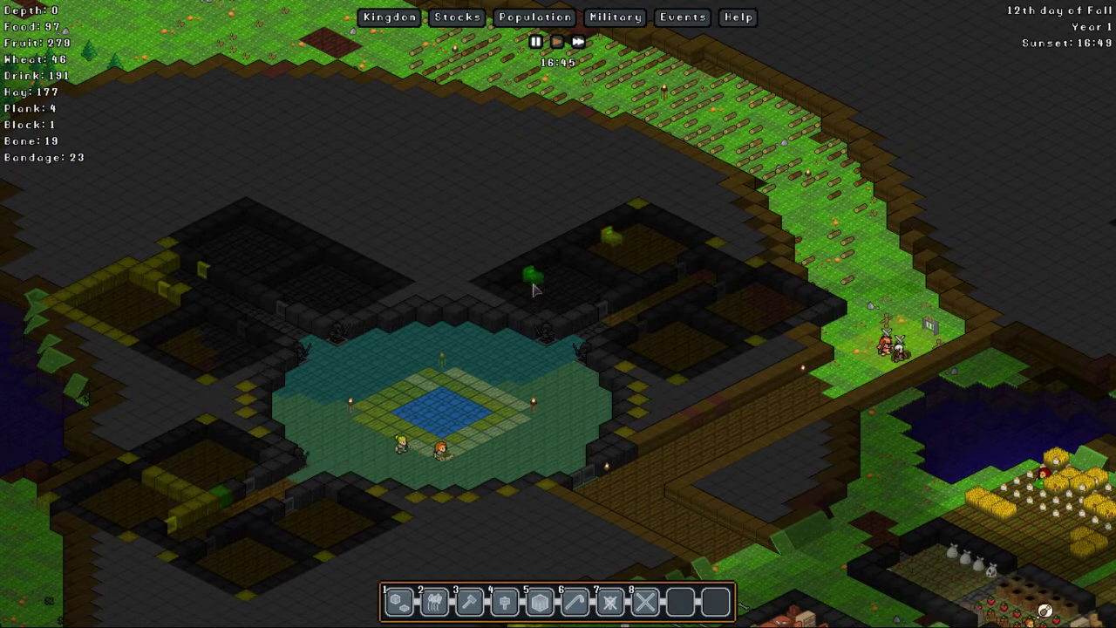
pyautogui.press('Right')
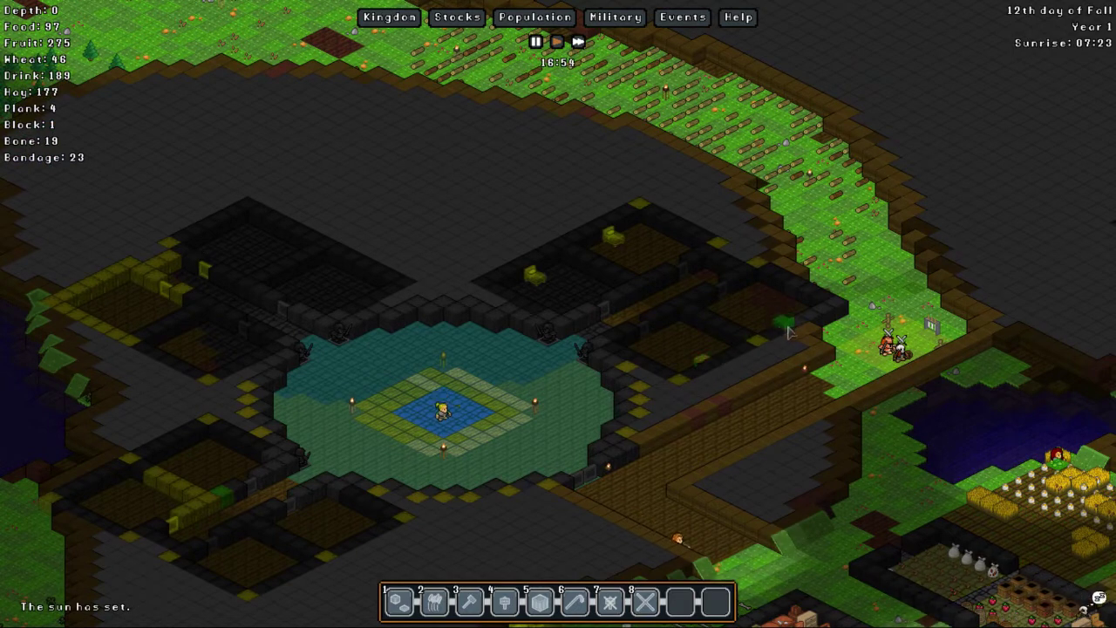
pyautogui.press('Left')
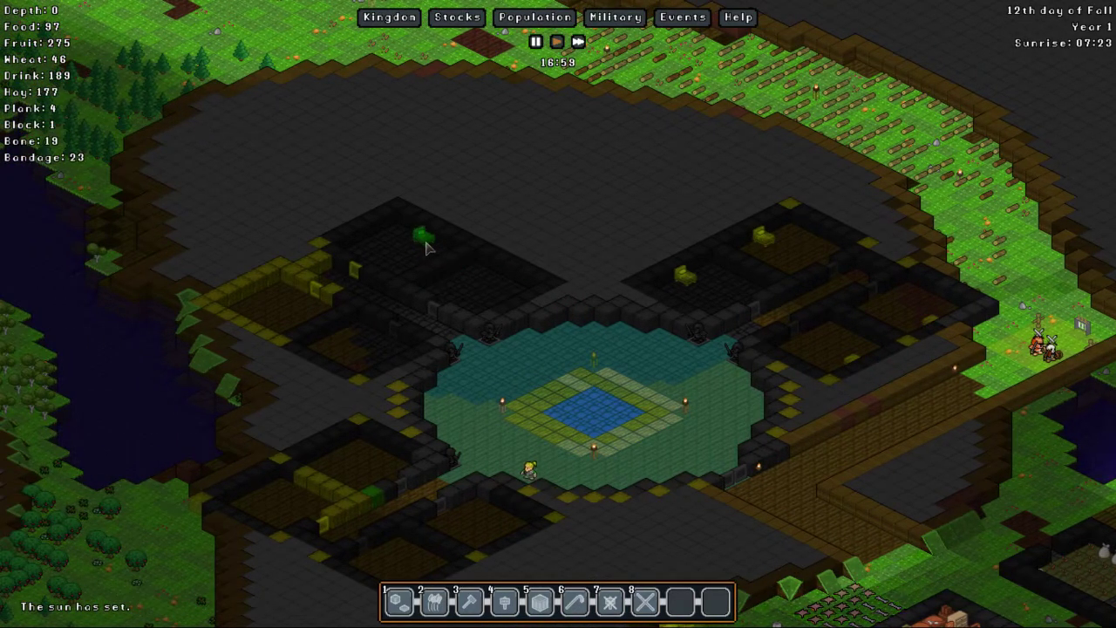
pyautogui.click(508, 285)
# Step: Place a bed in a lower-left bedroom and pan across the remaining rooms
pyautogui.press('Left')
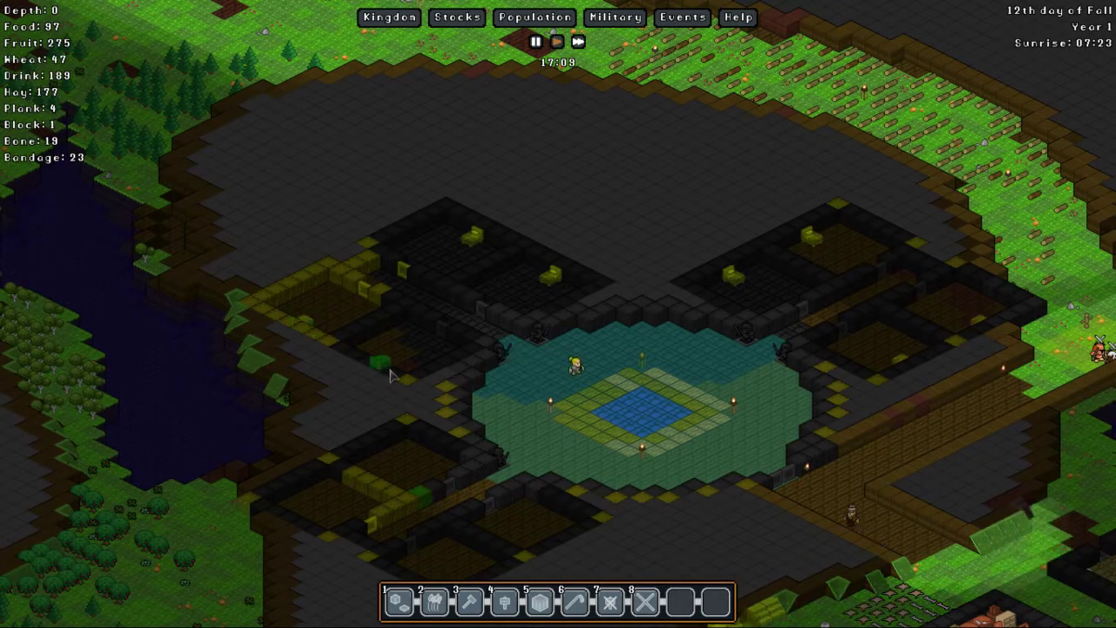
pyautogui.press('Down')
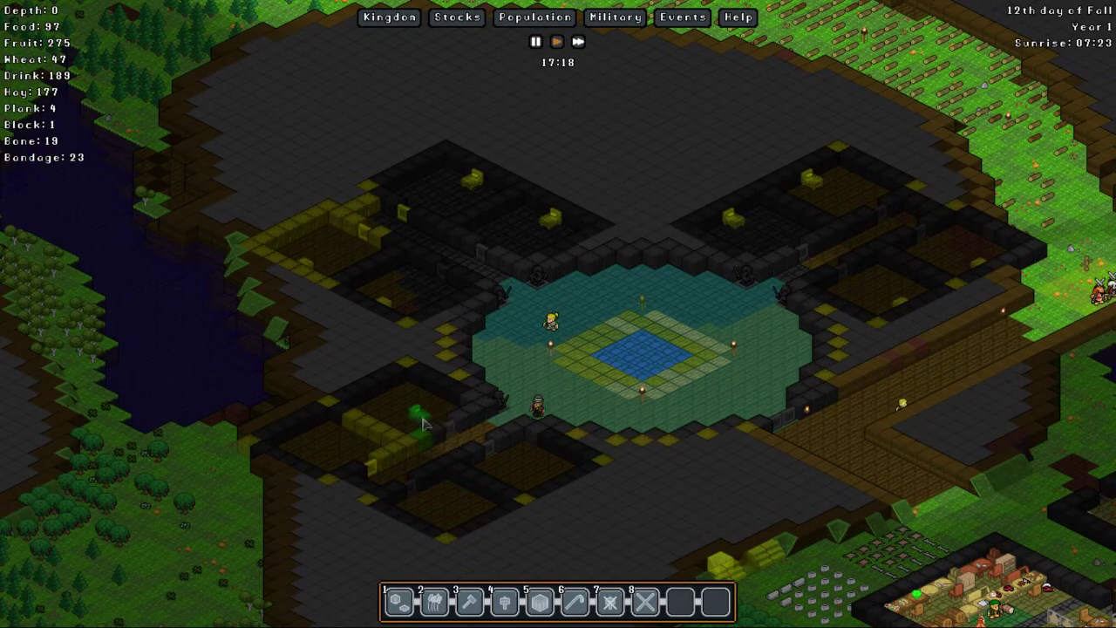
pyautogui.click(388, 408)
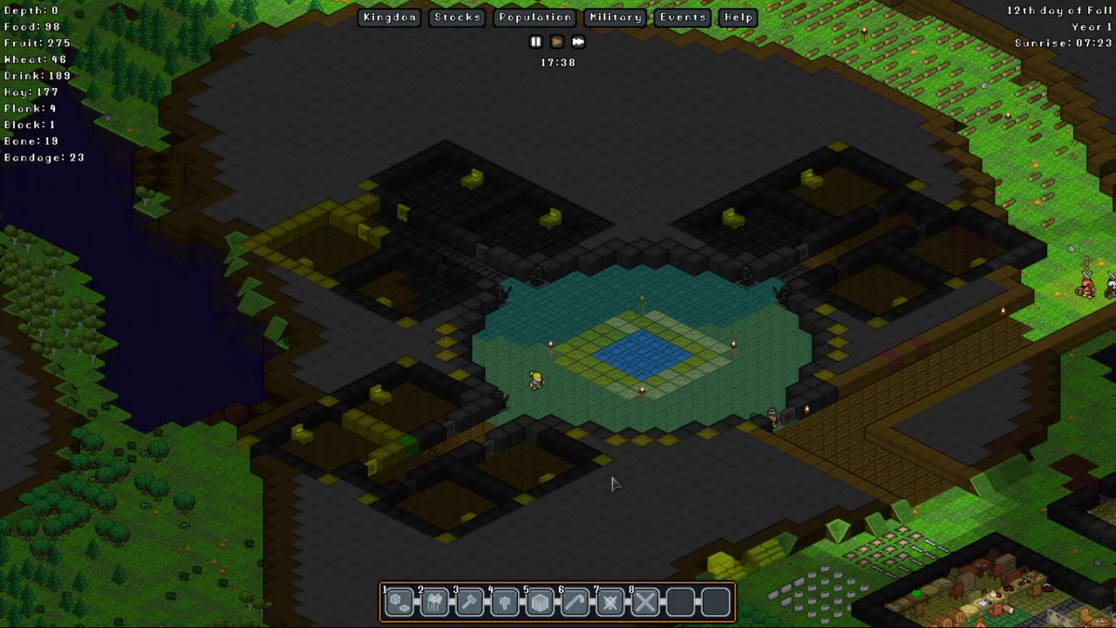
pyautogui.press('Down')
pyautogui.press('Right')
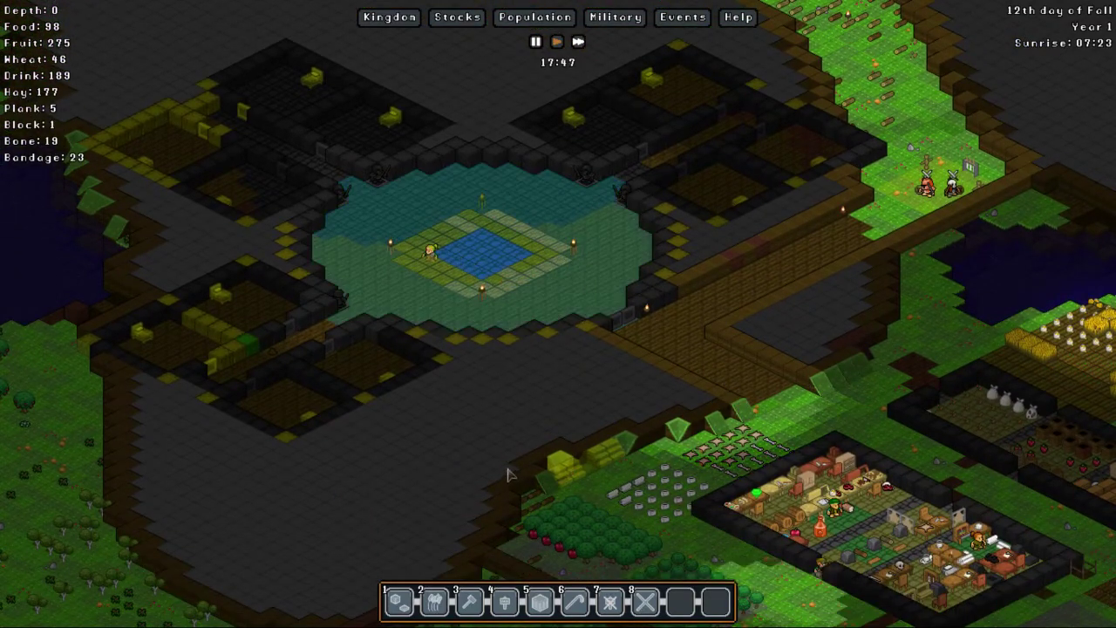
pyautogui.press('Right')
pyautogui.press('Right')
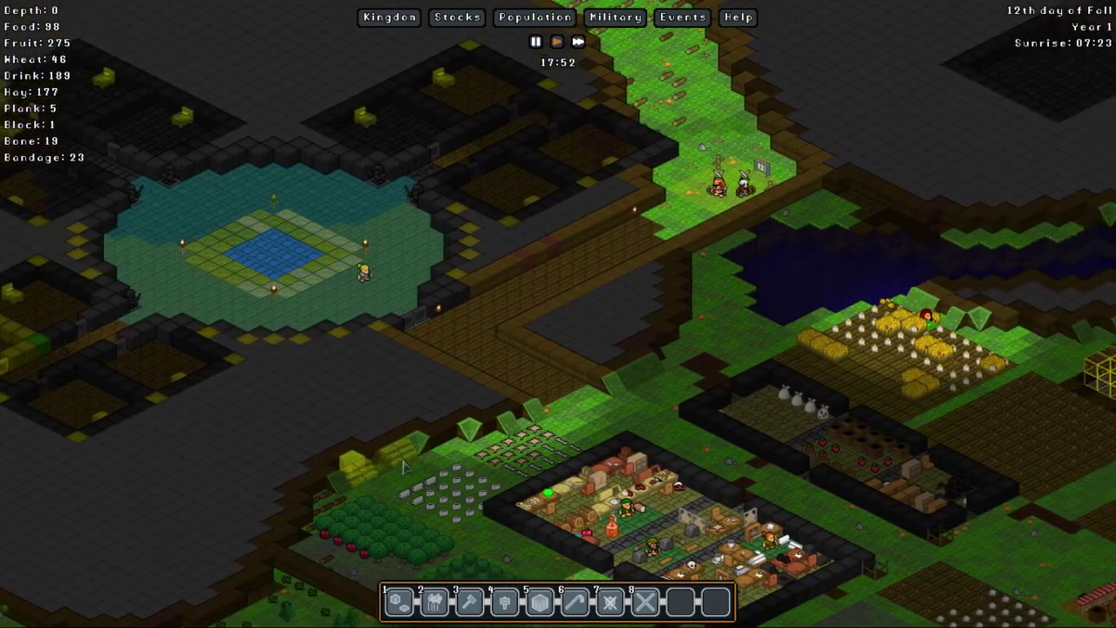
pyautogui.press('Right')
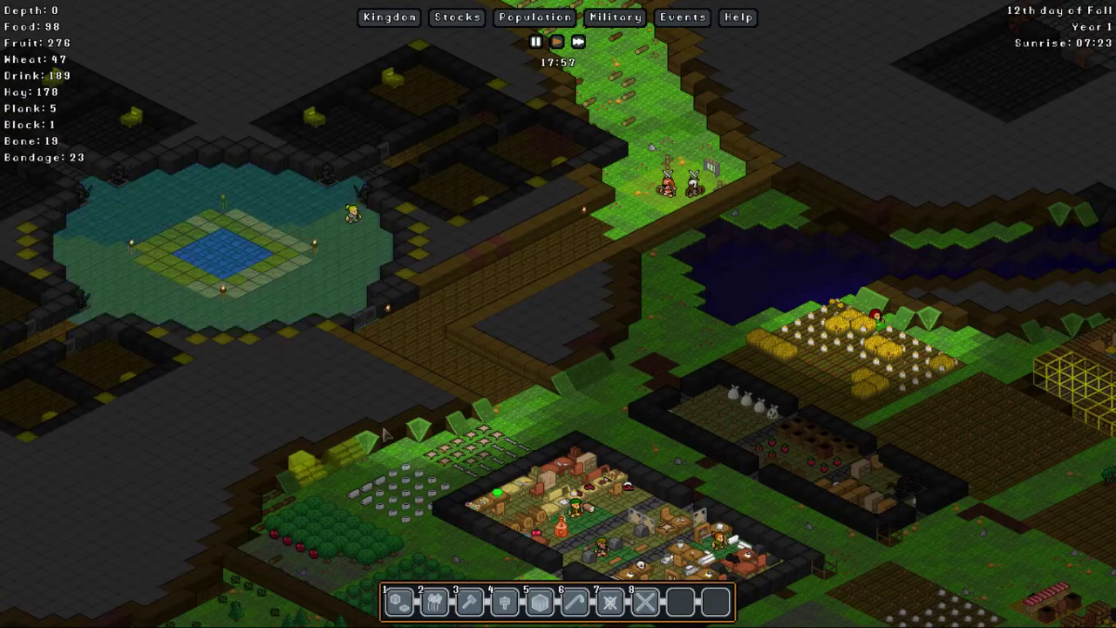
pyautogui.press('Right')
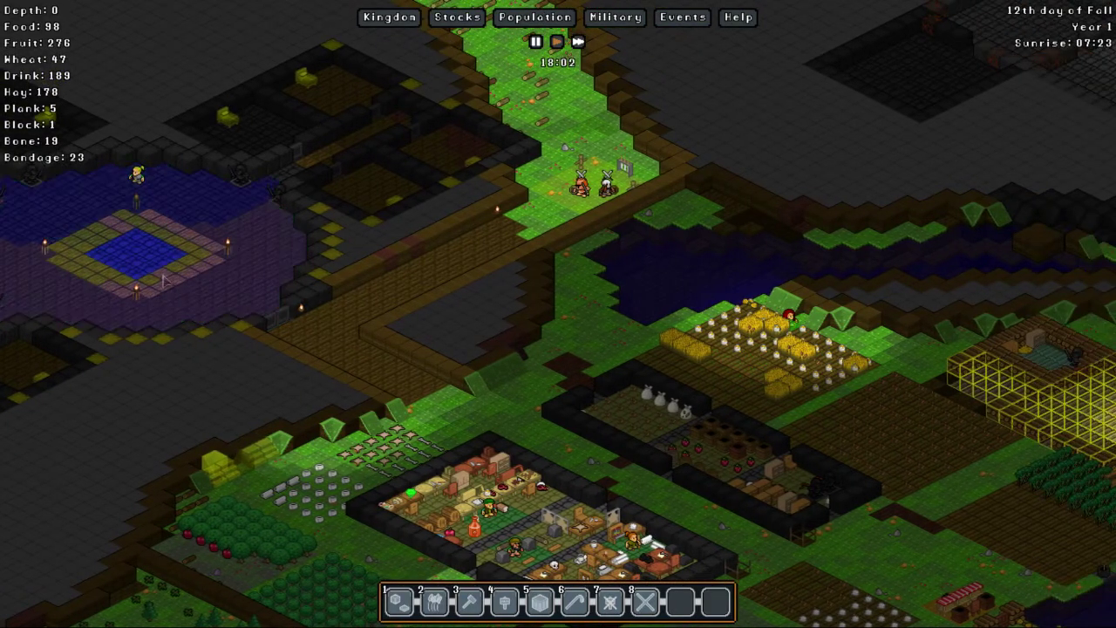
pyautogui.press('Left')
pyautogui.press('Left')
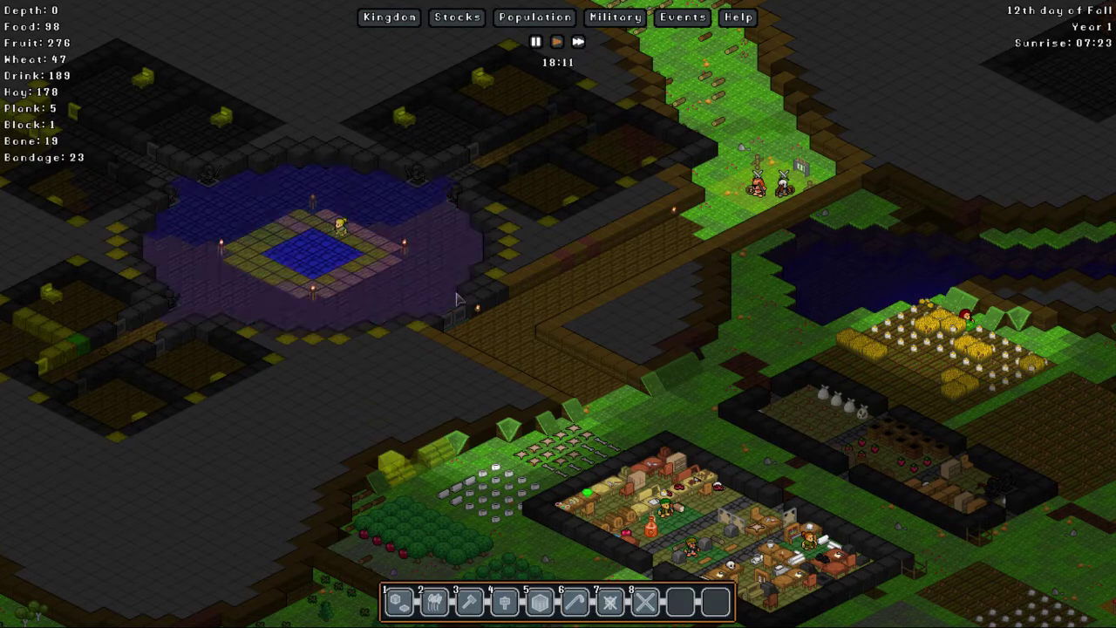
# Step: Check the hall's Great Hall information and close the dirt floor panel
pyautogui.click(457, 298)
pyautogui.click(954, 203)
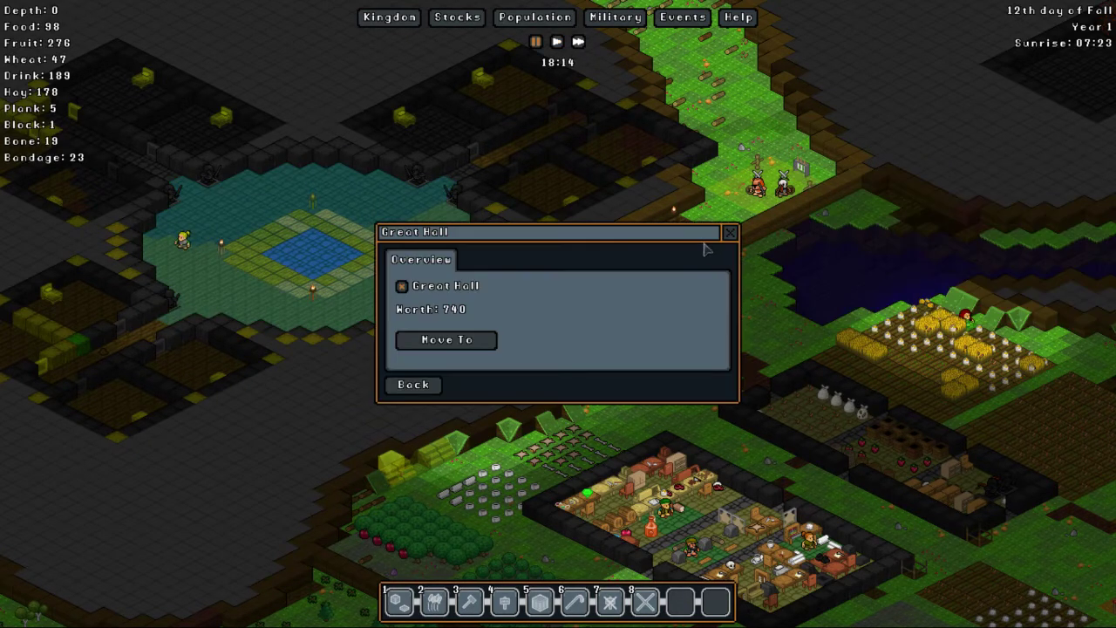
pyautogui.click(731, 233)
pyautogui.click(1101, 179)
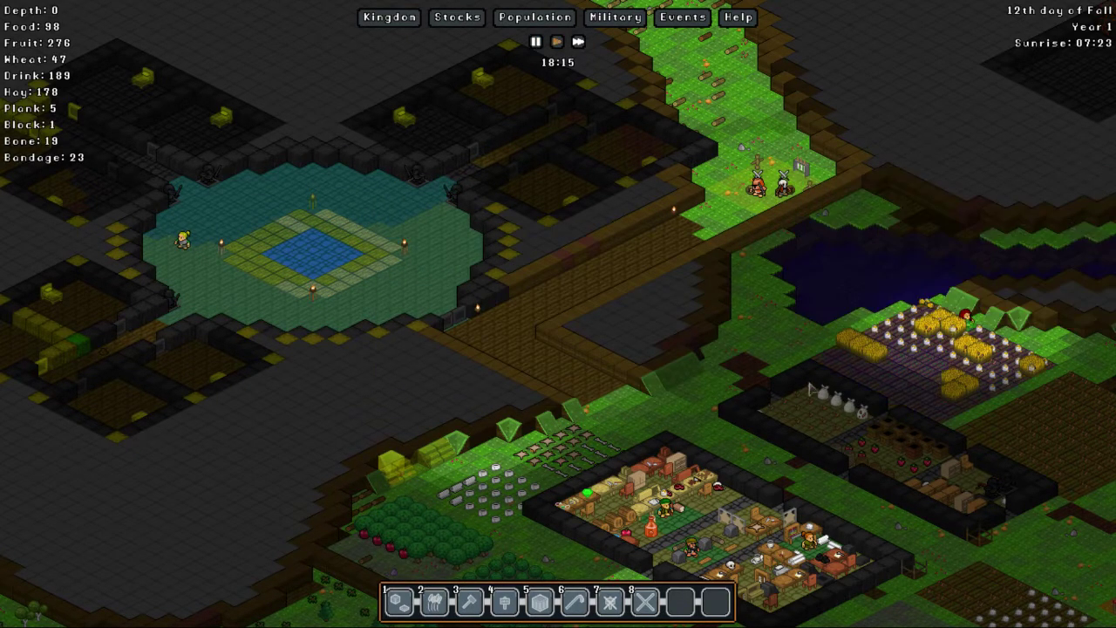
pyautogui.scroll(-3)
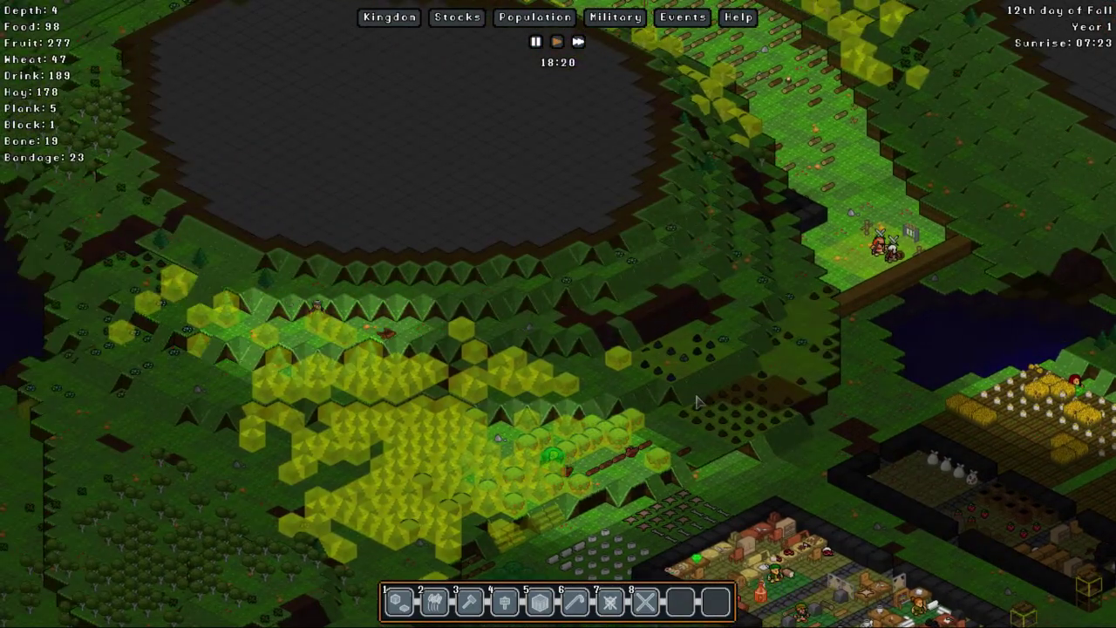
pyautogui.scroll(-3)
pyautogui.scroll(3)
pyautogui.scroll(-3)
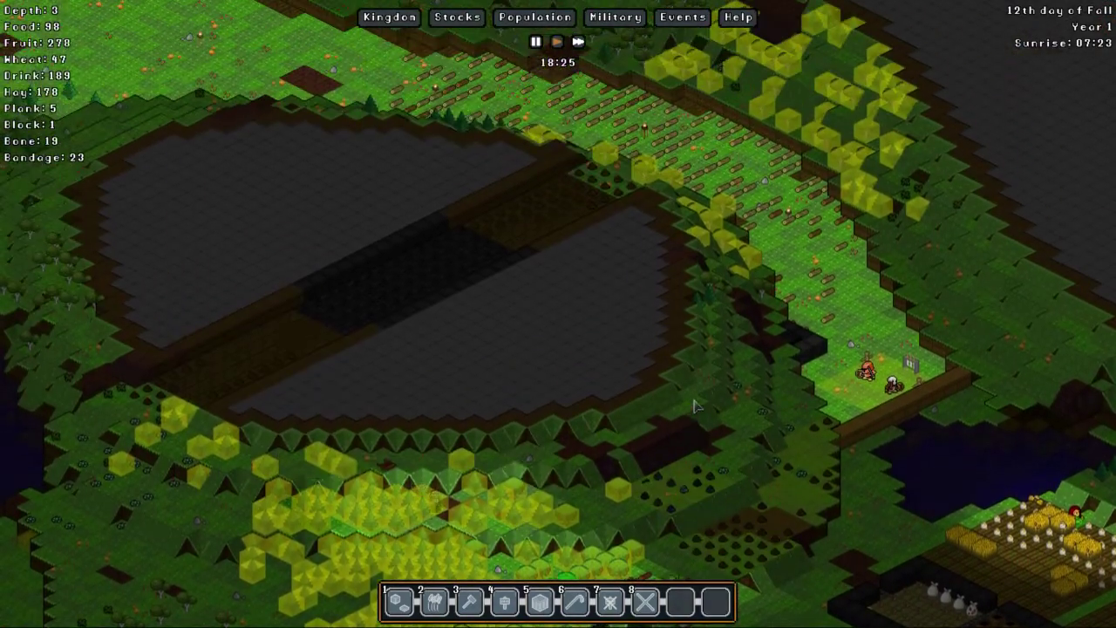
pyautogui.scroll(3)
pyautogui.scroll(3)
# Step: Pan south with WASD and arrow keys to the workshops and pastures
pyautogui.press('s')
pyautogui.press('a')
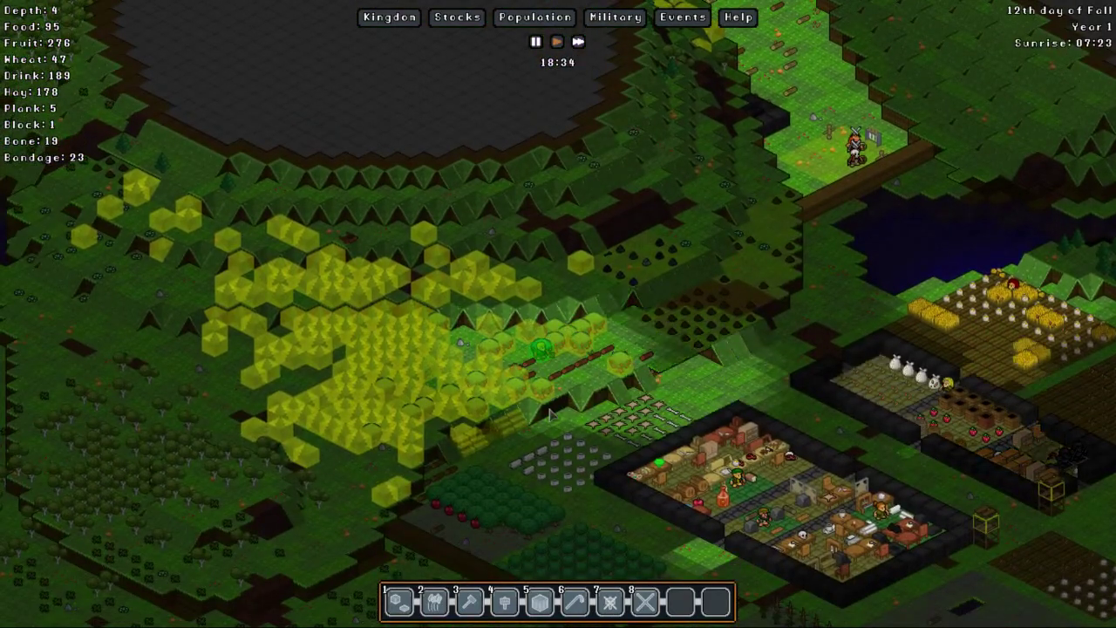
pyautogui.press('d')
pyautogui.press('s')
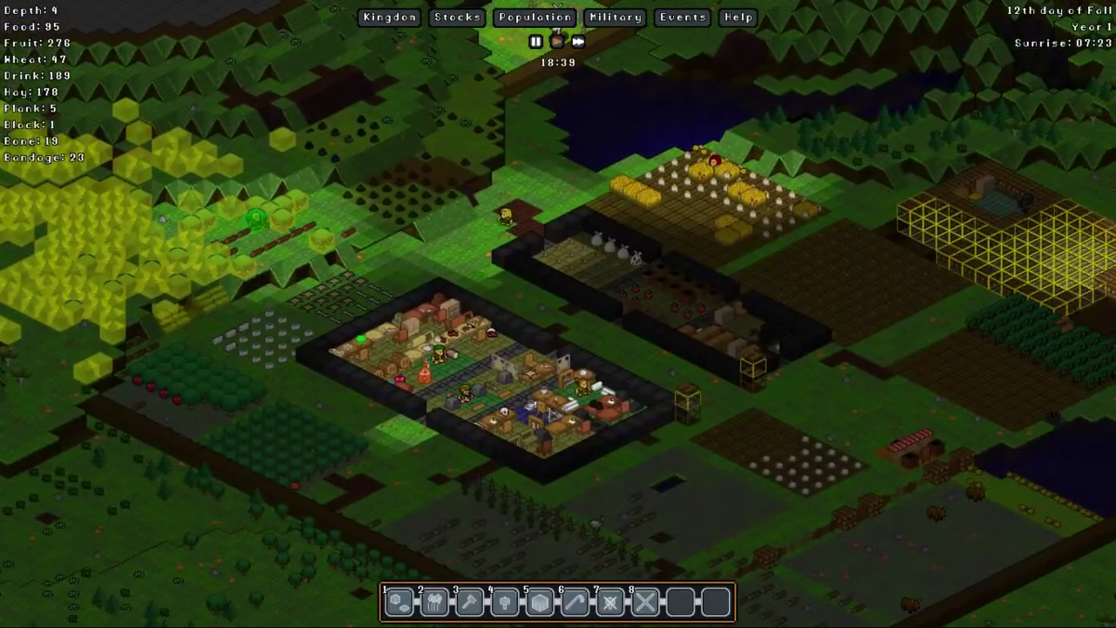
pyautogui.scroll(3)
pyautogui.press('s')
pyautogui.press('d')
pyautogui.scroll(3)
pyautogui.press('w')
pyautogui.press('d')
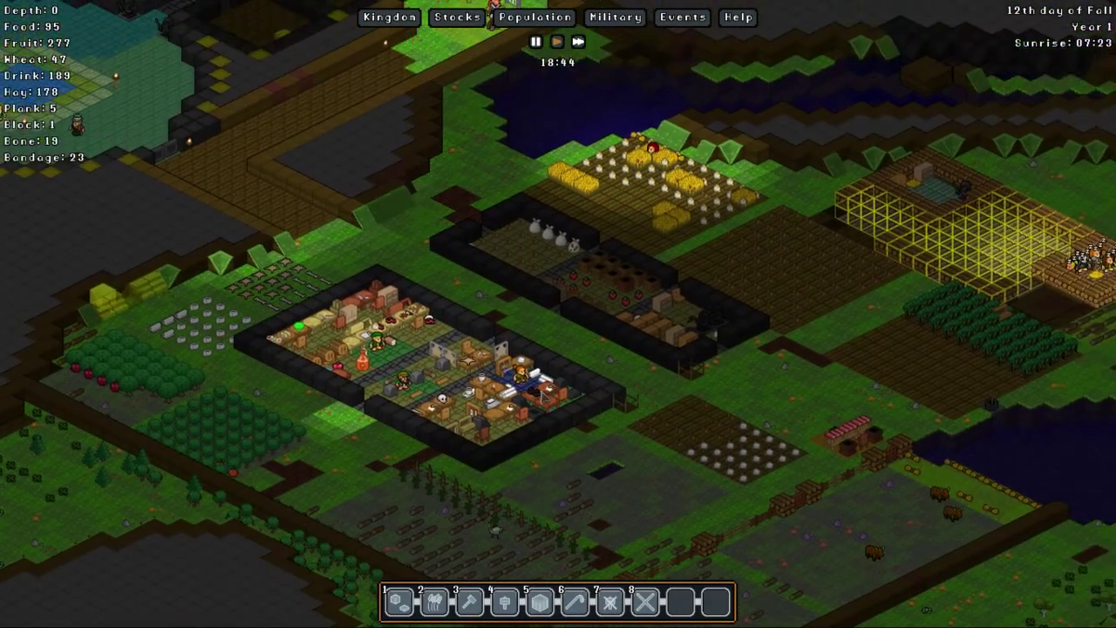
pyautogui.press('d')
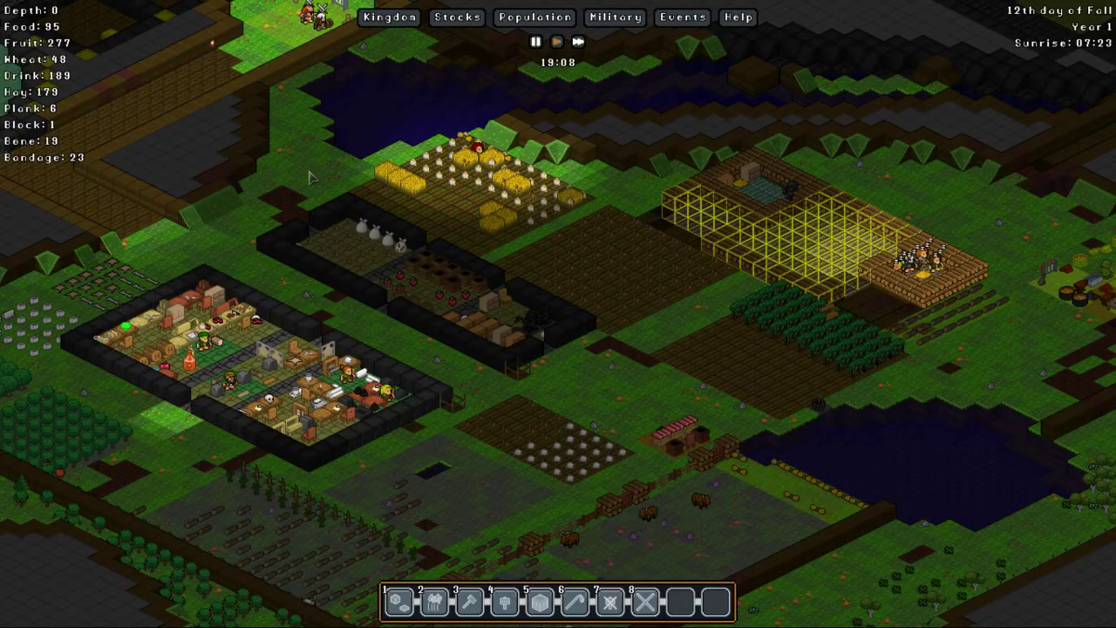
pyautogui.press('Left')
pyautogui.press('Up')
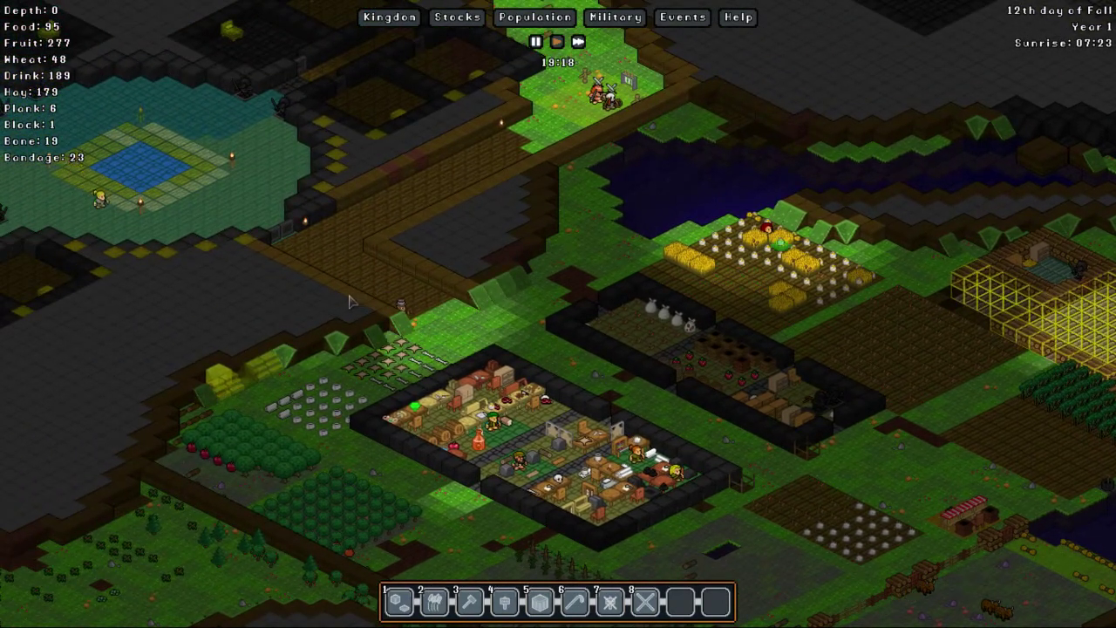
pyautogui.press('Down')
pyautogui.press('Down')
pyautogui.scroll(-3)
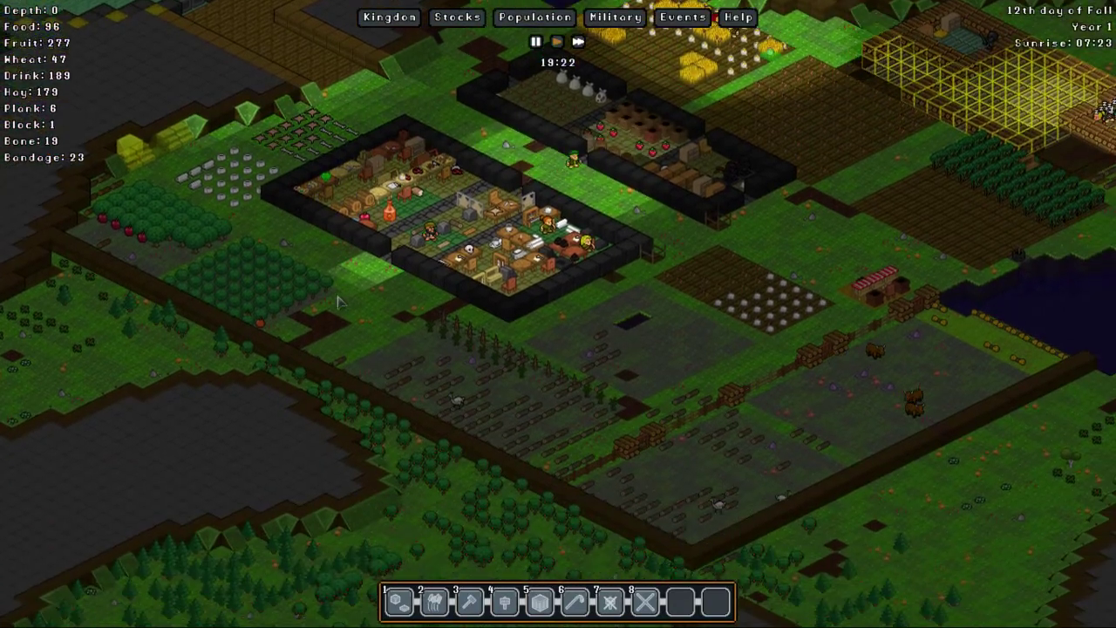
pyautogui.scroll(3)
pyautogui.press('Down')
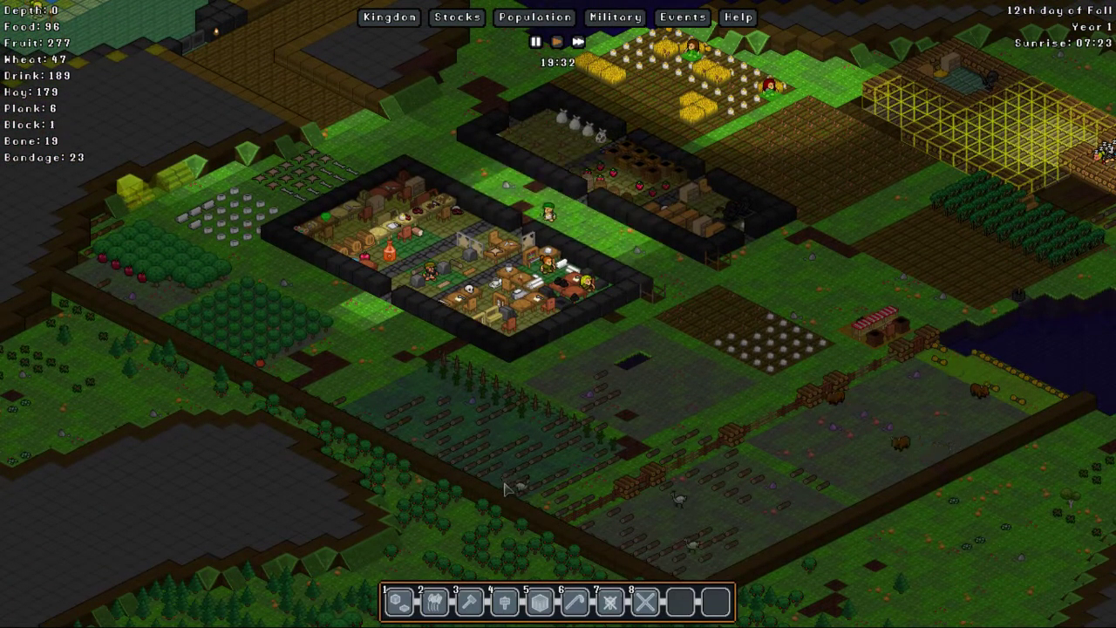
# Step: Inspect the details of the emus on several pasture tiles
pyautogui.click(534, 510)
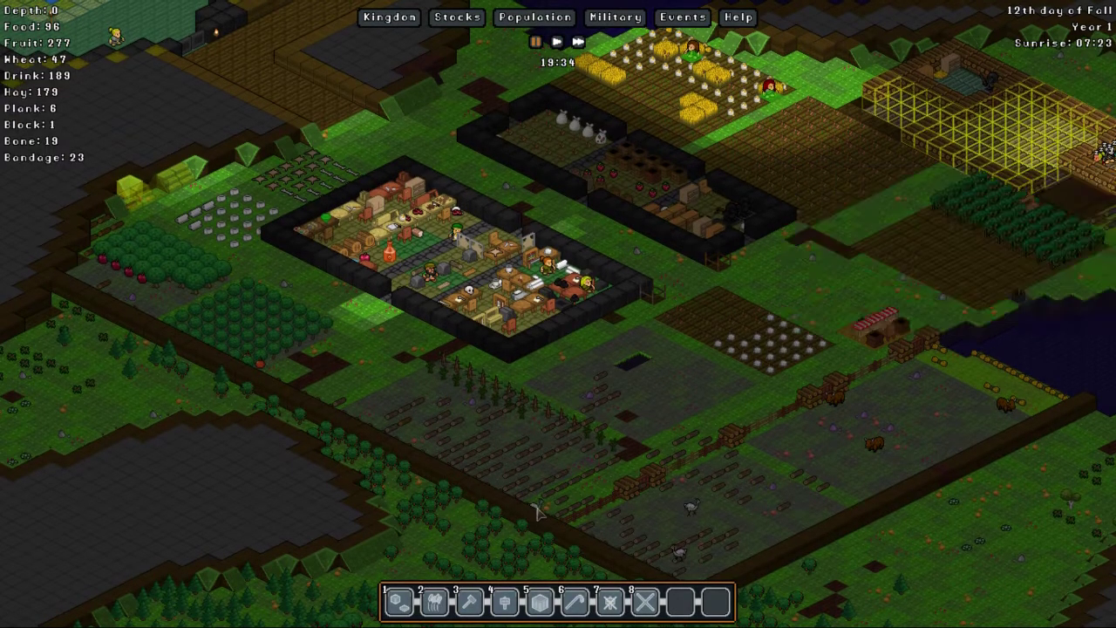
pyautogui.click(693, 513)
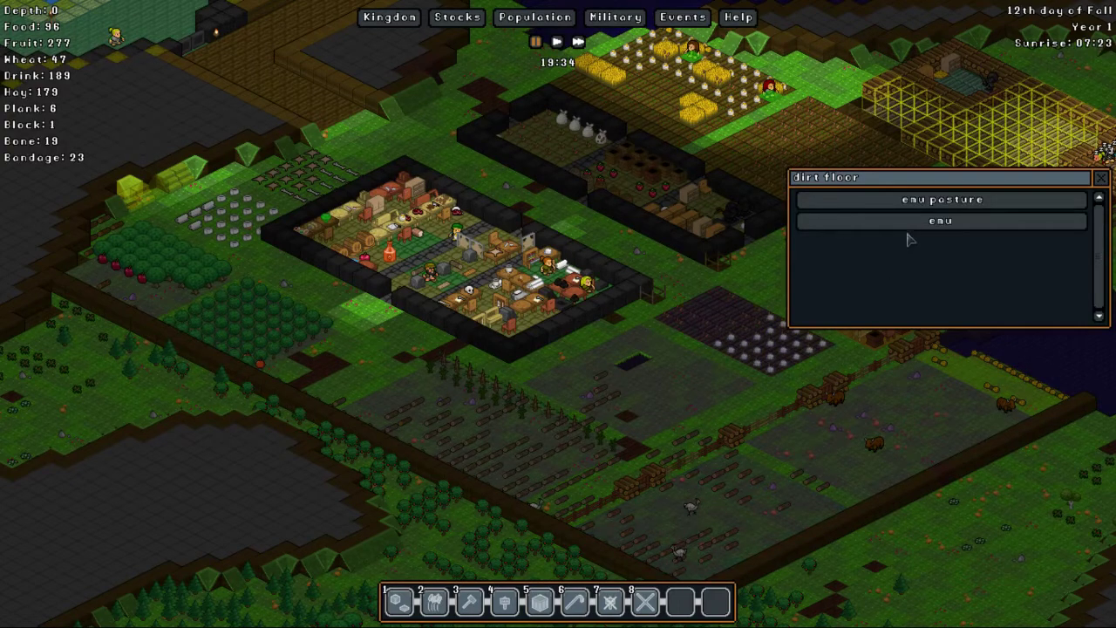
pyautogui.click(907, 224)
pyautogui.click(774, 154)
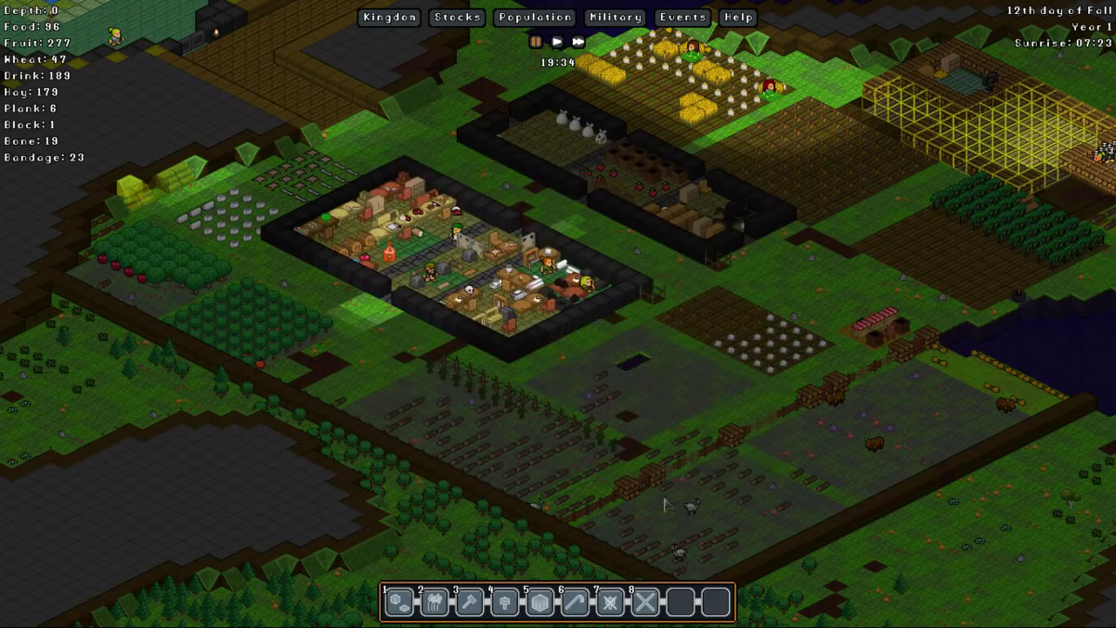
pyautogui.click(682, 565)
pyautogui.click(973, 223)
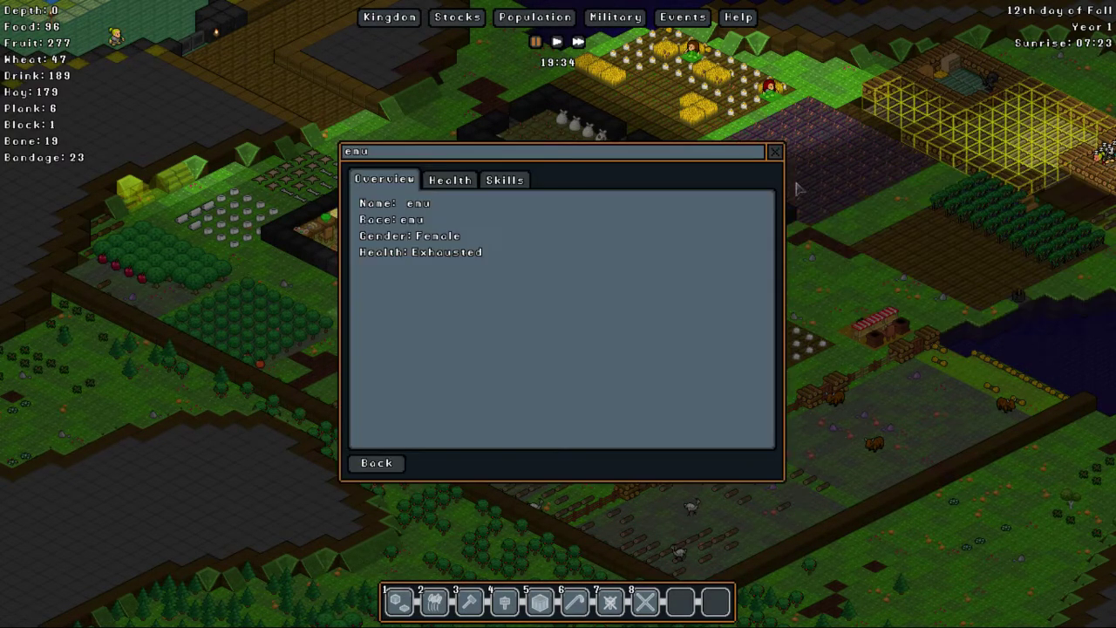
pyautogui.click(777, 154)
pyautogui.press('Down')
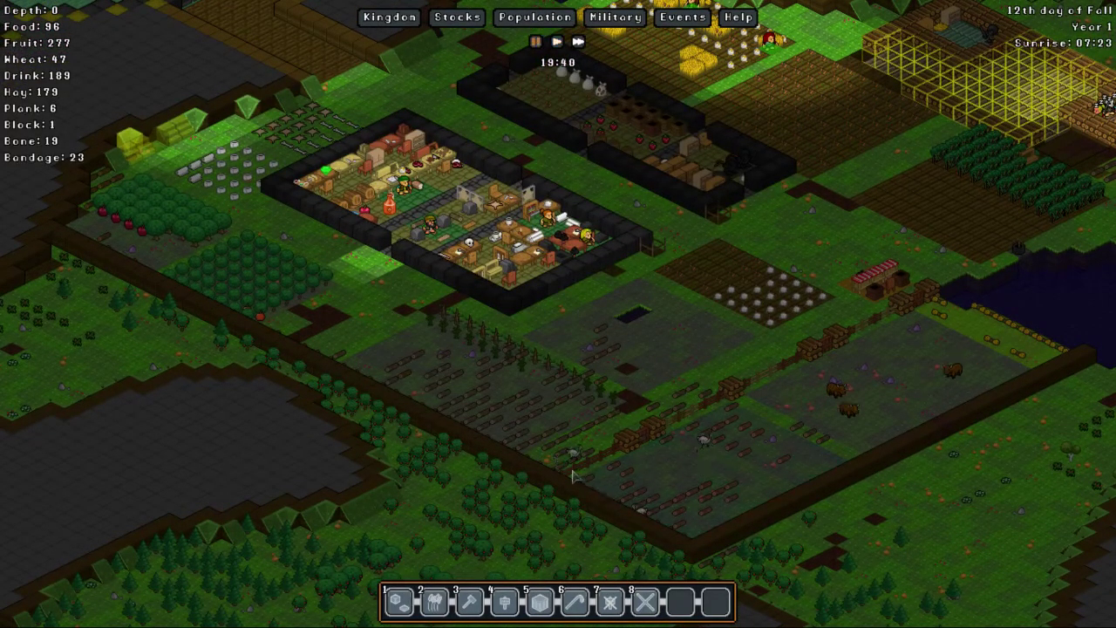
pyautogui.click(574, 460)
pyautogui.click(923, 209)
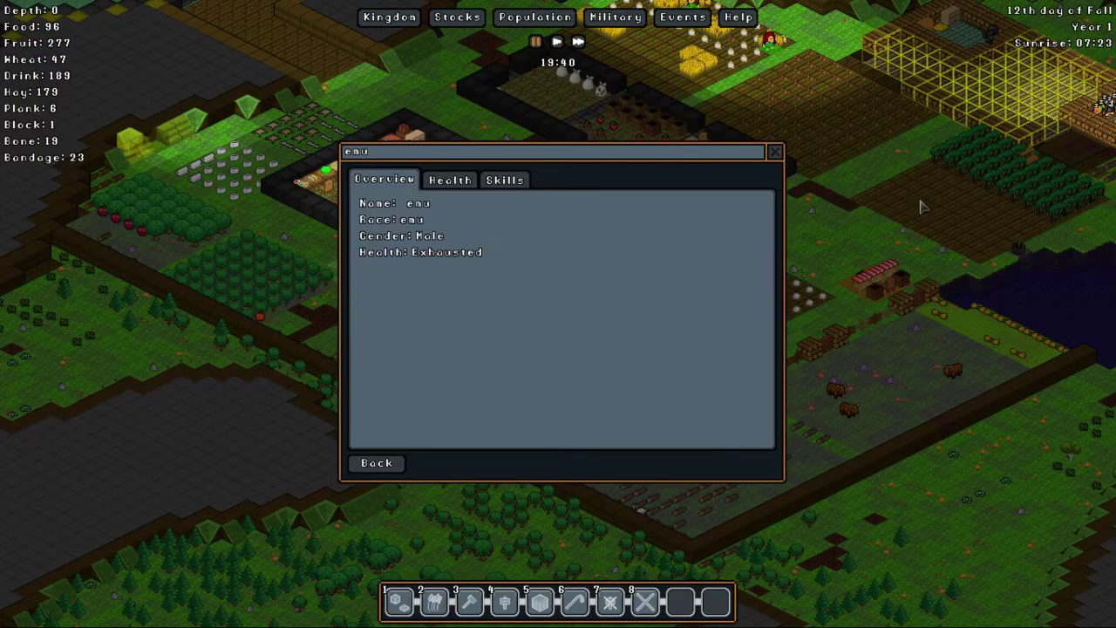
pyautogui.click(776, 153)
pyautogui.press('Up')
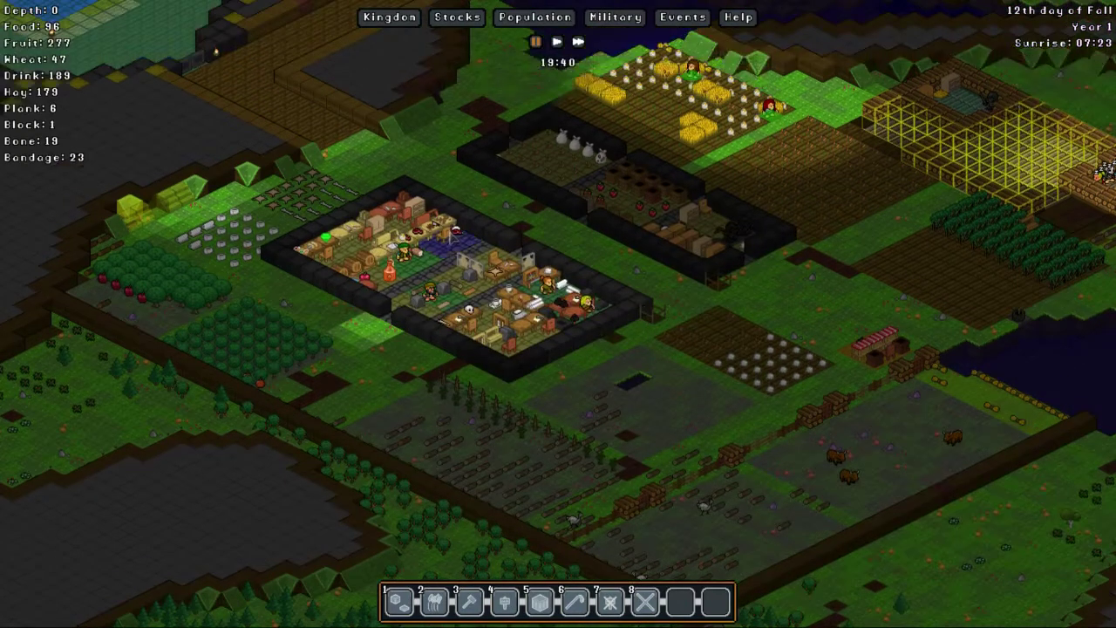
# Step: Set the Butcher Shop's butchering source to 'emu pasture'
pyautogui.click(445, 242)
pyautogui.click(884, 202)
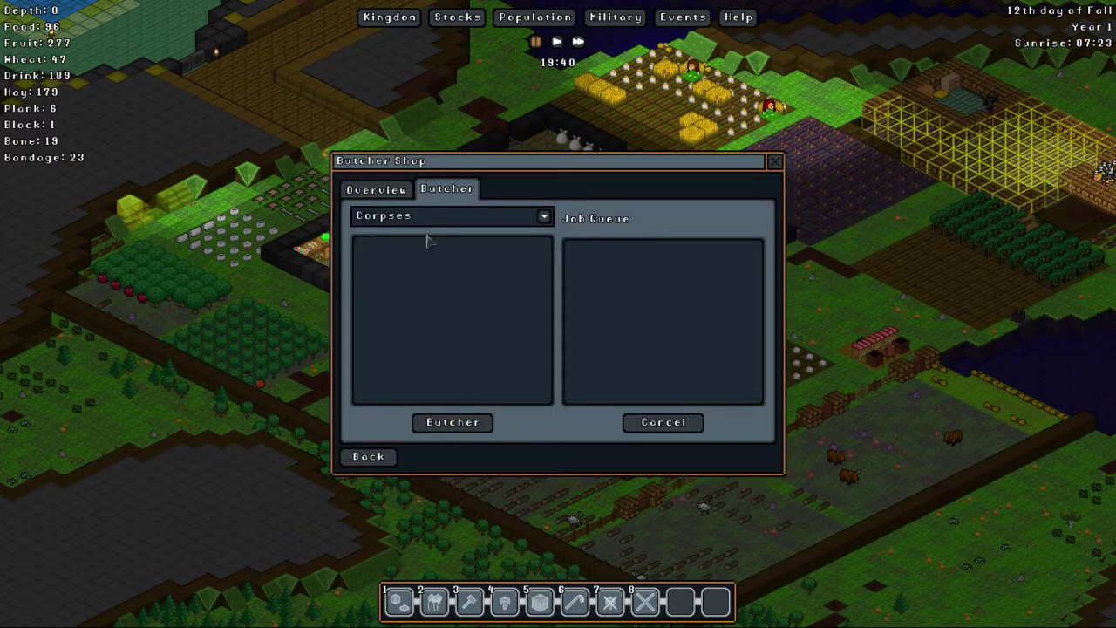
pyautogui.click(447, 217)
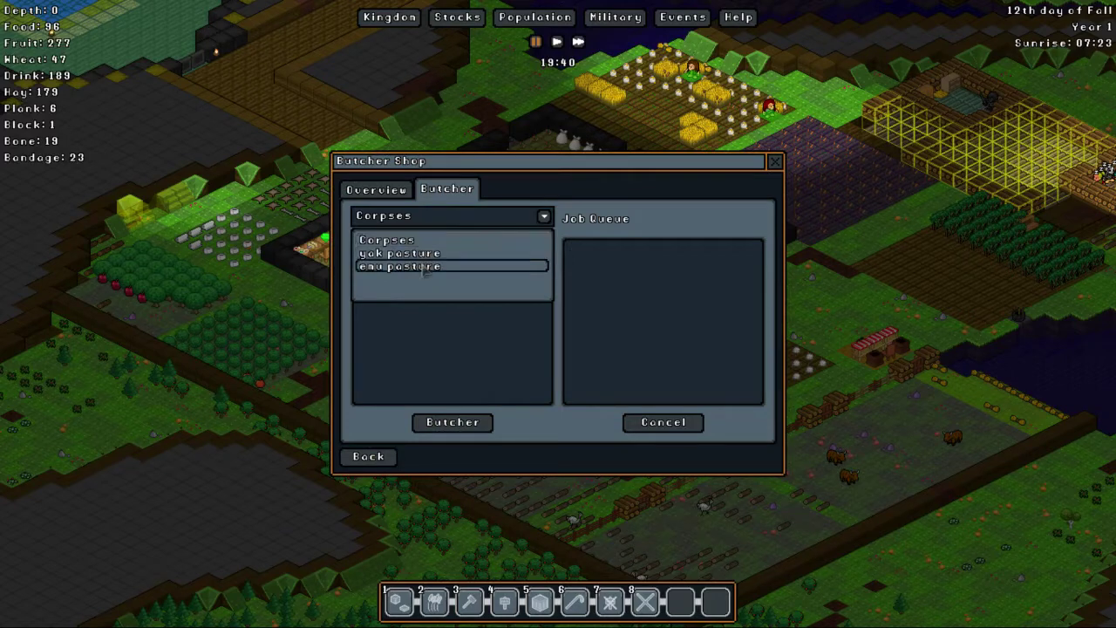
pyautogui.click(427, 266)
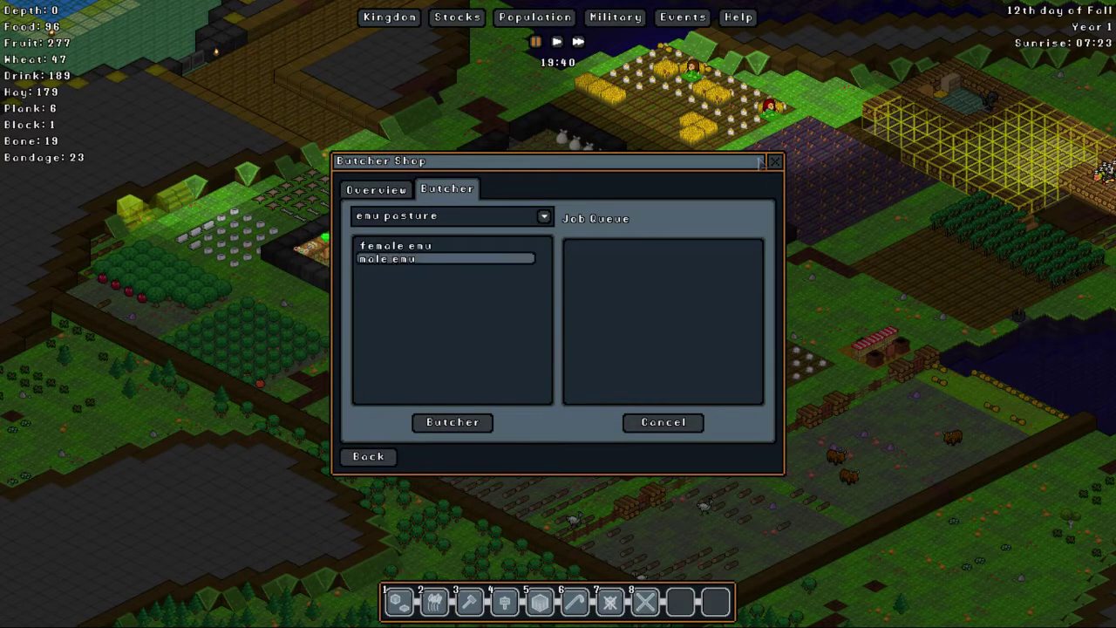
# Step: Close the Butcher Shop and change Grimrip's profession from Woodcutter to Rancher in Population
pyautogui.click(773, 163)
pyautogui.click(535, 16)
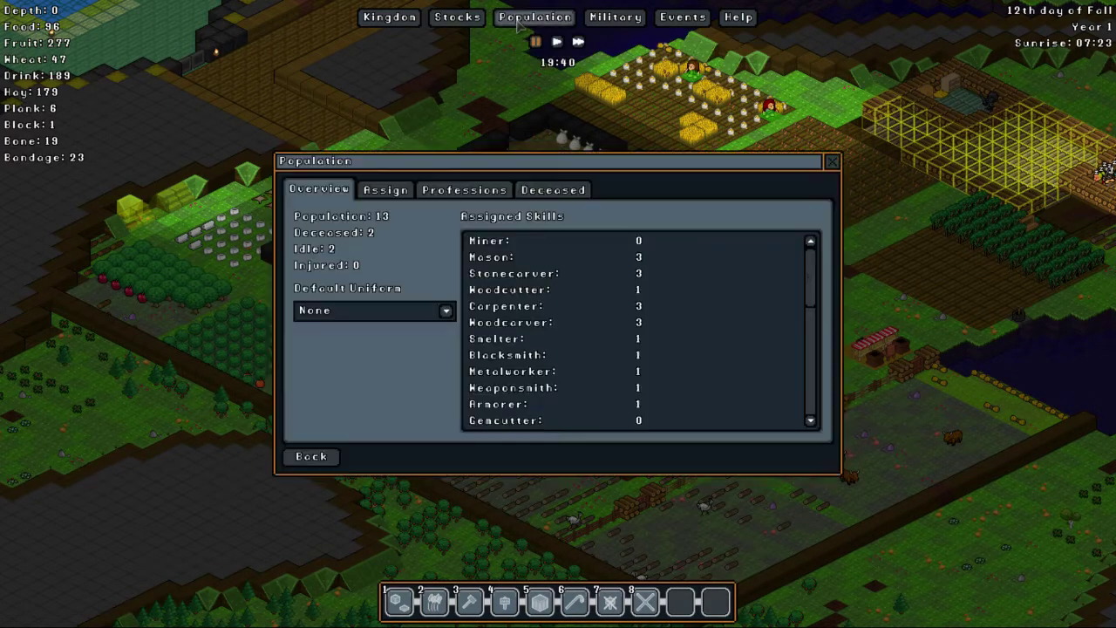
pyautogui.click(386, 190)
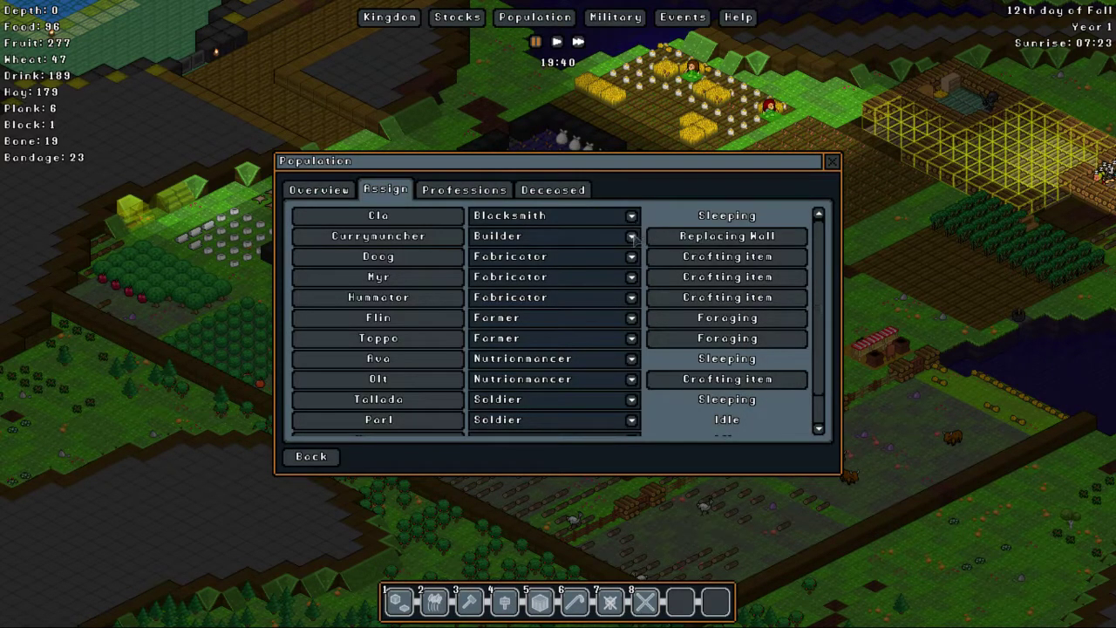
pyautogui.scroll(-3)
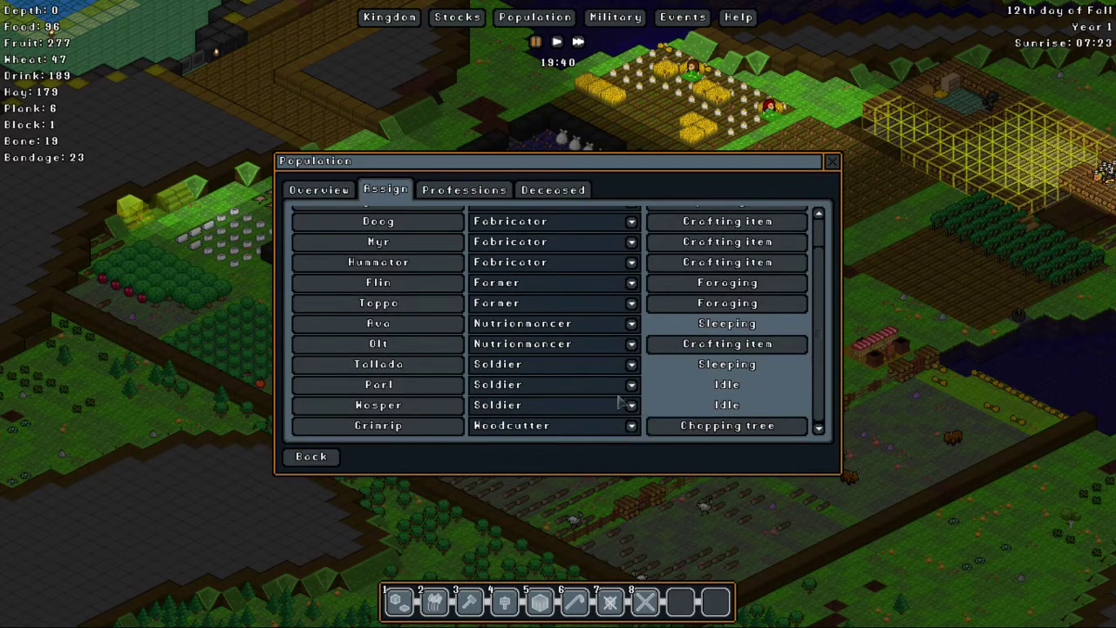
pyautogui.scroll(3)
pyautogui.scroll(3)
pyautogui.scroll(-3)
pyautogui.click(631, 427)
pyautogui.click(510, 516)
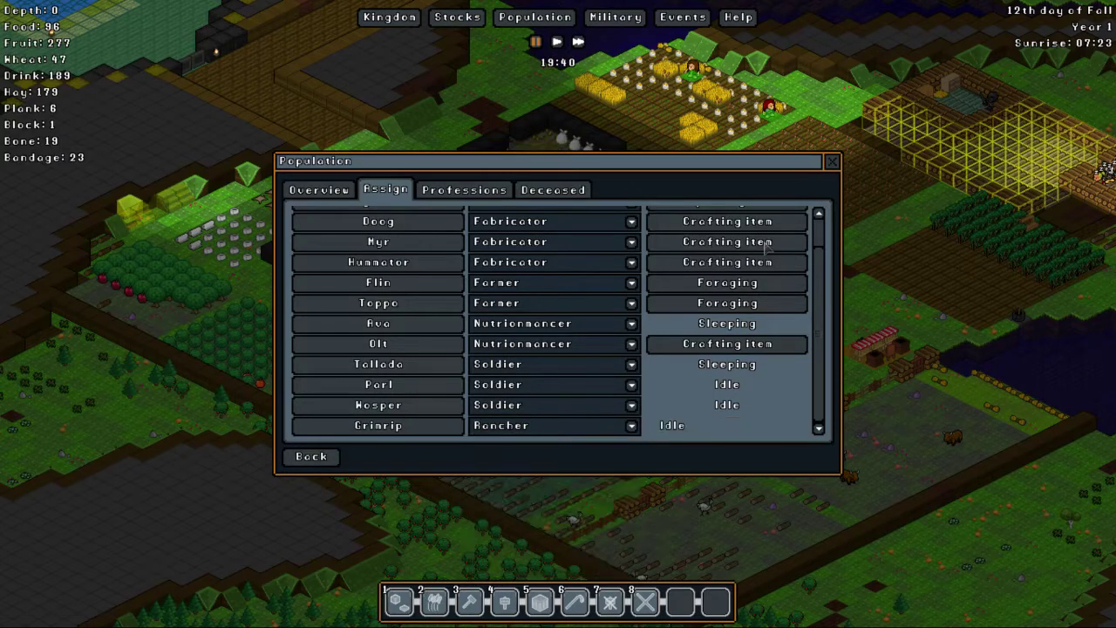
pyautogui.click(833, 162)
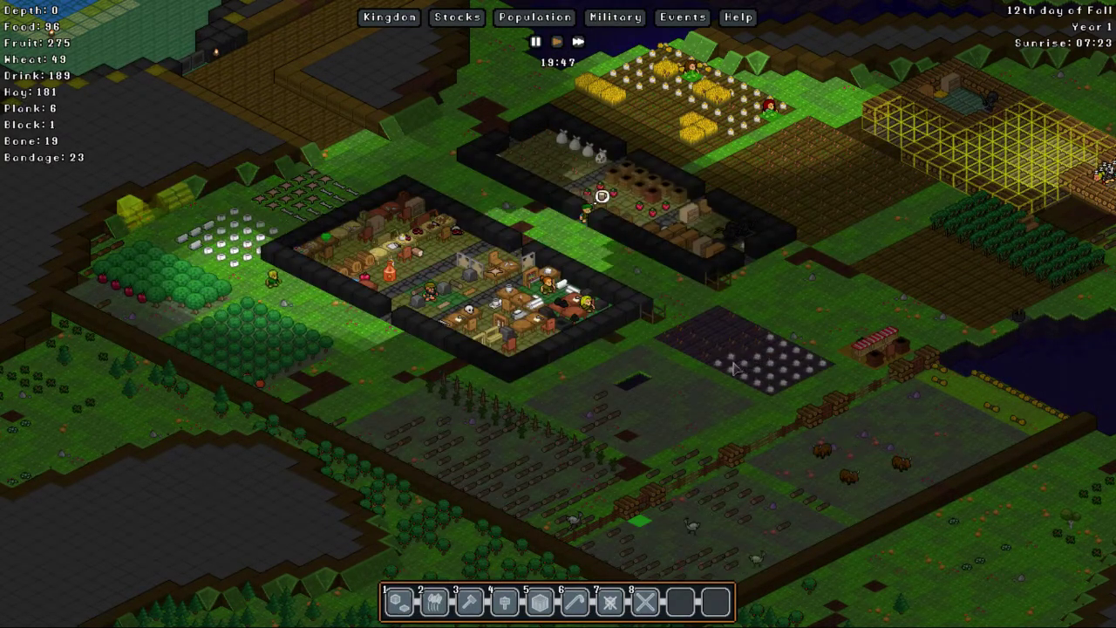
# Step: Pan the map around the settlement with the arrow keys
pyautogui.press('Down')
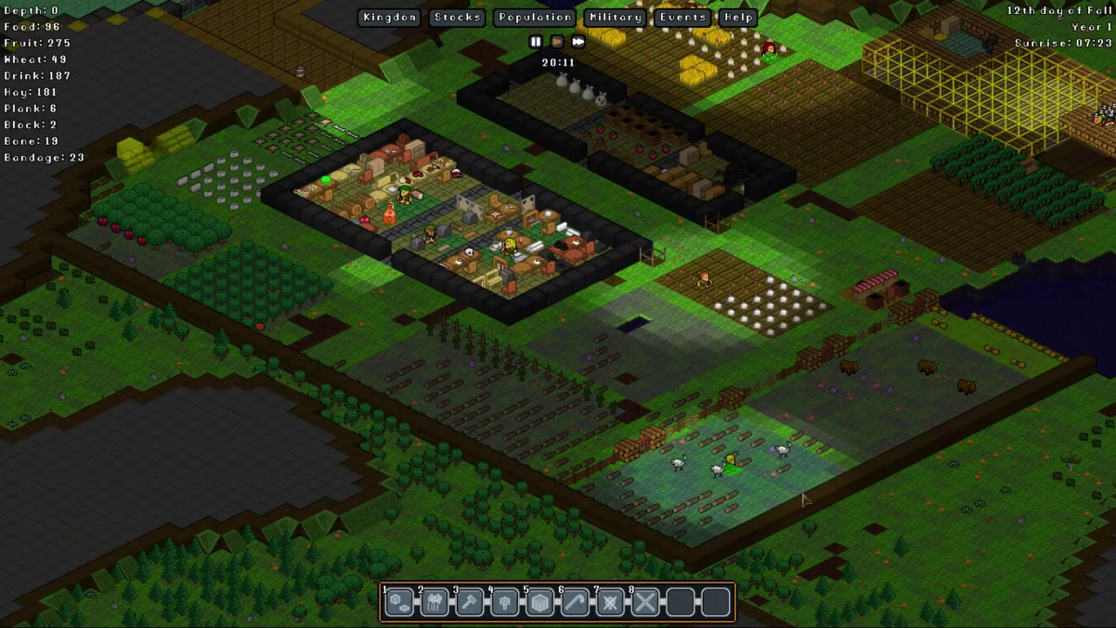
pyautogui.press('Right')
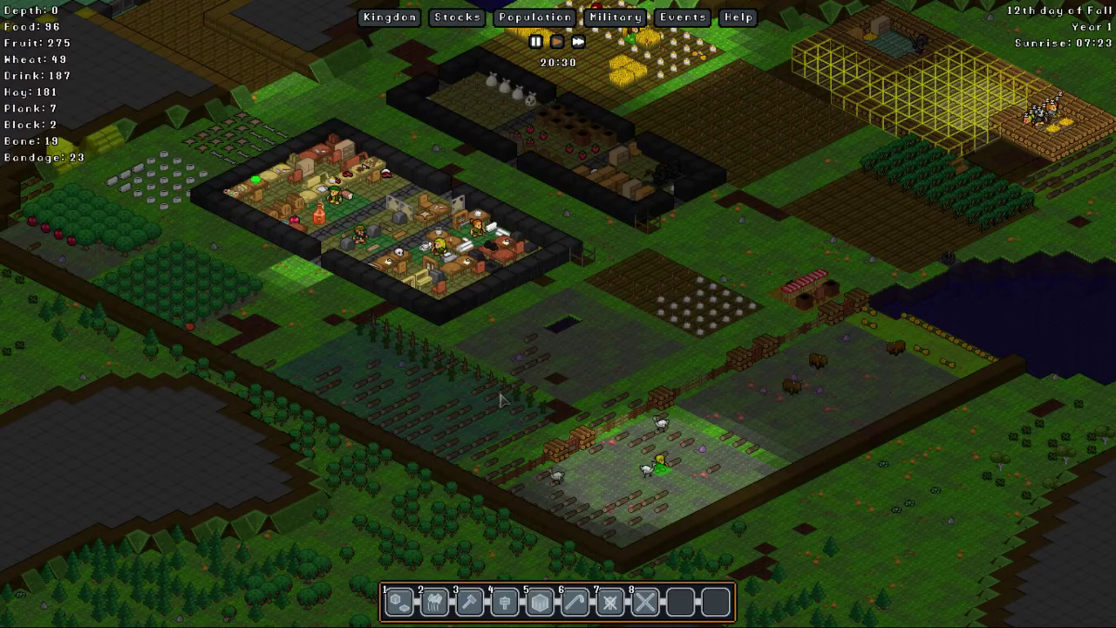
pyautogui.press('Left')
pyautogui.press('Up')
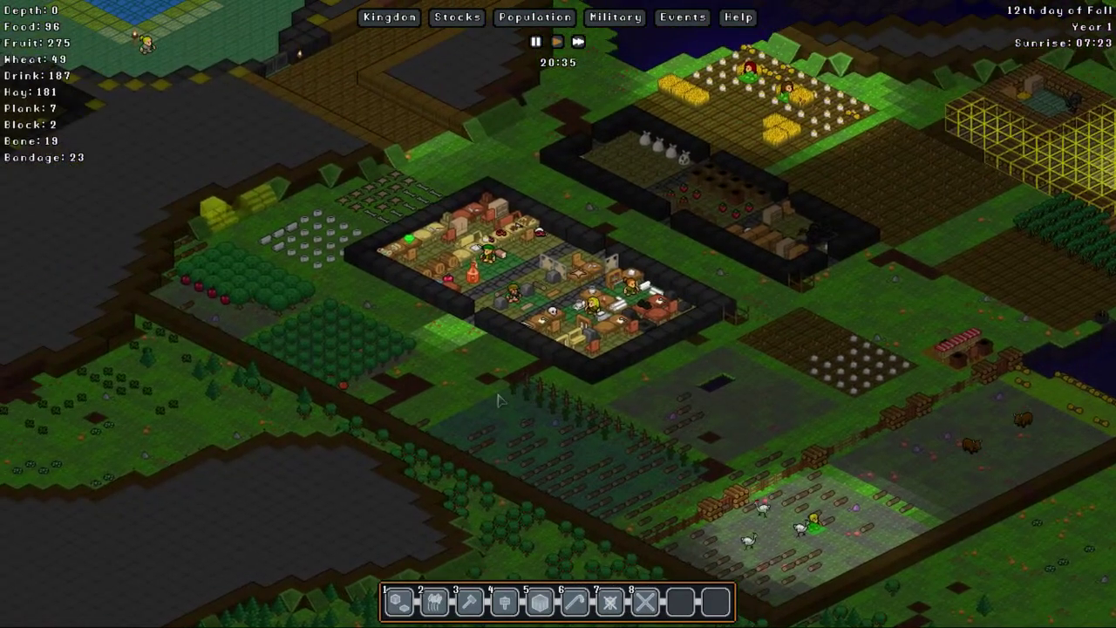
pyautogui.press('Right')
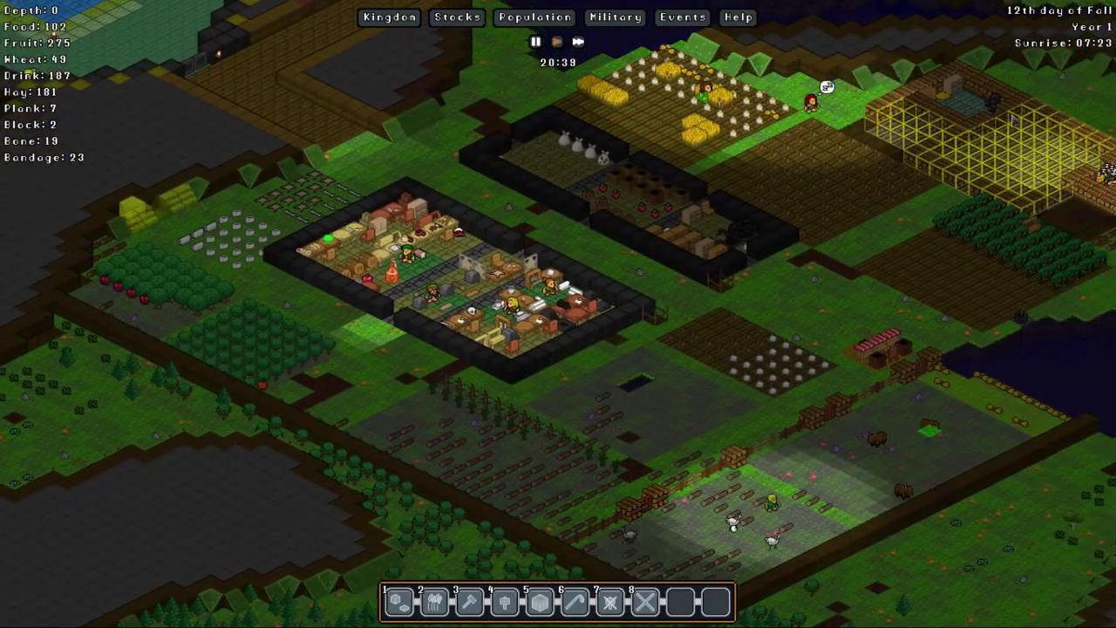
pyautogui.press('Right')
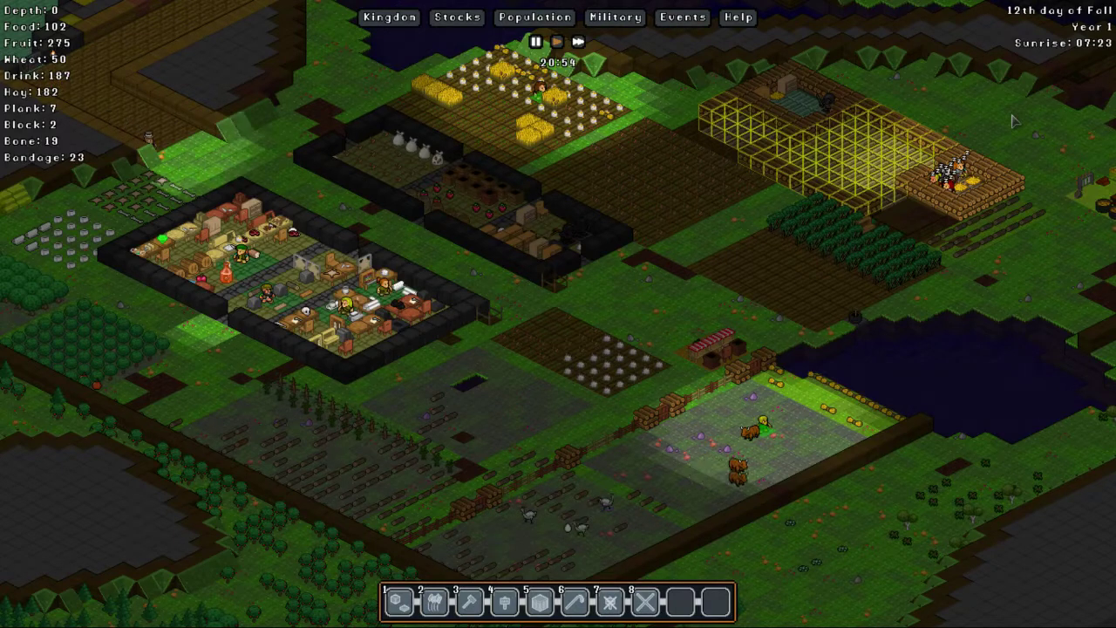
pyautogui.press('Up')
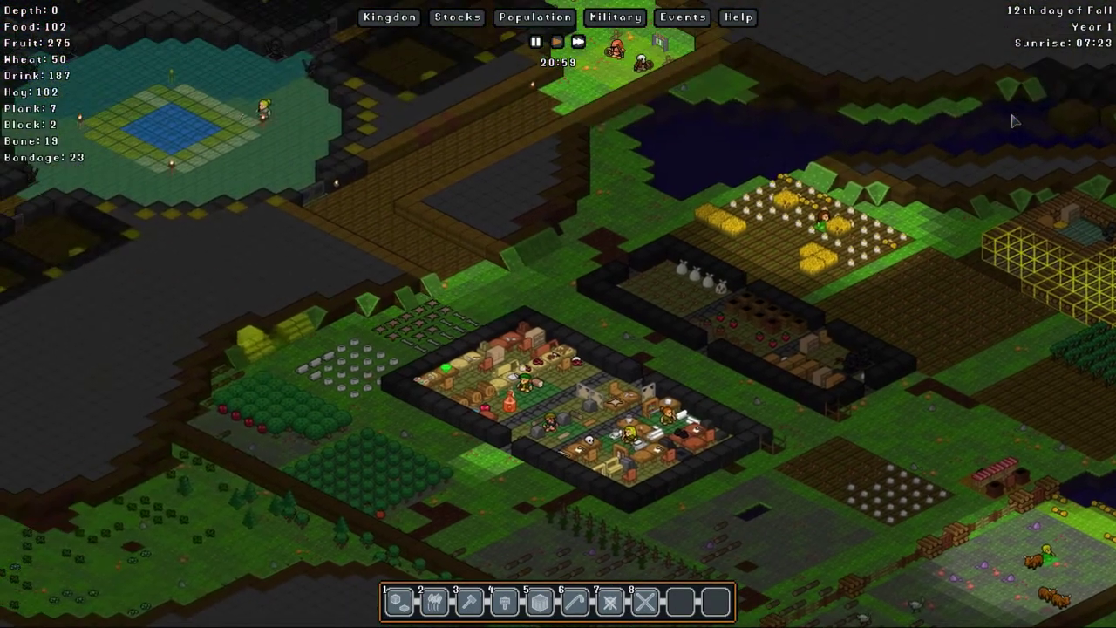
pyautogui.press('Down')
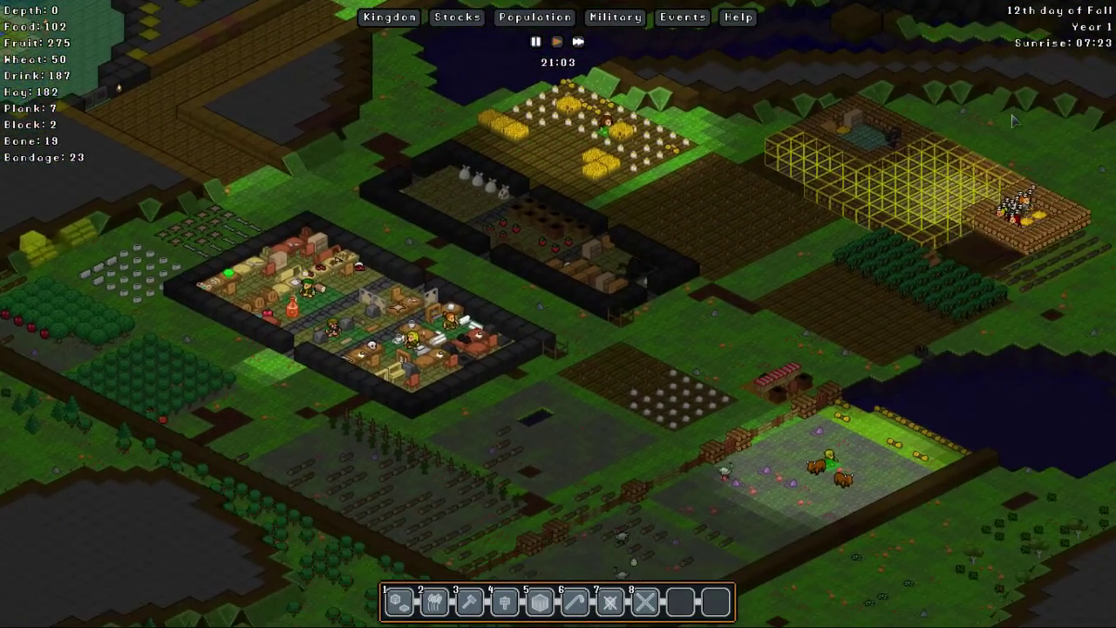
pyautogui.press('Down')
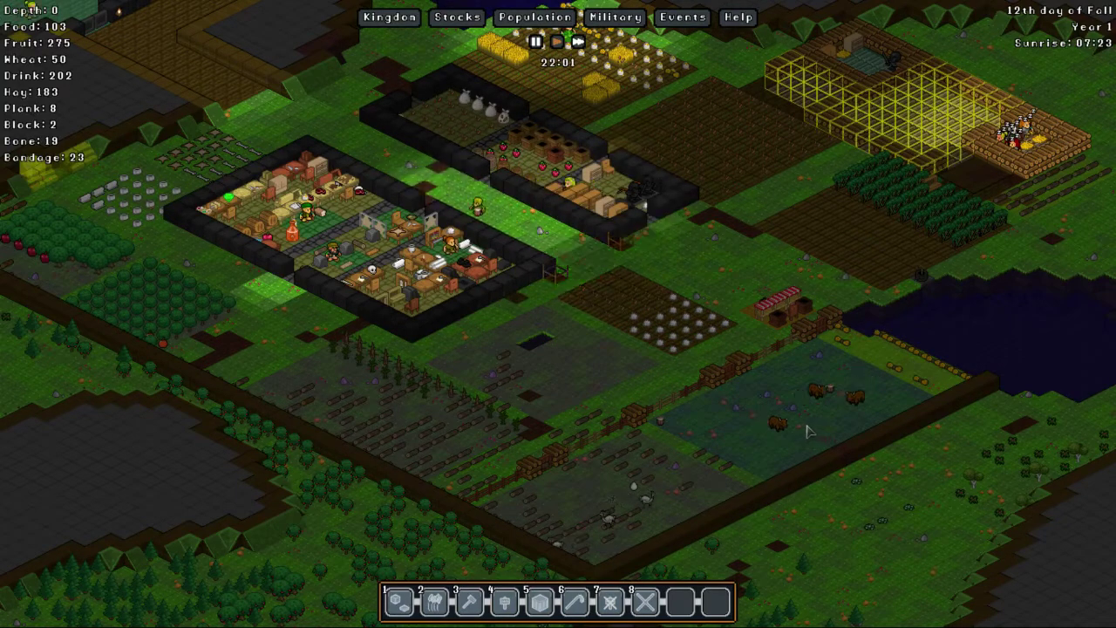
# Step: Pan the view up and left to center on the pond hall
pyautogui.press('Up')
pyautogui.press('Left')
pyautogui.press('Up')
pyautogui.press('Left')
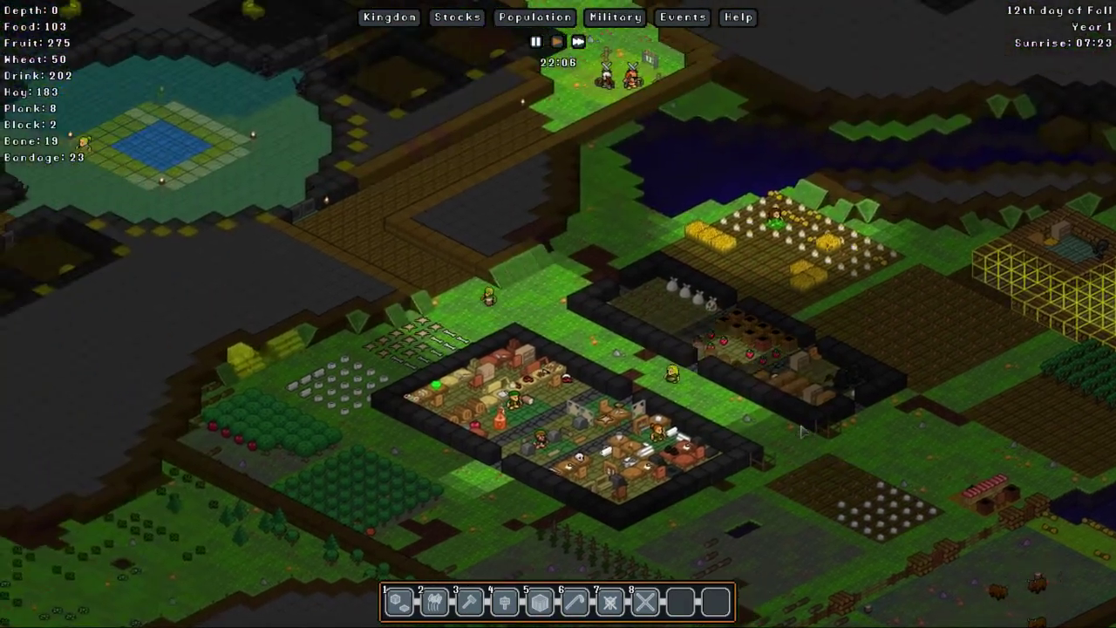
pyautogui.press('Up')
pyautogui.press('Left')
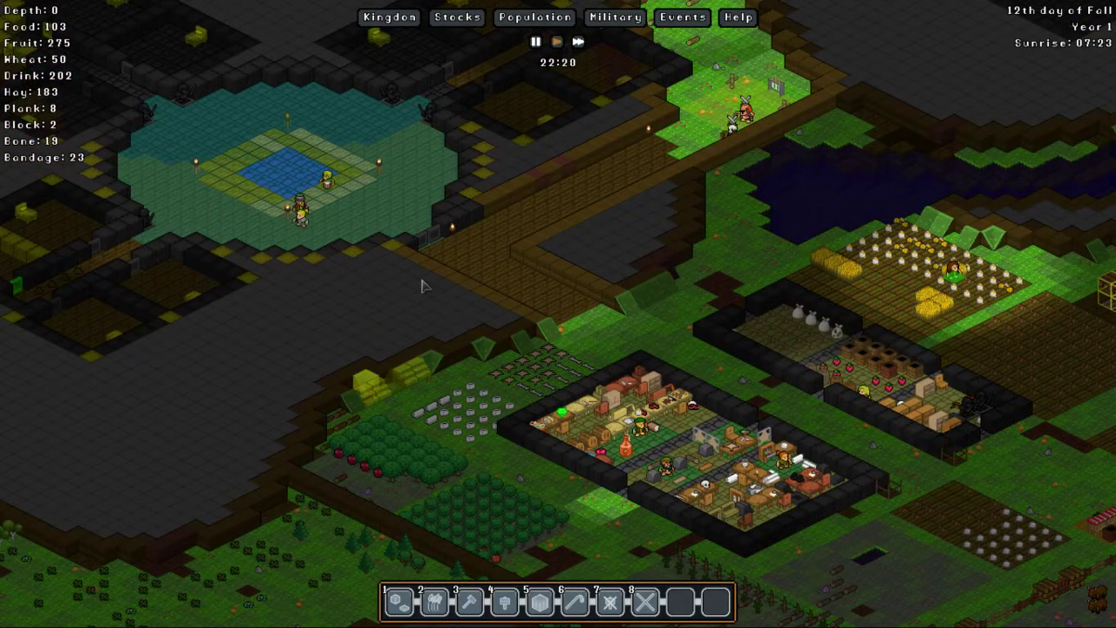
pyautogui.press('Left')
# Step: Inspect the floor beside the pond hall, opening and then closing the Great Hall details
pyautogui.click(404, 199)
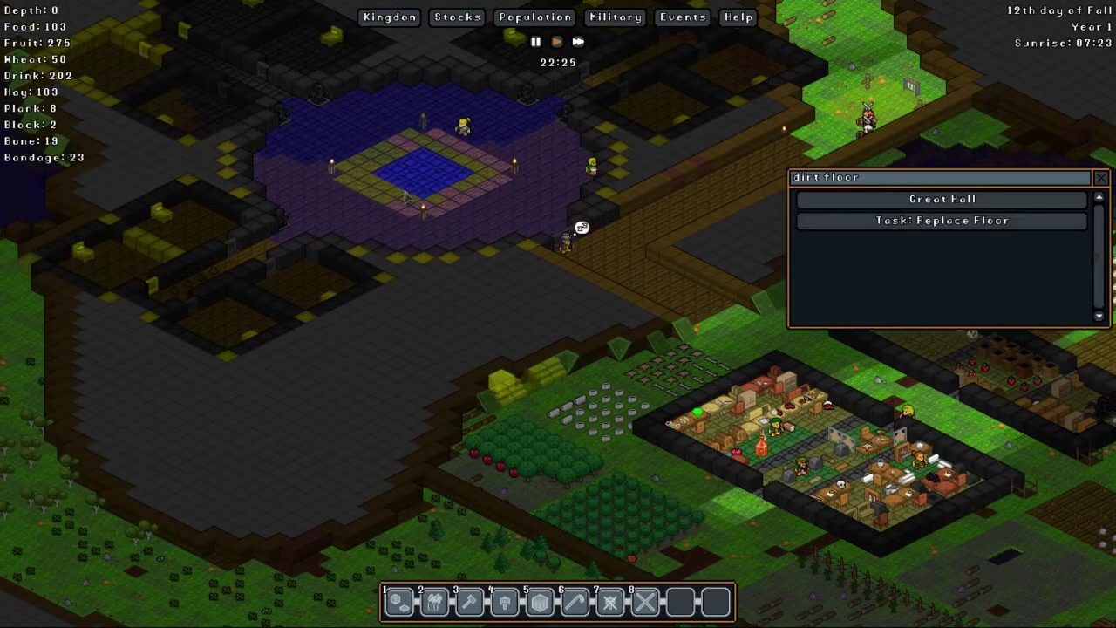
pyautogui.click(933, 206)
pyautogui.click(731, 233)
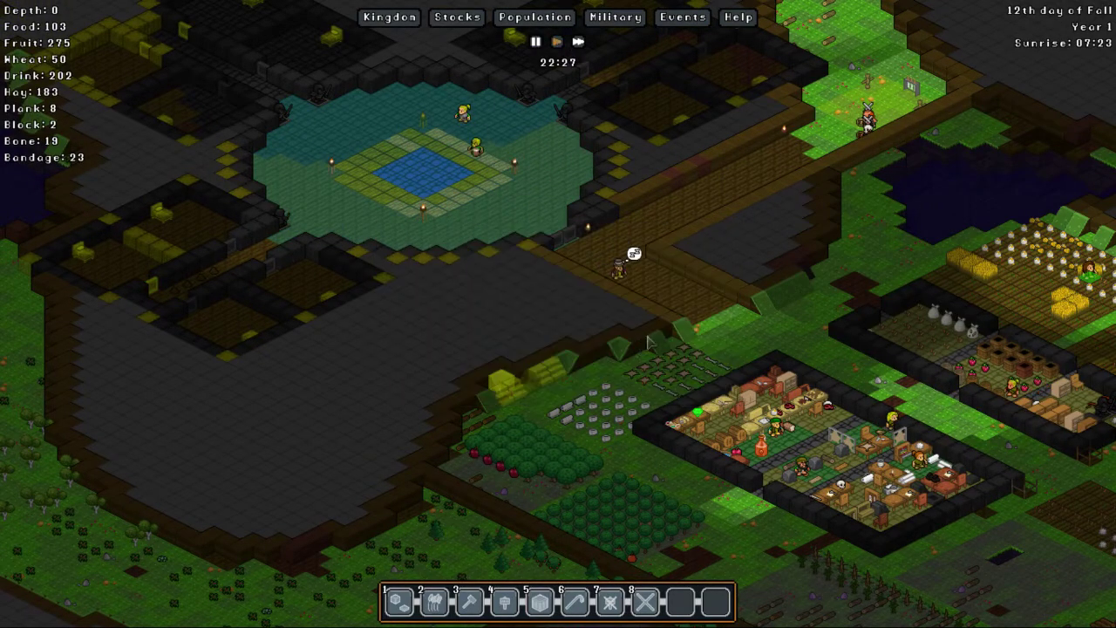
pyautogui.scroll(-3)
pyautogui.scroll(-3)
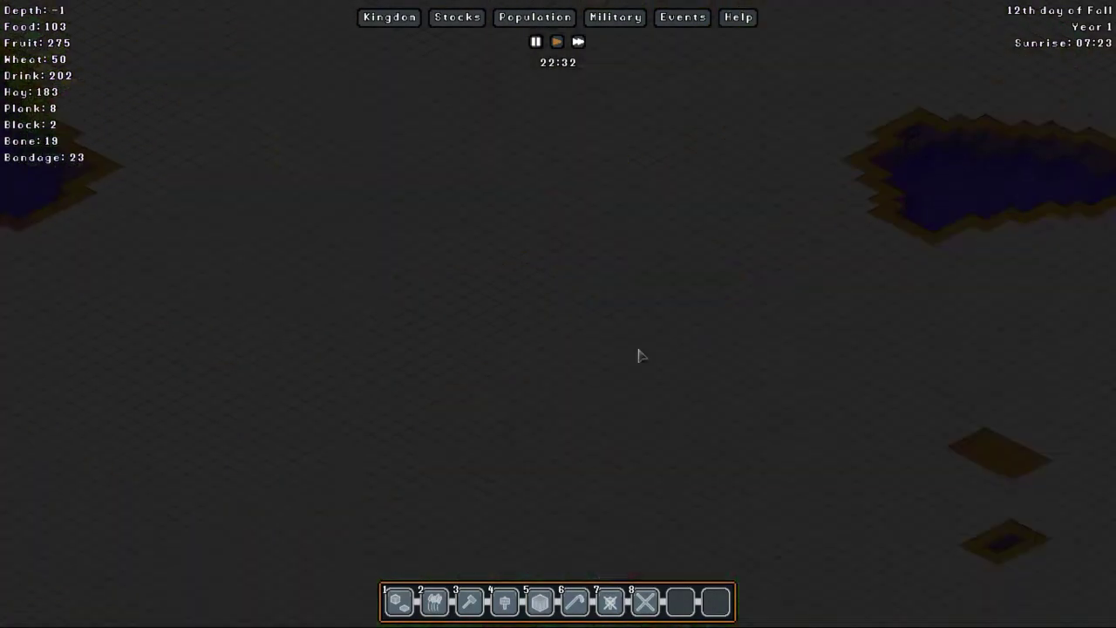
pyautogui.scroll(3)
# Step: Pan the surface level toward the farms and dining hall, then back to the pond hall
pyautogui.press('Right')
pyautogui.press('Right')
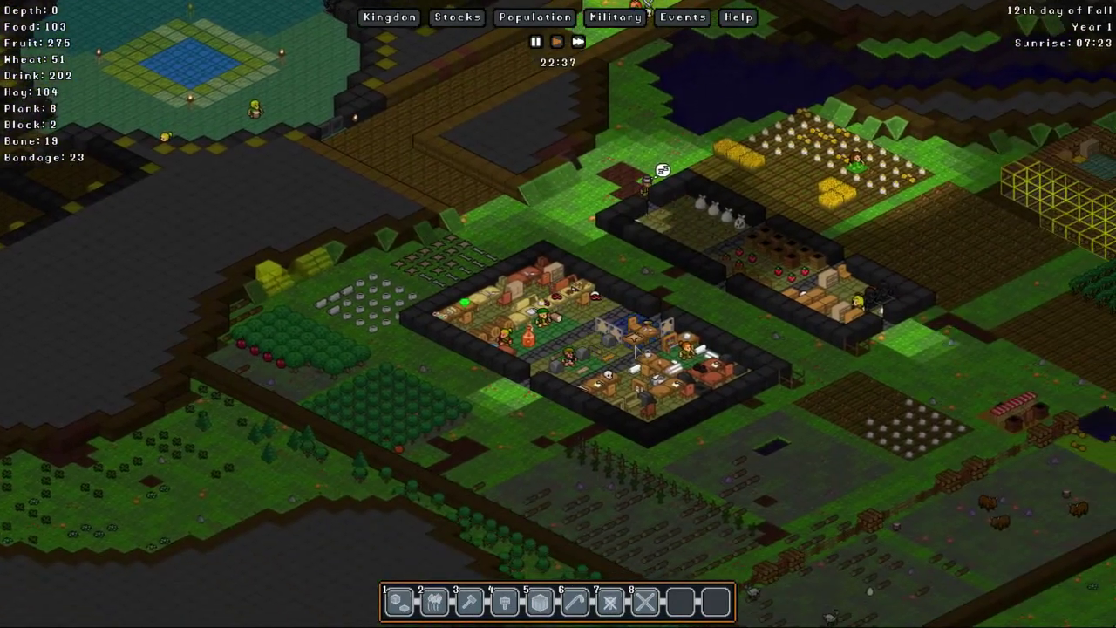
pyautogui.scroll(-3)
pyautogui.press('Up')
pyautogui.press('Left')
pyautogui.press('Right')
pyautogui.press('Down')
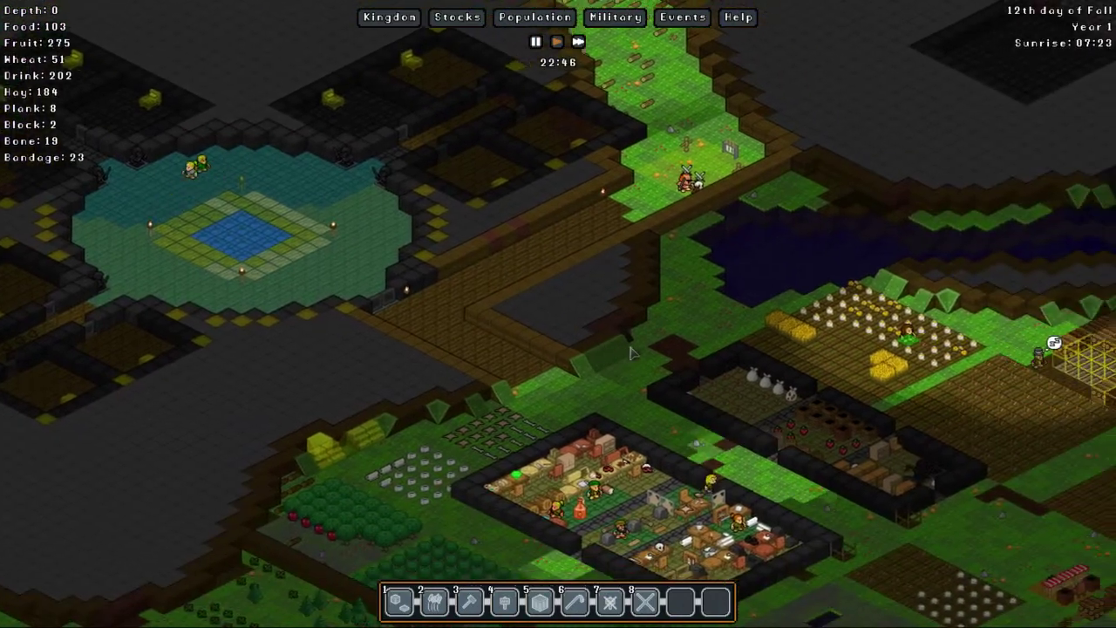
pyautogui.press('Down')
pyautogui.press('Right')
pyautogui.press('Right')
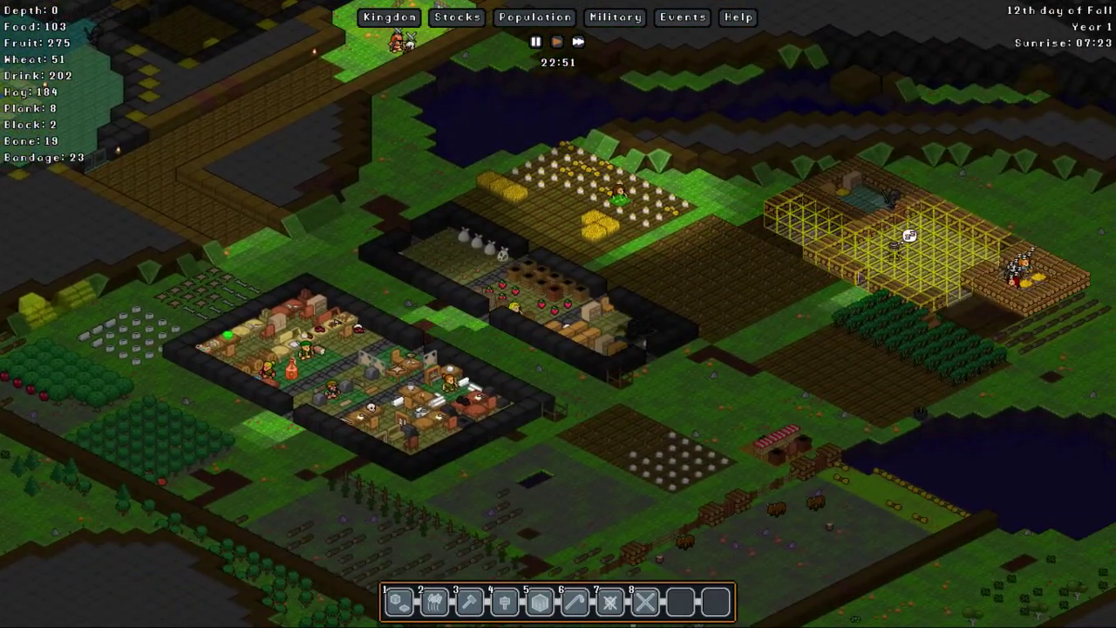
pyautogui.press('Left')
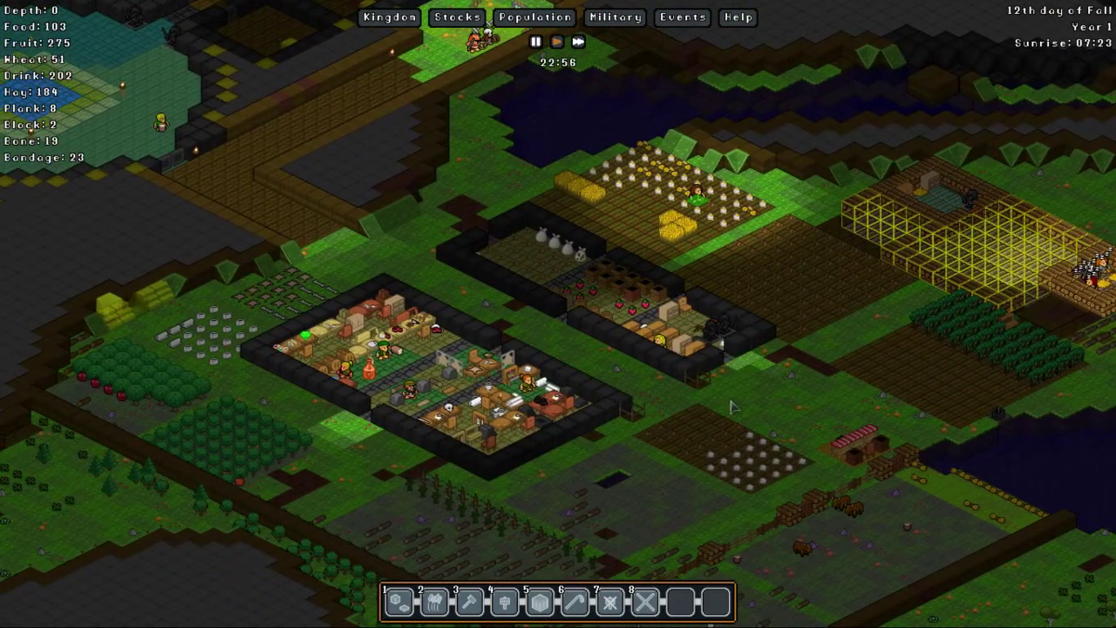
pyautogui.press('Up')
pyautogui.press('Left')
pyautogui.press('Up')
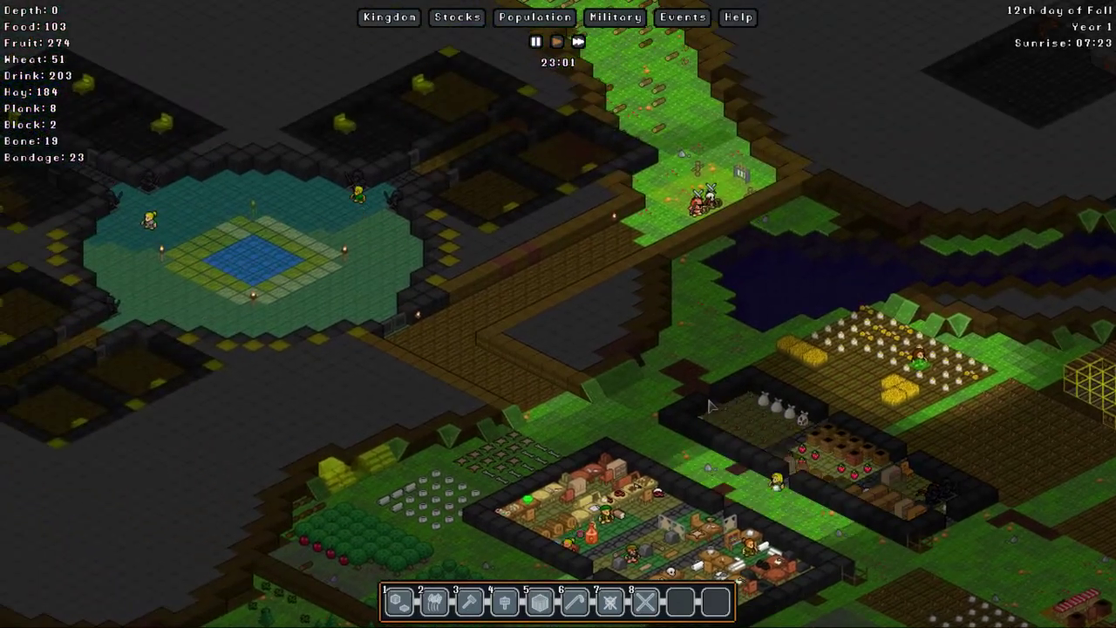
# Step: Inspect the hall floor tile and view, then close, Grimrip the Rancher's details
pyautogui.click(428, 305)
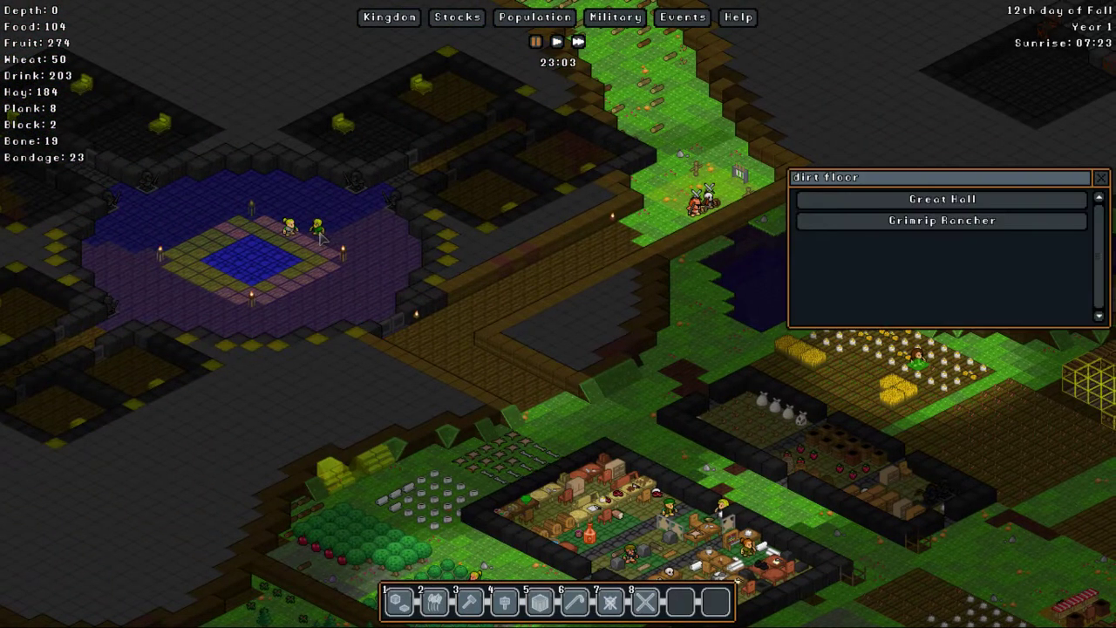
pyautogui.click(848, 222)
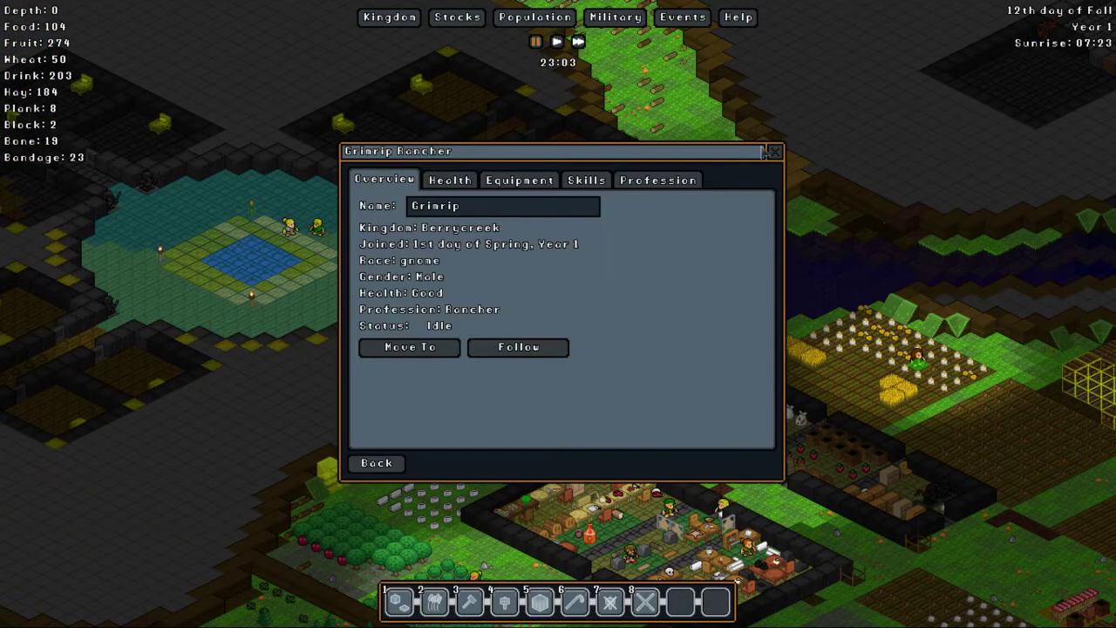
pyautogui.click(774, 153)
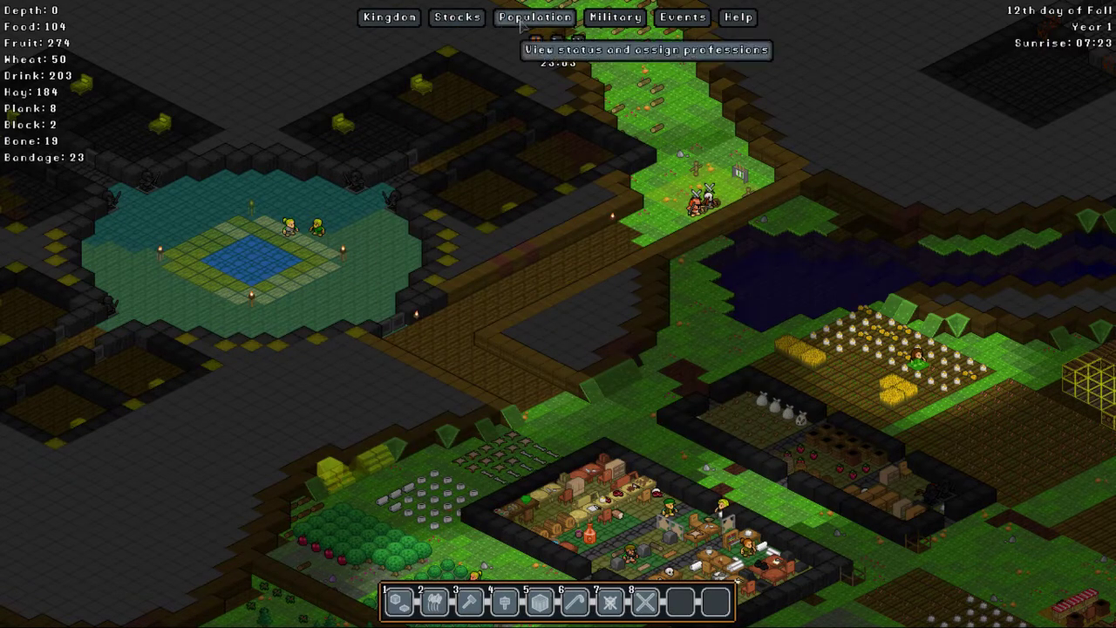
# Step: Set Grimrip's profession to Woodcutter on the Population Assign tab
pyautogui.click(534, 17)
pyautogui.click(386, 190)
pyautogui.scroll(-3)
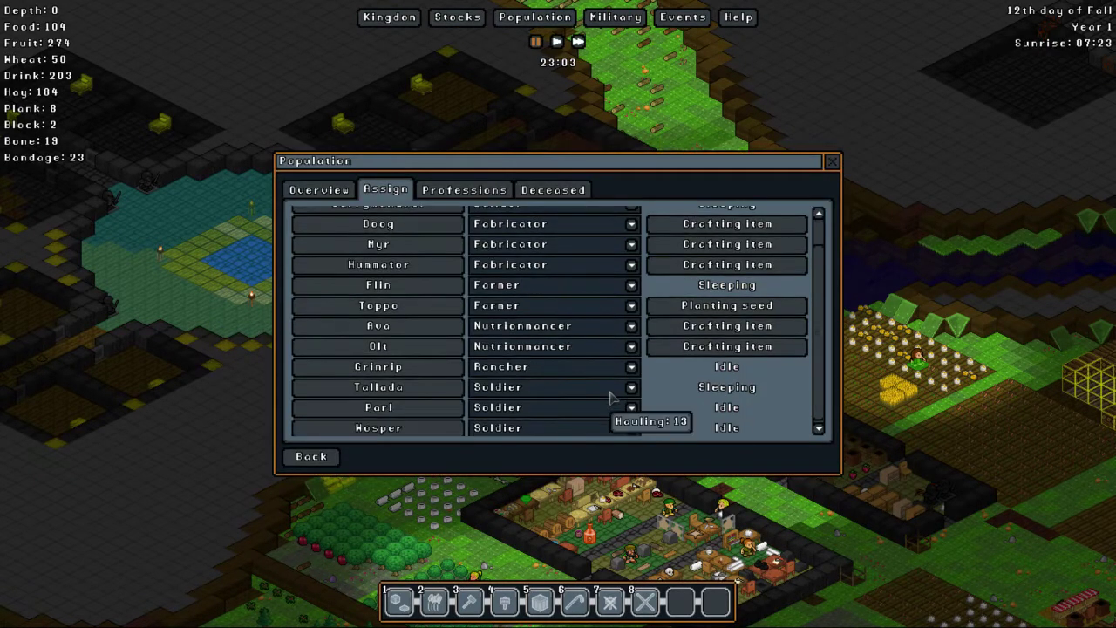
pyautogui.scroll(3)
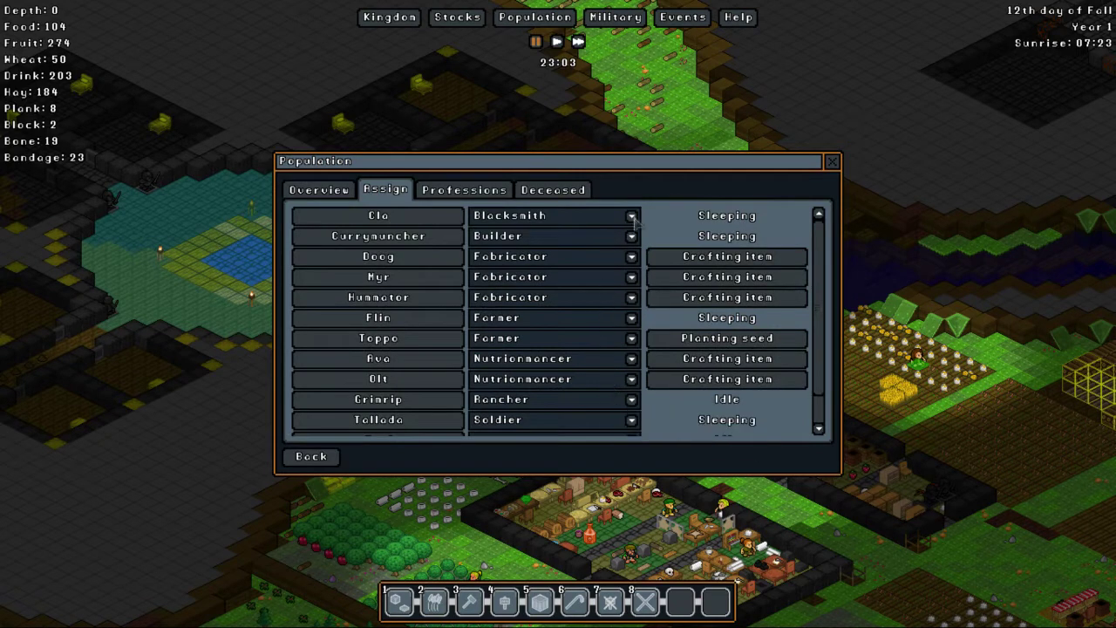
pyautogui.click(631, 419)
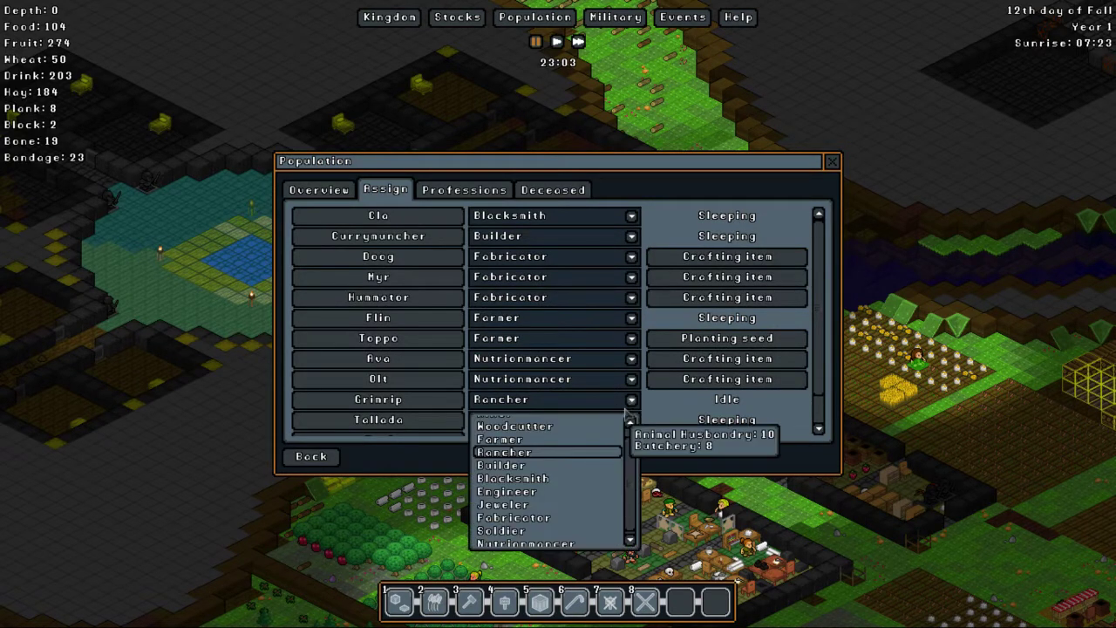
pyautogui.scroll(3)
pyautogui.click(554, 426)
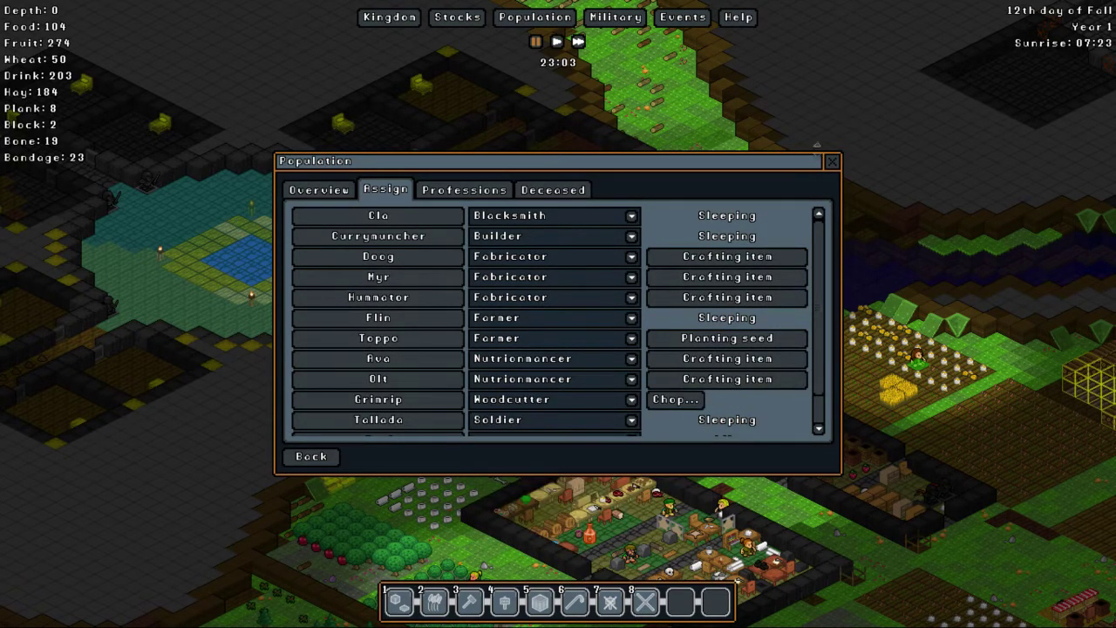
pyautogui.click(831, 161)
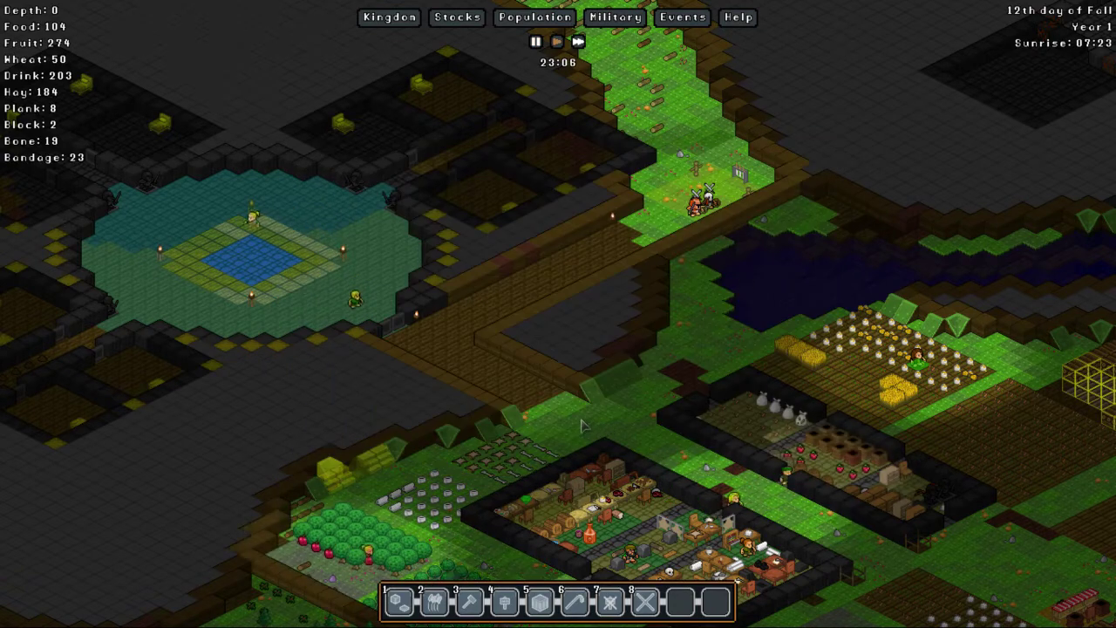
pyautogui.scroll(3)
pyautogui.scroll(3)
pyautogui.press('pageup')
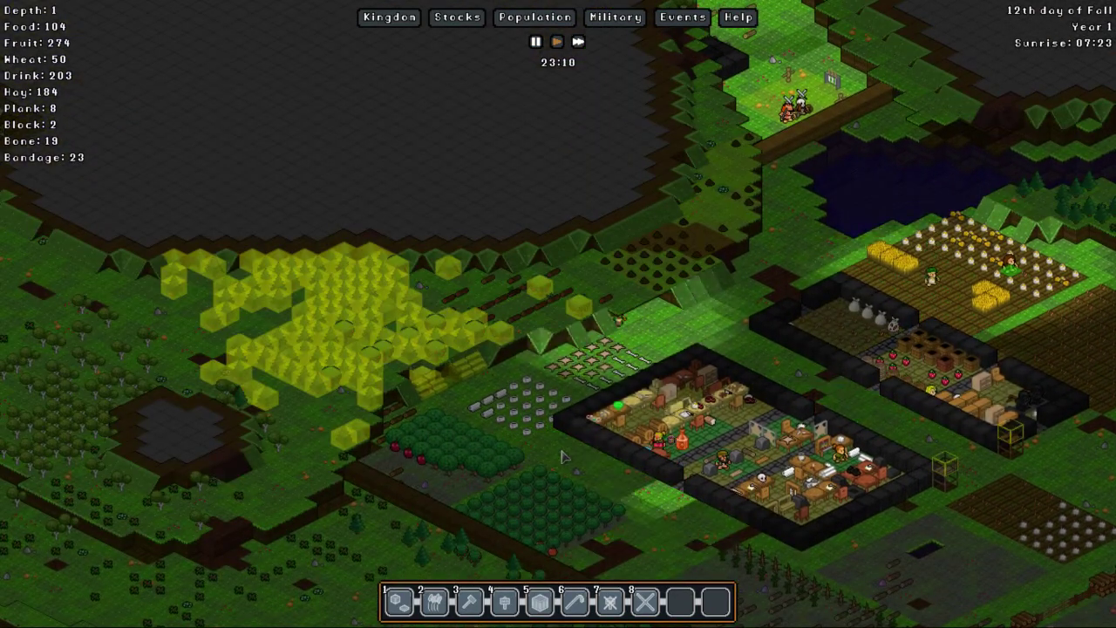
pyautogui.scroll(3)
pyautogui.press('pageup')
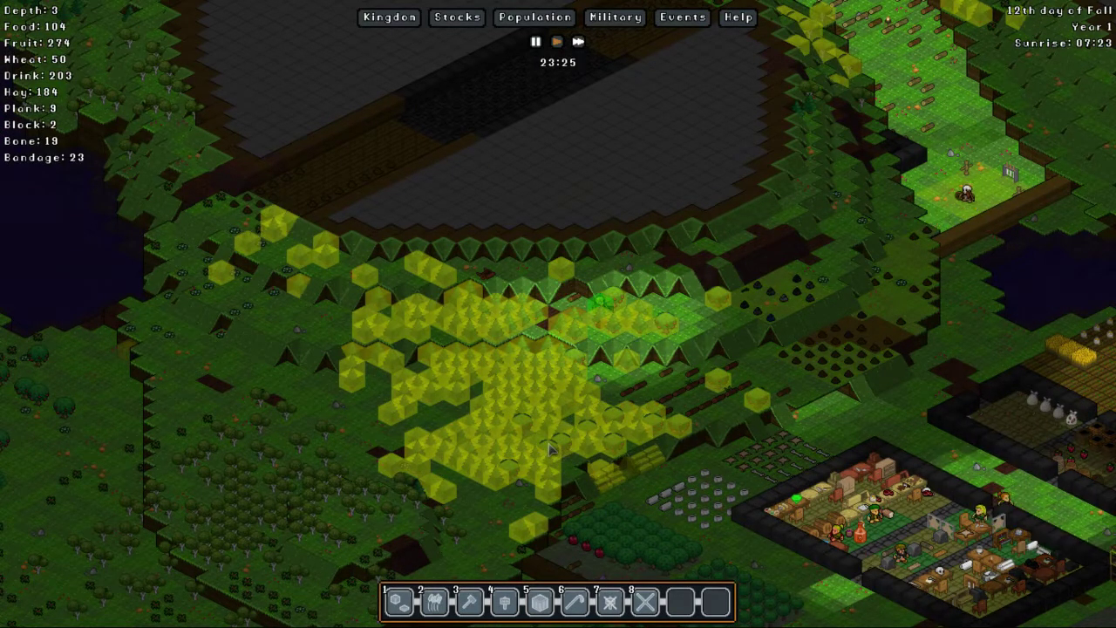
pyautogui.press('Up')
pyautogui.press('Up')
pyautogui.press('Up')
pyautogui.scroll(-3)
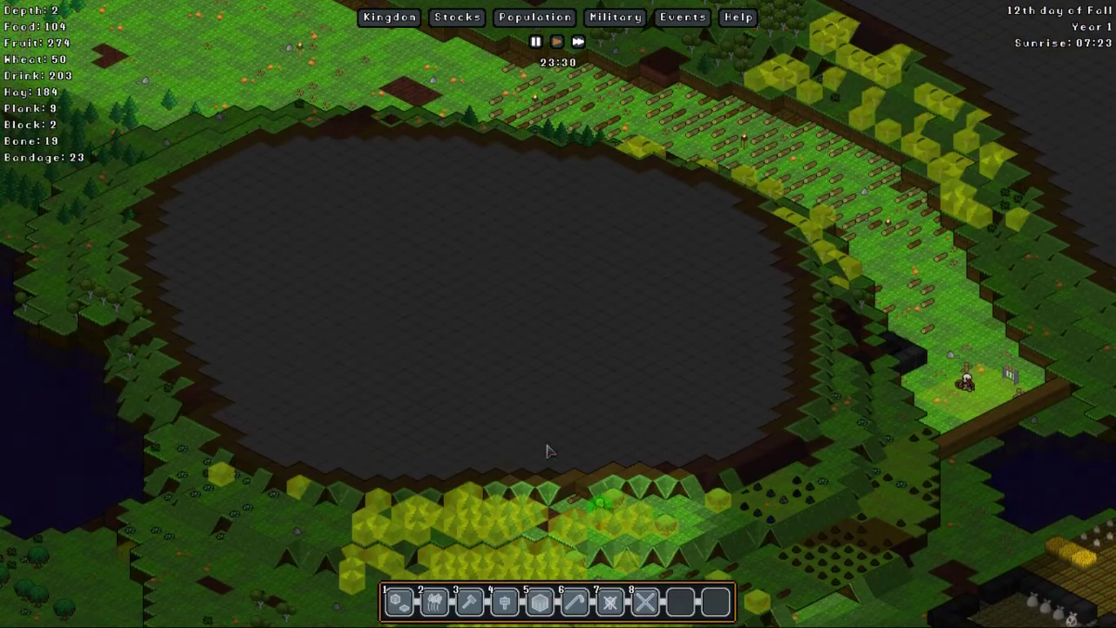
pyautogui.scroll(3)
pyautogui.press('Right')
pyautogui.press('Right')
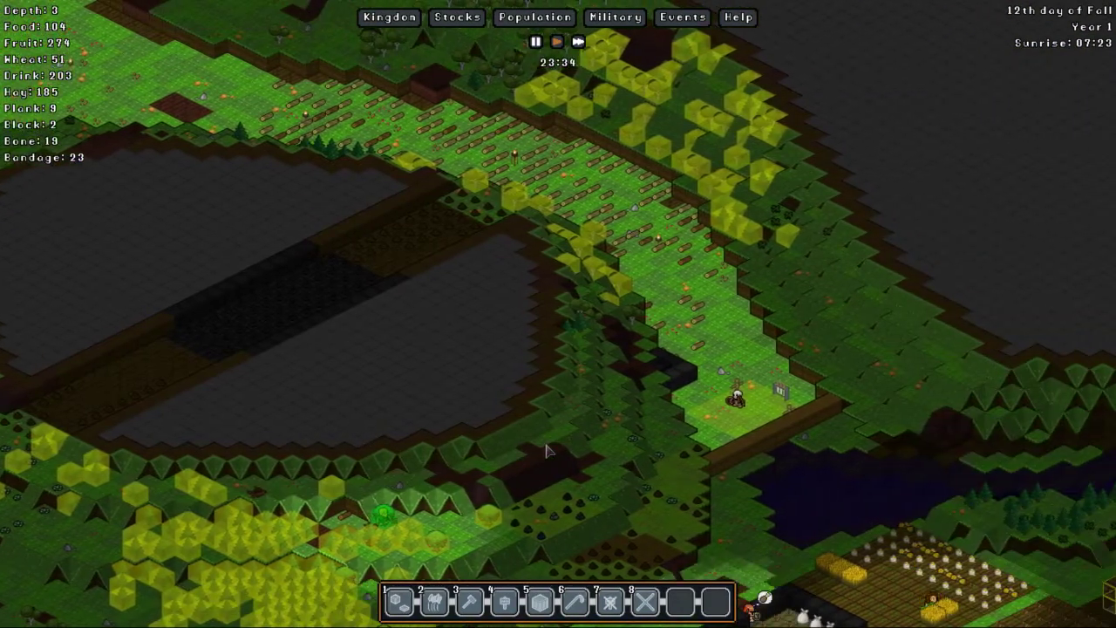
pyautogui.press('Down')
pyautogui.press('Down')
pyautogui.press('Right')
pyautogui.press('Down')
pyautogui.press('Right')
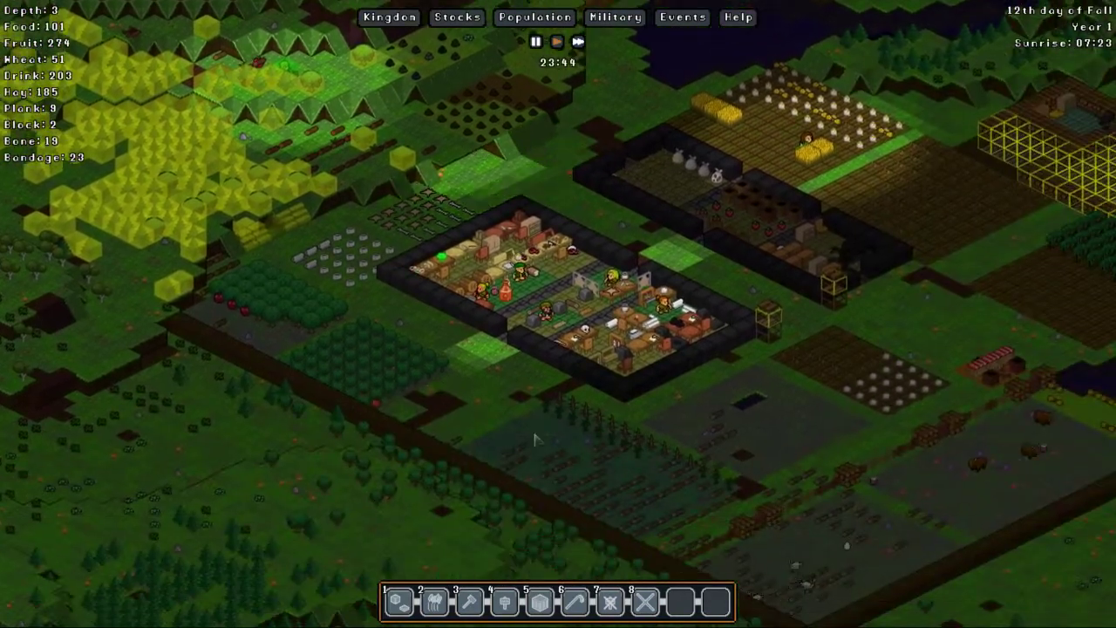
pyautogui.press('Up')
pyautogui.press('Left')
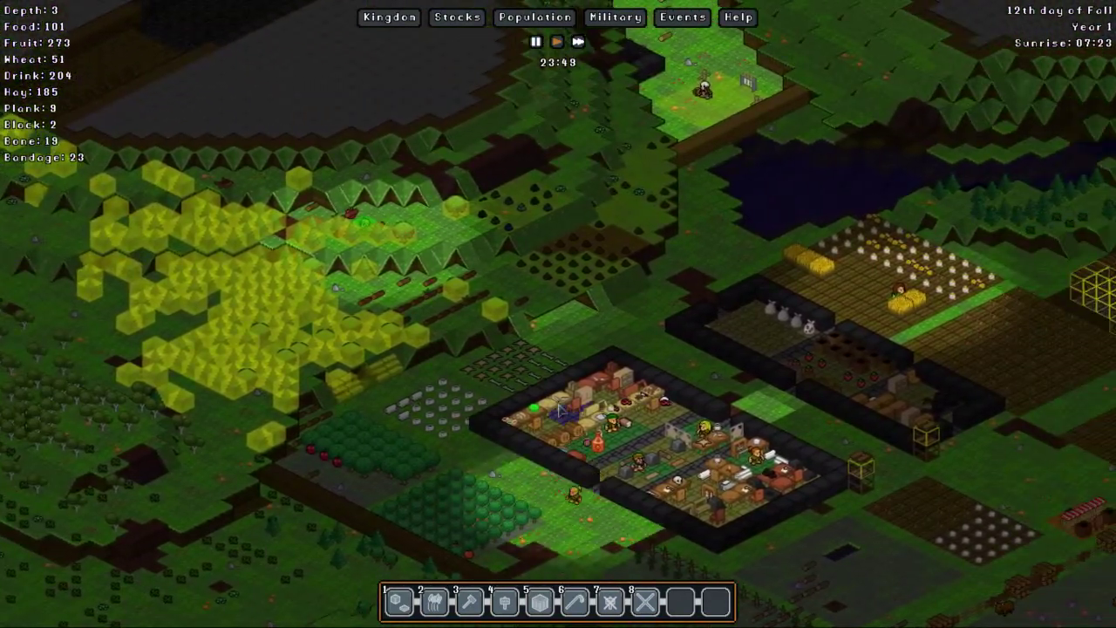
pyautogui.press('Right')
pyautogui.press('Right')
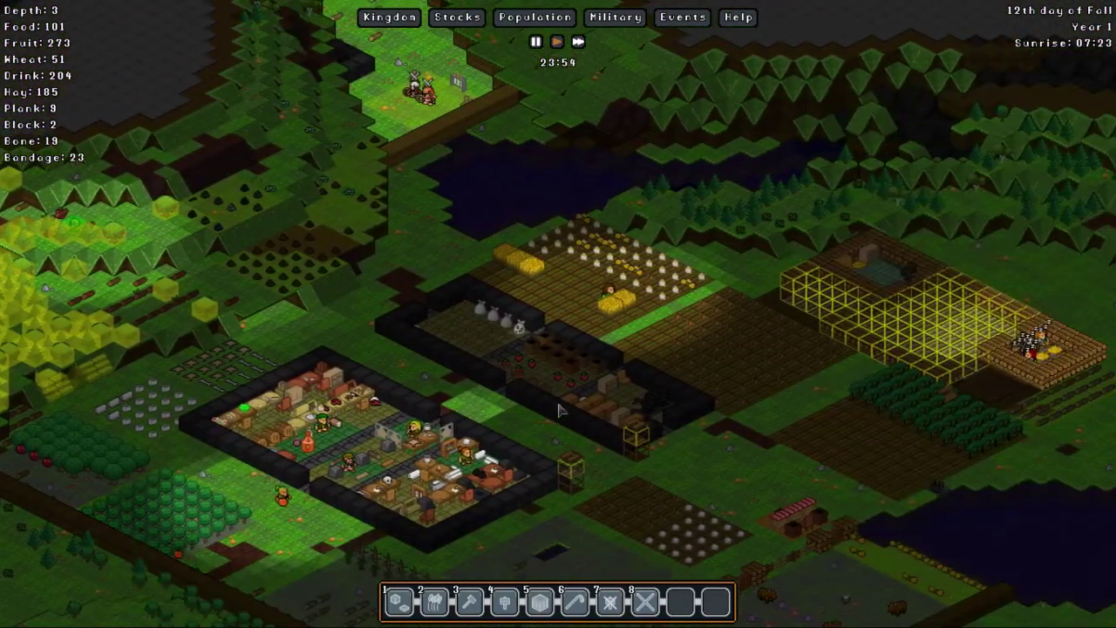
pyautogui.press('Left')
pyautogui.press('Up')
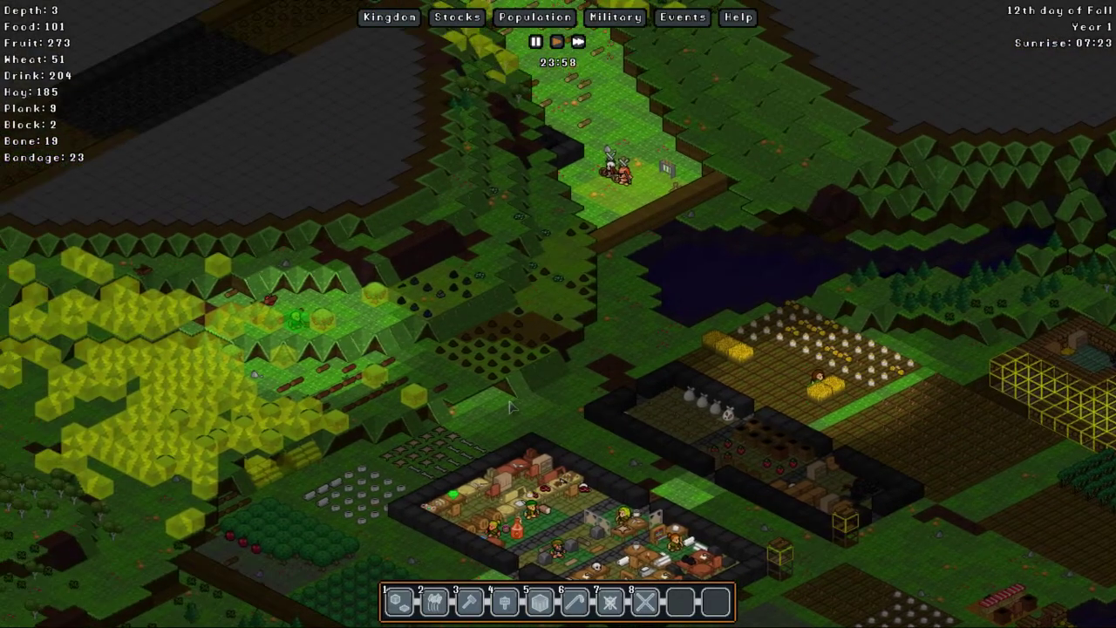
pyautogui.scroll(3)
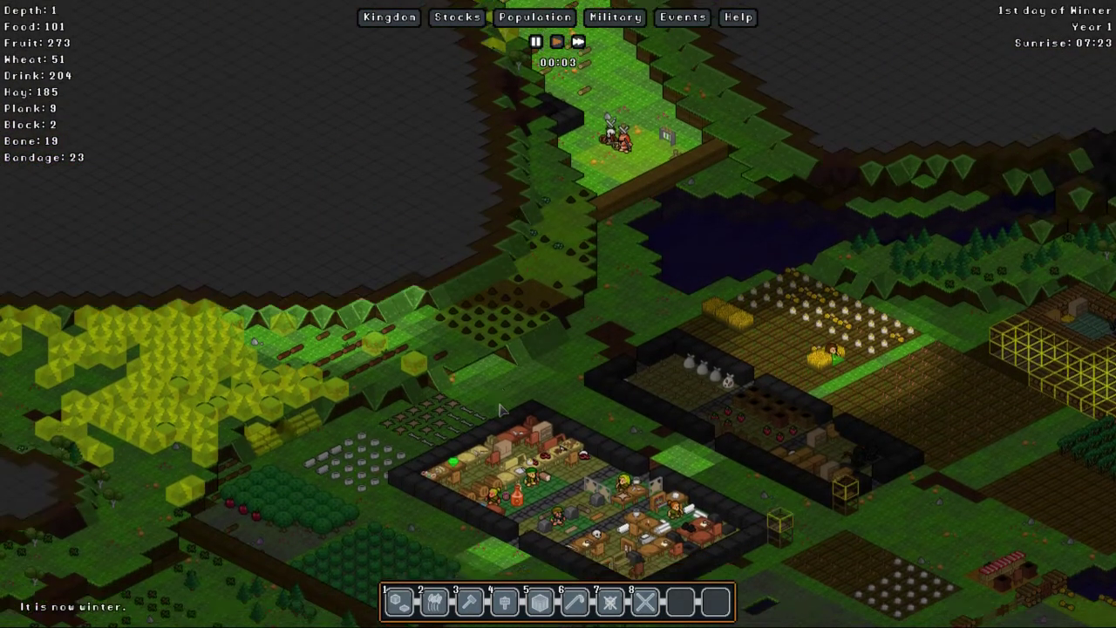
pyautogui.scroll(3)
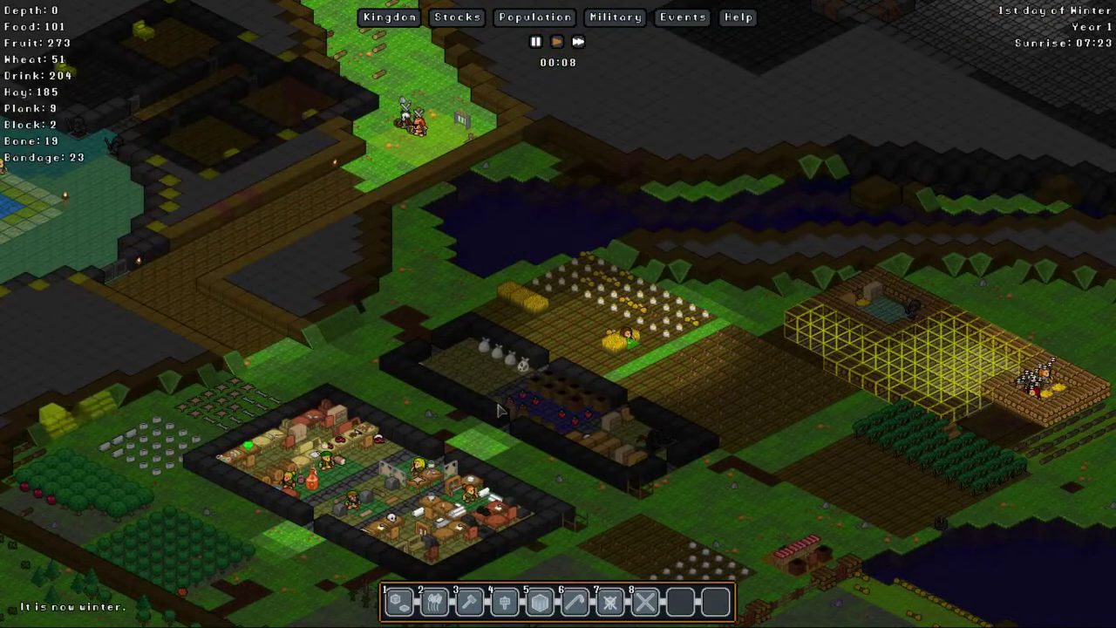
pyautogui.press('Down')
pyautogui.press('Right')
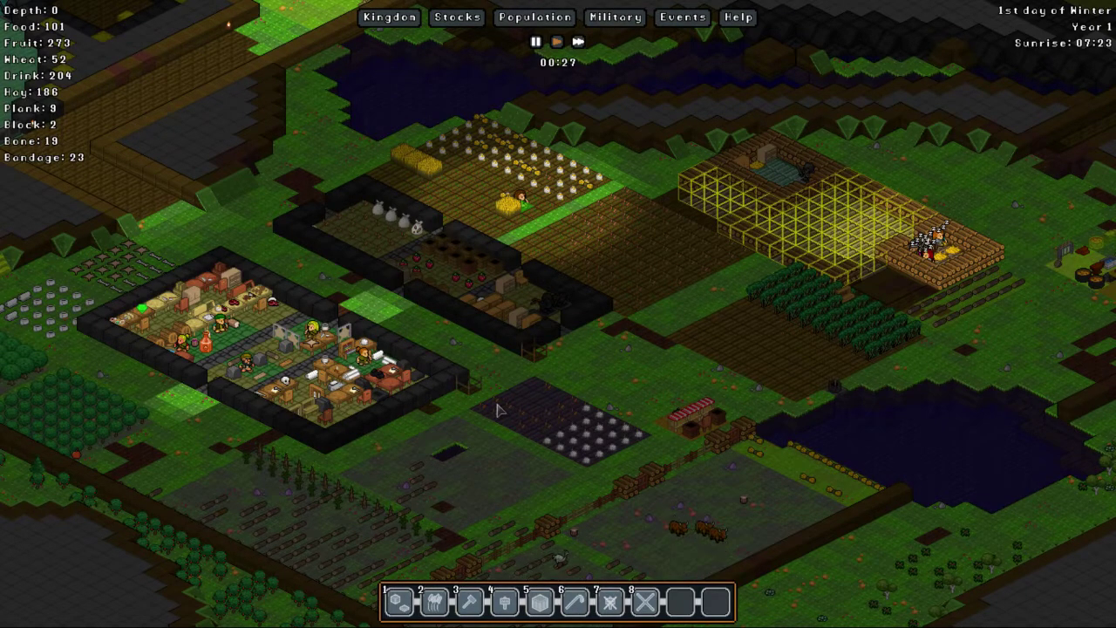
pyautogui.press('Left')
pyautogui.press('Down')
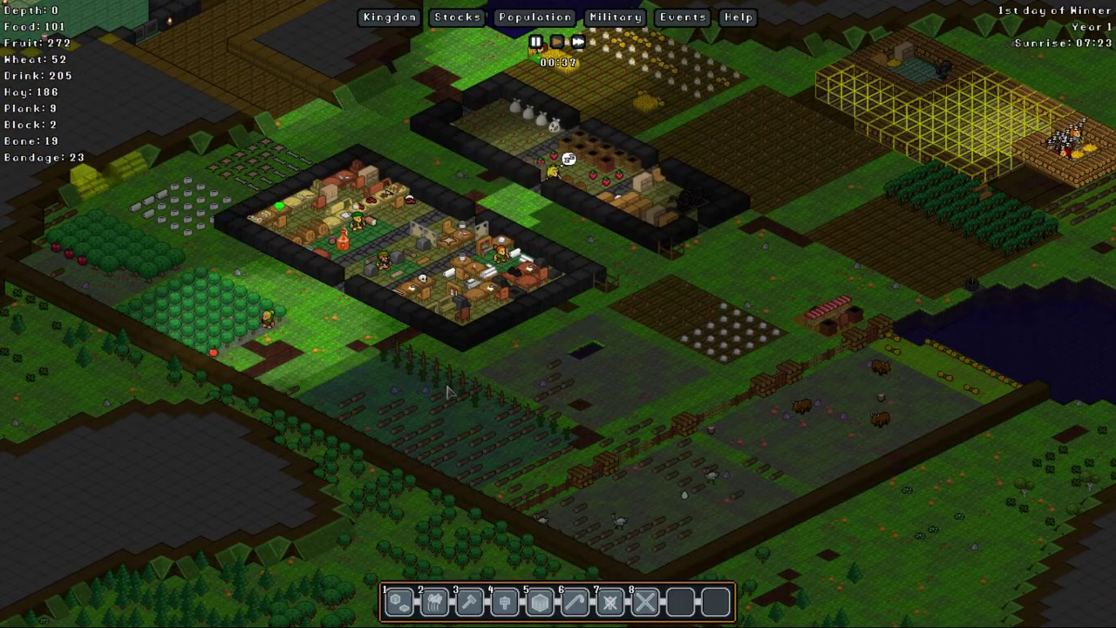
pyautogui.press('Up')
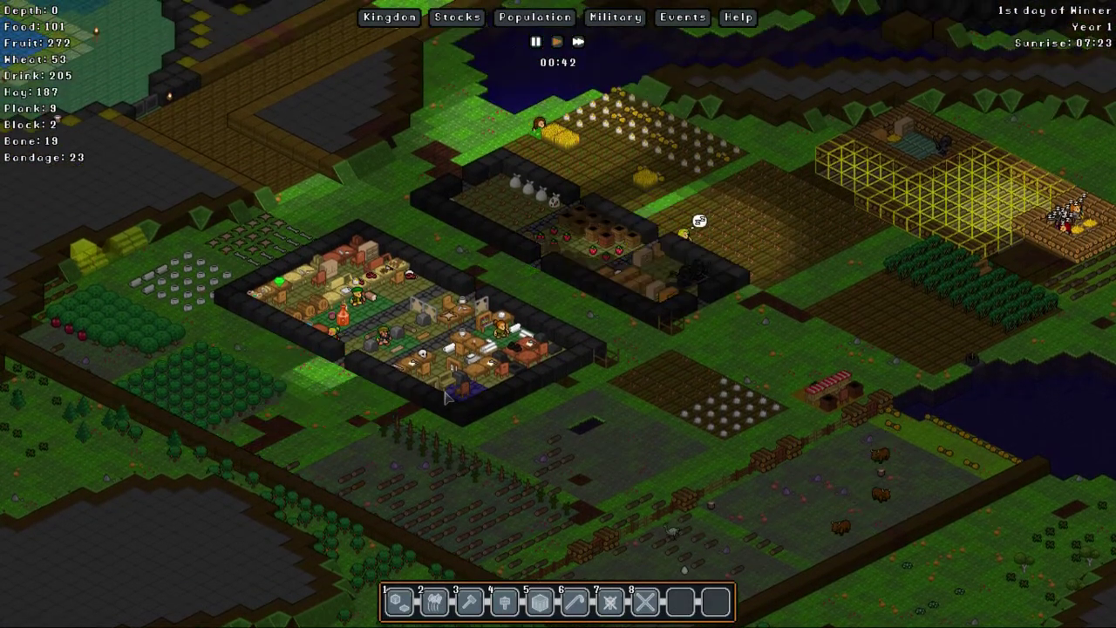
pyautogui.press('Right')
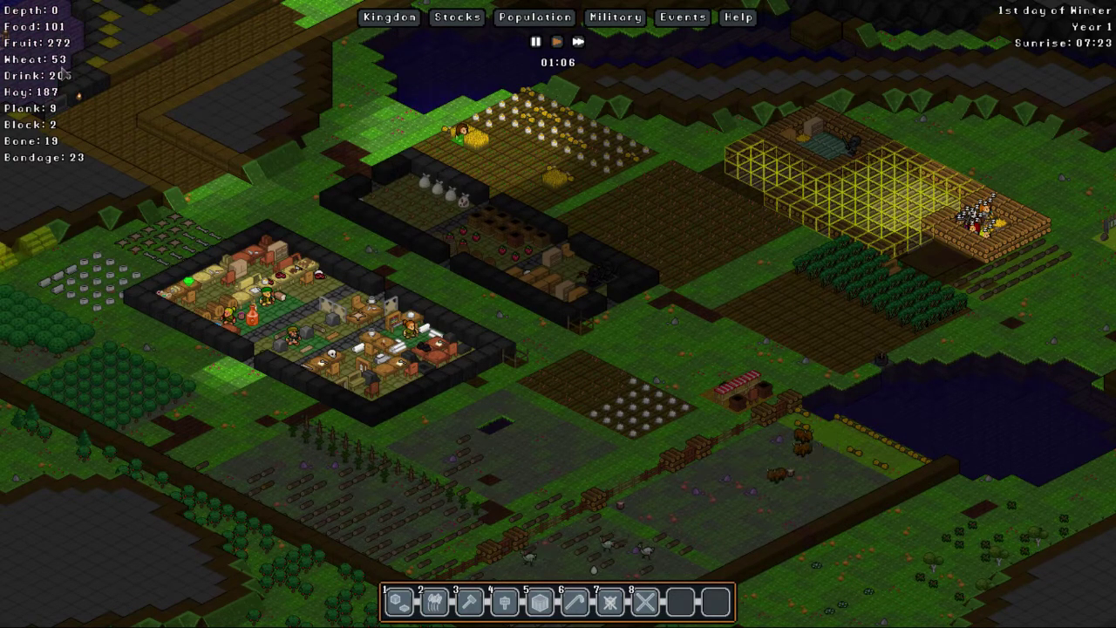
pyautogui.press('Down')
pyautogui.press('Down')
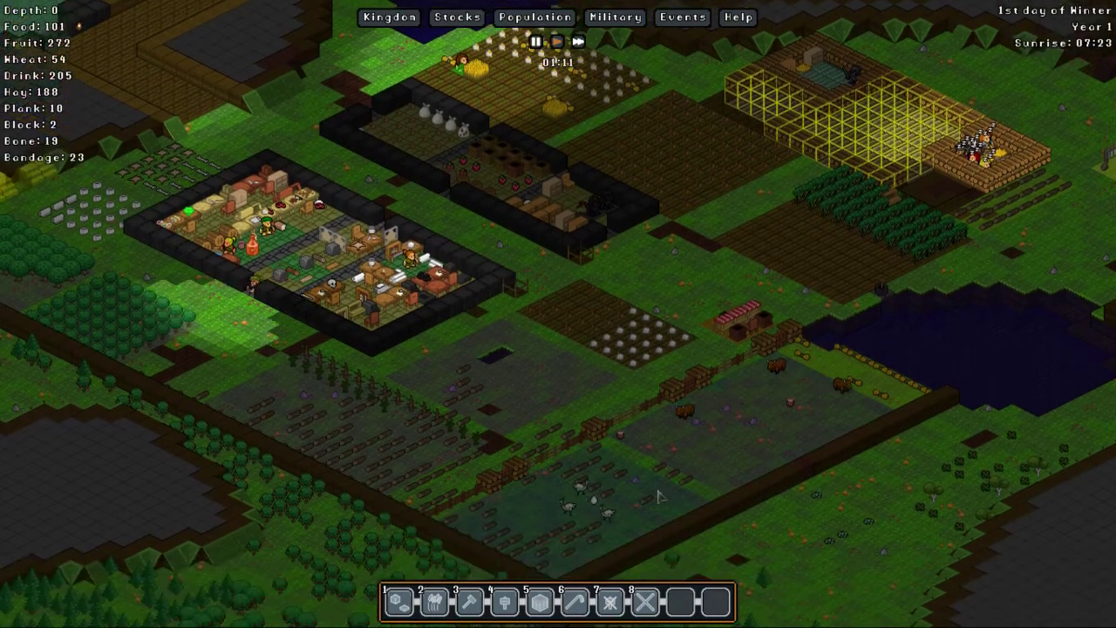
# Step: Open the Butcher Shop, choose the emu pasture source, and queue one male emu
pyautogui.click(827, 208)
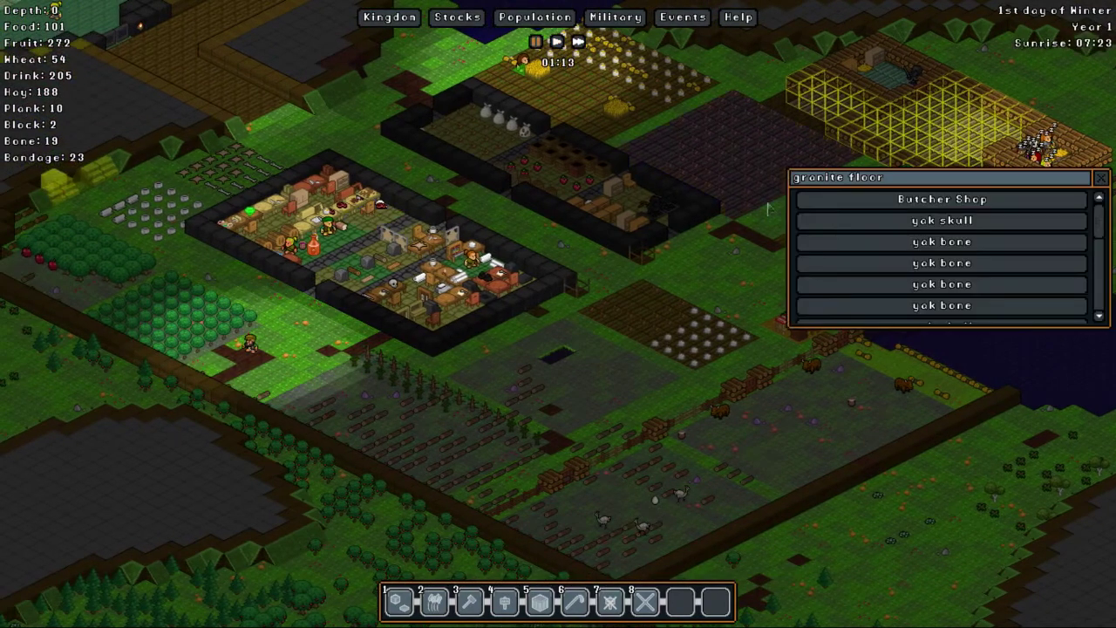
pyautogui.click(875, 207)
pyautogui.click(431, 217)
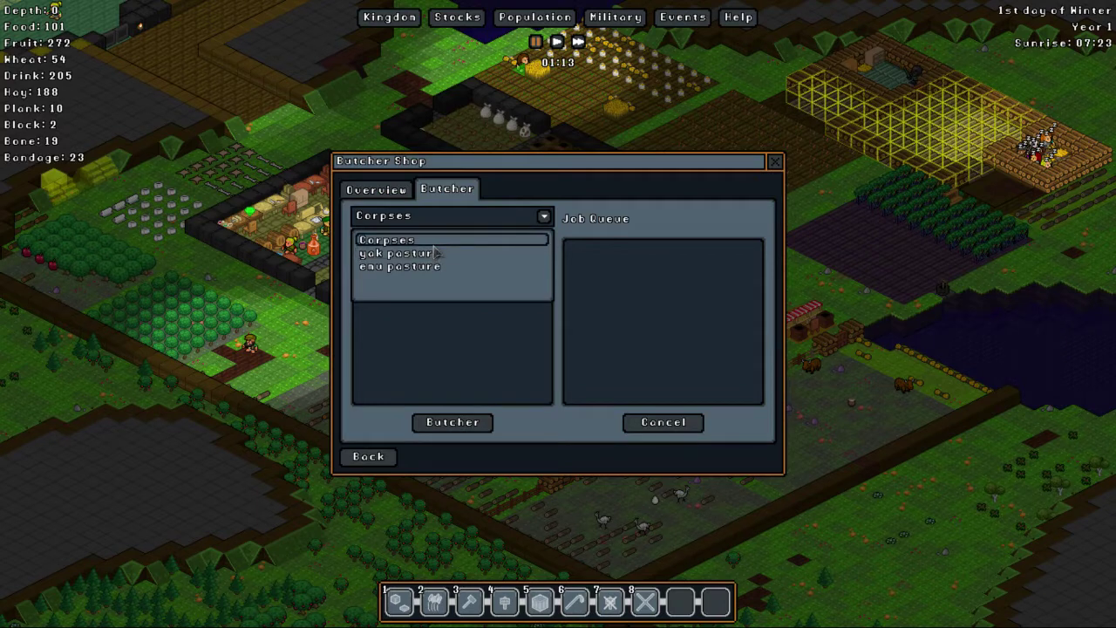
pyautogui.click(438, 267)
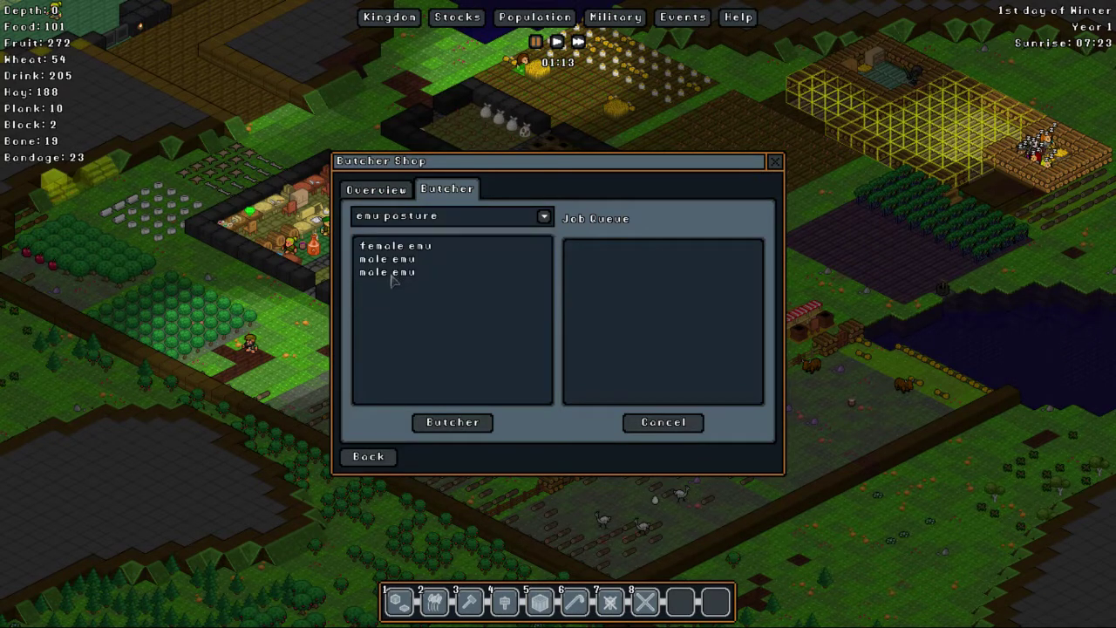
pyautogui.click(452, 422)
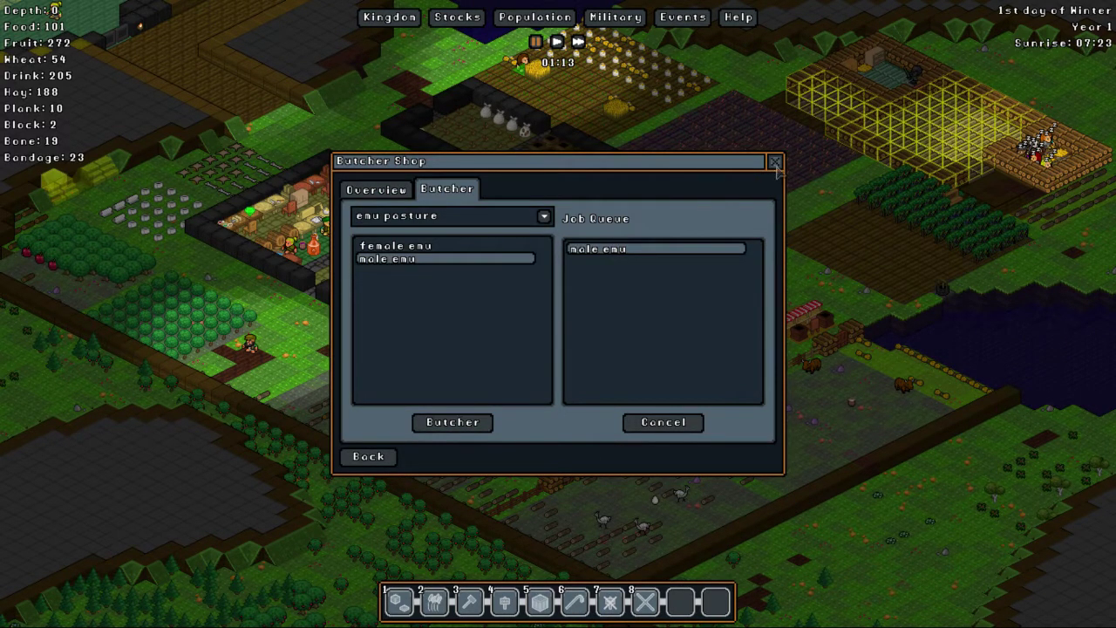
pyautogui.click(776, 162)
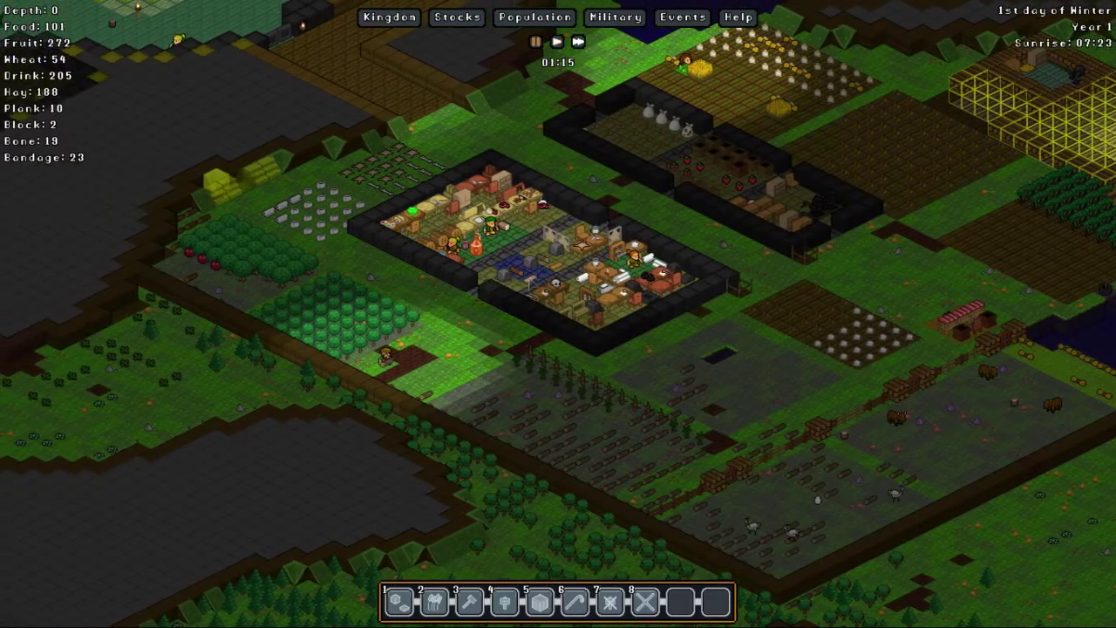
# Step: Open the Bonecarver's crafting orders and queue skull helmets using any skull
pyautogui.click(550, 299)
pyautogui.click(942, 199)
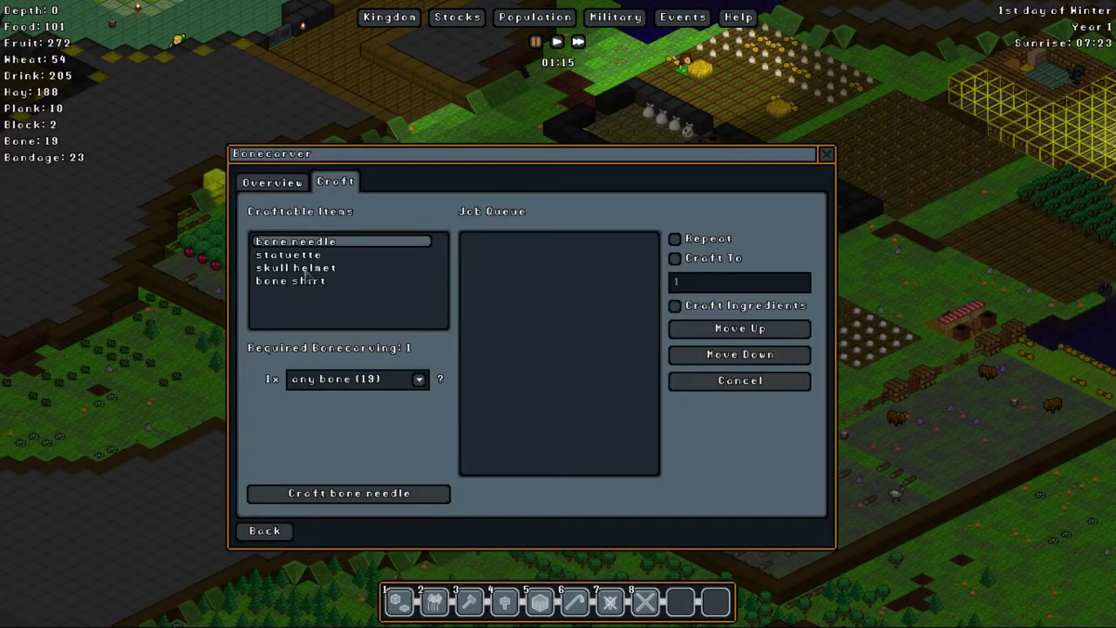
pyautogui.click(419, 379)
pyautogui.click(418, 381)
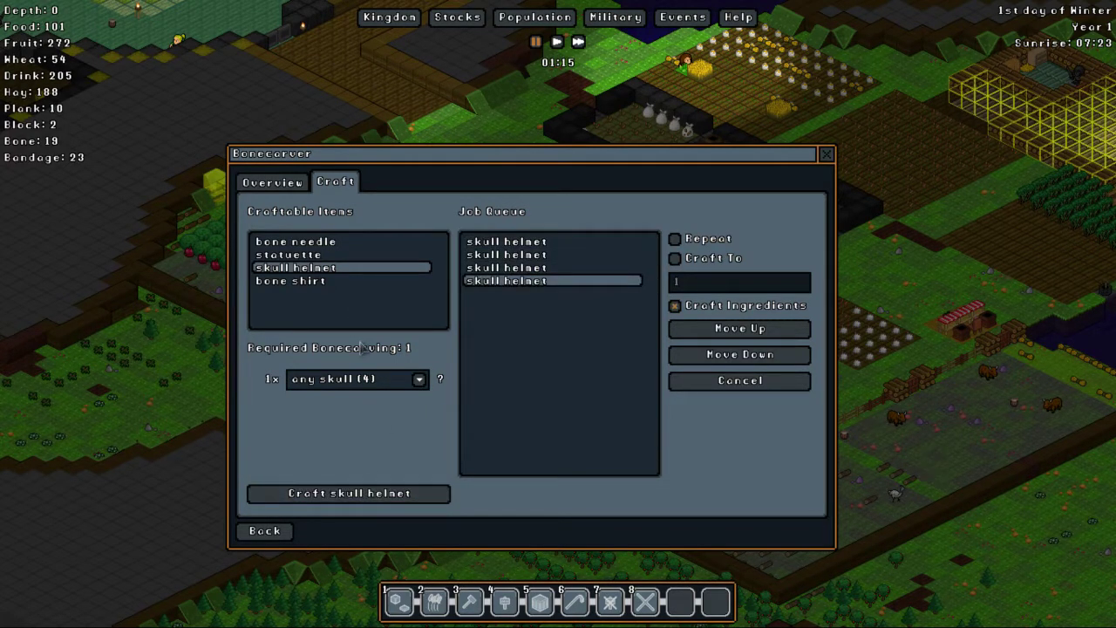
pyautogui.click(827, 155)
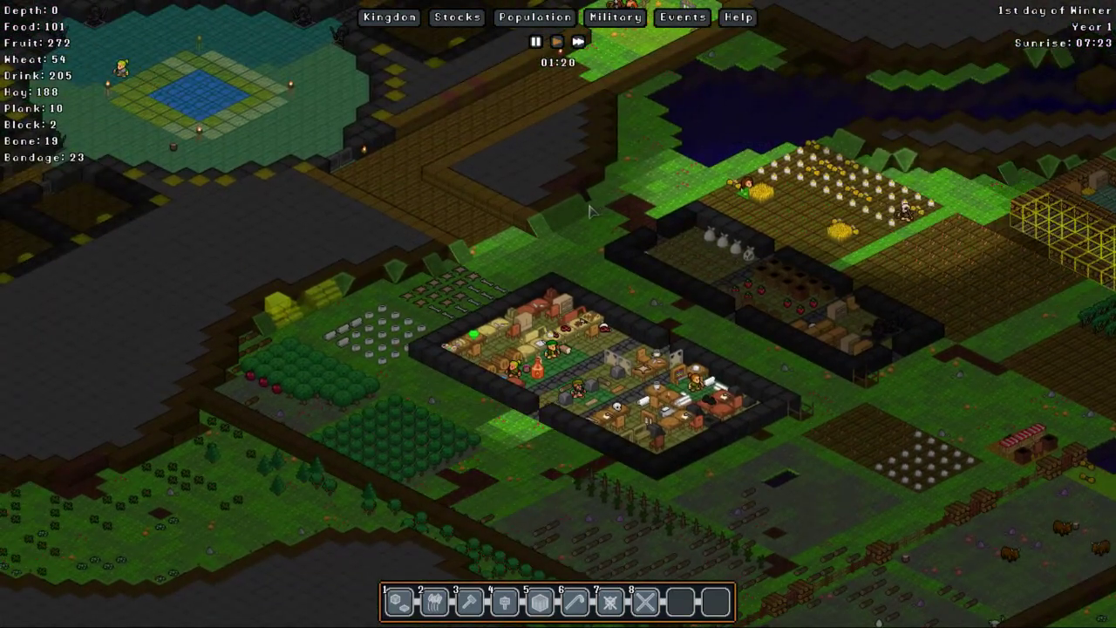
pyautogui.press('w')
pyautogui.press('w')
pyautogui.press('w')
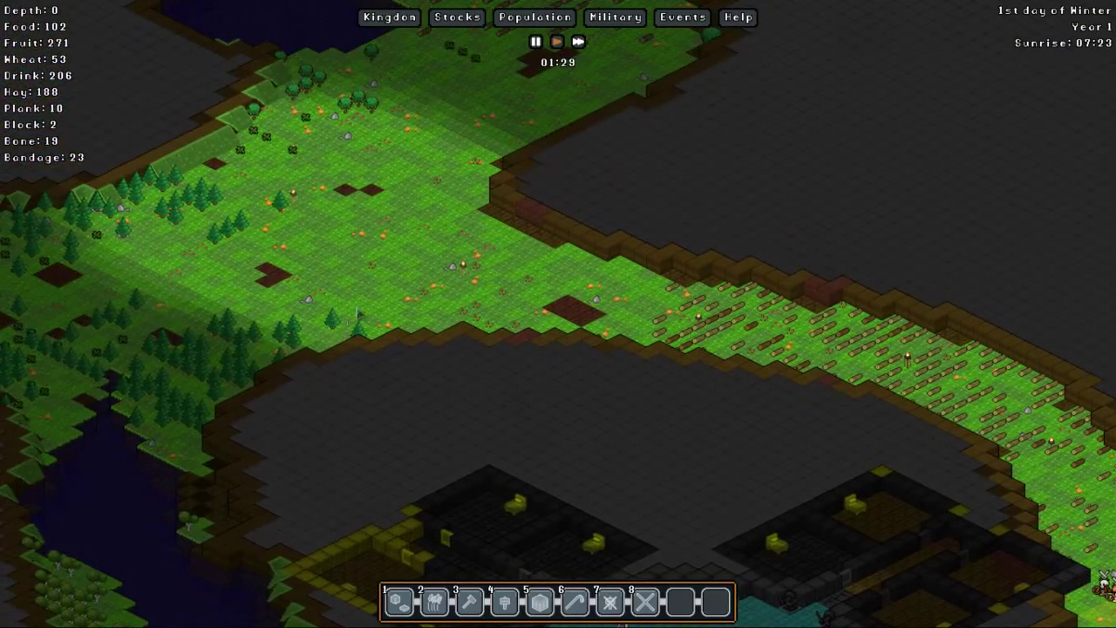
pyautogui.press('s')
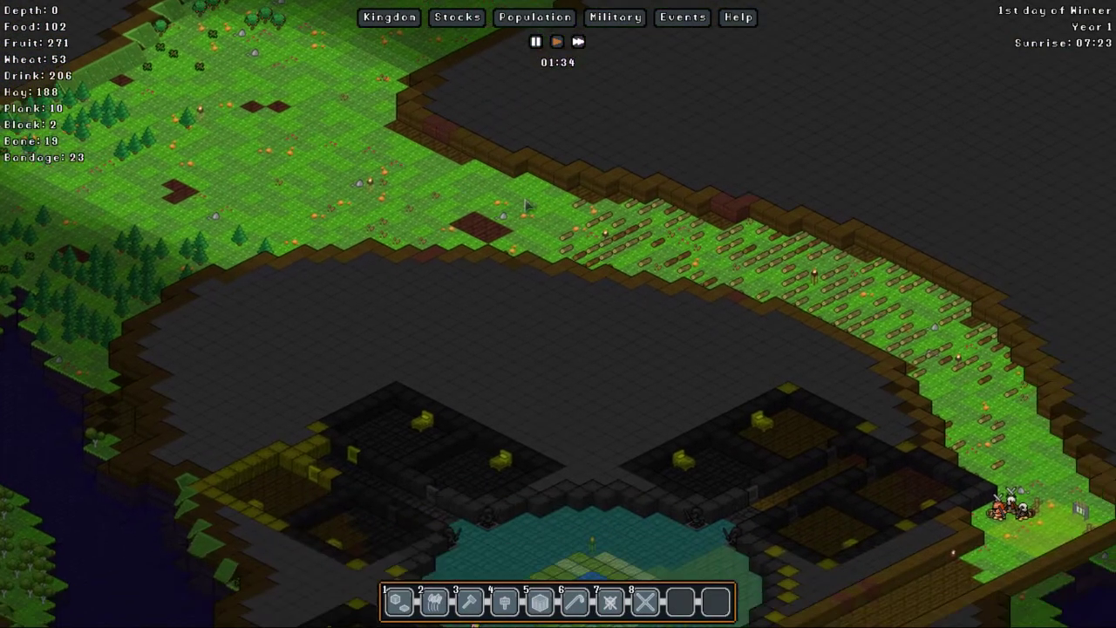
pyautogui.press('s')
pyautogui.press('d')
pyautogui.scroll(-3)
pyautogui.press('s')
pyautogui.press('s')
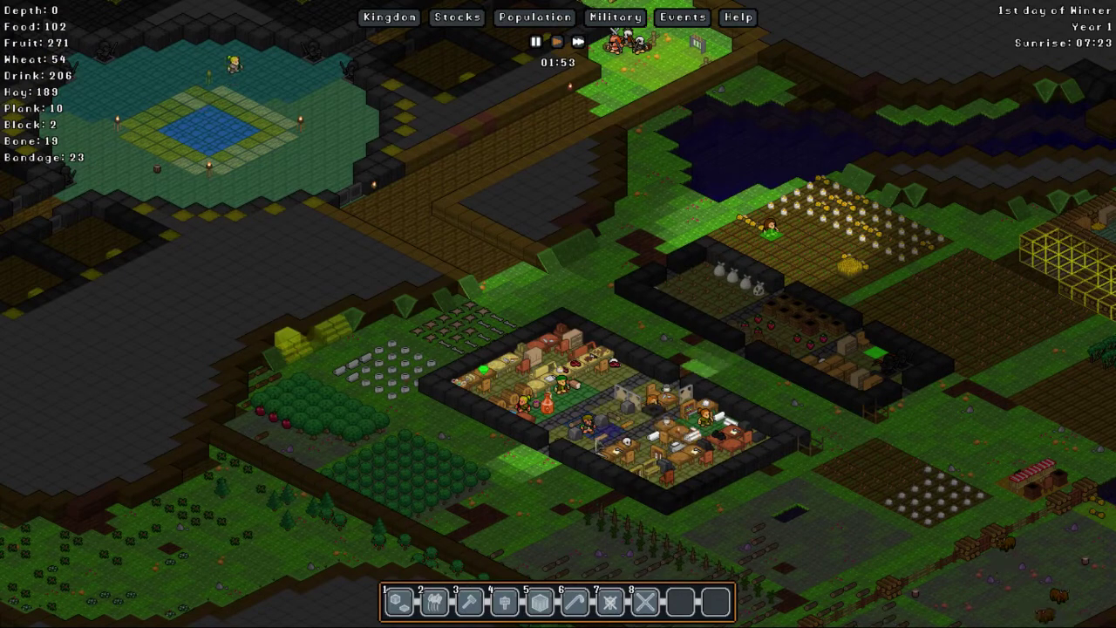
pyautogui.press('d')
pyautogui.press('d')
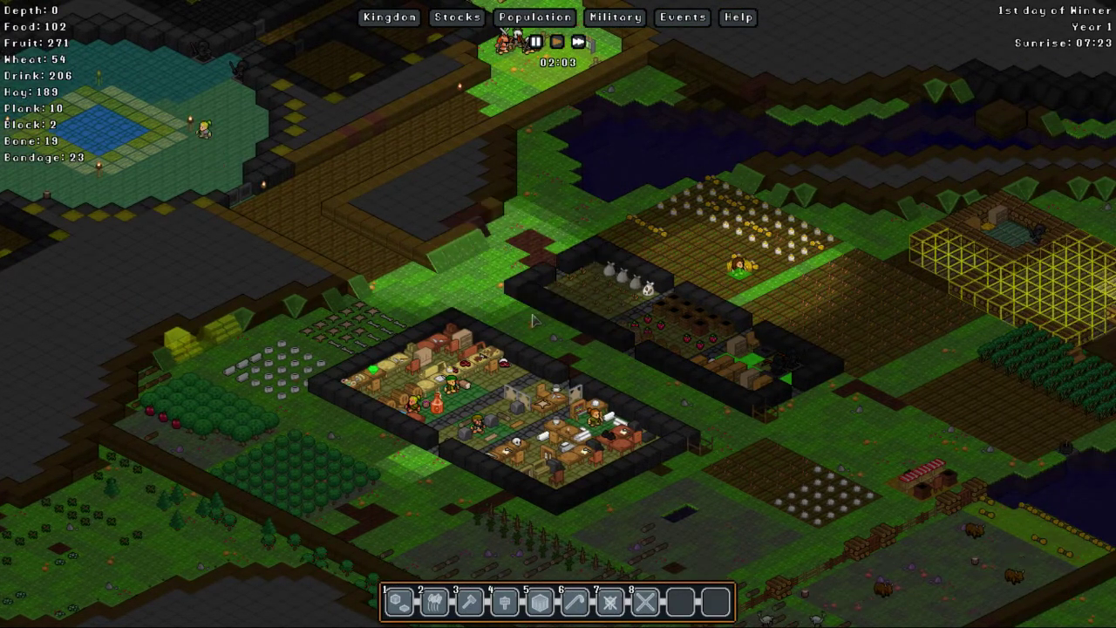
pyautogui.press('a')
pyautogui.press('w')
pyautogui.press('a')
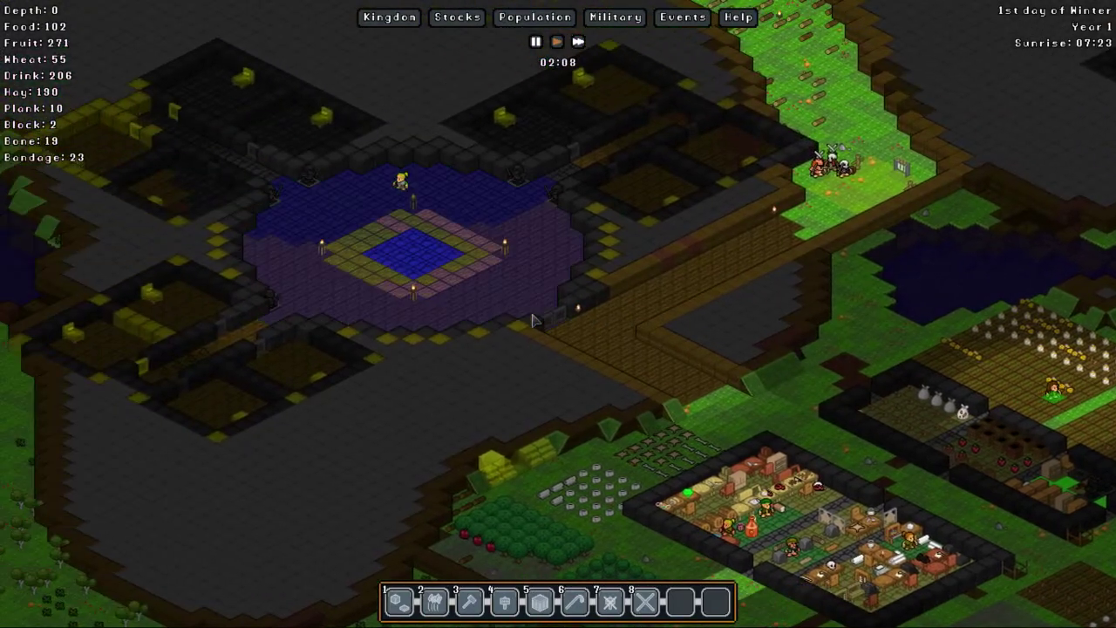
pyautogui.scroll(-3)
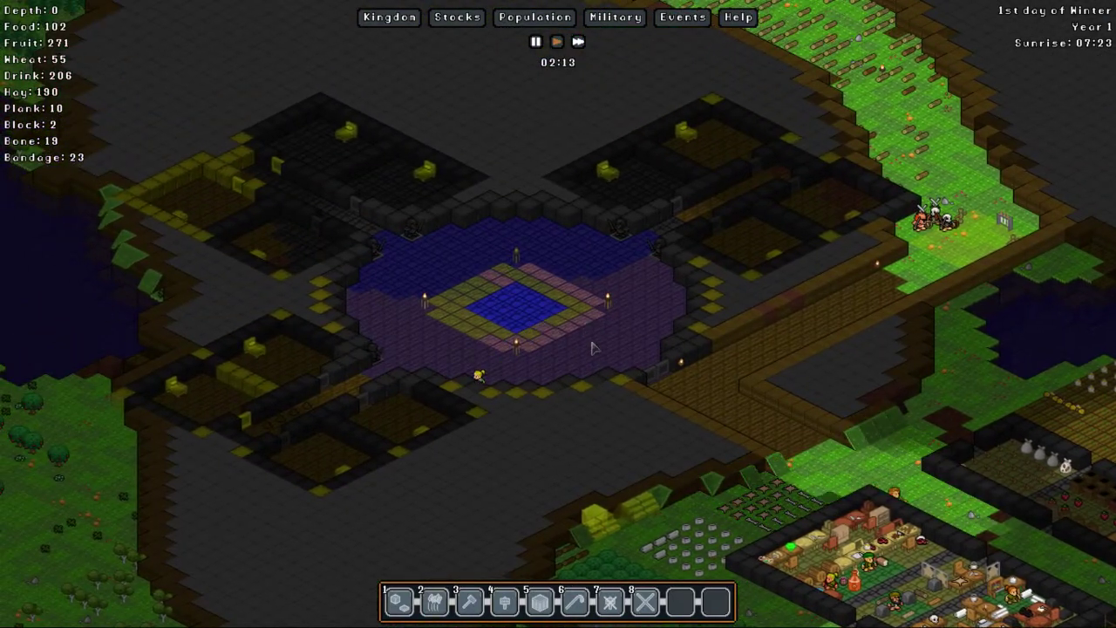
pyautogui.scroll(3)
pyautogui.press('pagedown')
pyautogui.press('pagedown')
pyautogui.press('pageup')
pyautogui.press('pageup')
pyautogui.press('s')
pyautogui.press('d')
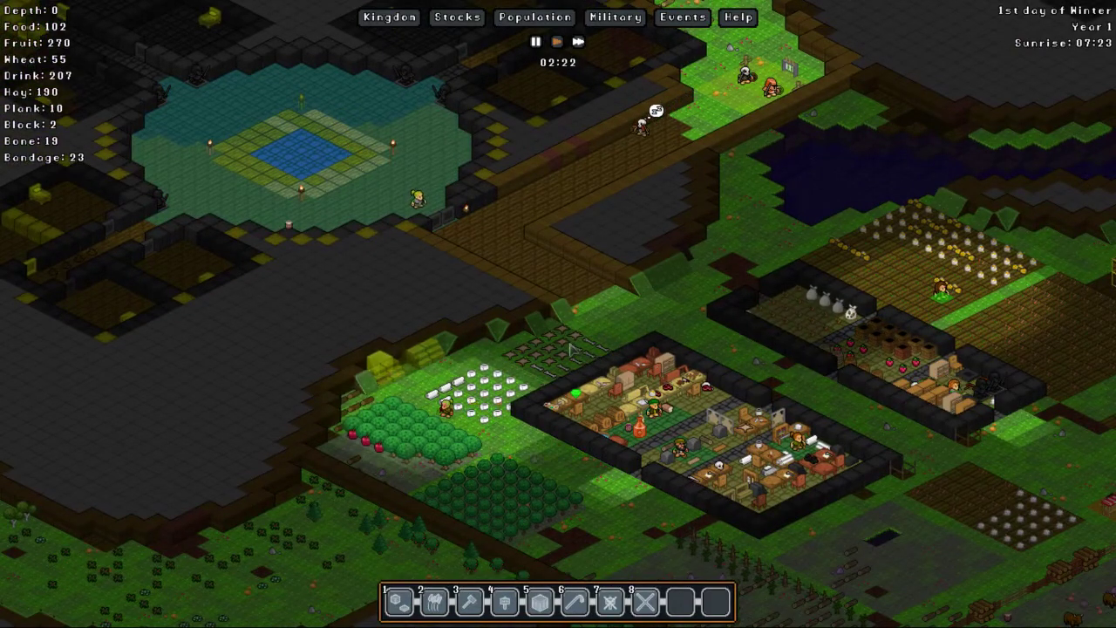
pyautogui.press('w')
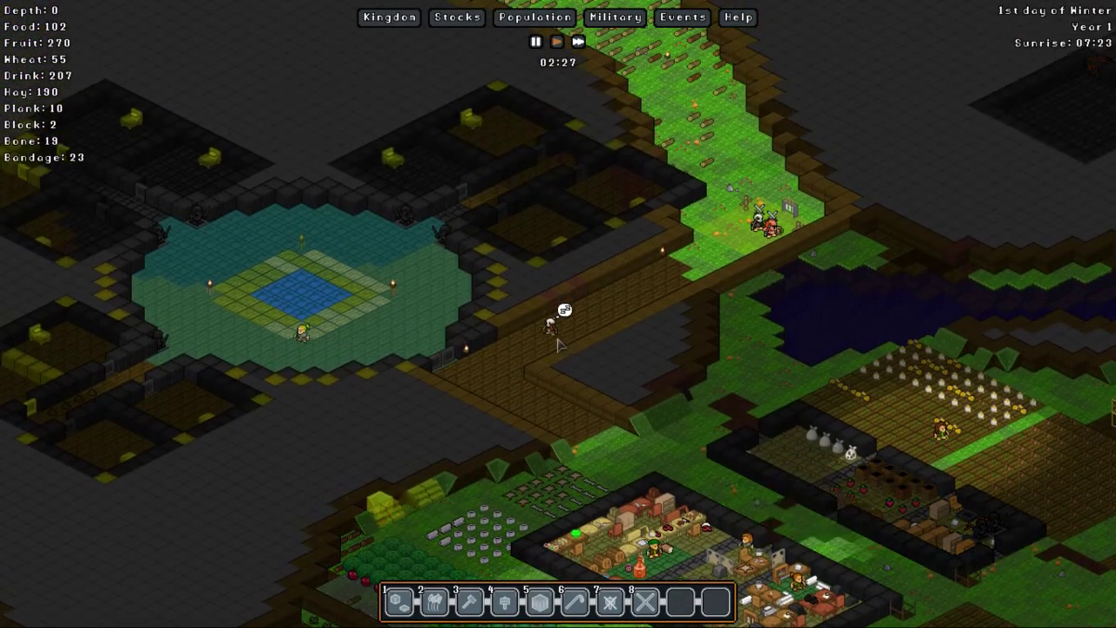
pyautogui.press('a')
pyautogui.press('pagedown')
pyautogui.scroll(-3)
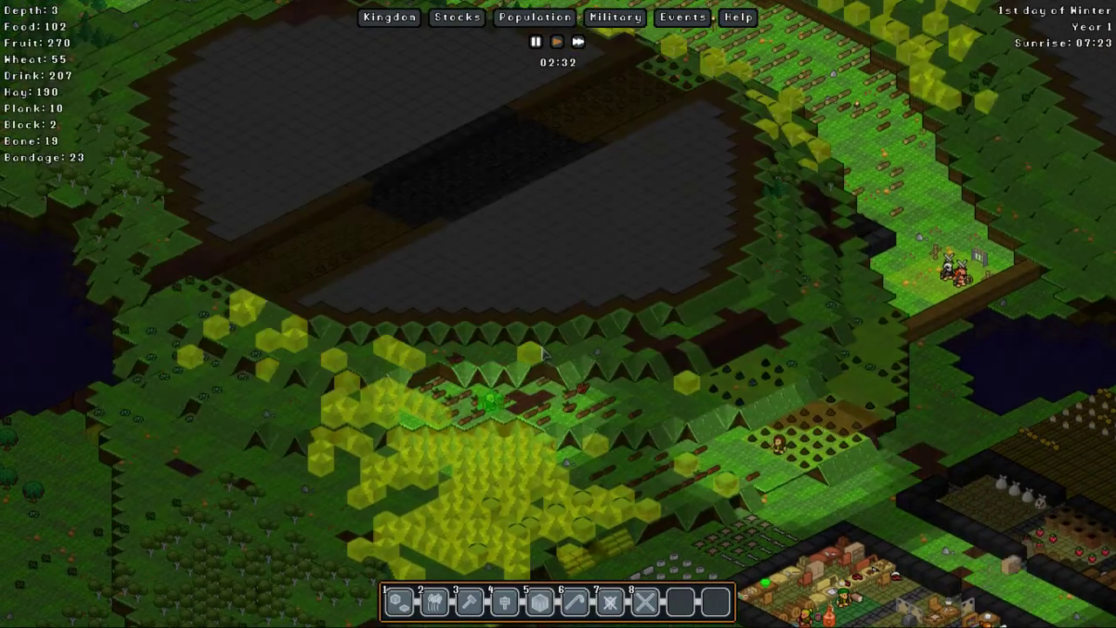
pyautogui.scroll(-3)
pyautogui.scroll(3)
pyautogui.scroll(3)
pyautogui.scroll(-3)
pyautogui.press('a')
pyautogui.press('a')
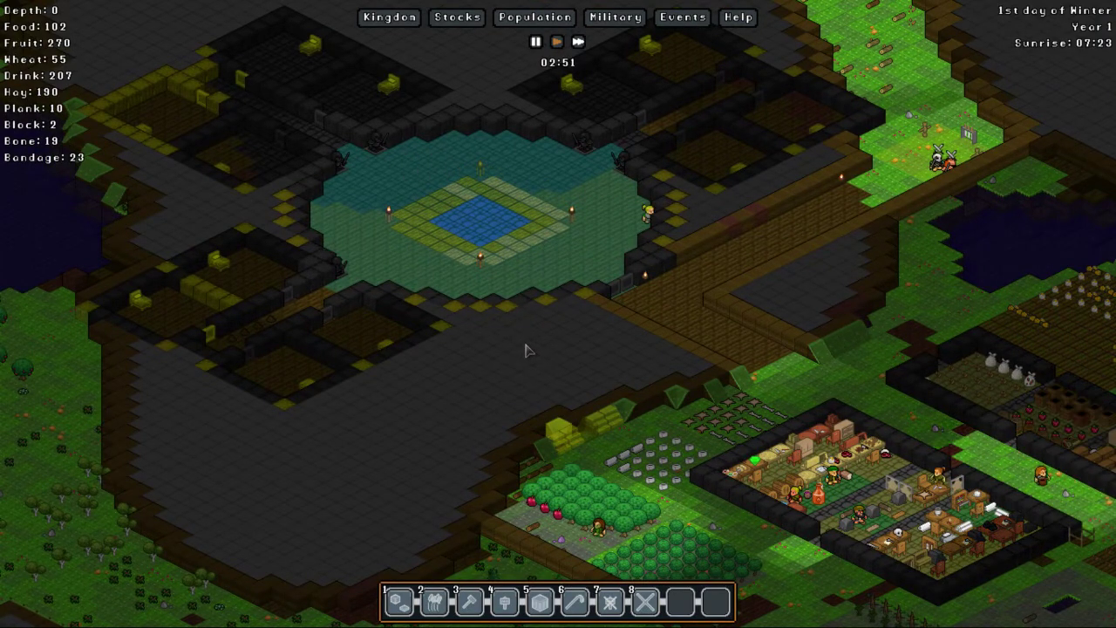
pyautogui.press('d')
pyautogui.press('s')
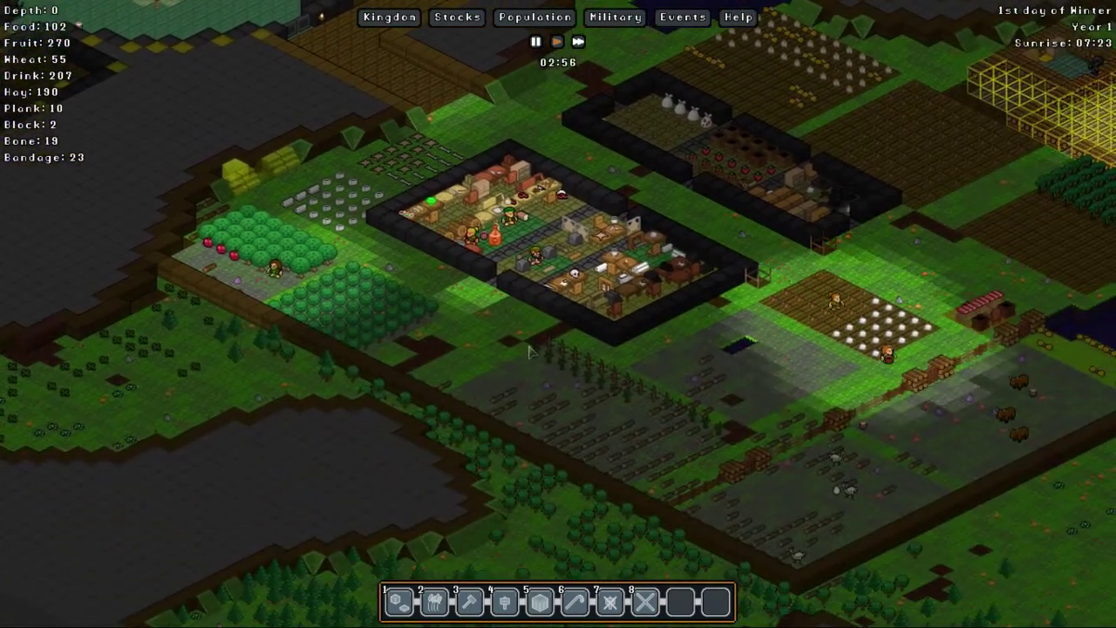
pyautogui.press('d')
pyautogui.press('s')
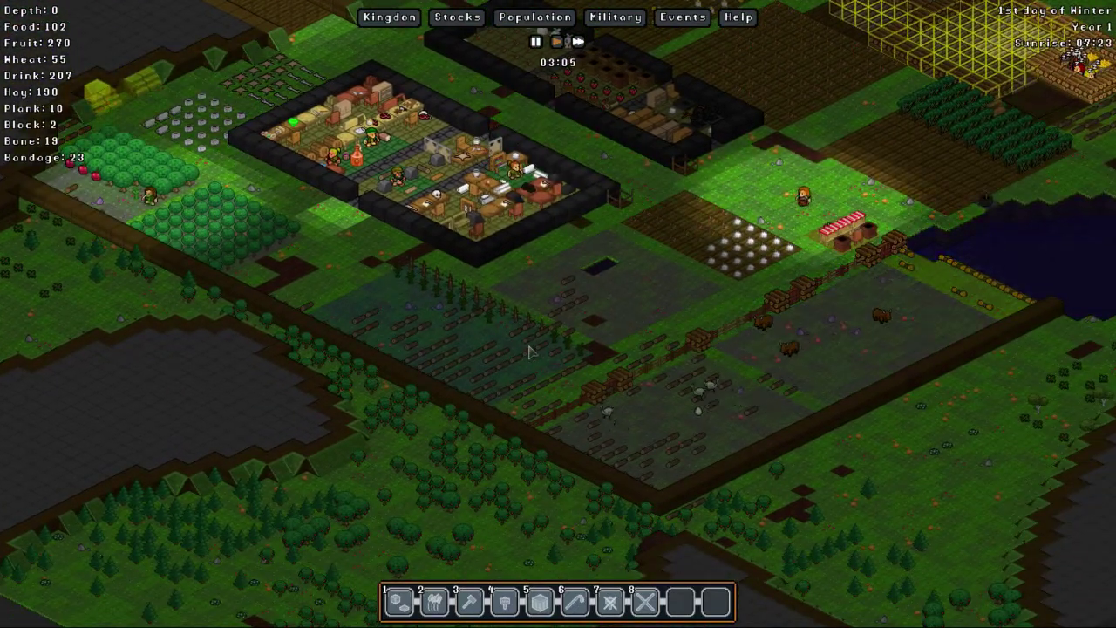
pyautogui.press('w')
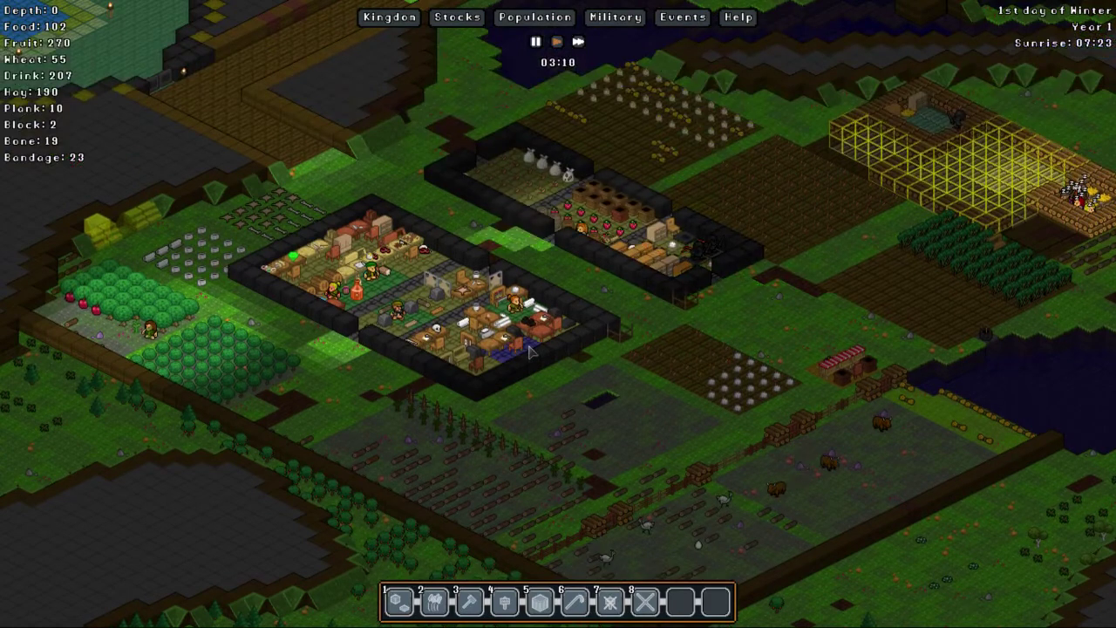
pyautogui.scroll(-3)
pyautogui.press('w')
pyautogui.press('w')
# Step: Choose a statue from the build options near the pool chamber and confirm building it
pyautogui.rightClick(628, 355)
pyautogui.moveTo(861, 453)
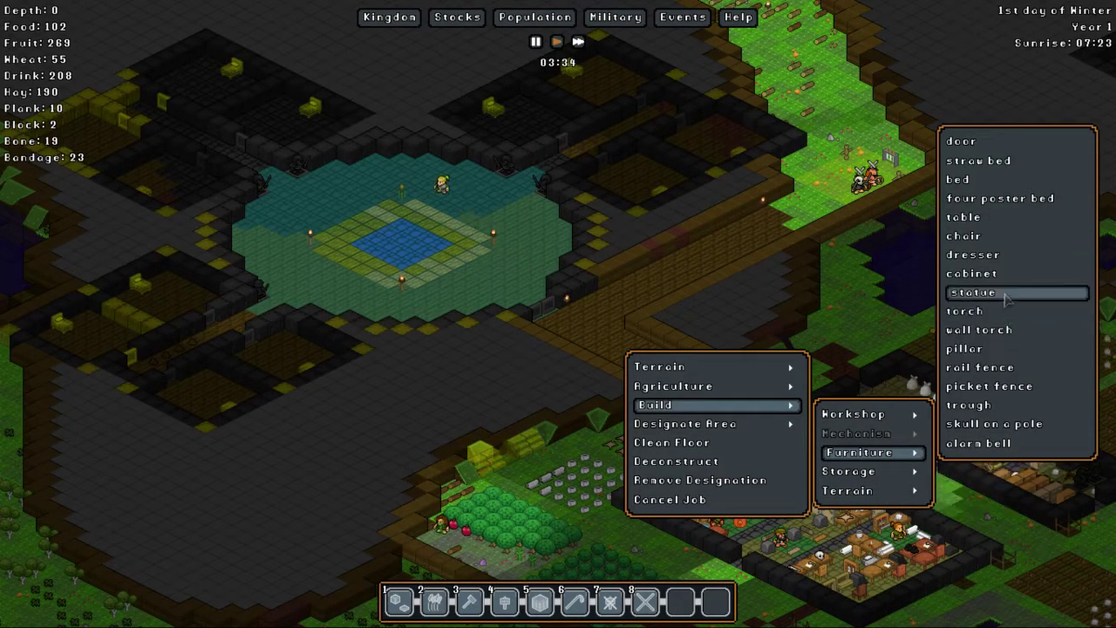
pyautogui.click(970, 292)
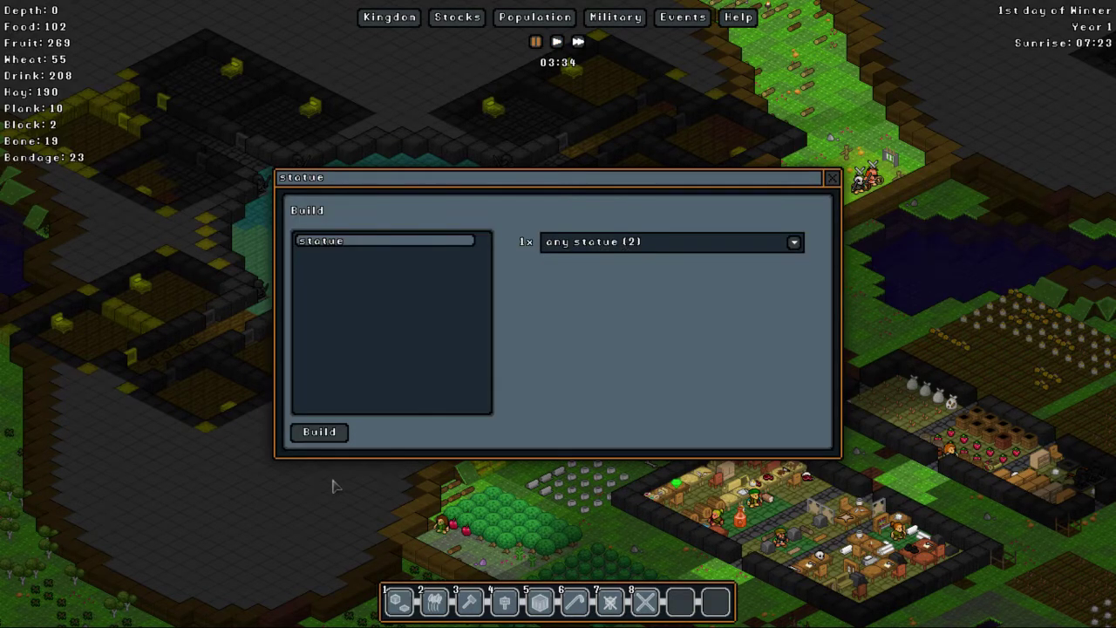
pyautogui.click(319, 432)
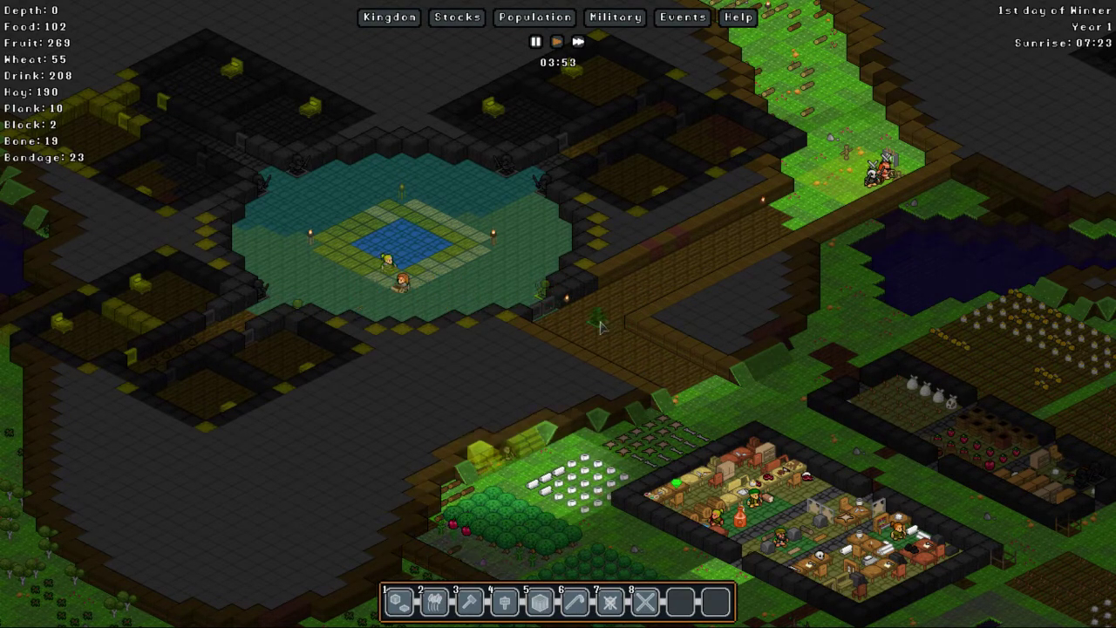
pyautogui.press('Down')
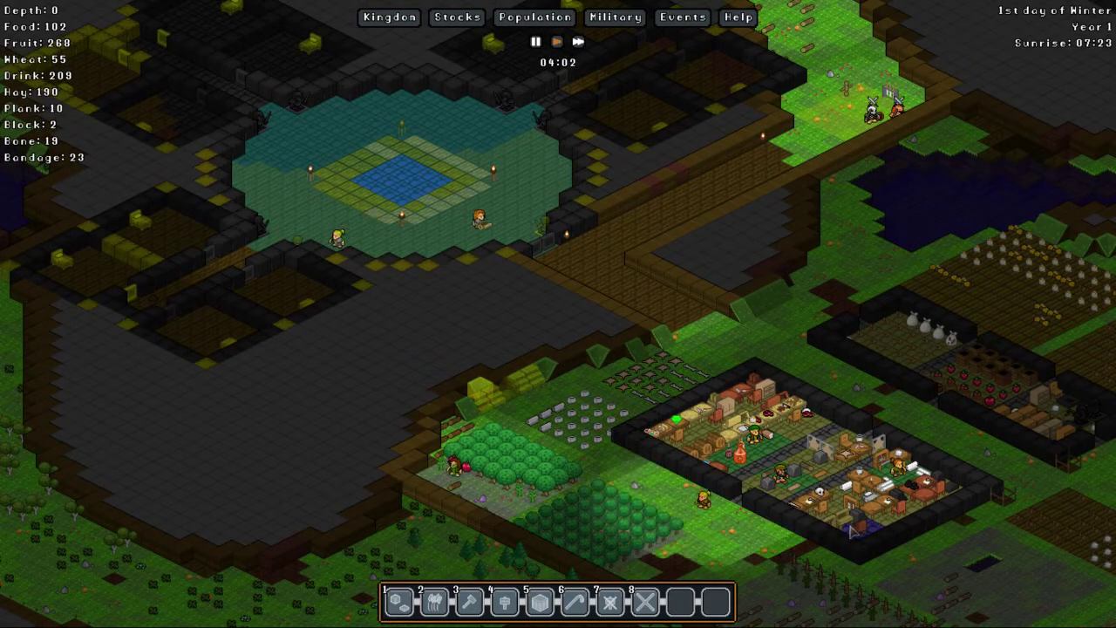
pyautogui.click(855, 515)
pyautogui.click(942, 212)
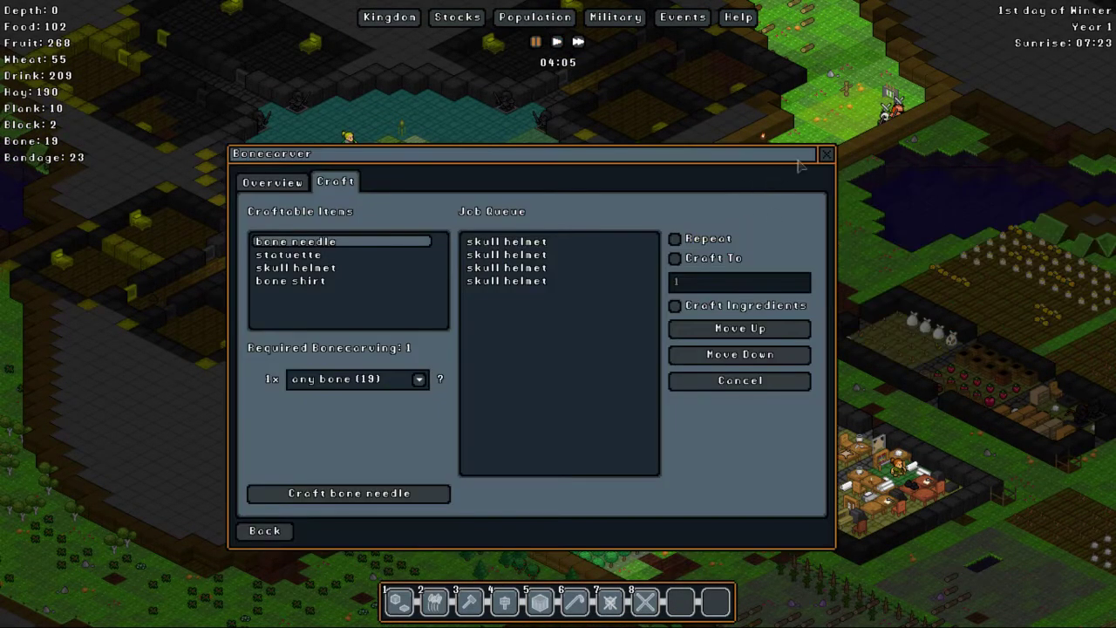
pyautogui.click(826, 155)
pyautogui.click(942, 349)
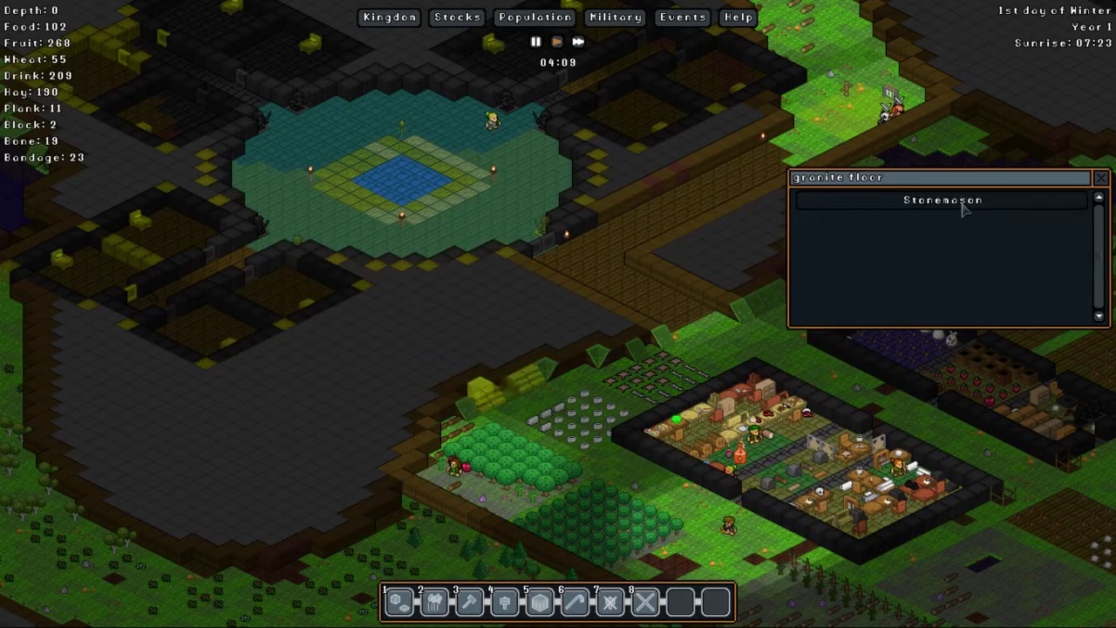
pyautogui.click(964, 202)
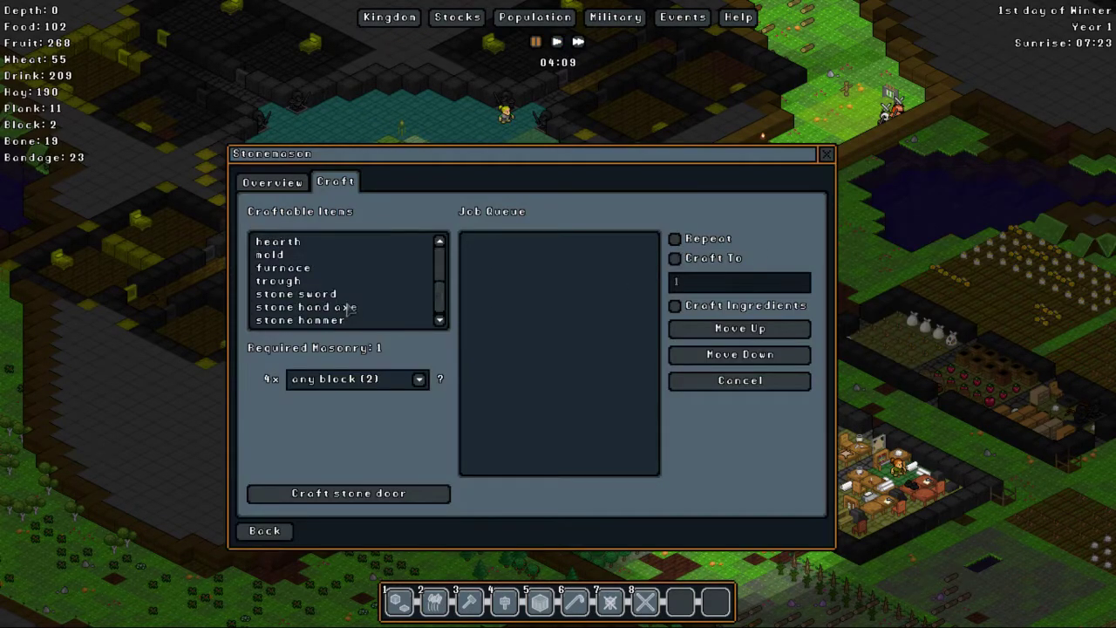
pyautogui.click(826, 155)
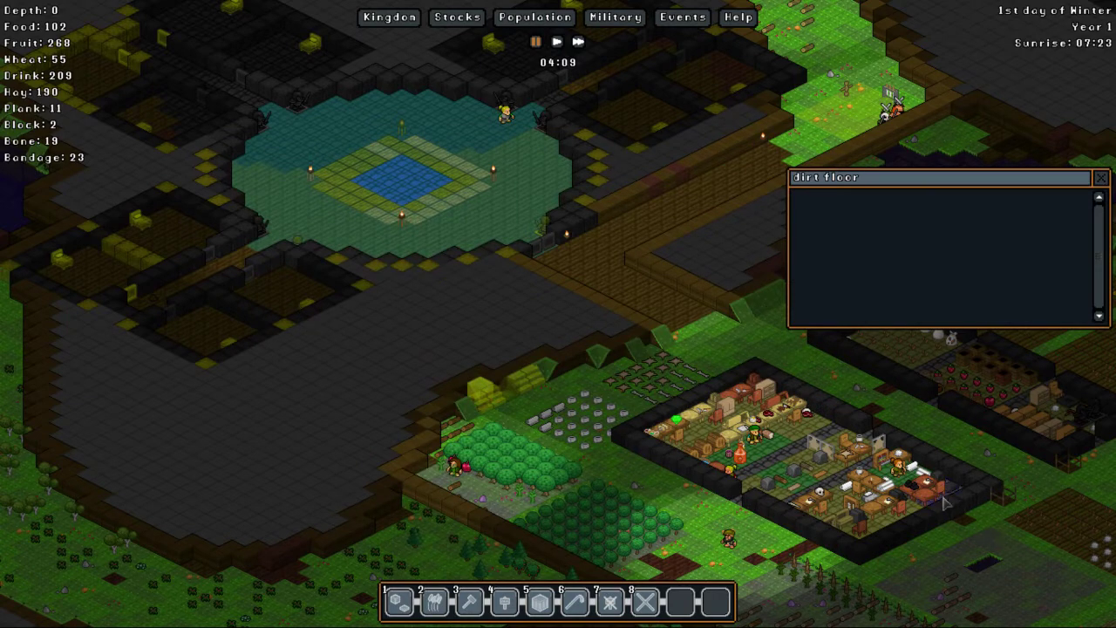
pyautogui.click(942, 499)
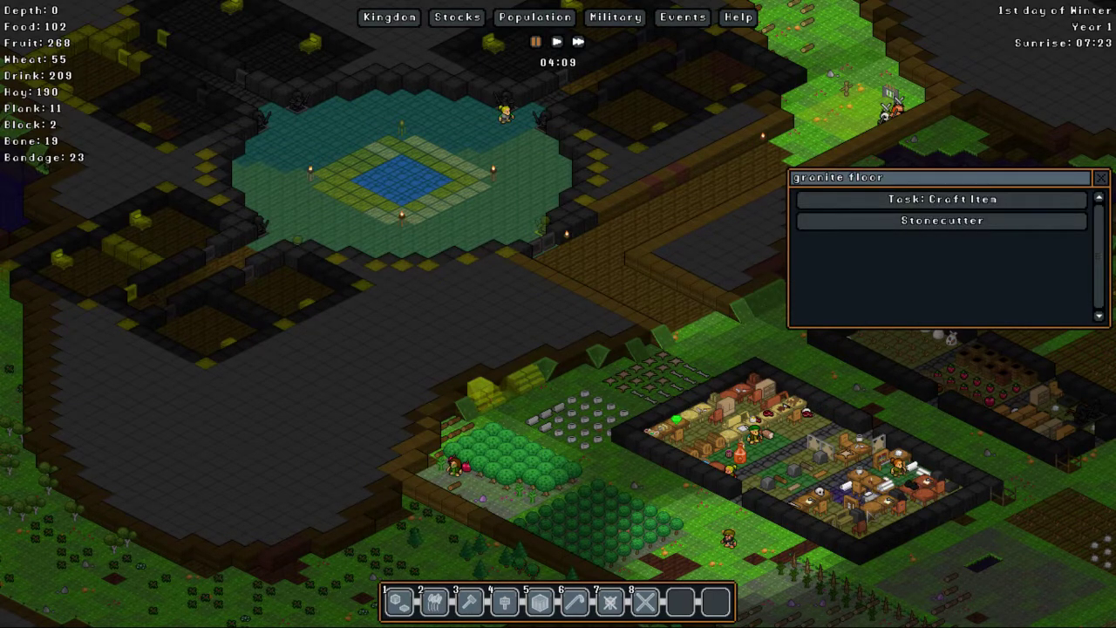
pyautogui.click(854, 530)
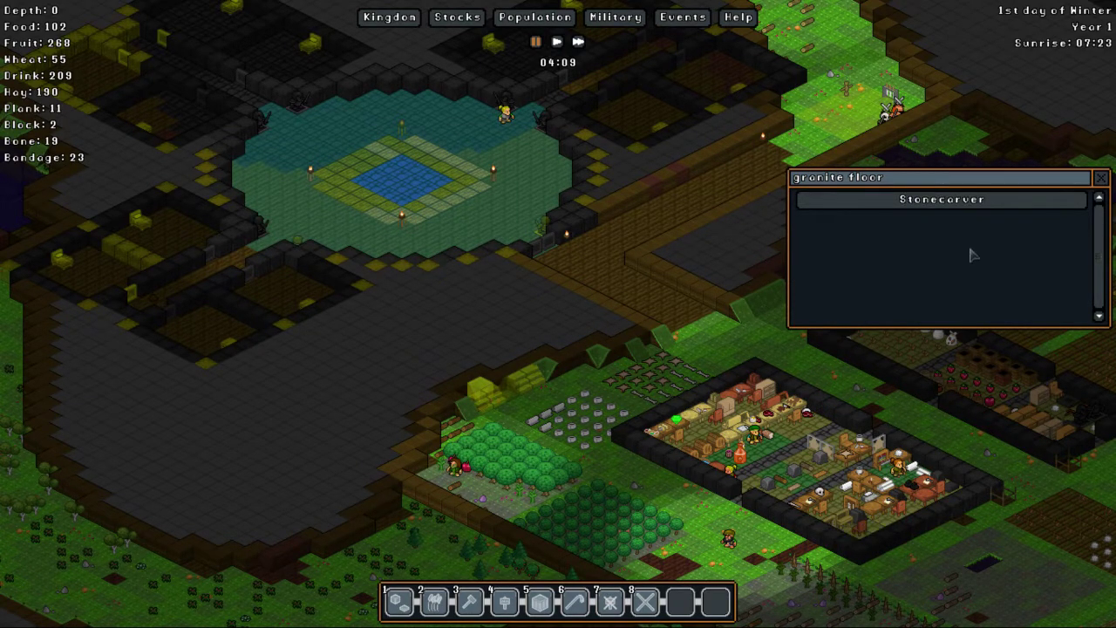
pyautogui.click(975, 203)
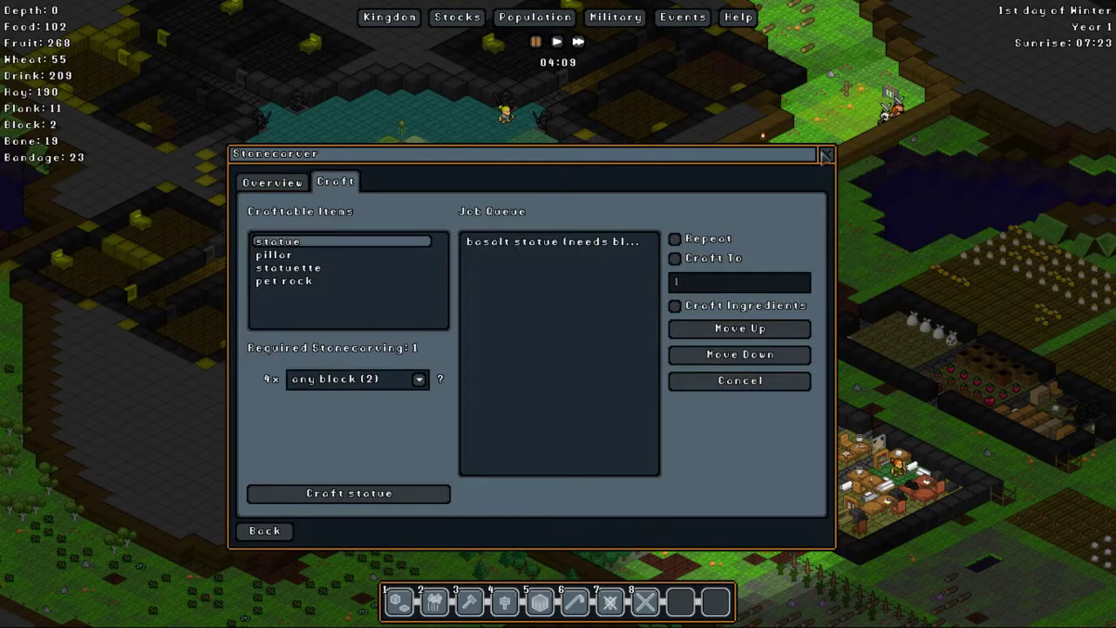
pyautogui.press('Escape')
pyautogui.moveTo(662, 261); pyautogui.dragTo(662, 341)
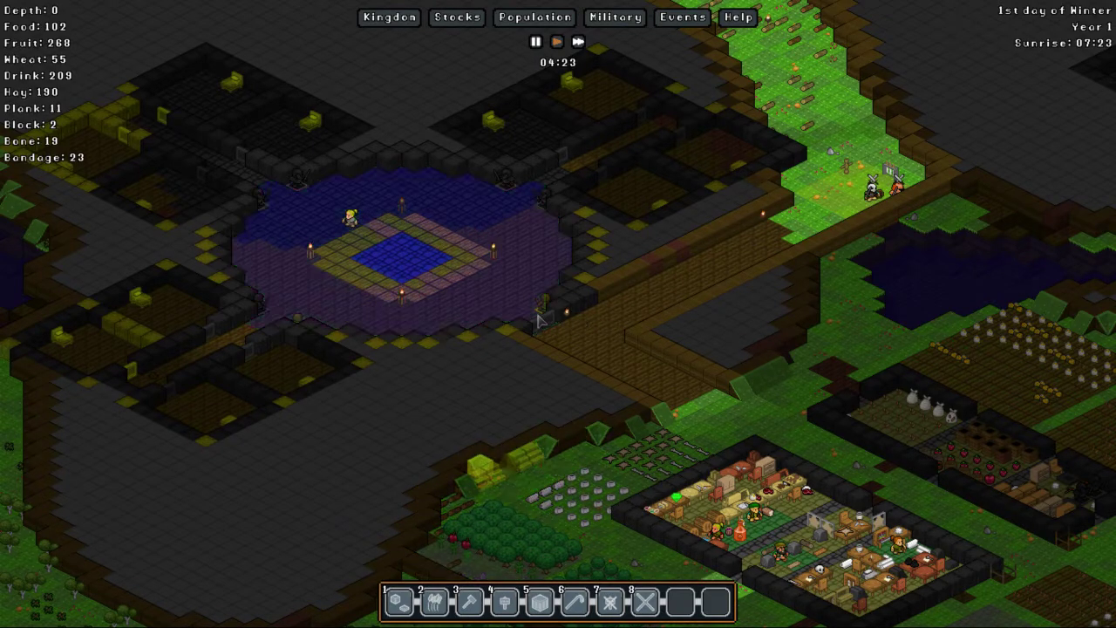
pyautogui.moveTo(390, 275); pyautogui.dragTo(530, 274)
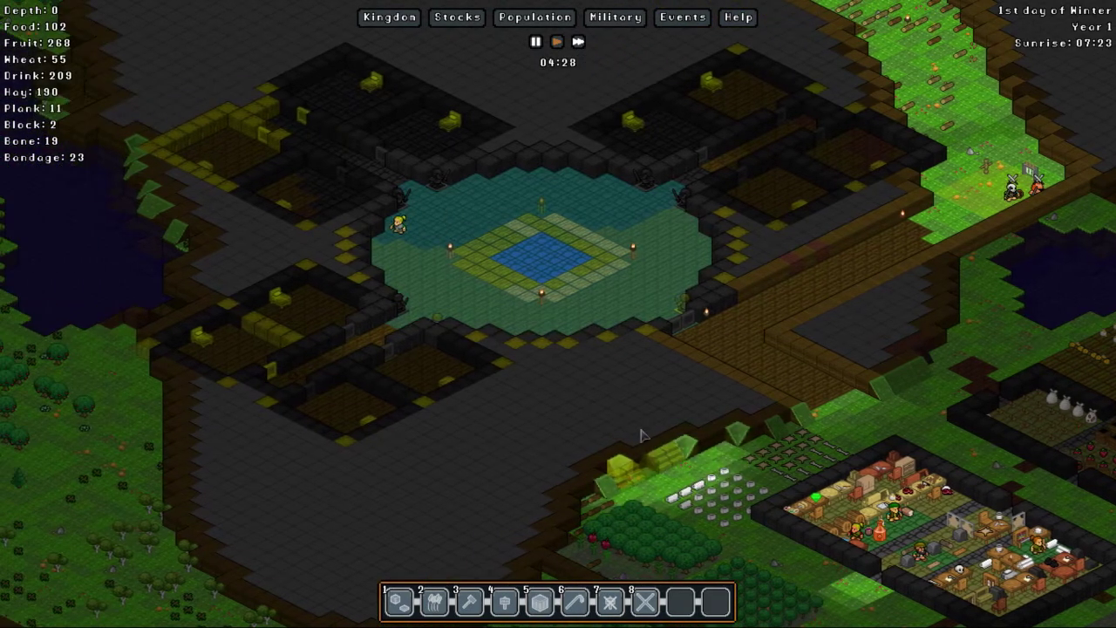
pyautogui.scroll(-3)
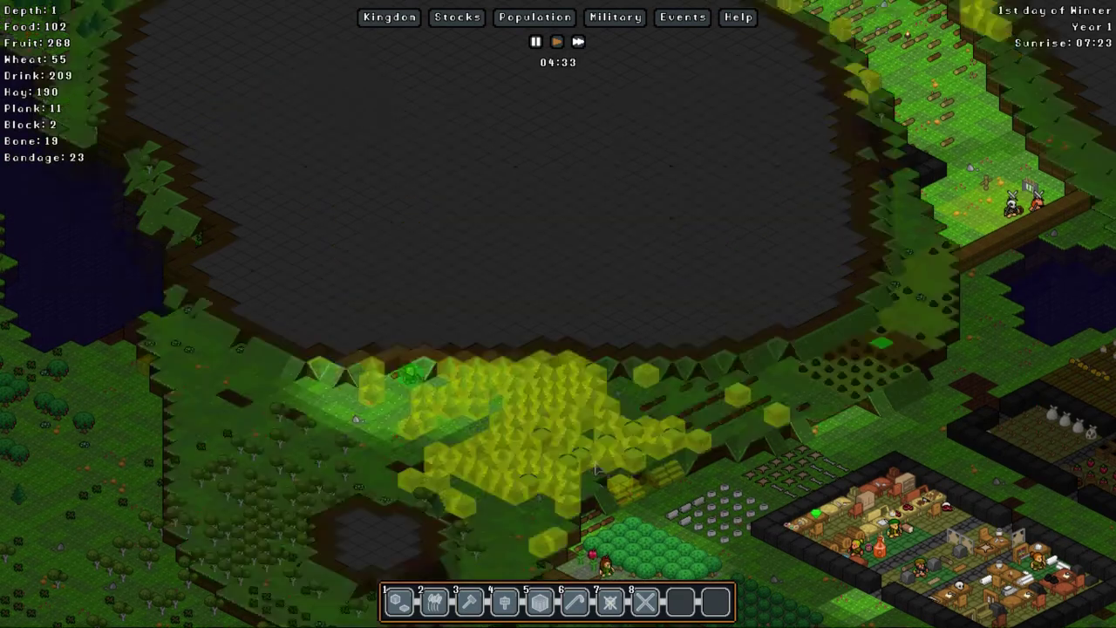
pyautogui.press('Down')
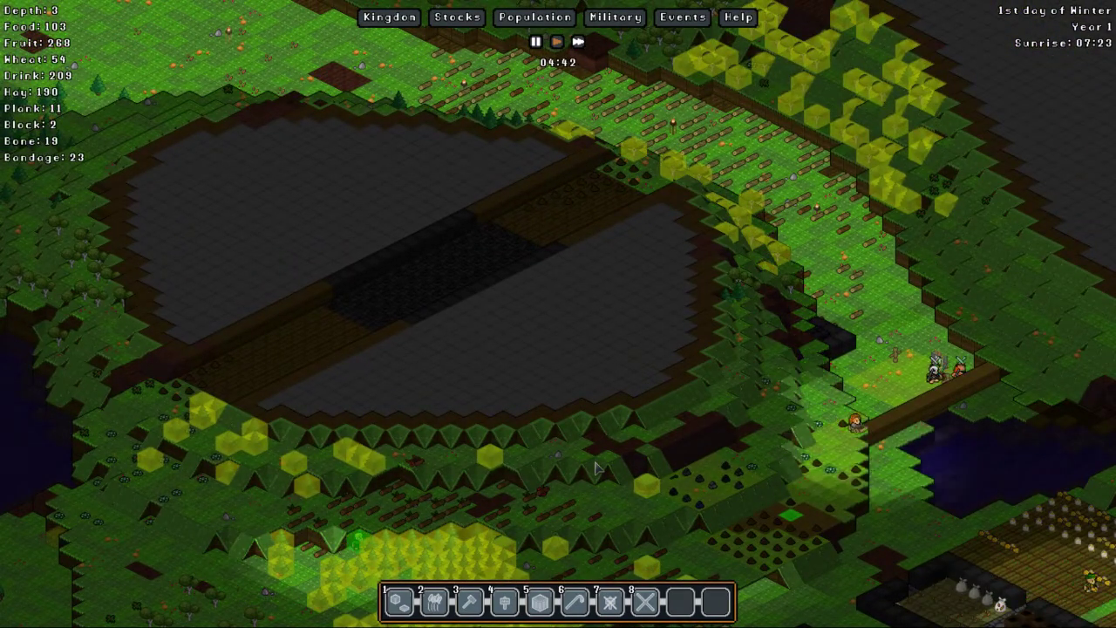
pyautogui.press('Up')
pyautogui.press('Down')
pyautogui.scroll(-3)
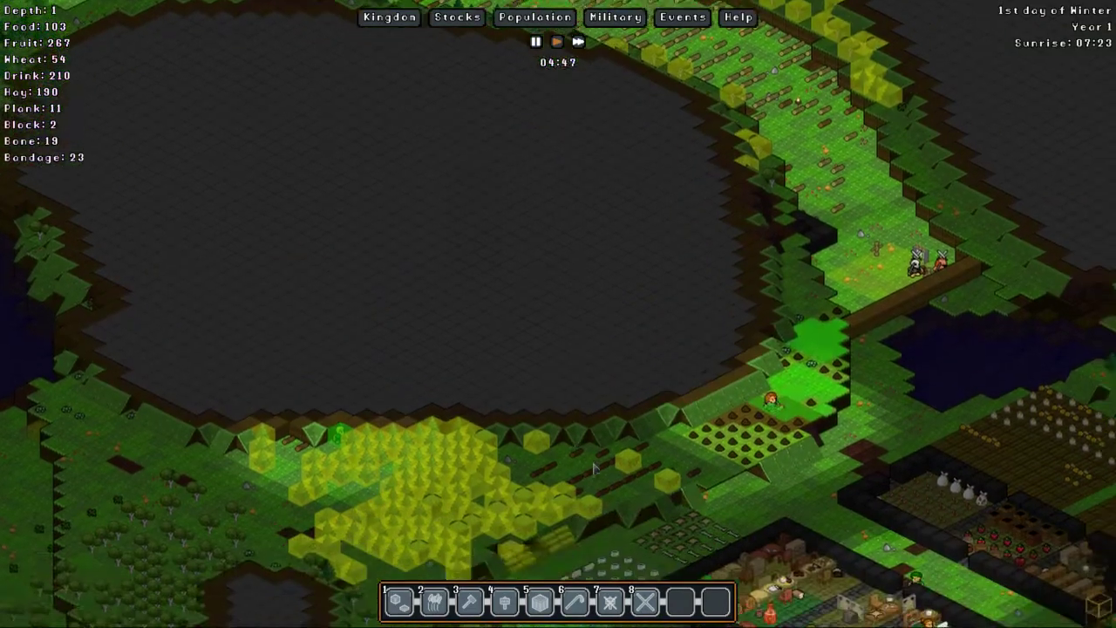
pyautogui.scroll(3)
pyautogui.scroll(-3)
pyautogui.press('Up')
pyautogui.press('Up')
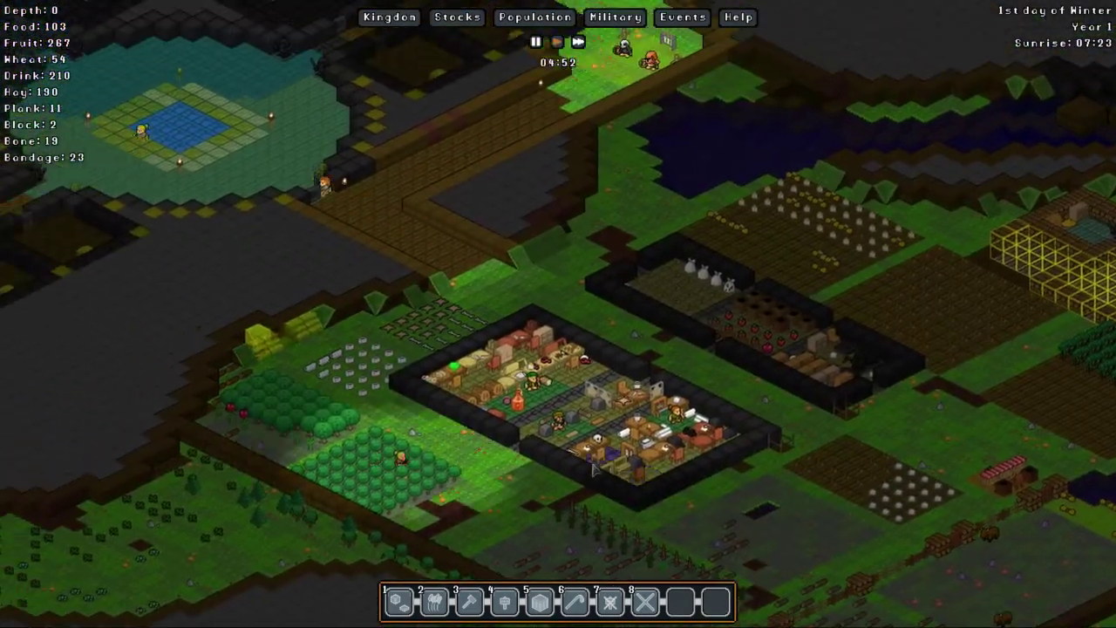
pyautogui.press('Up')
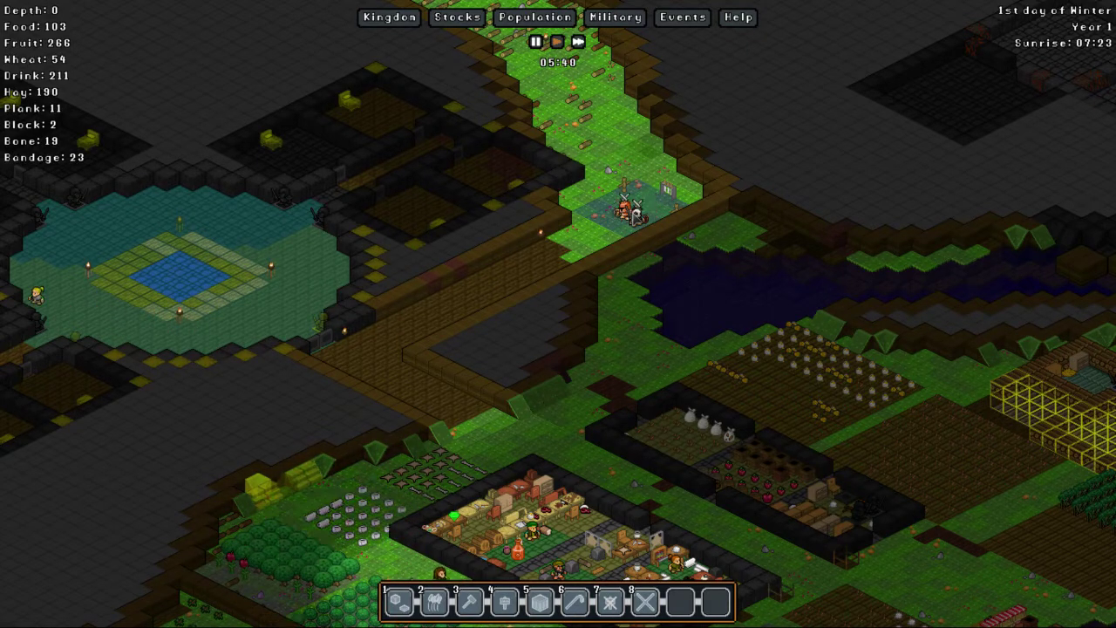
pyautogui.press('Left')
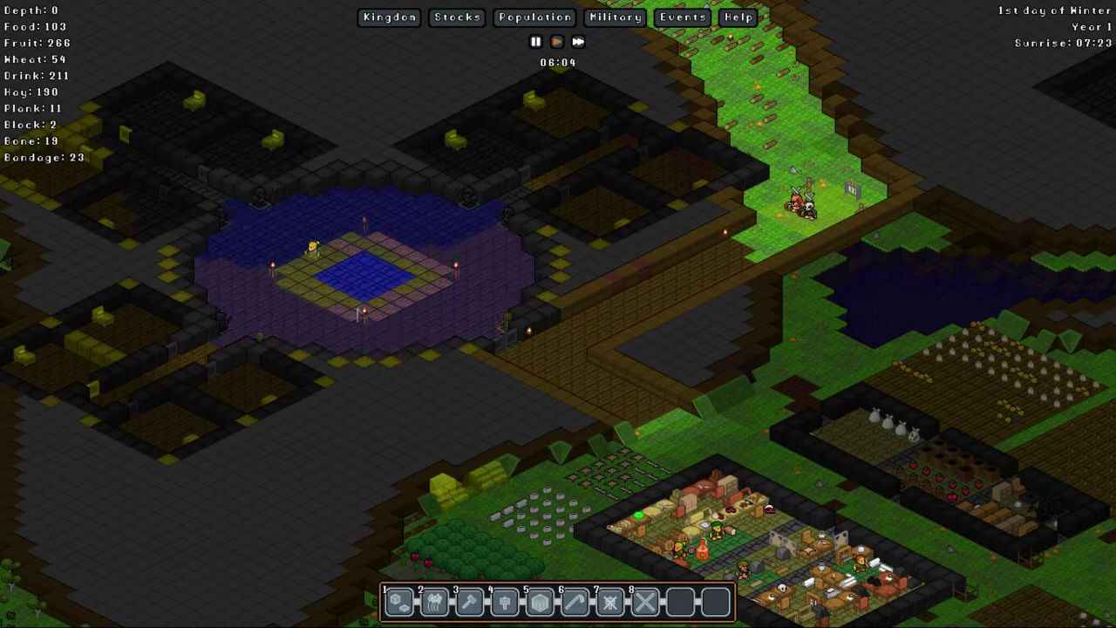
pyautogui.press('a')
pyautogui.press('w')
pyautogui.press('w')
pyautogui.press('w')
pyautogui.press('w')
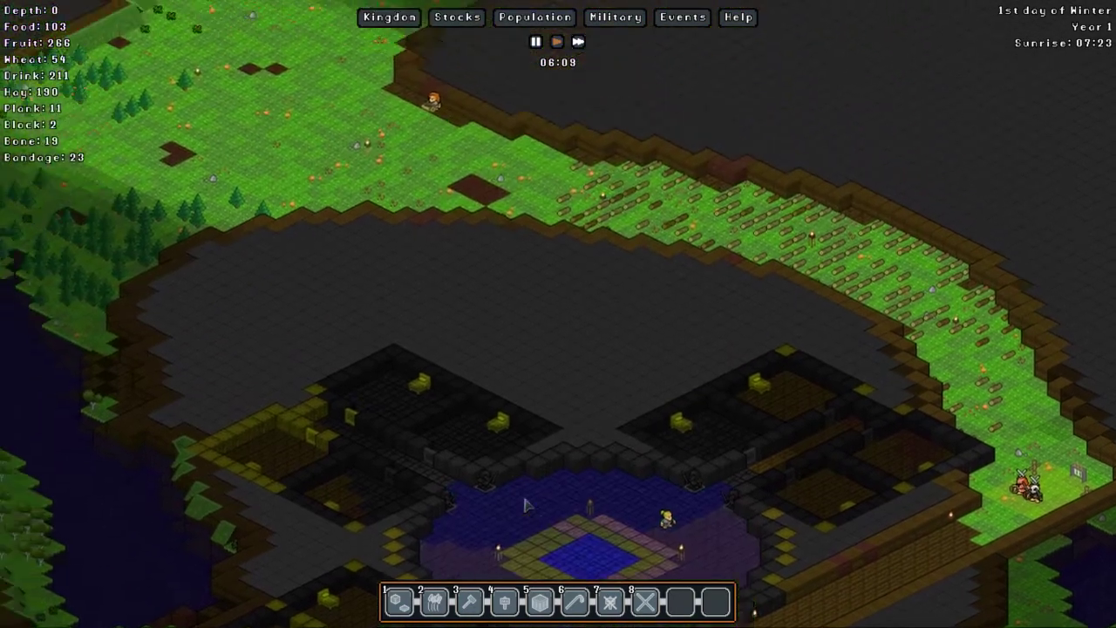
pyautogui.press('w')
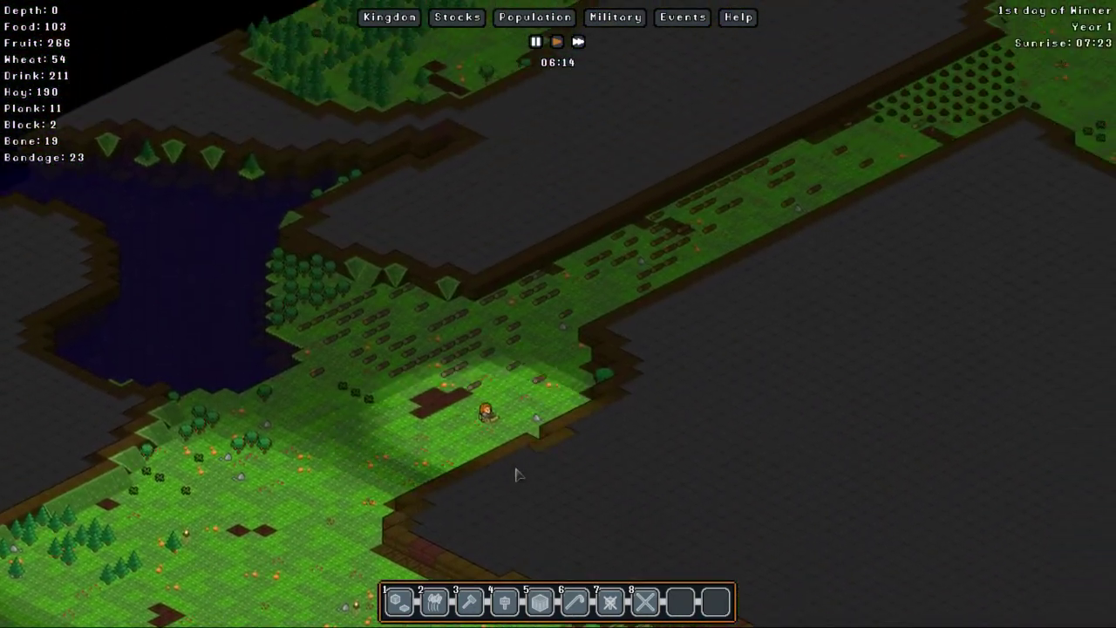
pyautogui.press('a')
pyautogui.scroll(-3)
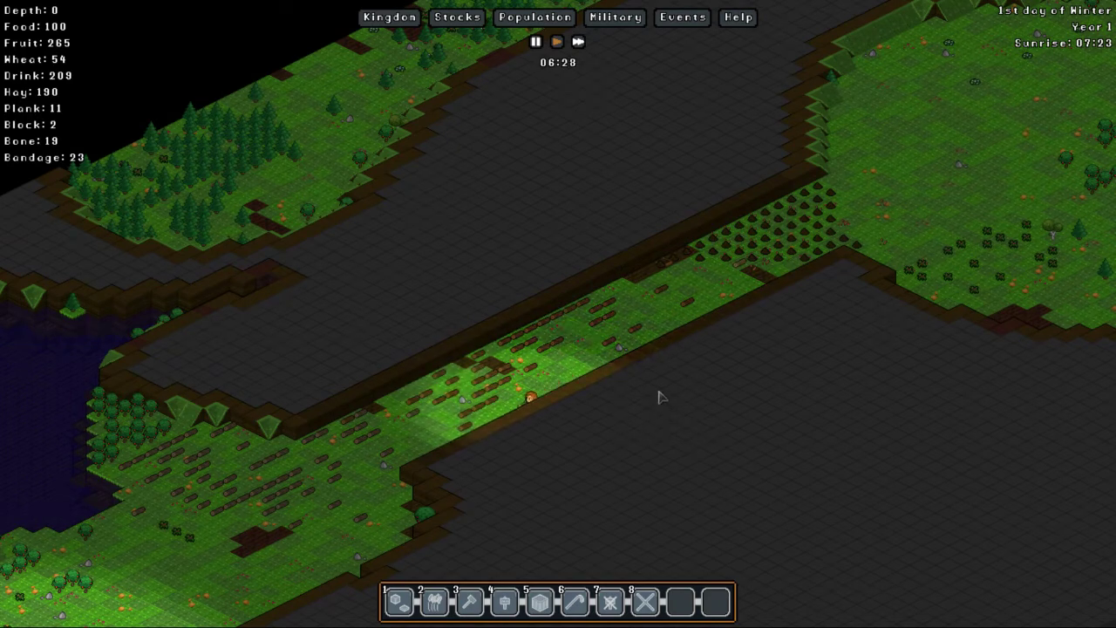
pyautogui.press('s')
pyautogui.scroll(-3)
pyautogui.scroll(3)
pyautogui.press('s')
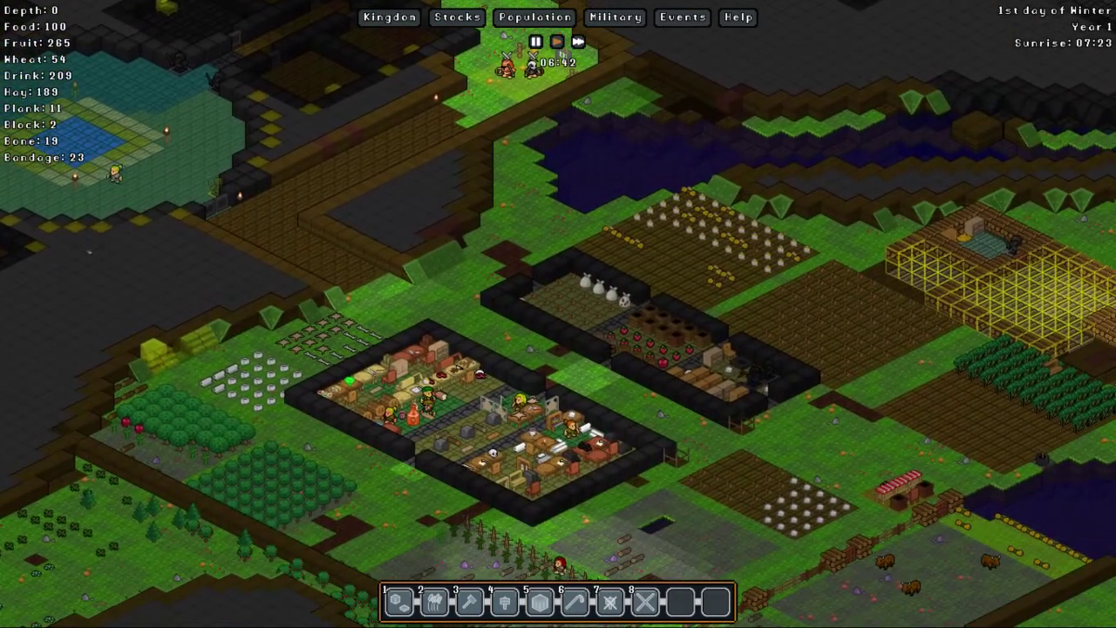
# Step: Pan toward the central hall and inspect a floor tile there
pyautogui.press('w')
pyautogui.rightClick(527, 349)
pyautogui.moveTo(615, 400)
pyautogui.moveTo(759, 448)
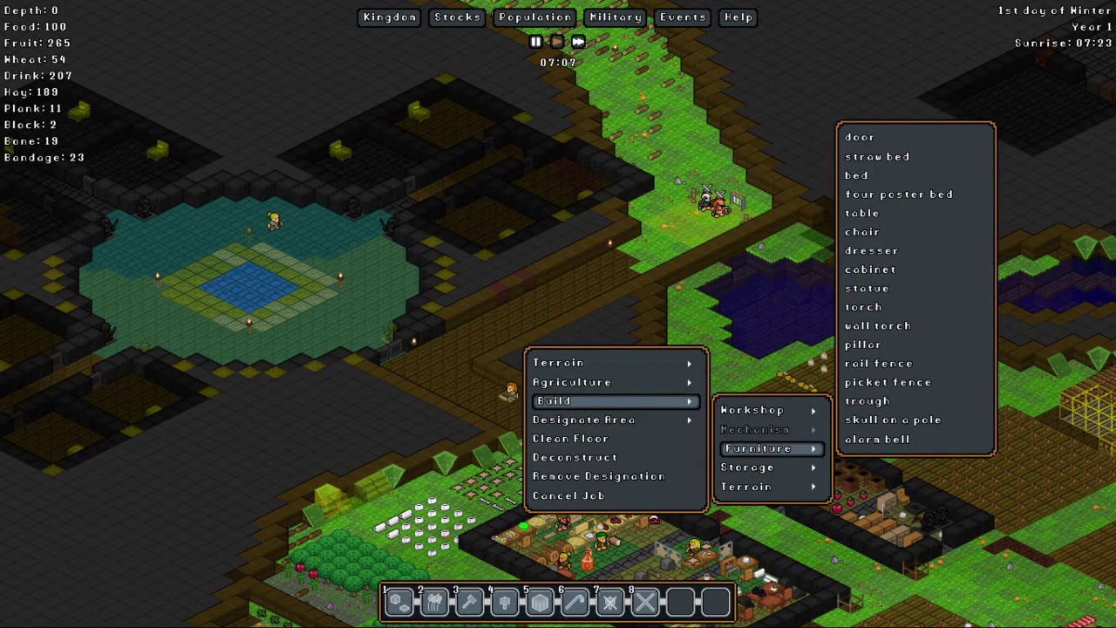
pyautogui.click(903, 253)
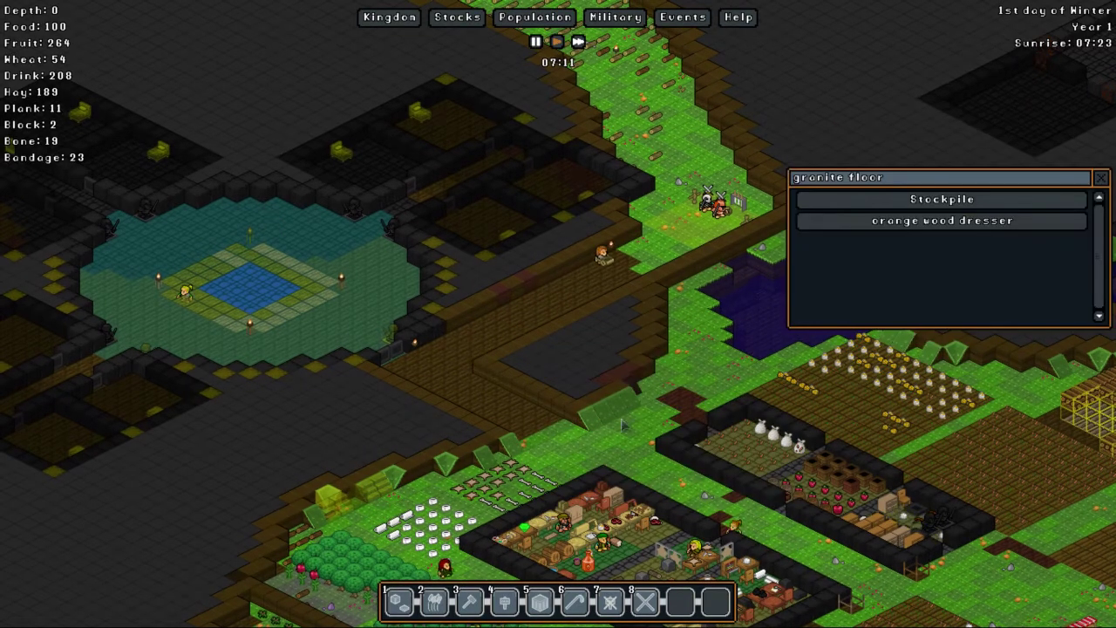
# Step: Choose a cabinet to build and sweep its placement preview across the rooms
pyautogui.rightClick(676, 371)
pyautogui.moveTo(689, 420)
pyautogui.moveTo(908, 468)
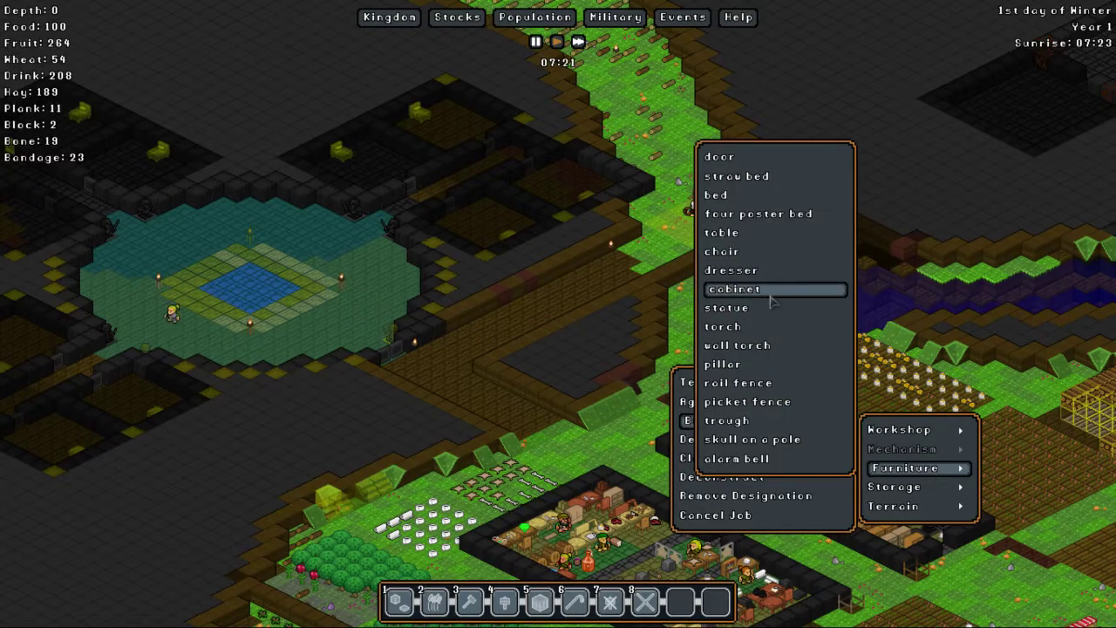
pyautogui.click(731, 270)
pyautogui.click(321, 431)
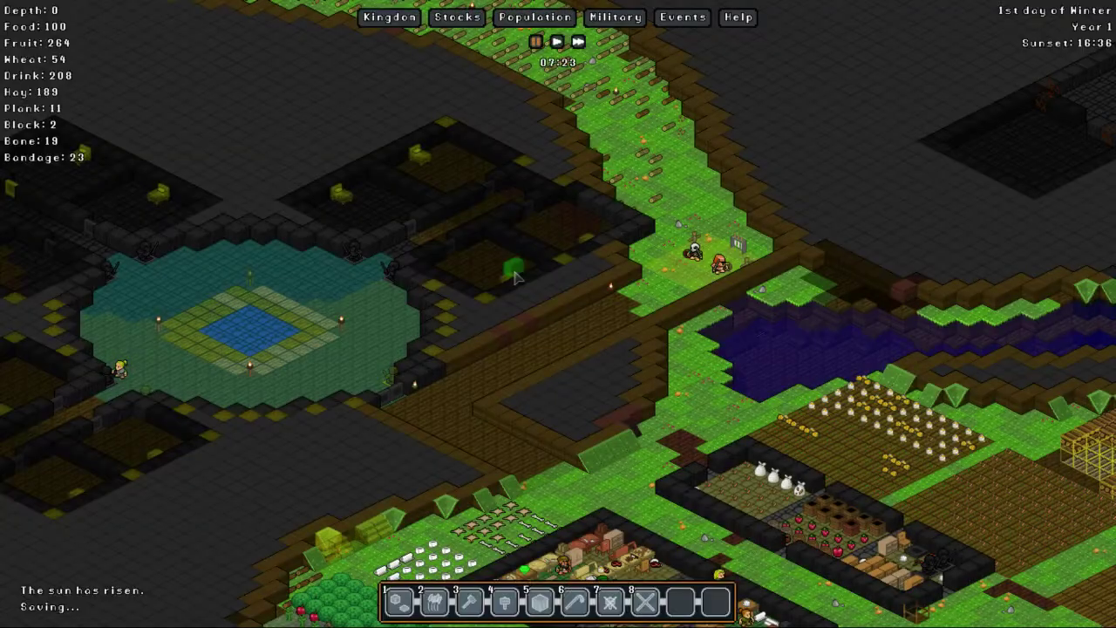
pyautogui.press('Up')
pyautogui.press('Left')
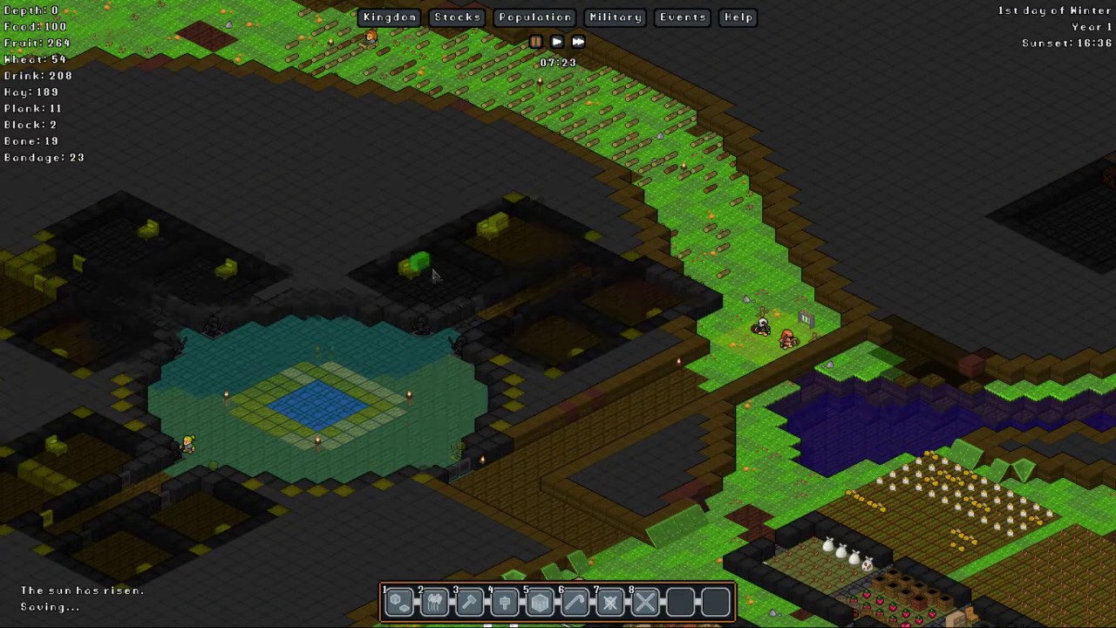
pyautogui.press('Left')
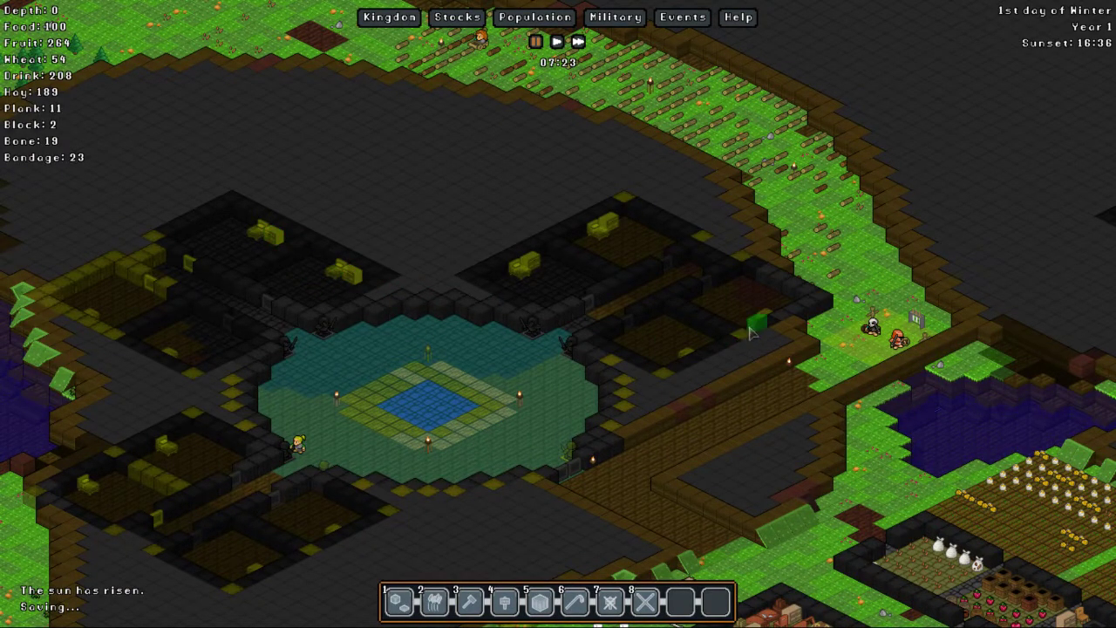
pyautogui.scroll(-3)
pyautogui.scroll(3)
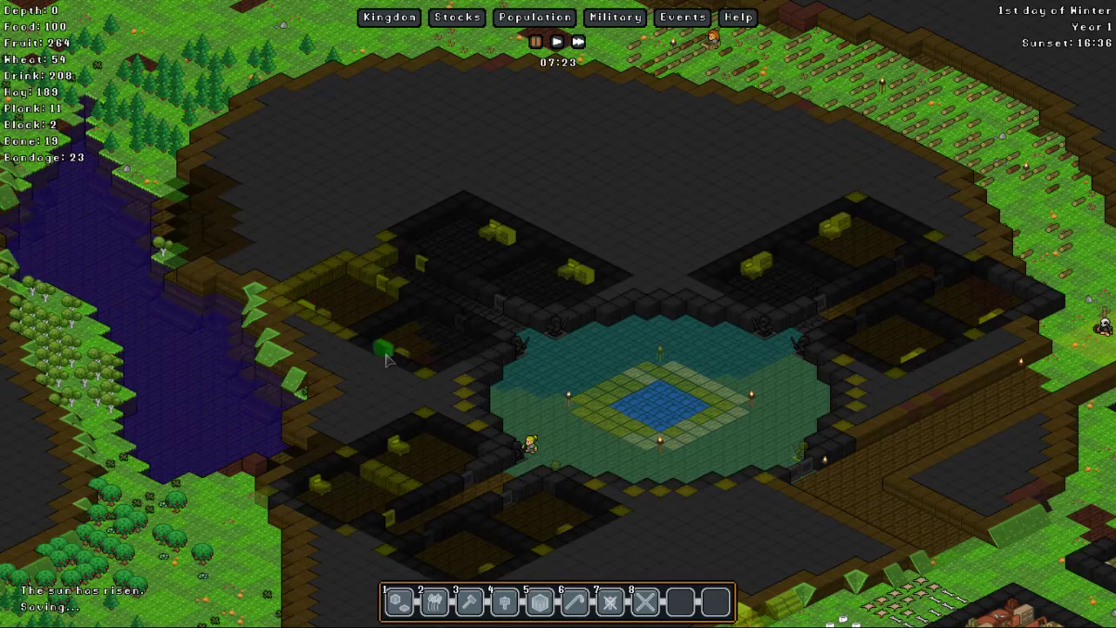
pyautogui.press('Down')
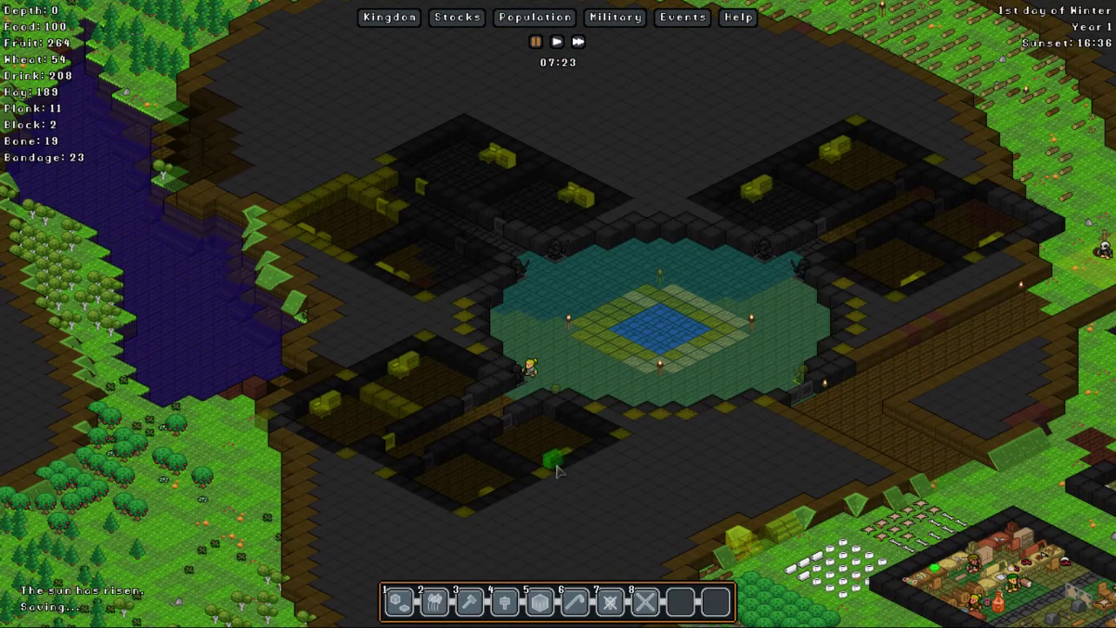
# Step: Run the game at double speed while panning toward the settlement, then pause it
pyautogui.press('Down')
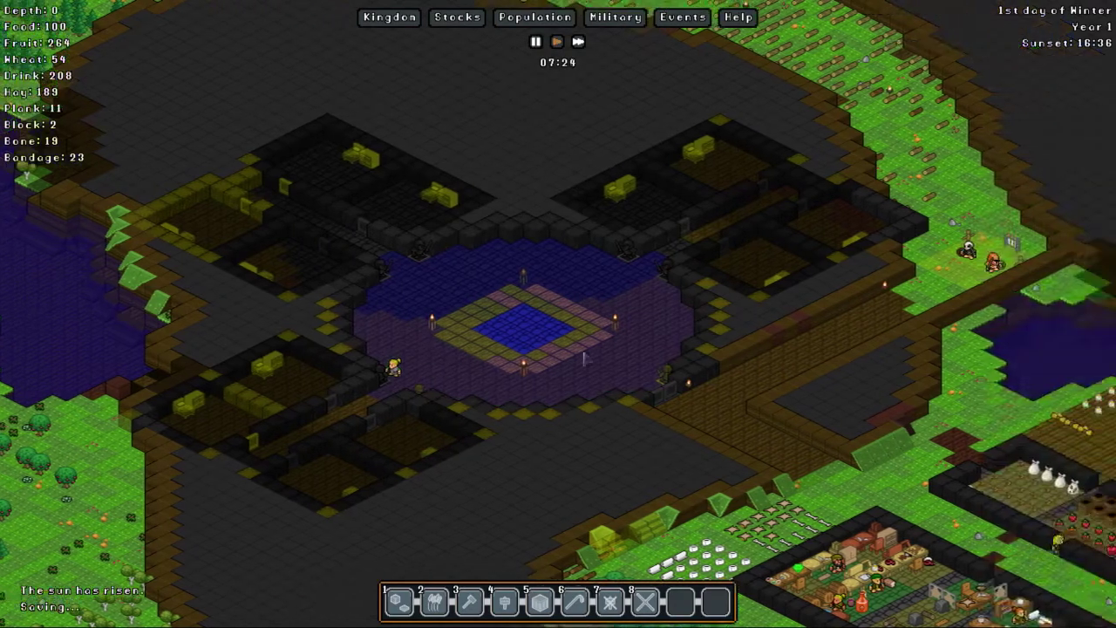
pyautogui.press('Right')
pyautogui.press('Right')
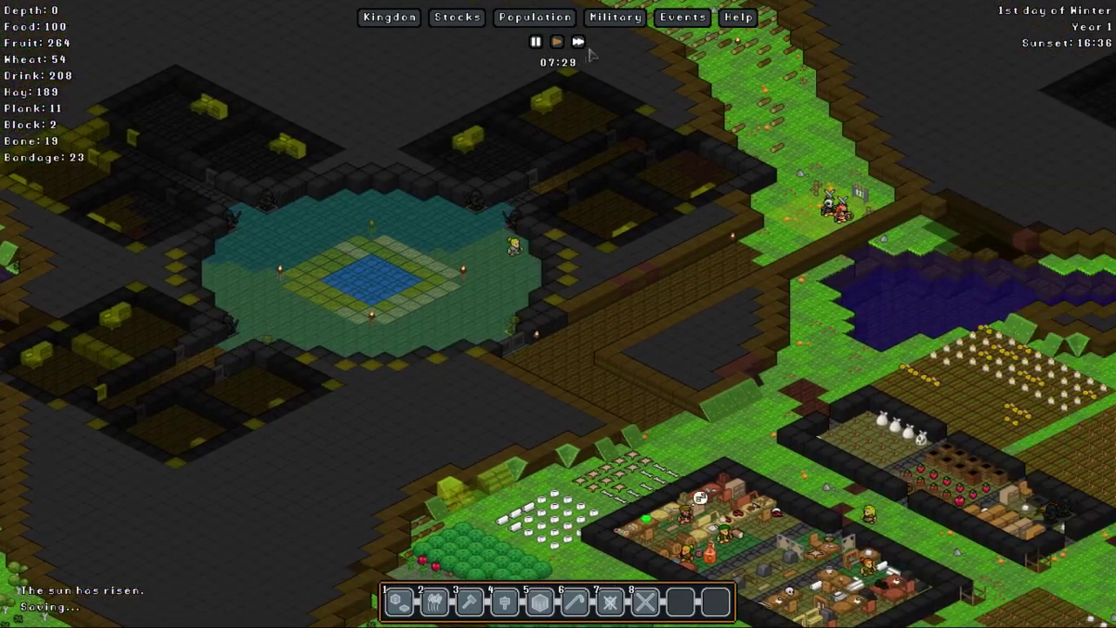
pyautogui.click(579, 41)
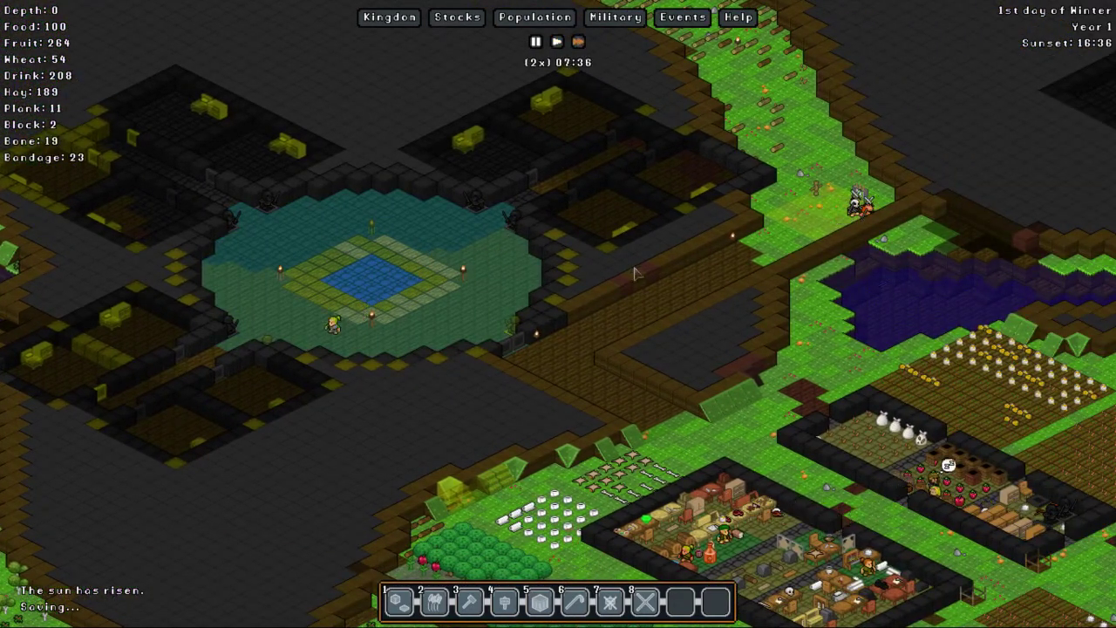
pyautogui.press('Down')
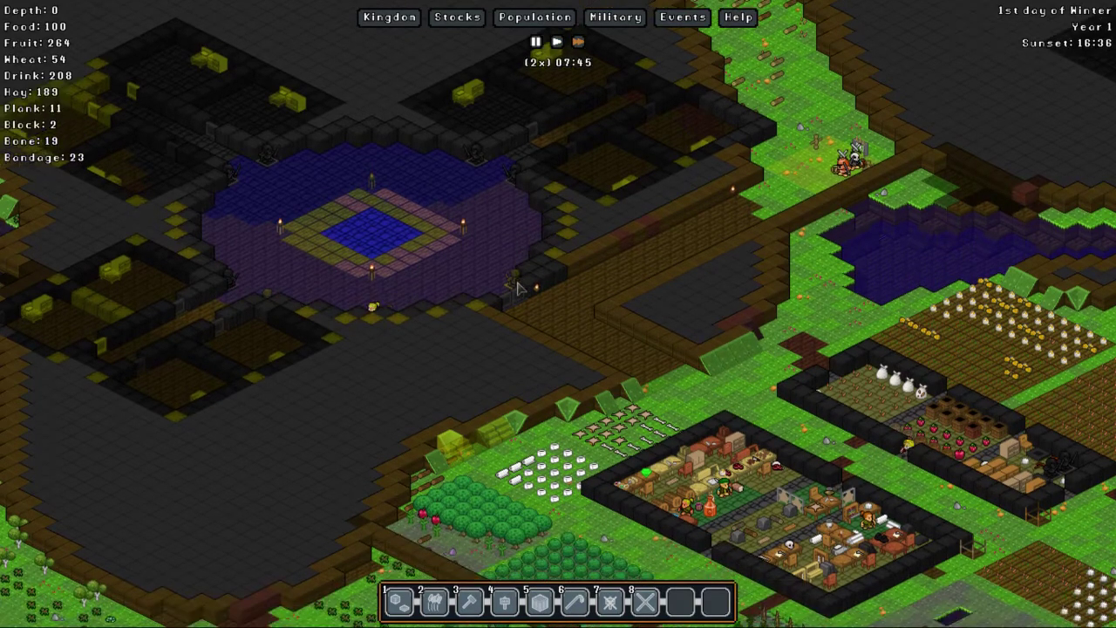
pyautogui.press('space')
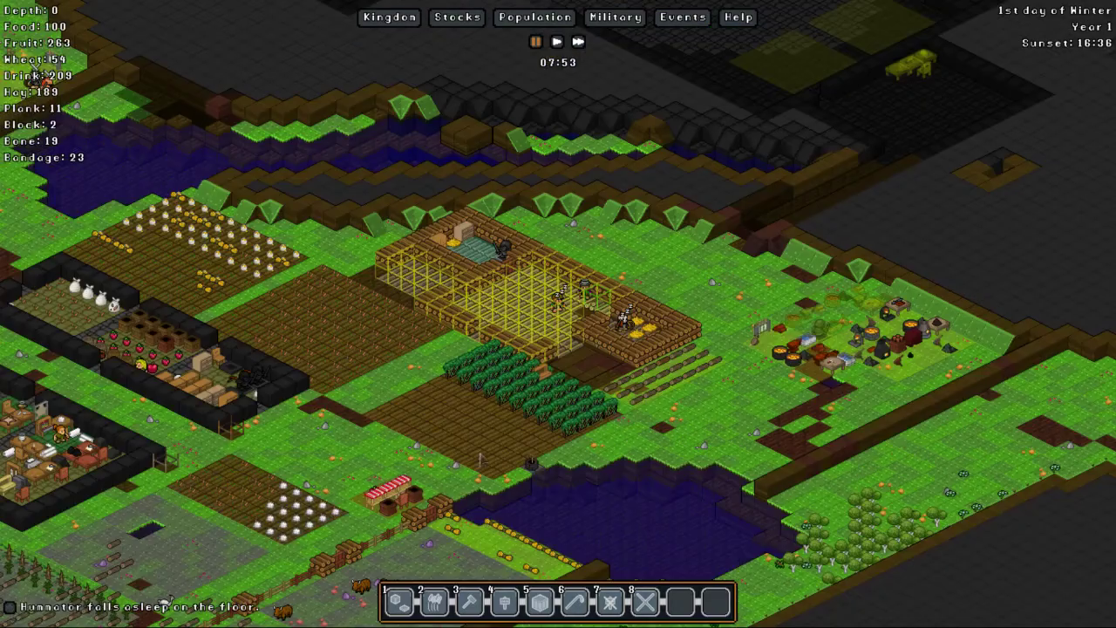
pyautogui.press('space')
# Step: Pan over the central hall and water while browsing the terrain digging tool groups
pyautogui.press('Left')
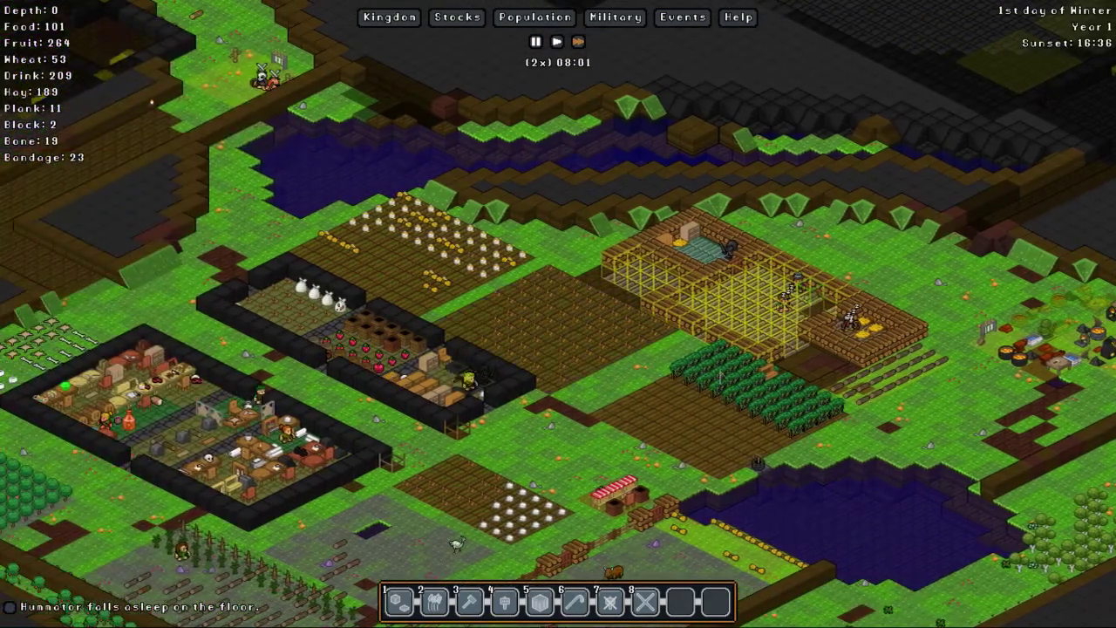
pyautogui.press('Up')
pyautogui.press('Up')
pyautogui.press('Up')
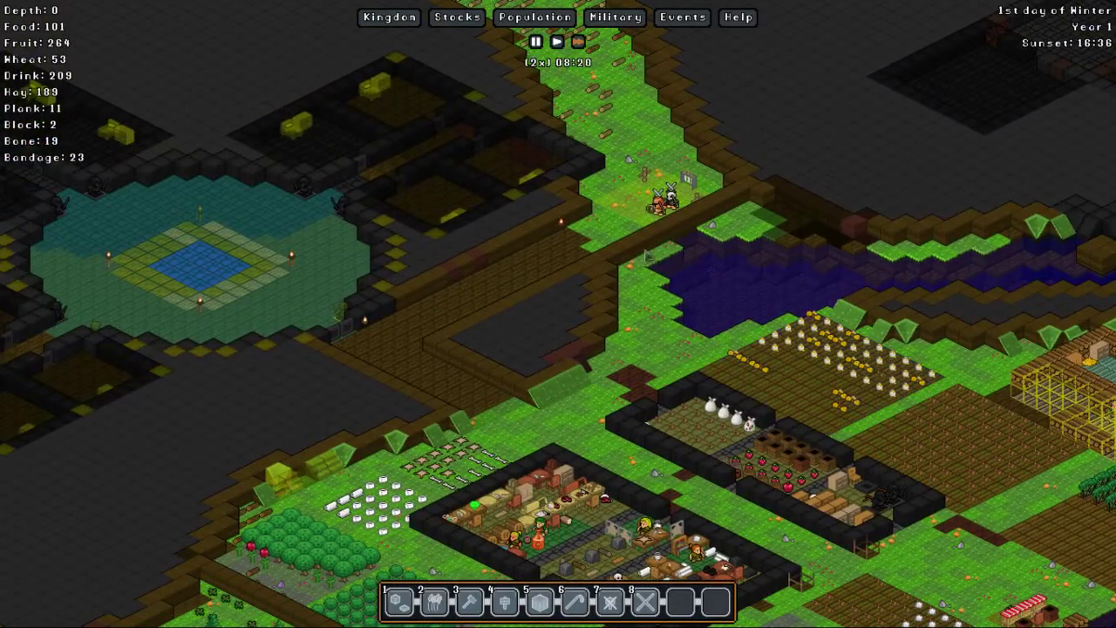
pyautogui.press('Left')
pyautogui.press('Up')
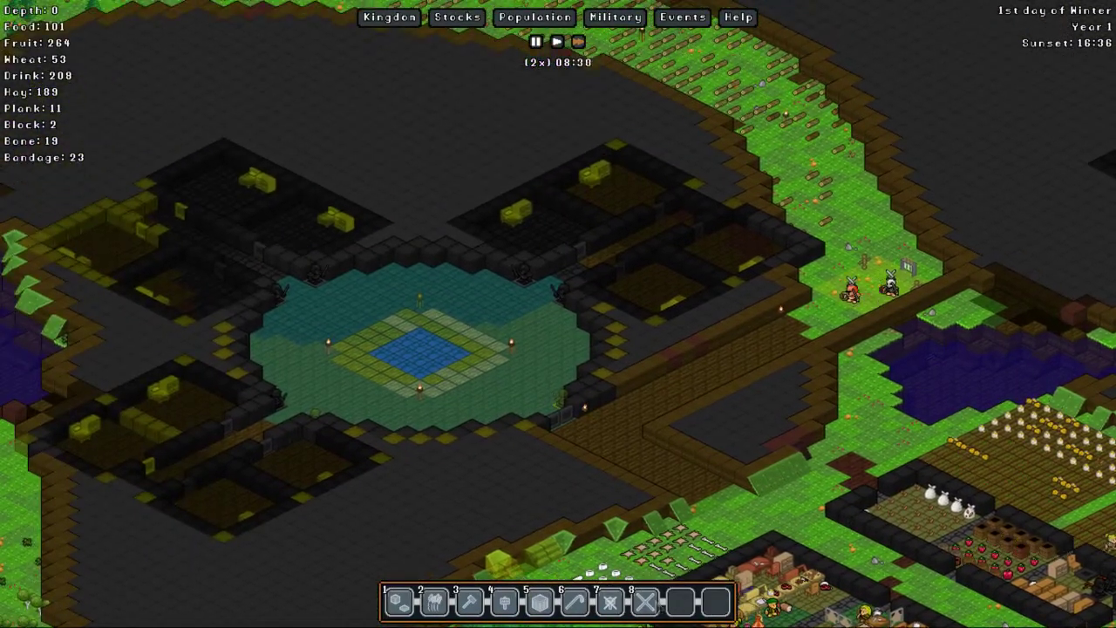
pyautogui.click(399, 600)
pyautogui.click(399, 600)
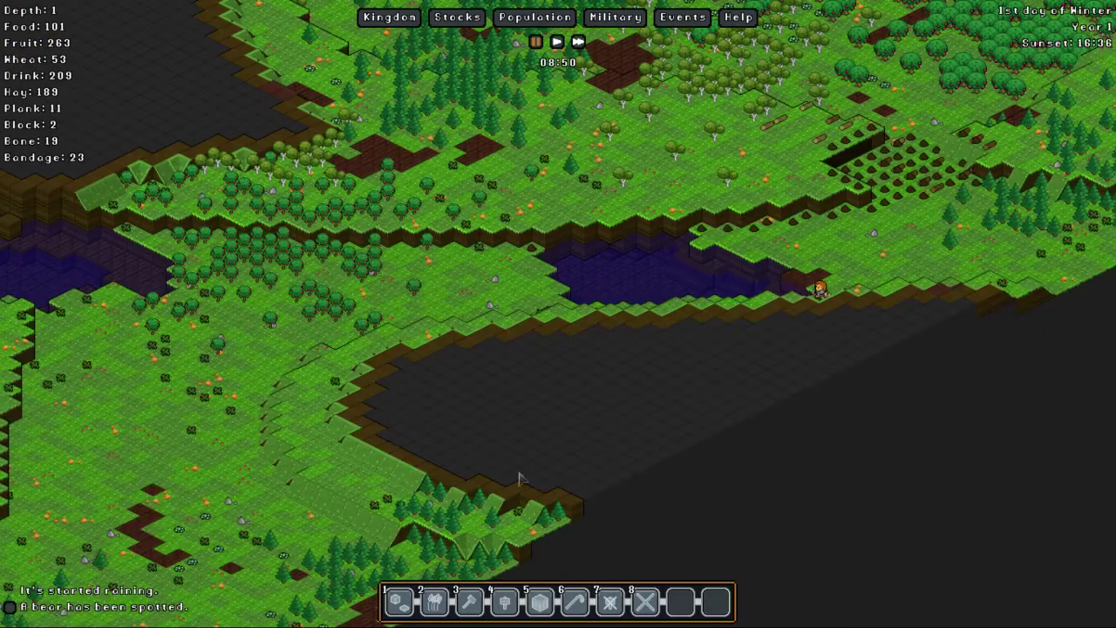
pyautogui.press('Up')
pyautogui.press('Up')
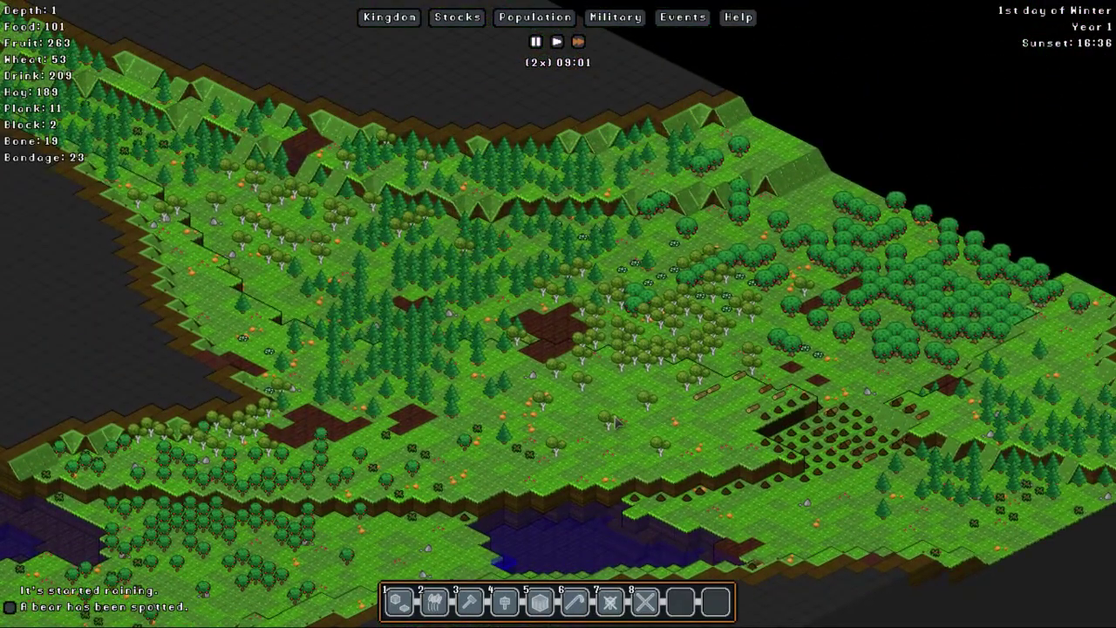
pyautogui.press('Left')
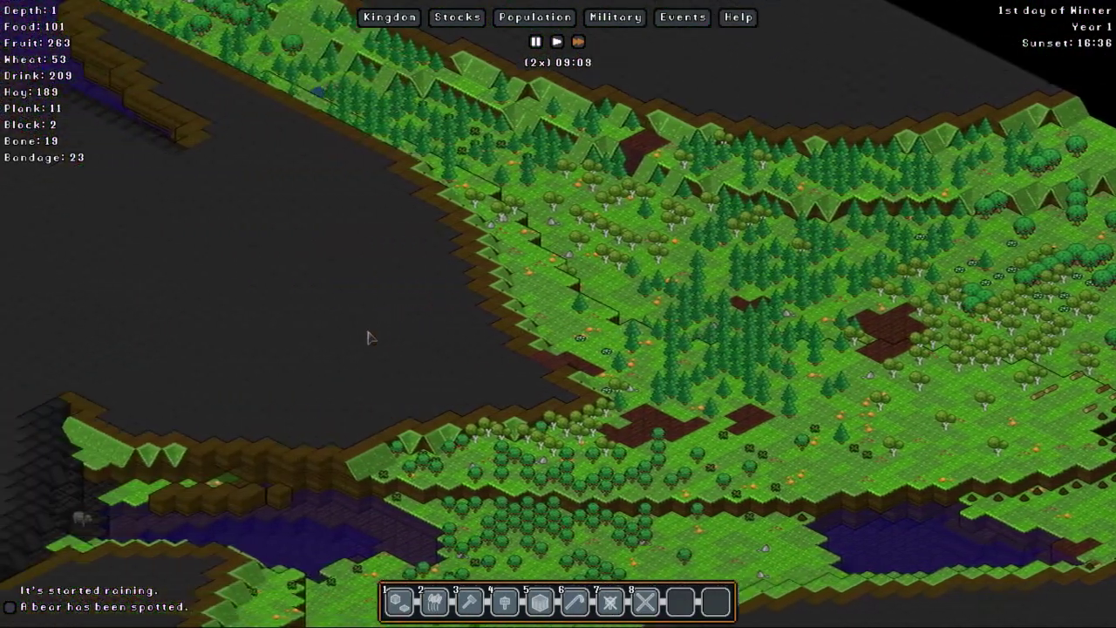
pyautogui.scroll(-3)
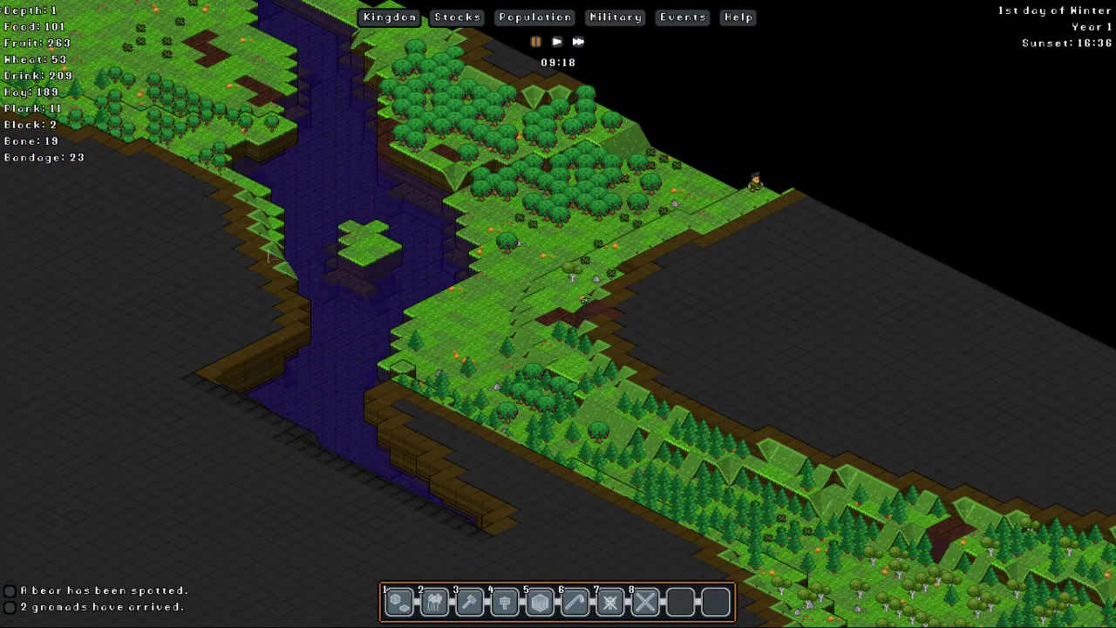
pyautogui.press('Down')
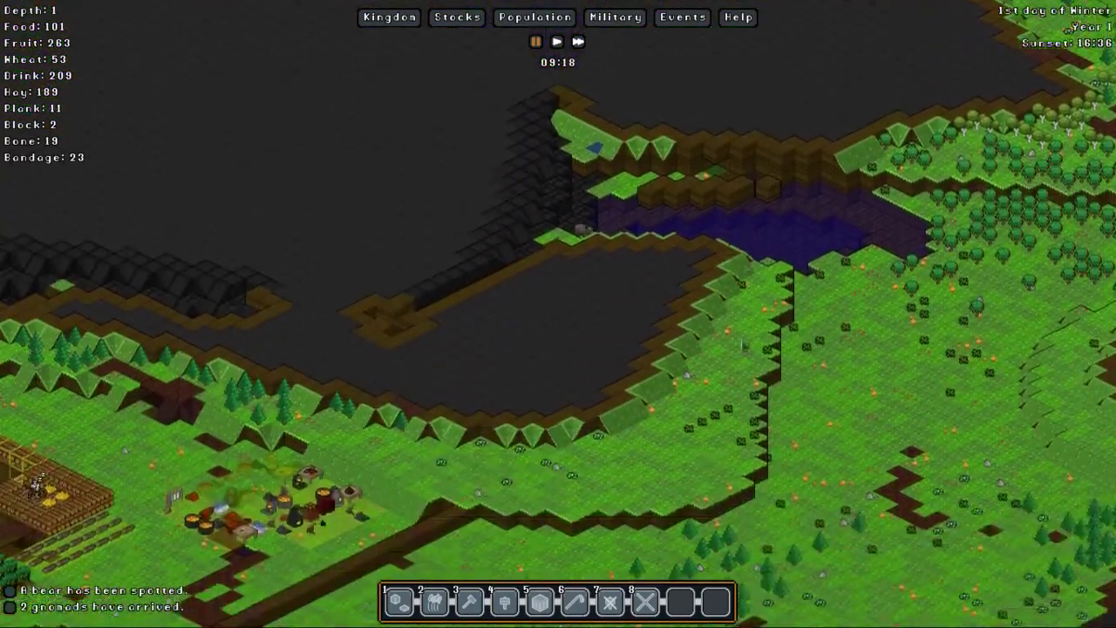
# Step: On the Population Assign tab, make Doohindlenket a Rancher
pyautogui.click(534, 17)
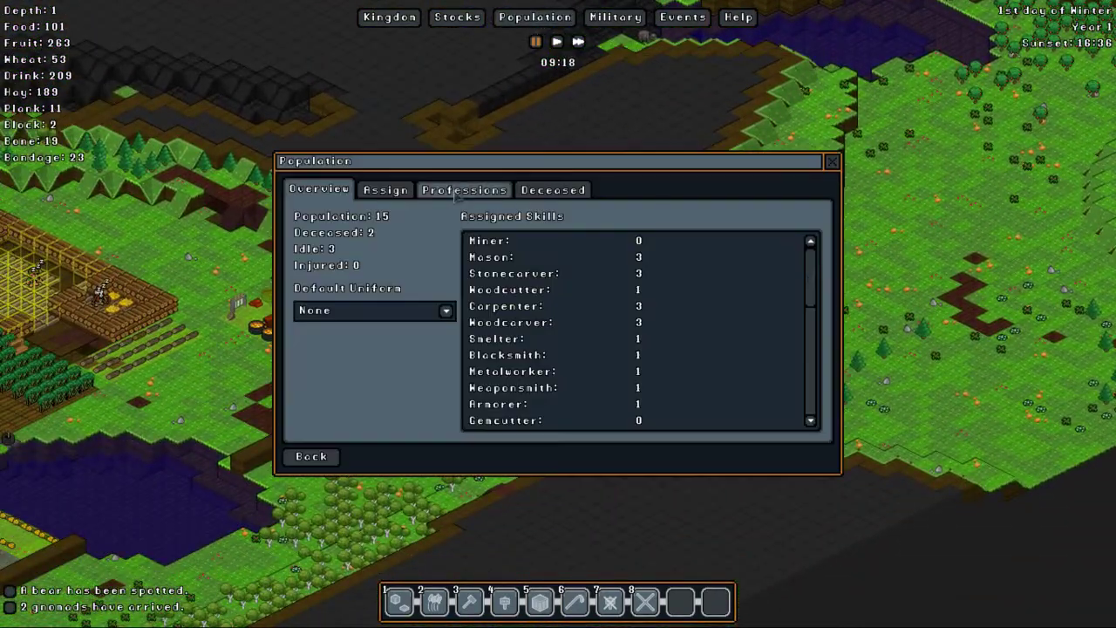
pyautogui.click(464, 189)
pyautogui.click(385, 189)
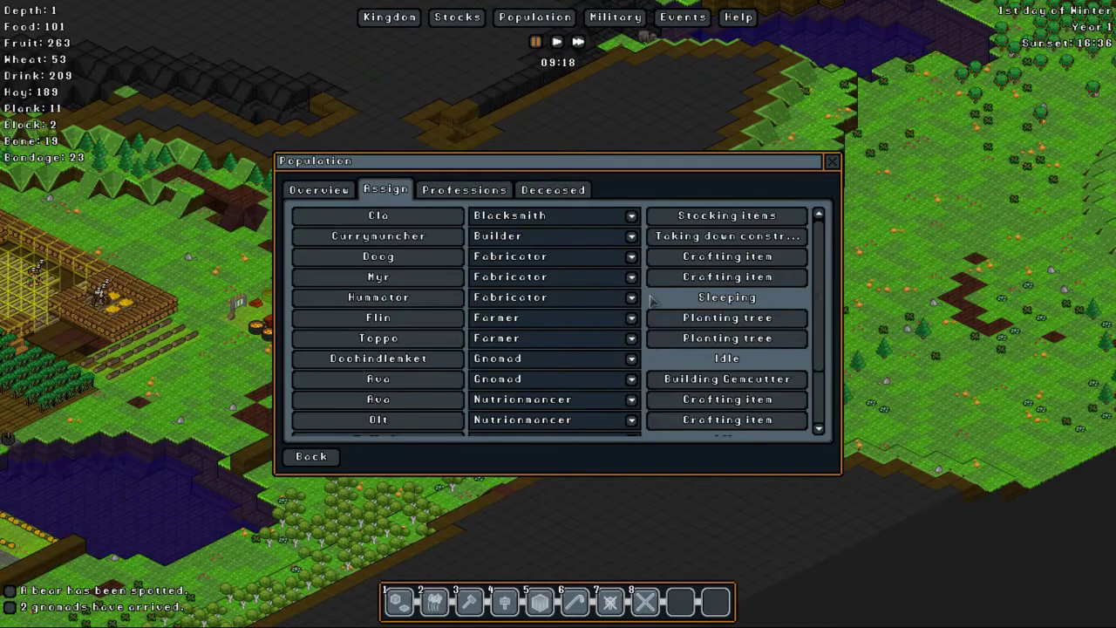
pyautogui.scroll(-3)
pyautogui.scroll(-3)
pyautogui.scroll(-3)
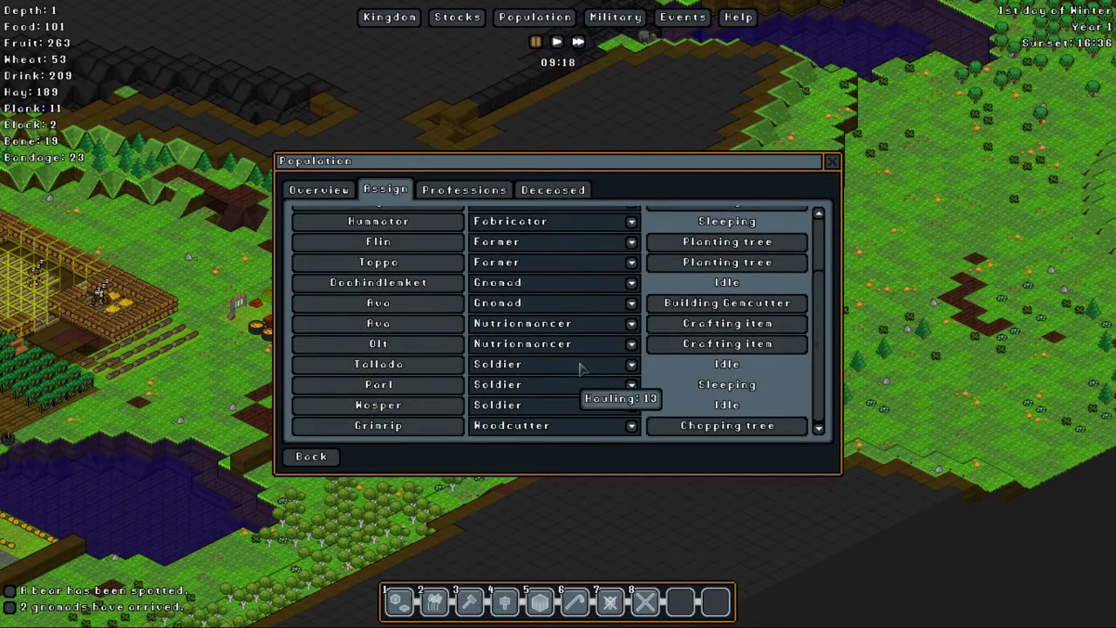
pyautogui.scroll(3)
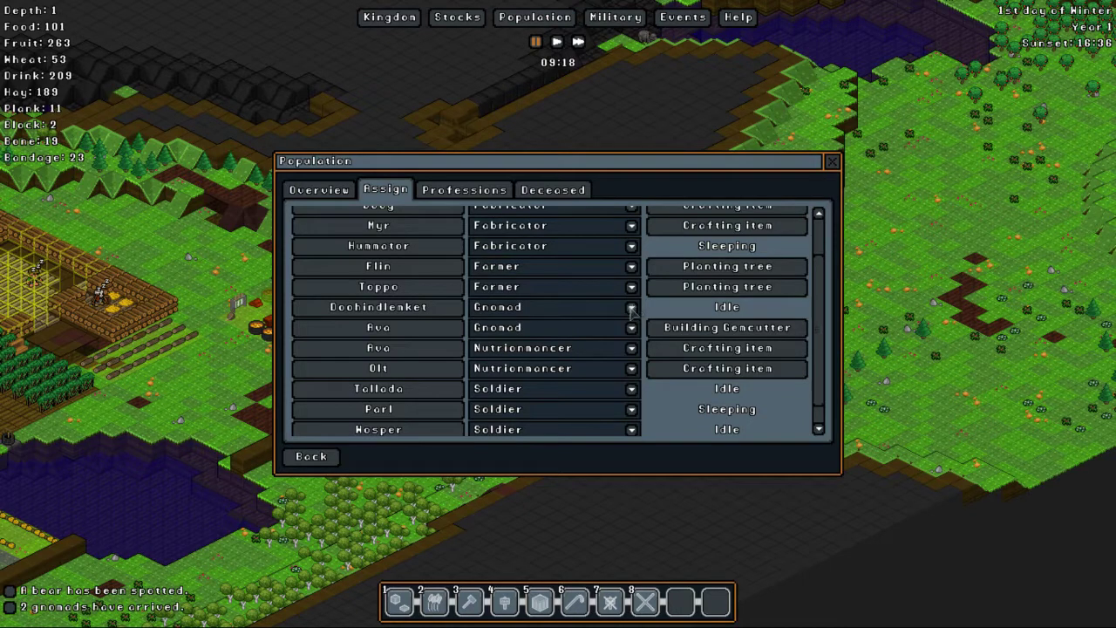
pyautogui.scroll(-3)
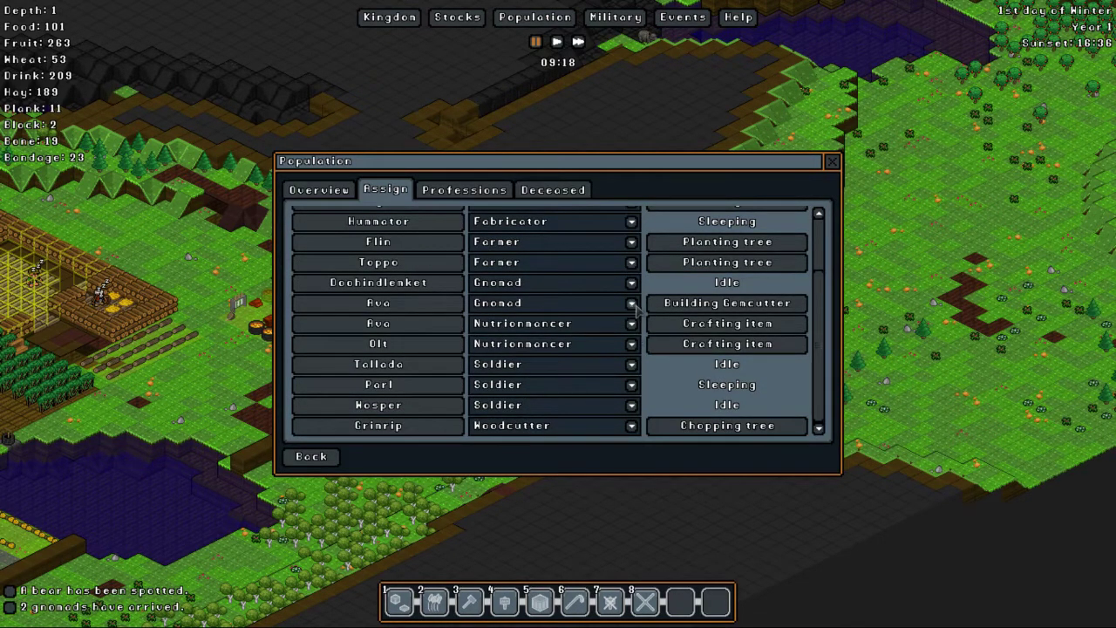
pyautogui.click(632, 304)
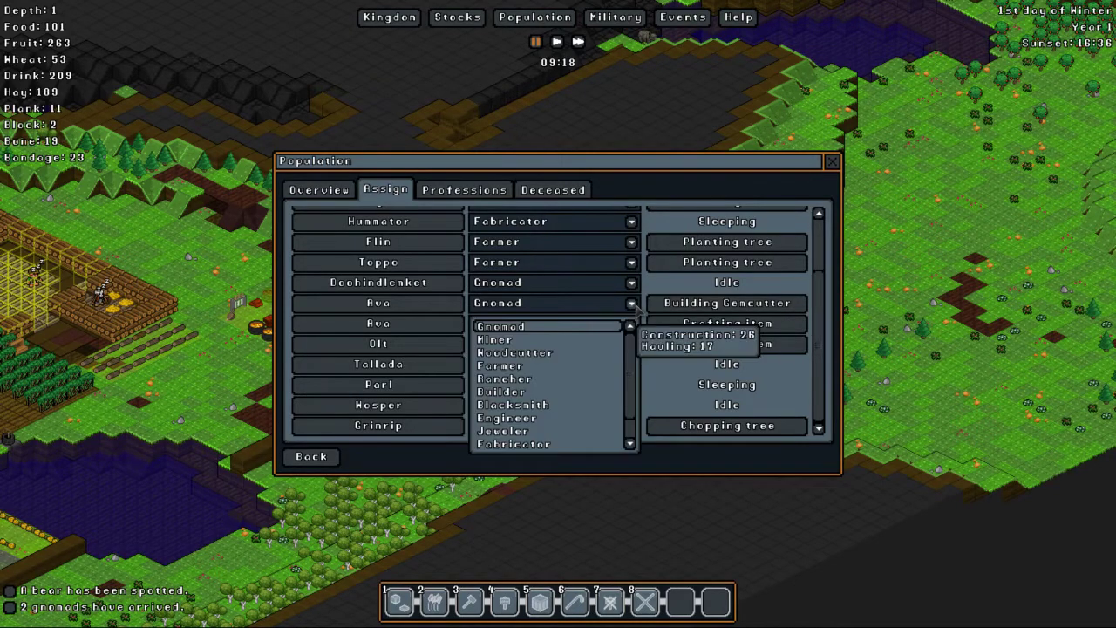
pyautogui.click(632, 304)
pyautogui.click(632, 283)
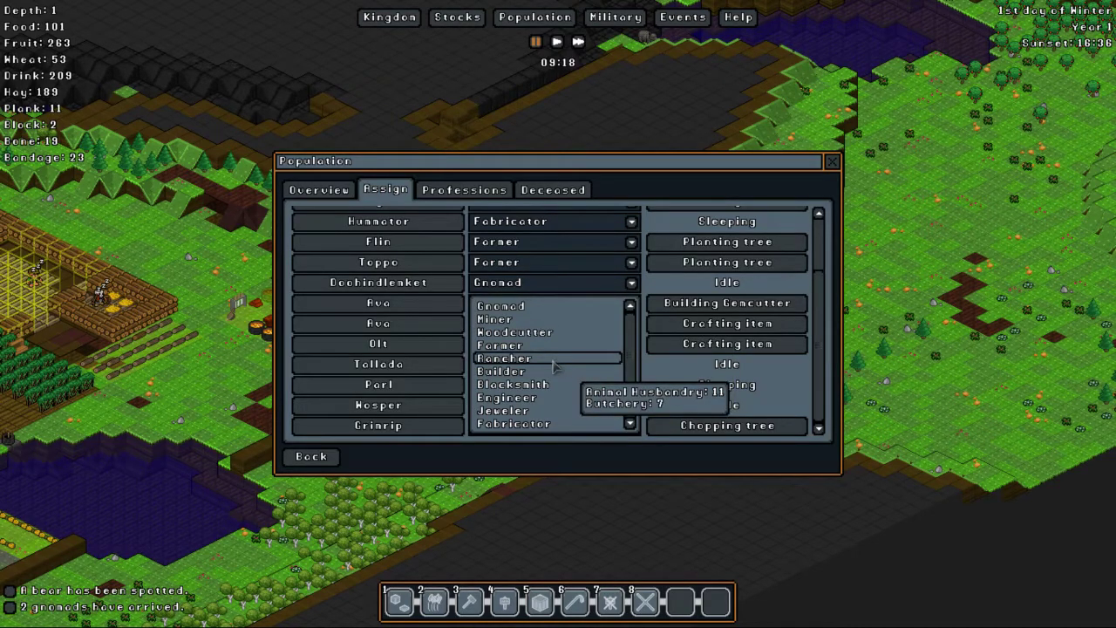
pyautogui.click(555, 359)
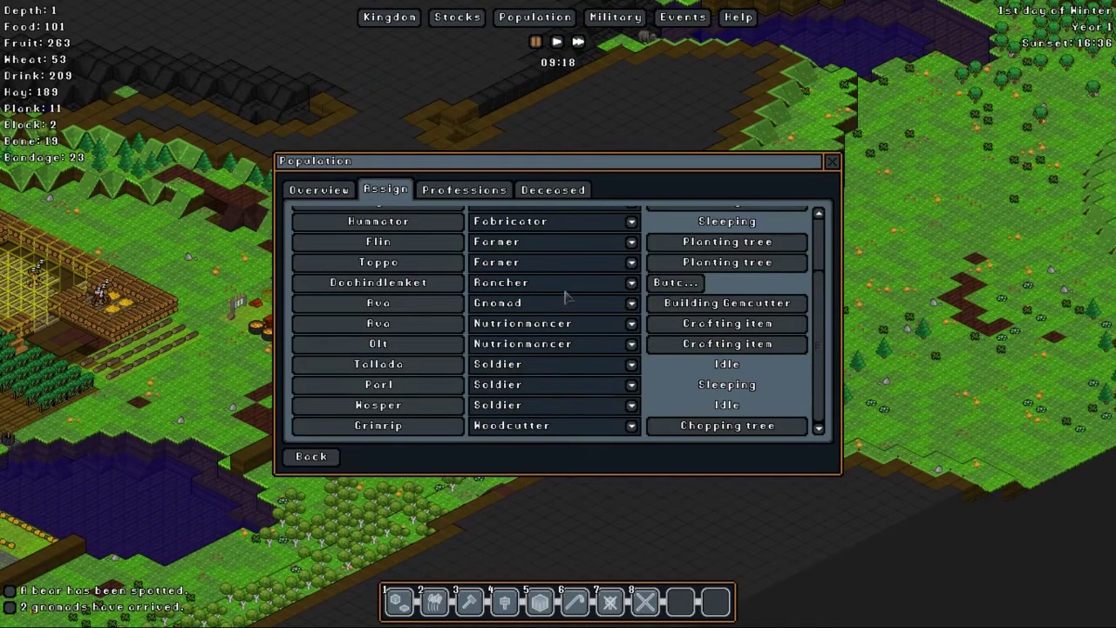
# Step: Make the gnomad Ava a Builder and close the Population window
pyautogui.click(582, 310)
pyautogui.scroll(3)
pyautogui.click(529, 337)
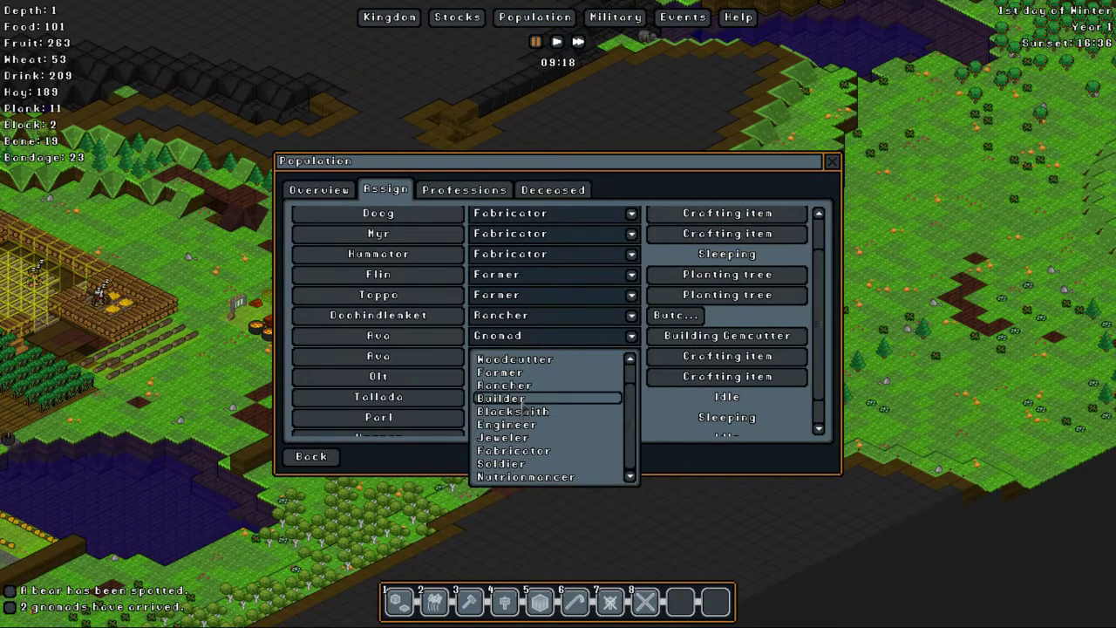
pyautogui.click(524, 400)
pyautogui.click(833, 163)
pyautogui.moveTo(558, 314); pyautogui.dragTo(785, 436)
# Step: Pan with WASD past the pond to center the farms and scaffolding area
pyautogui.press('a')
pyautogui.press('a')
pyautogui.press('w')
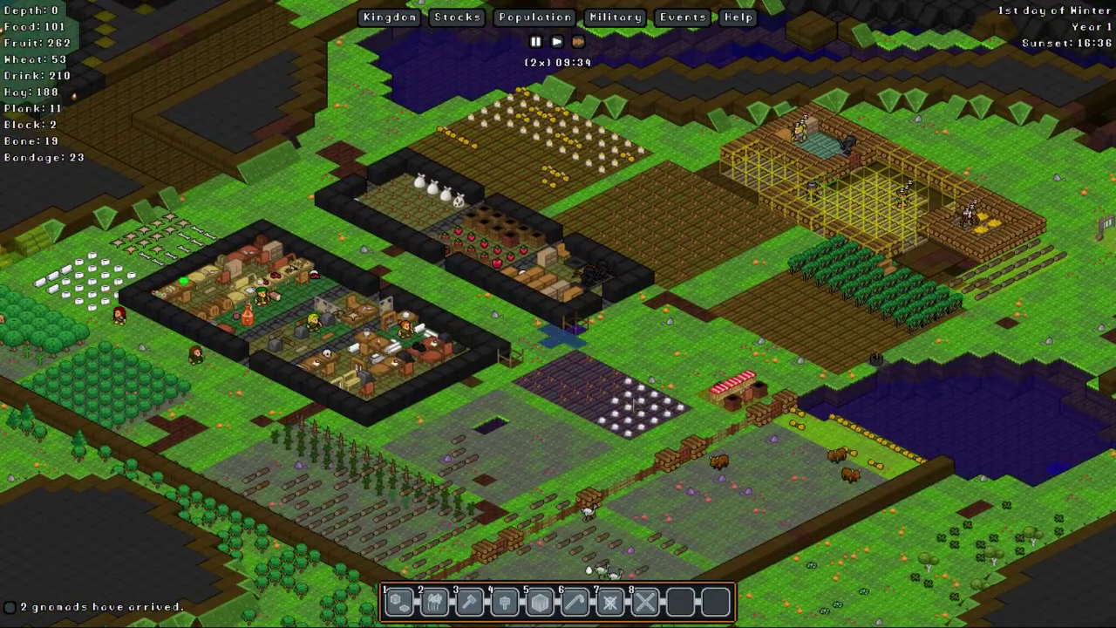
pyautogui.press('a')
pyautogui.press('a')
pyautogui.press('w')
pyautogui.press('w')
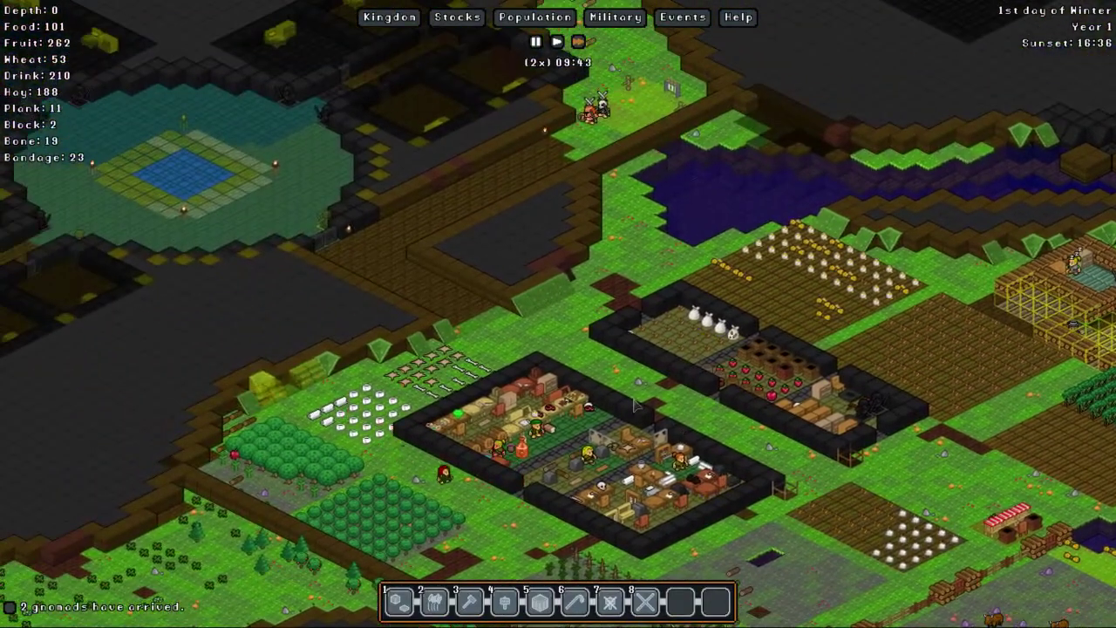
pyautogui.press('a')
pyautogui.press('w')
pyautogui.press('a')
pyautogui.press('w')
pyautogui.press('a')
pyautogui.press('s')
pyautogui.scroll(-3)
pyautogui.press('d')
pyautogui.press('s')
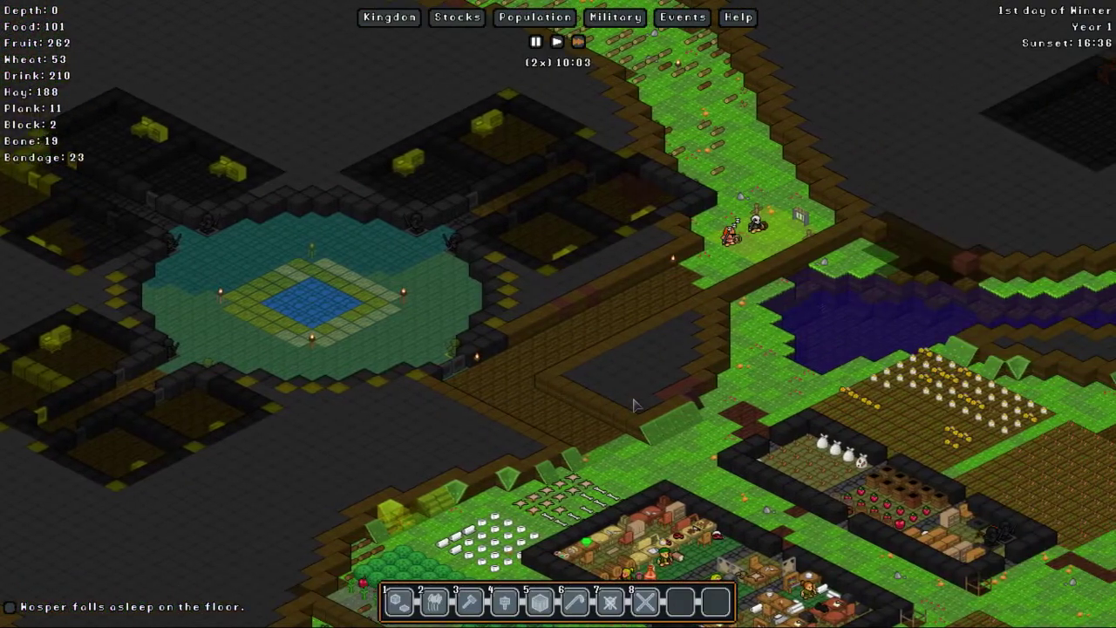
pyautogui.press('d')
pyautogui.press('s')
pyautogui.press('d')
pyautogui.press('d')
pyautogui.press('d')
# Step: Inspect the orange wood floor tile, then dismiss its information popup
pyautogui.rightClick(789, 335)
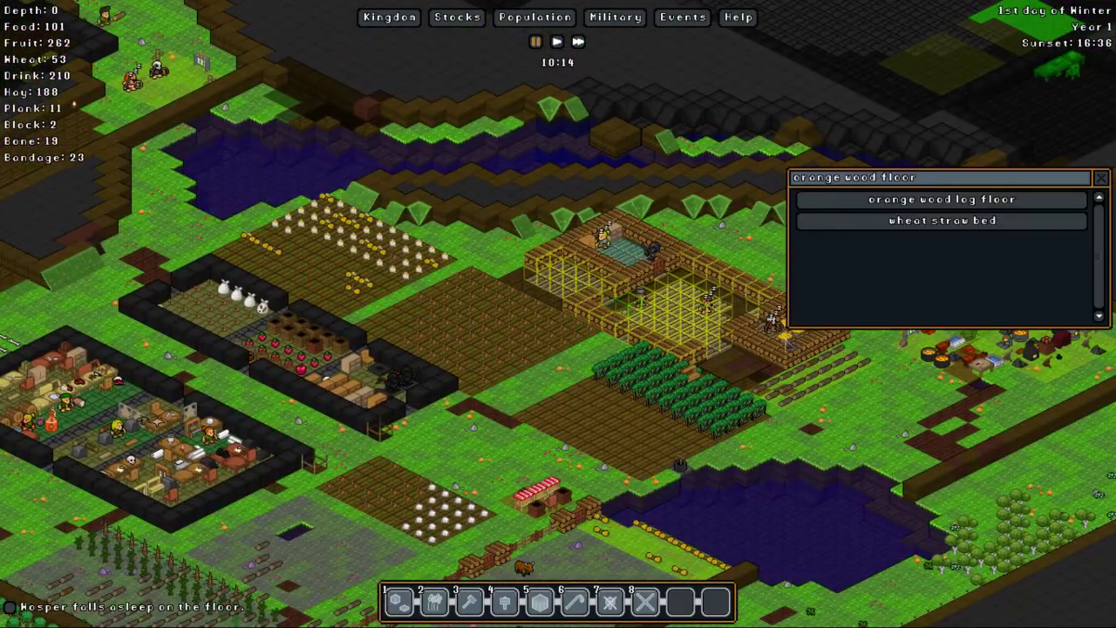
pyautogui.click(1102, 179)
pyautogui.press('d')
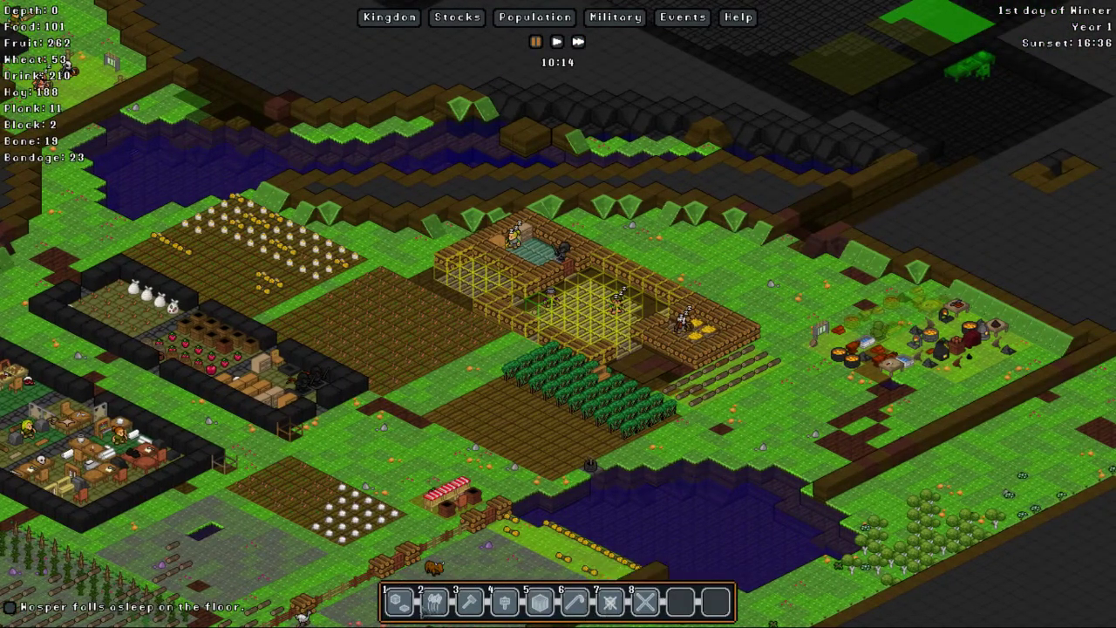
# Step: Designate a 2x2 dormitory area on the wooden platform
pyautogui.click(436, 600)
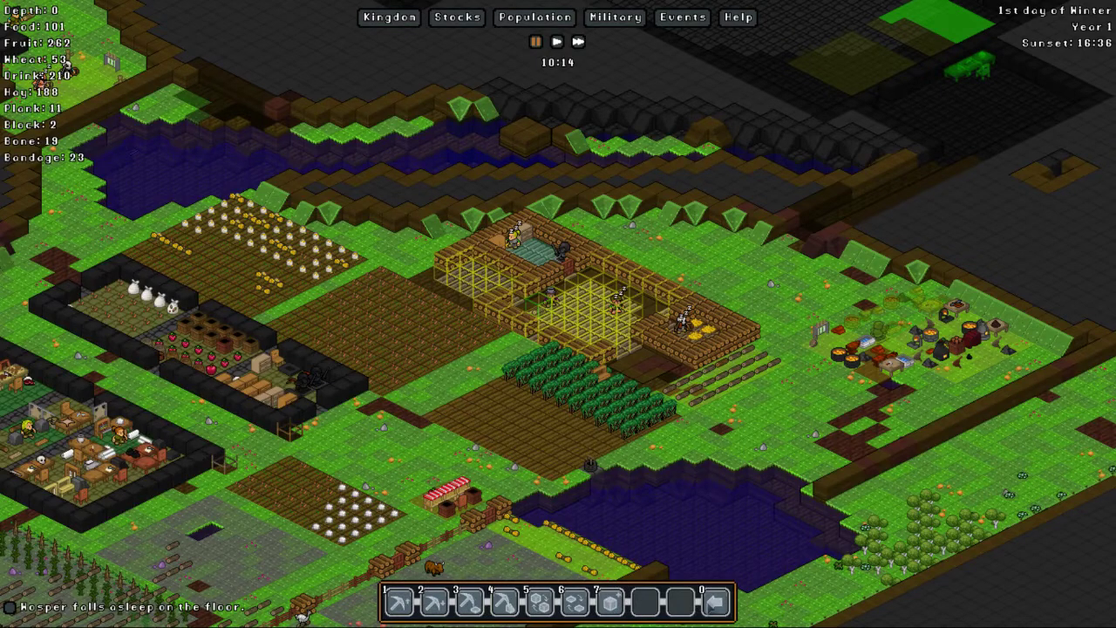
pyautogui.click(645, 600)
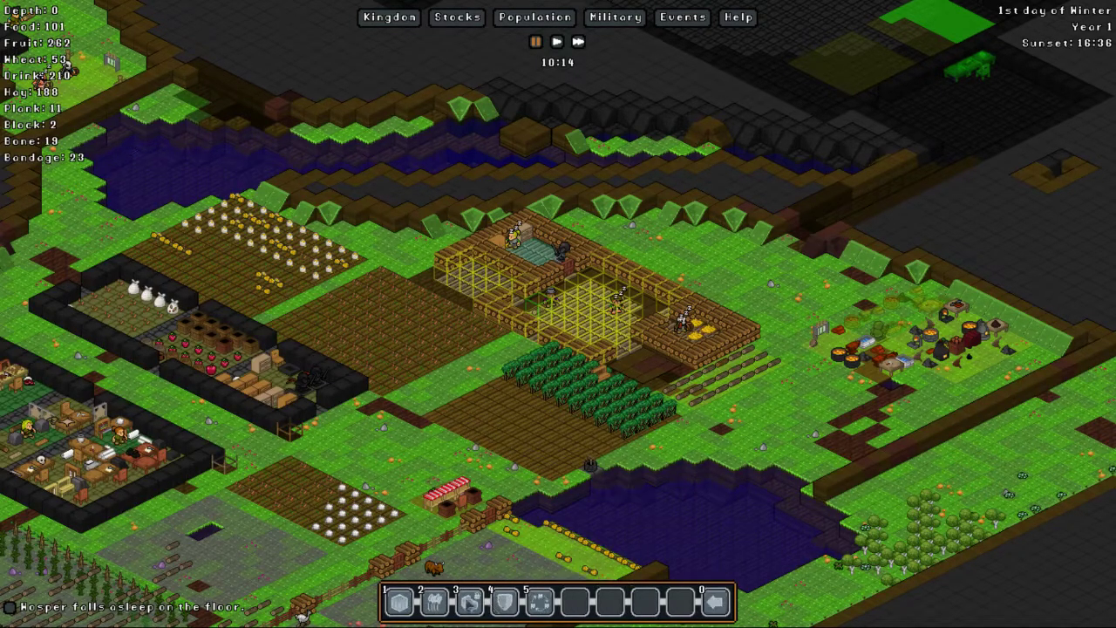
pyautogui.click(471, 600)
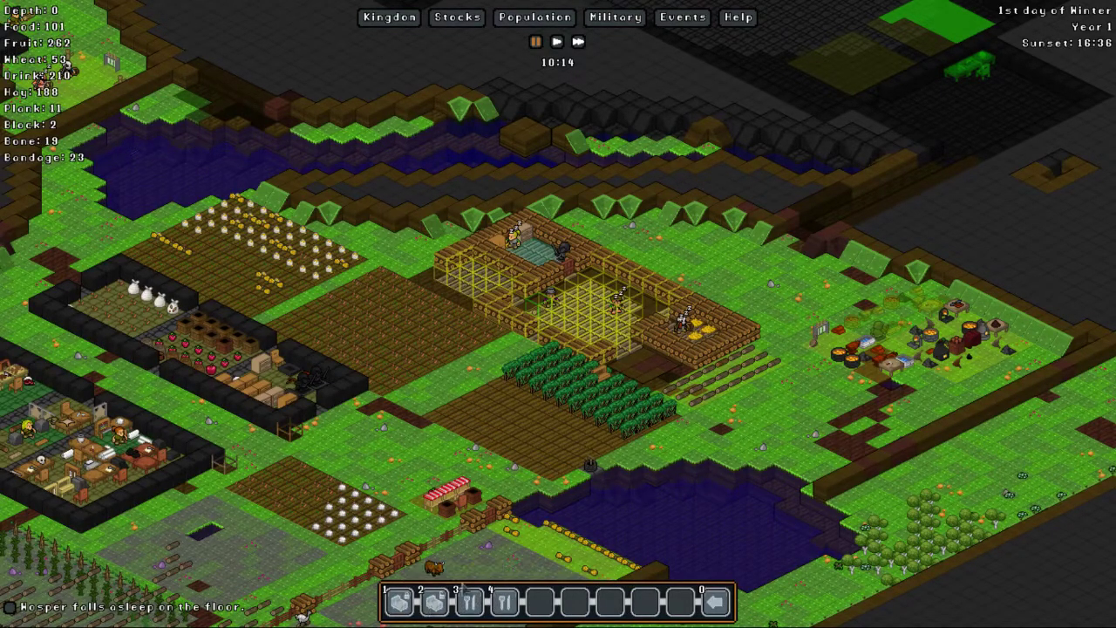
pyautogui.moveTo(703, 329); pyautogui.dragTo(741, 347)
pyautogui.click(414, 385)
pyautogui.press('a')
pyautogui.press('a')
pyautogui.press('a')
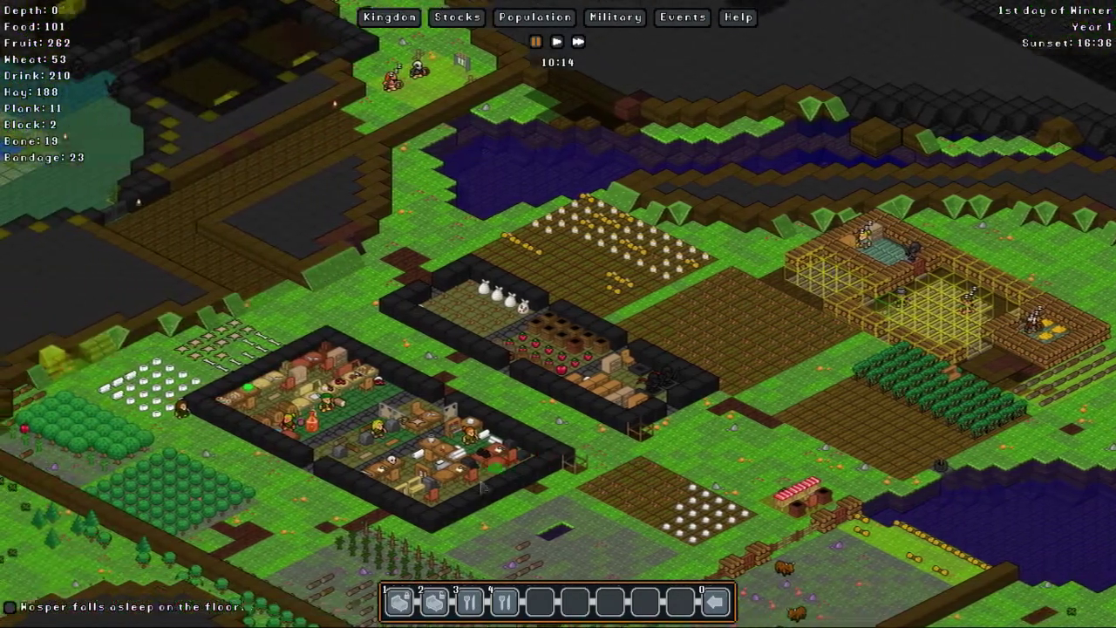
pyautogui.press('w')
pyautogui.press('a')
pyautogui.moveTo(442, 154); pyautogui.dragTo(485, 202)
pyautogui.moveTo(563, 212); pyautogui.dragTo(567, 272)
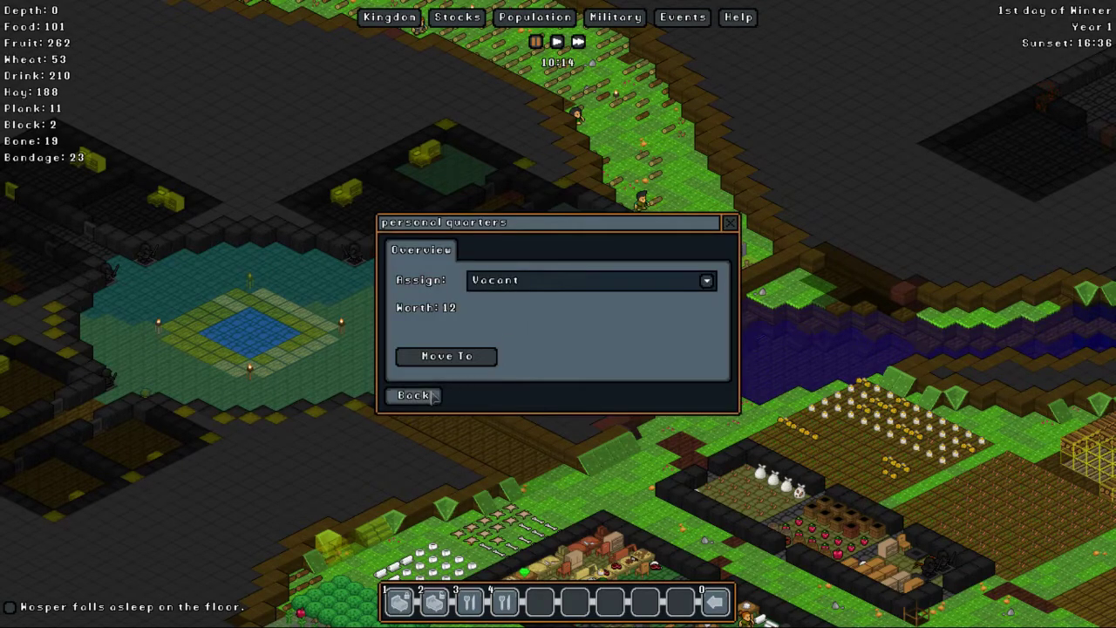
pyautogui.click(414, 395)
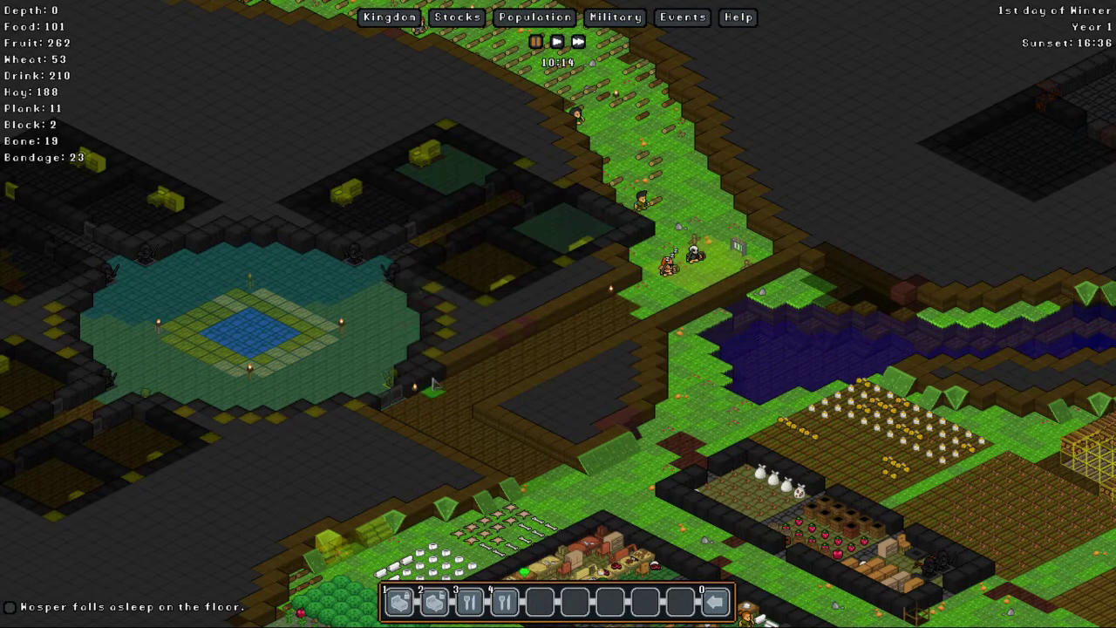
pyautogui.press('Up')
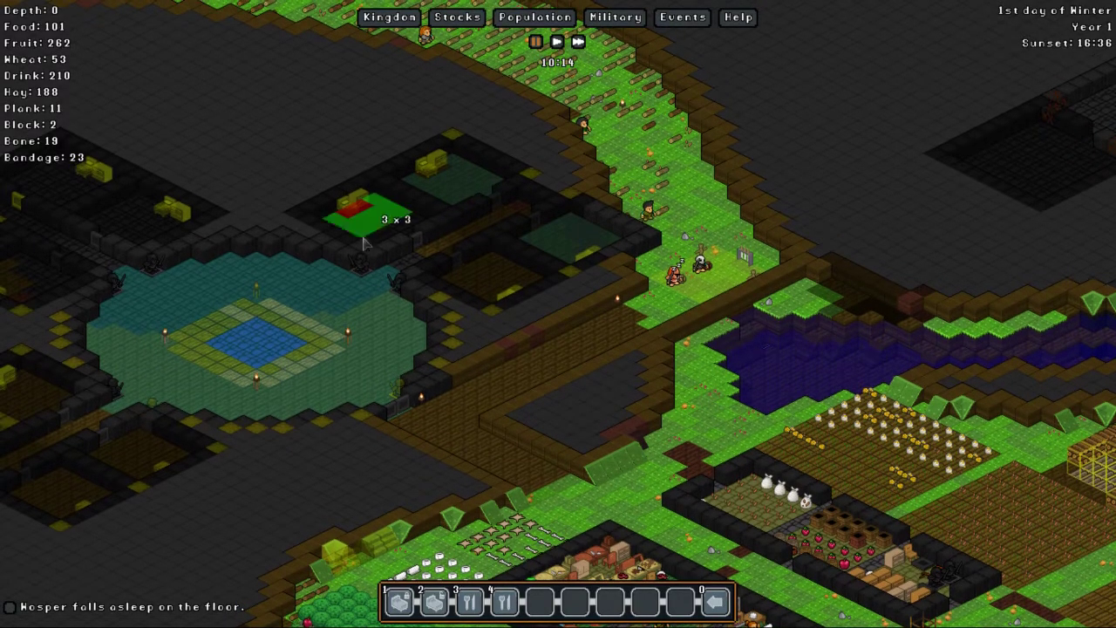
pyautogui.moveTo(373, 257); pyautogui.dragTo(373, 261)
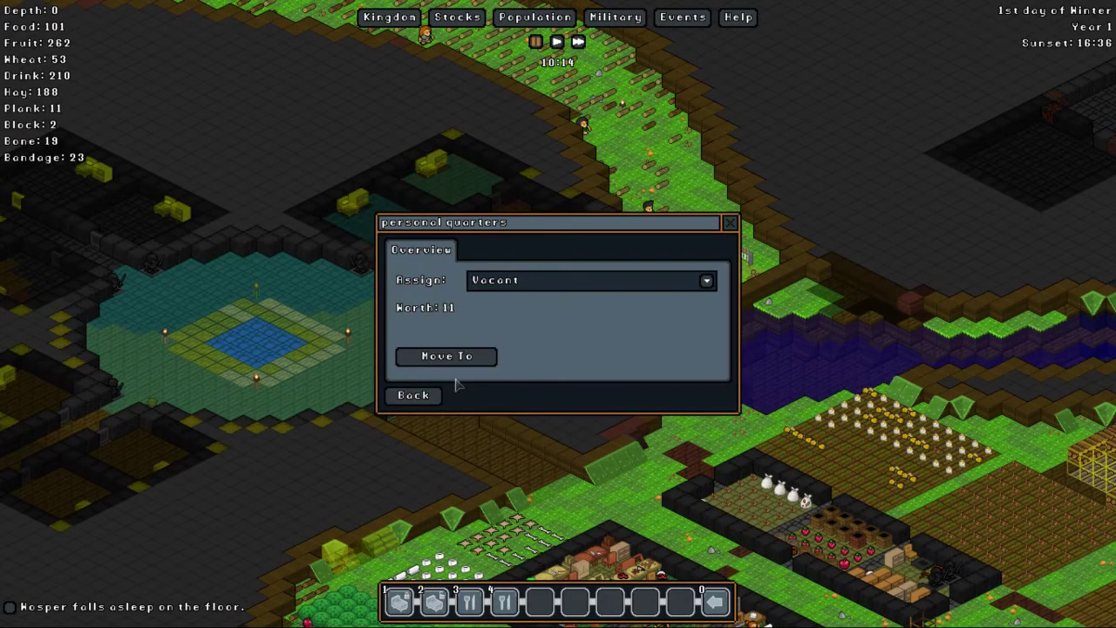
pyautogui.click(427, 395)
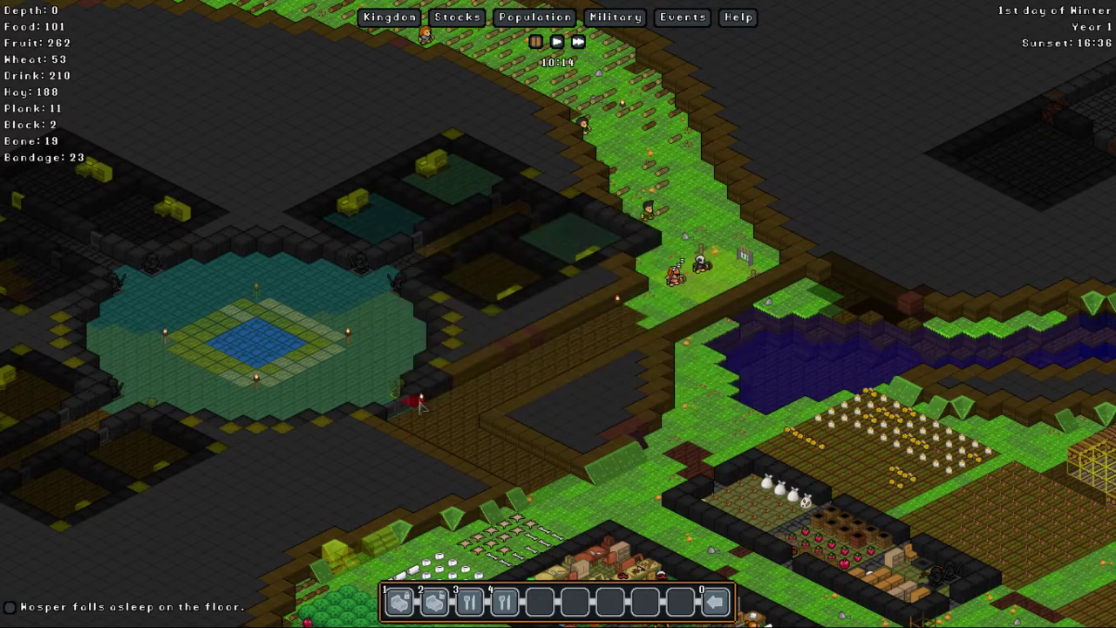
pyautogui.click(497, 262)
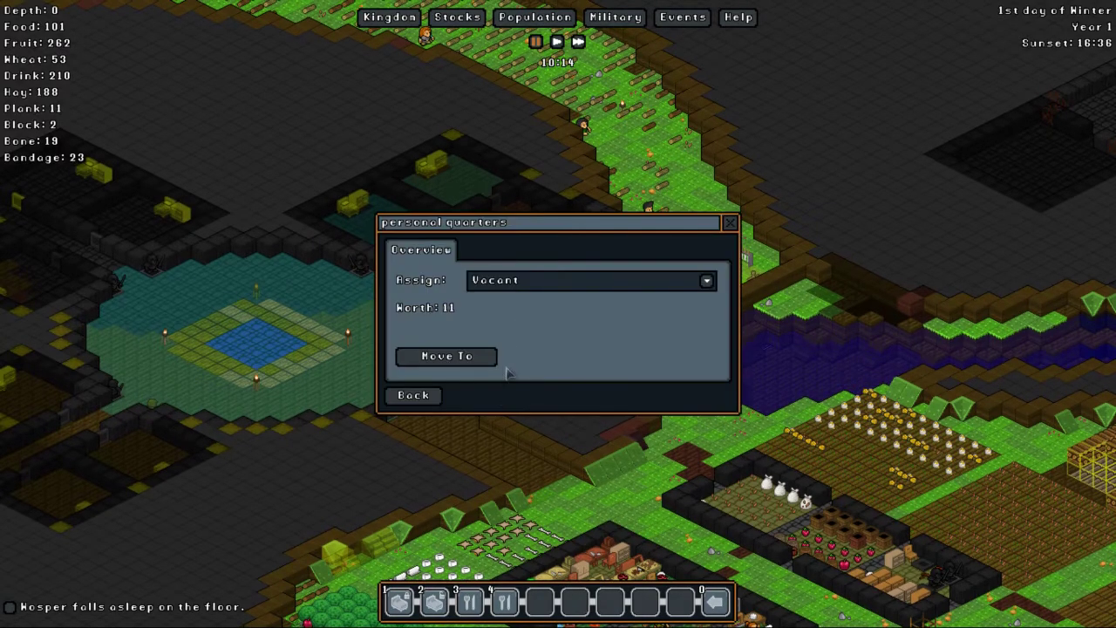
pyautogui.click(417, 395)
pyautogui.press('Left')
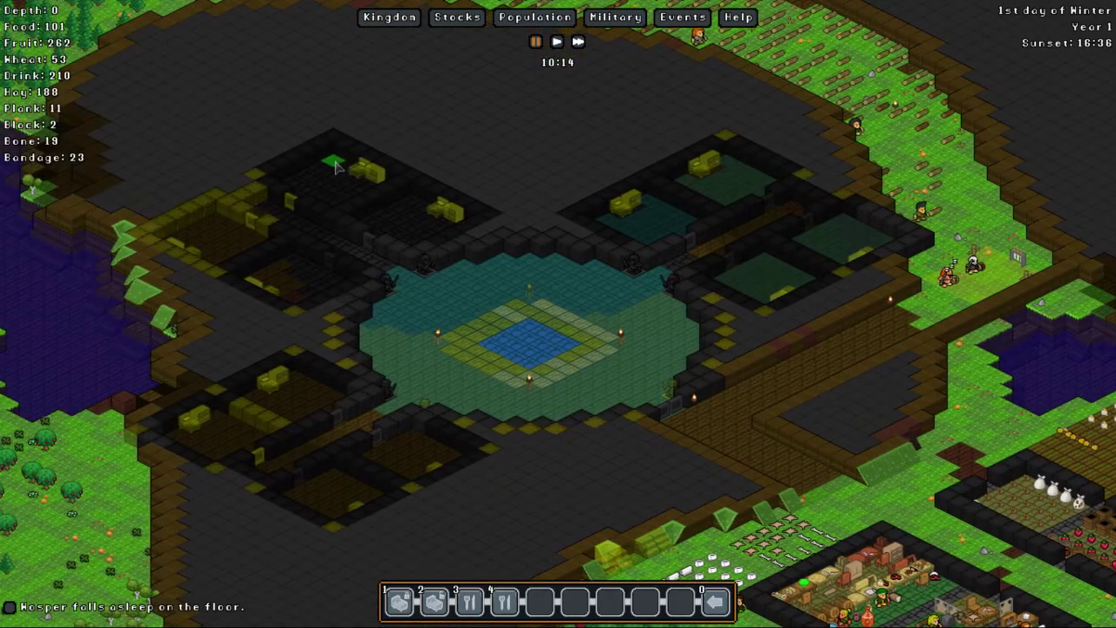
pyautogui.moveTo(339, 200); pyautogui.dragTo(338, 228)
pyautogui.moveTo(417, 205); pyautogui.dragTo(423, 272)
pyautogui.press('Left')
pyautogui.moveTo(335, 212); pyautogui.dragTo(369, 161)
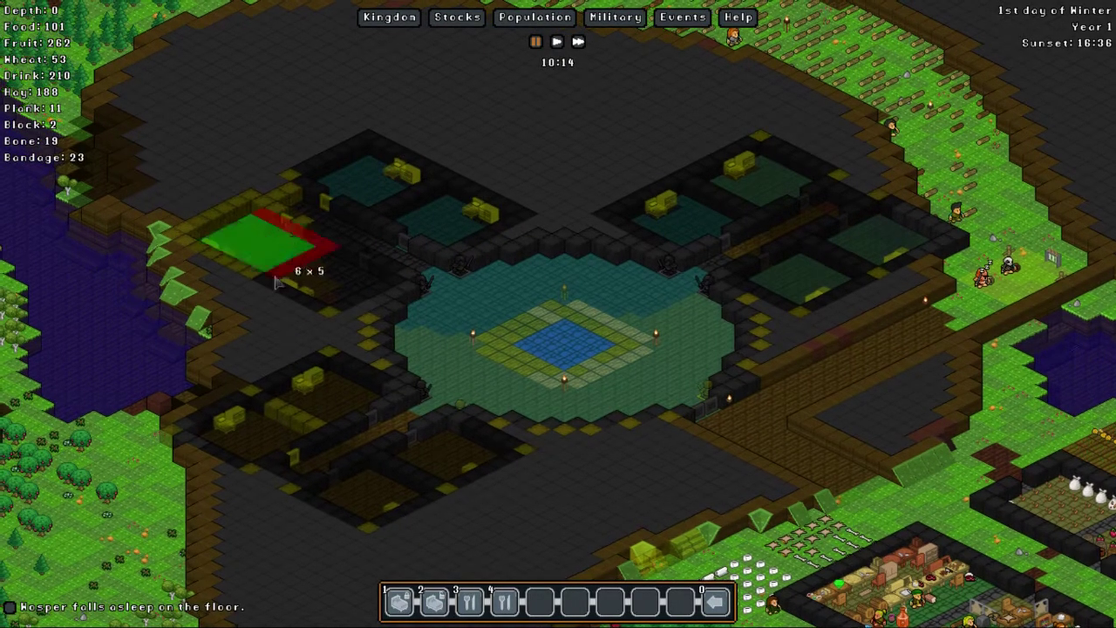
pyautogui.click(257, 286)
pyautogui.click(416, 394)
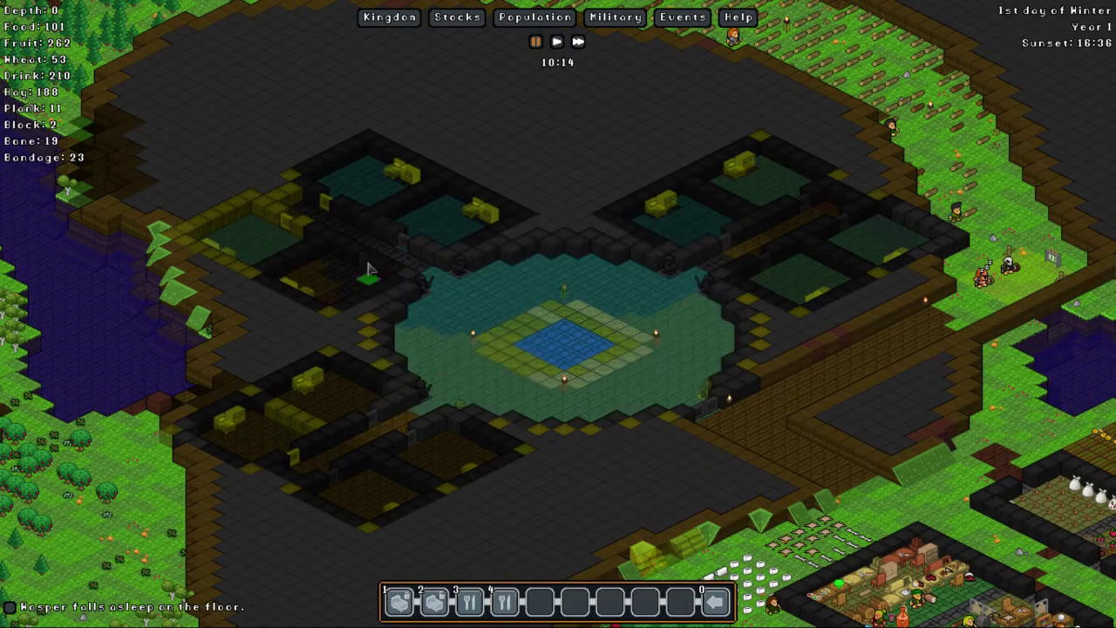
pyautogui.moveTo(340, 256); pyautogui.dragTo(334, 325)
pyautogui.click(414, 395)
pyautogui.moveTo(327, 381); pyautogui.dragTo(347, 441)
pyautogui.click(419, 395)
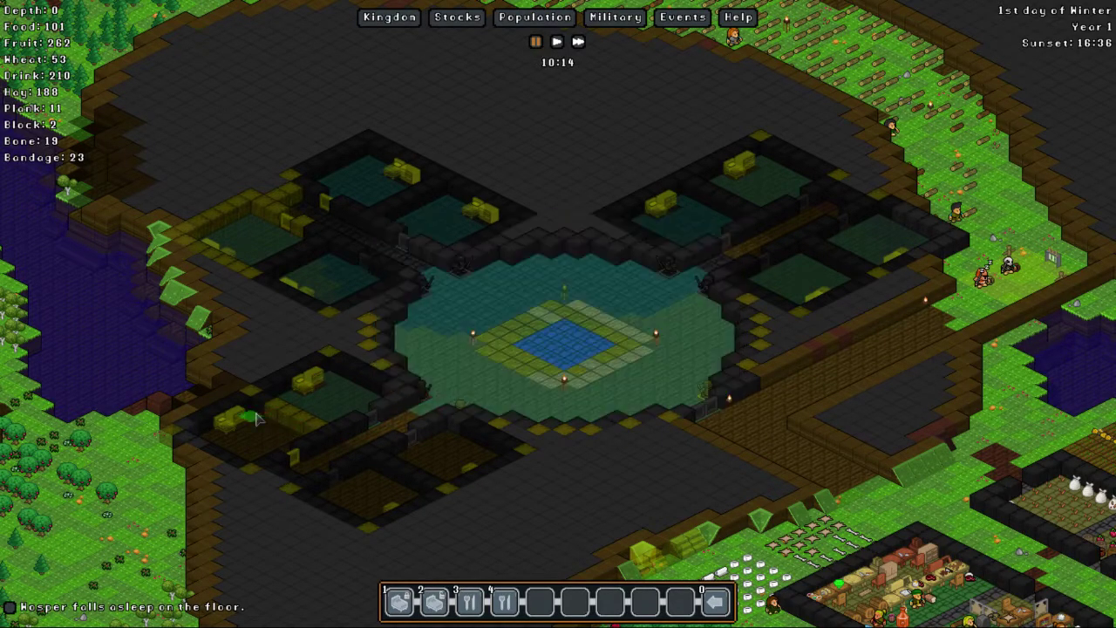
pyautogui.moveTo(255, 419); pyautogui.dragTo(270, 489)
pyautogui.click(265, 484)
pyautogui.click(418, 394)
pyautogui.moveTo(436, 432); pyautogui.dragTo(463, 502)
pyautogui.click(456, 502)
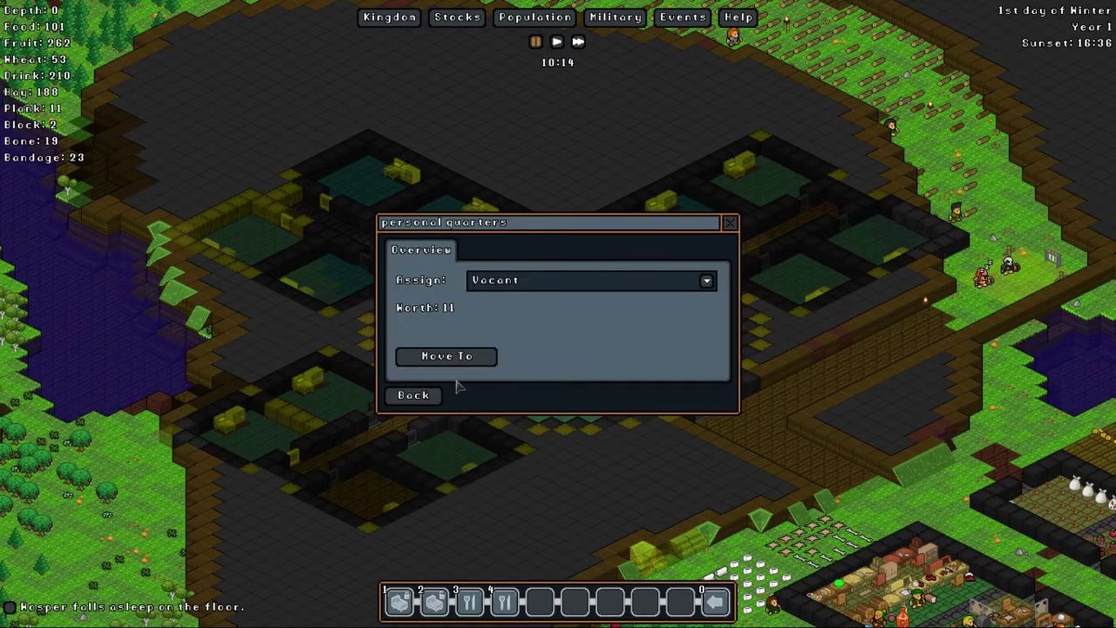
pyautogui.click(418, 394)
pyautogui.moveTo(362, 471); pyautogui.dragTo(384, 510)
pyautogui.click(384, 511)
pyautogui.click(419, 394)
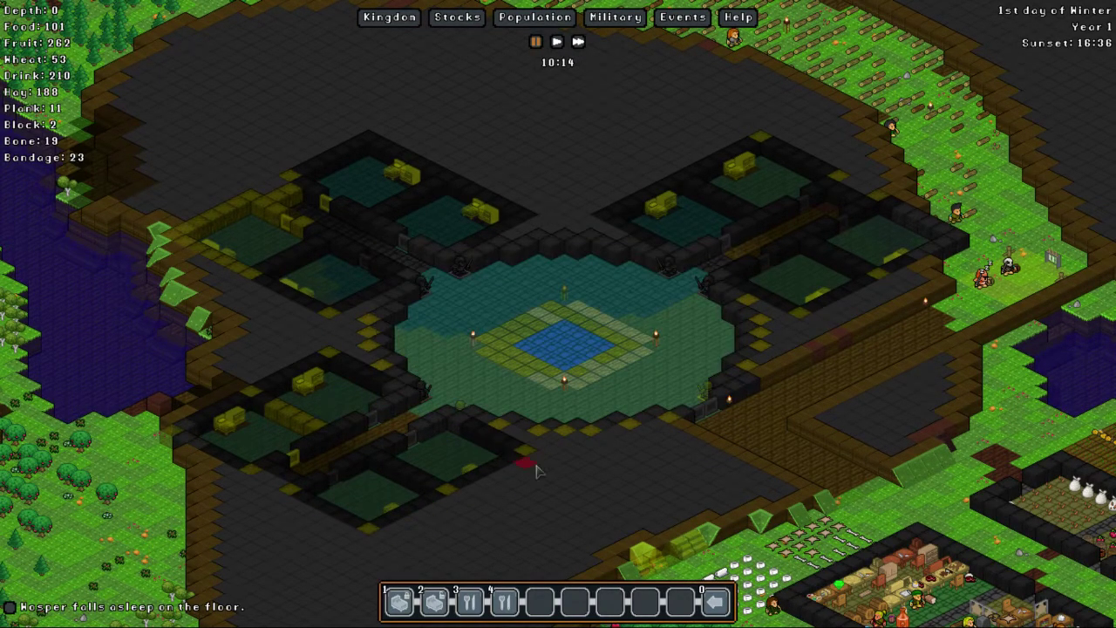
# Step: At double speed, check a castle room's personal quarters, then clear the surrounding rooms' designations
pyautogui.press('d')
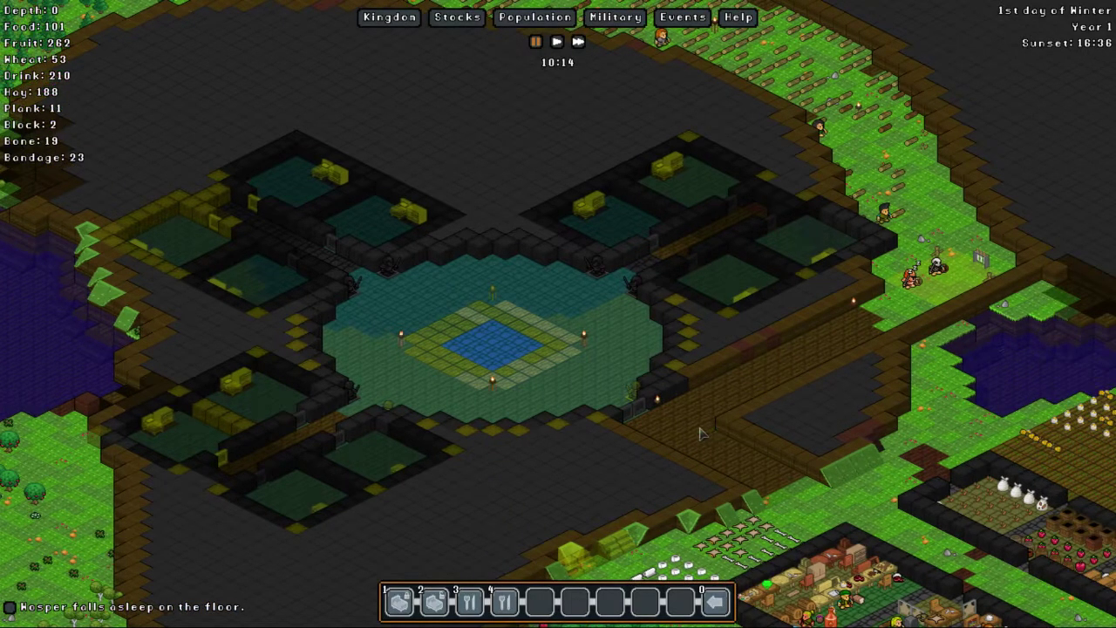
pyautogui.press('space')
pyautogui.click(698, 270)
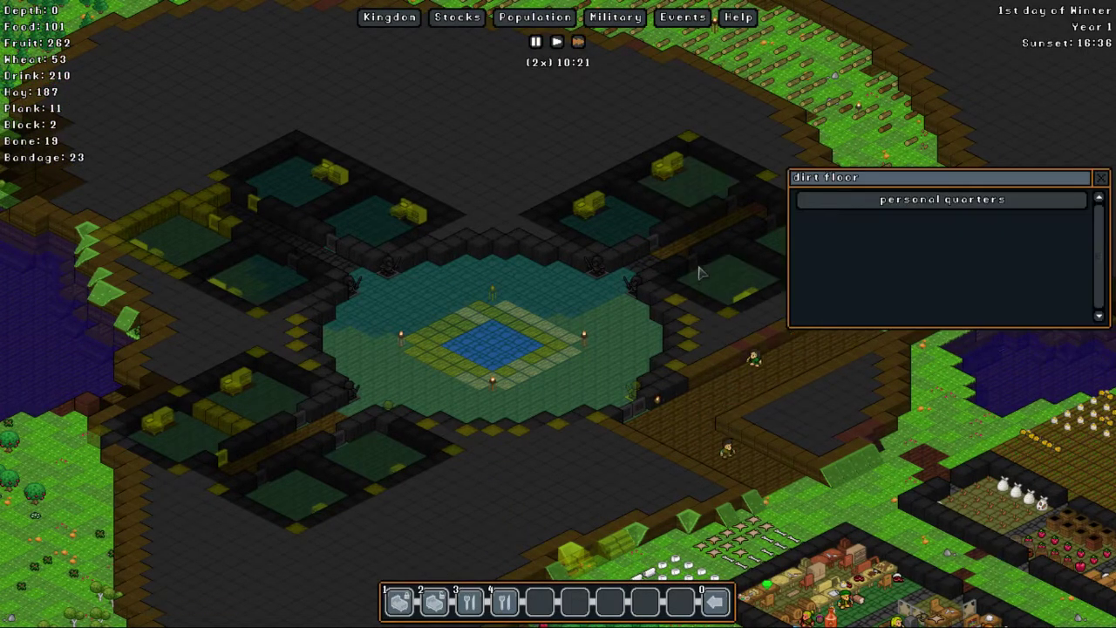
pyautogui.click(942, 199)
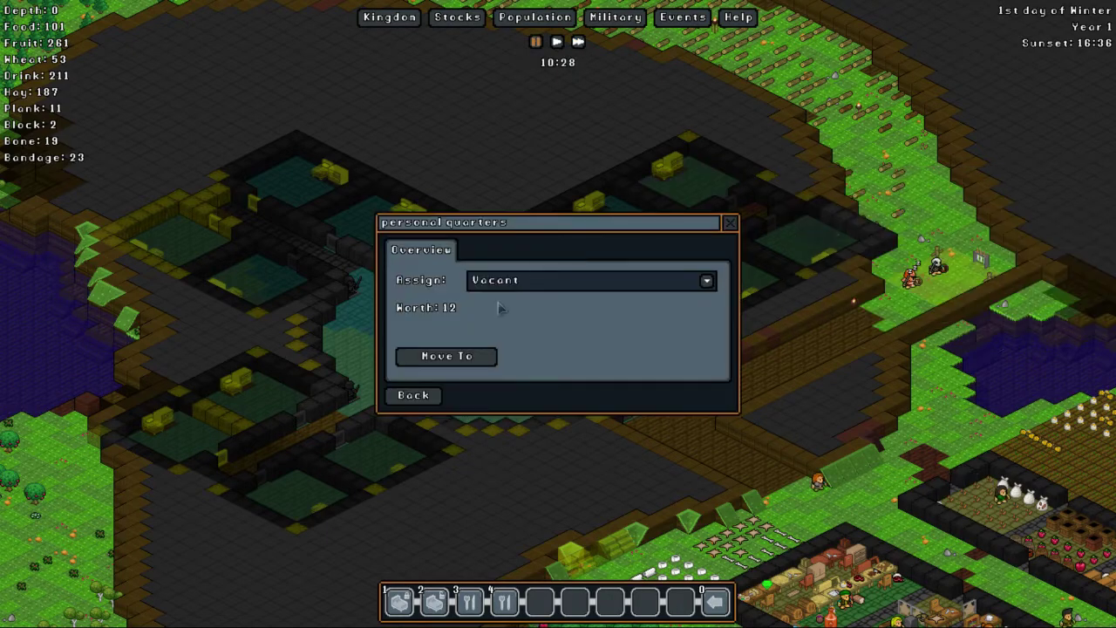
pyautogui.click(731, 223)
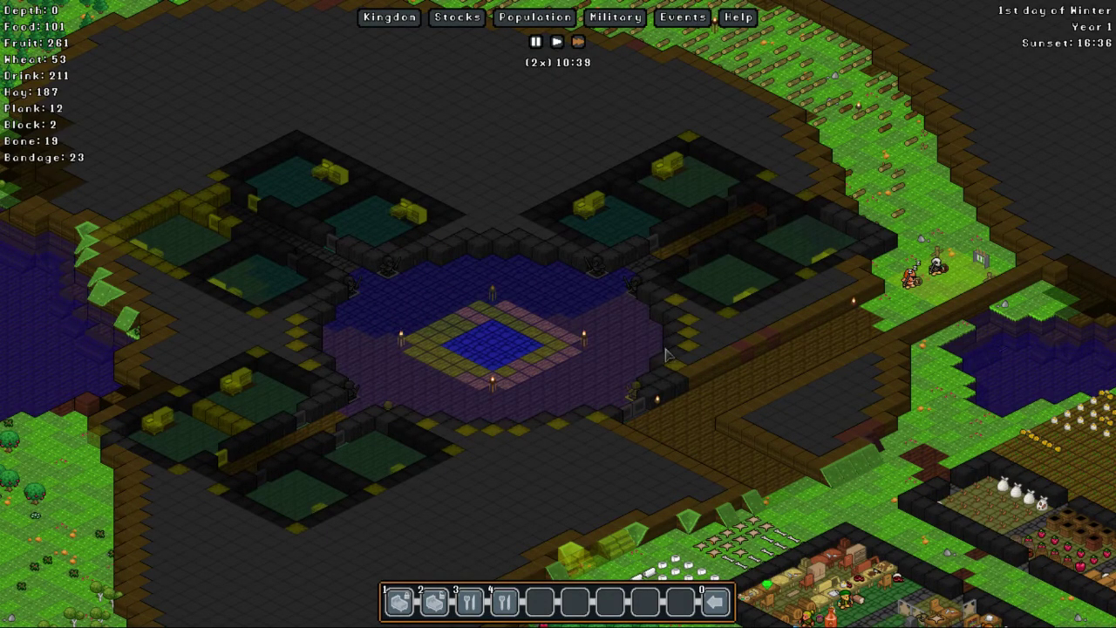
pyautogui.click(717, 601)
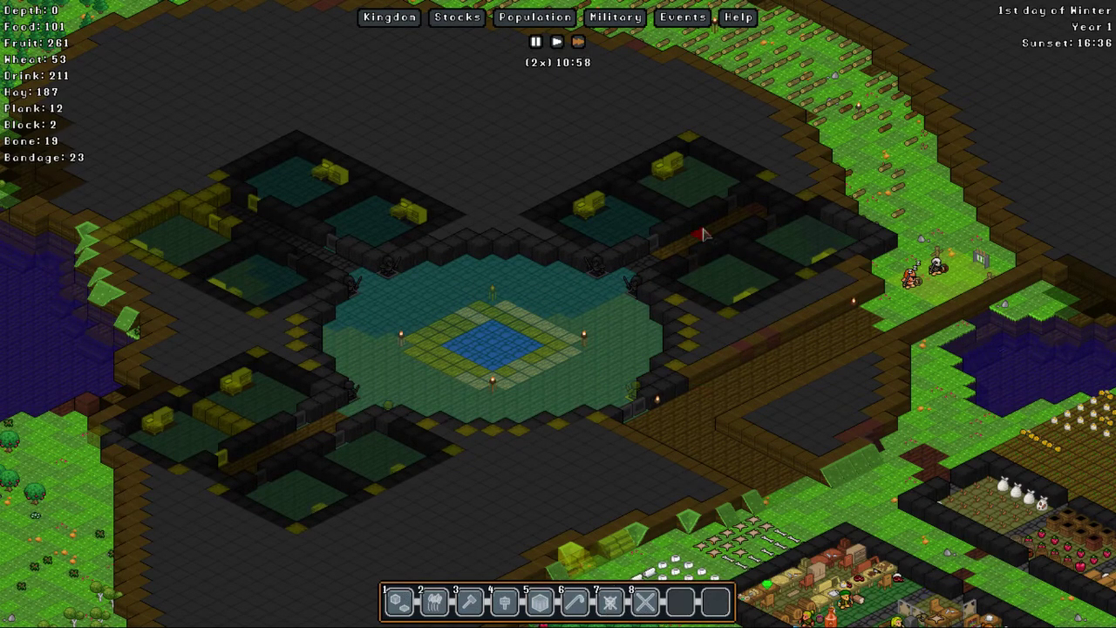
pyautogui.moveTo(811, 248); pyautogui.dragTo(208, 466)
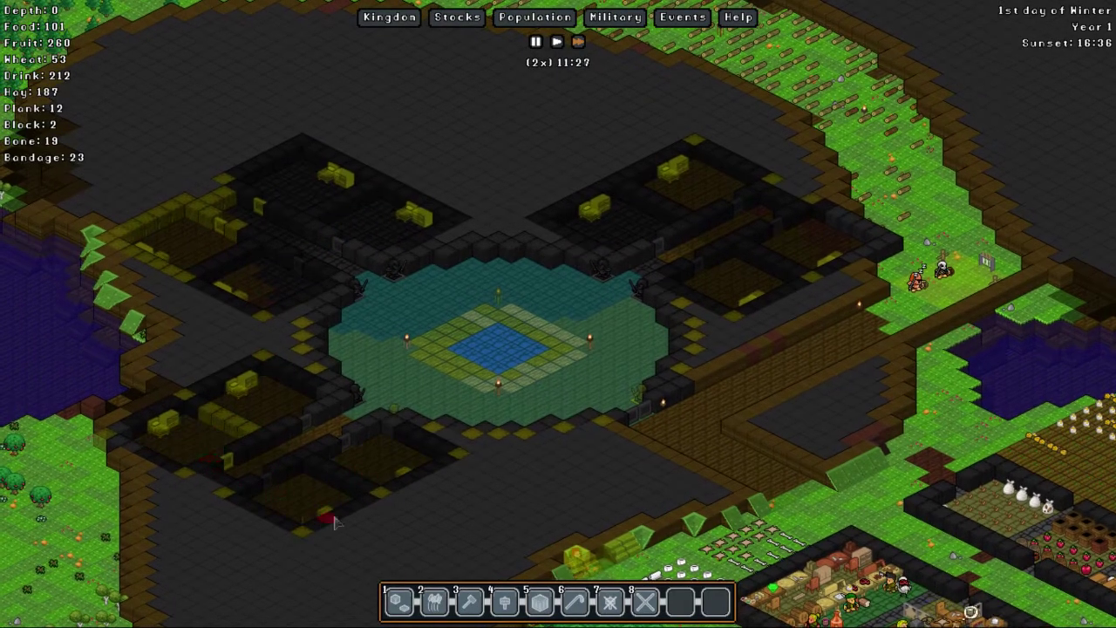
pyautogui.scroll(-3)
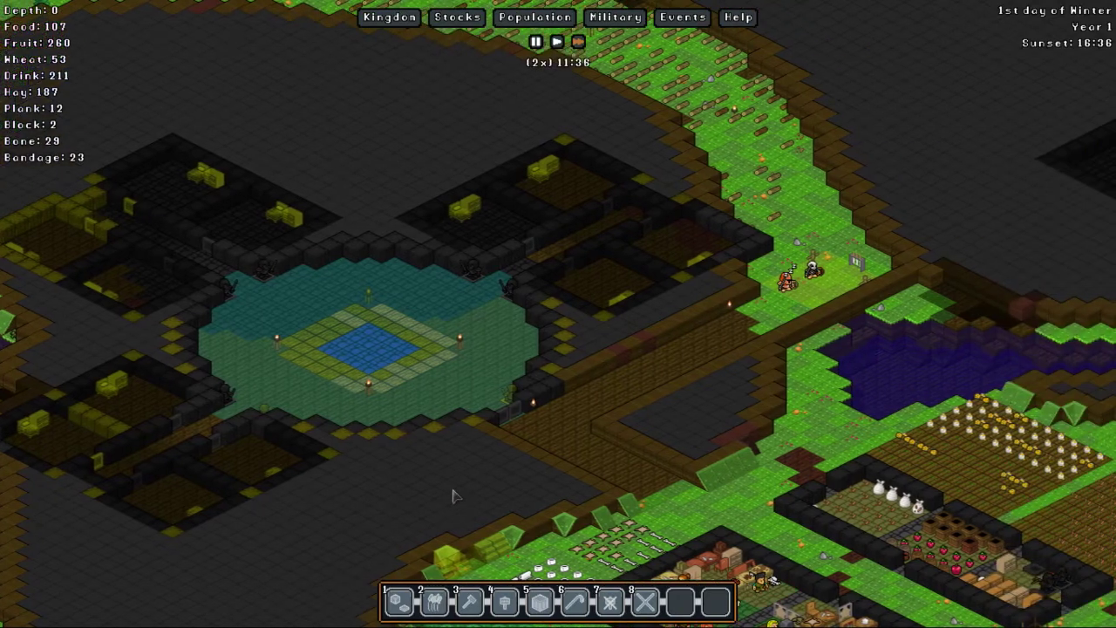
pyautogui.moveTo(462, 508); pyautogui.dragTo(174, 349)
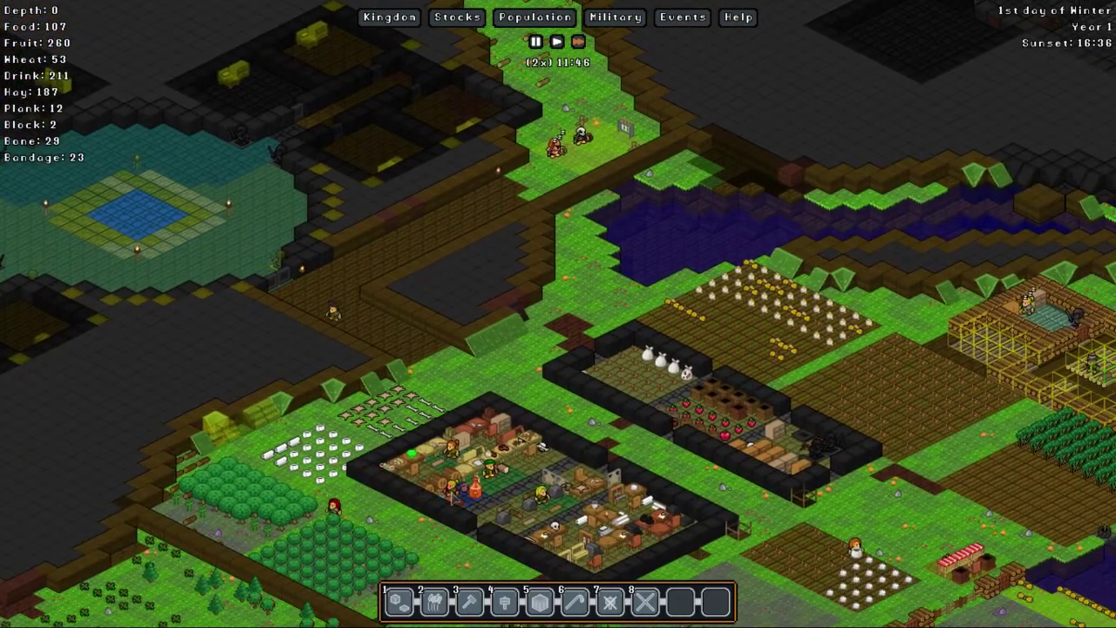
pyautogui.moveTo(611, 349); pyautogui.dragTo(489, 349)
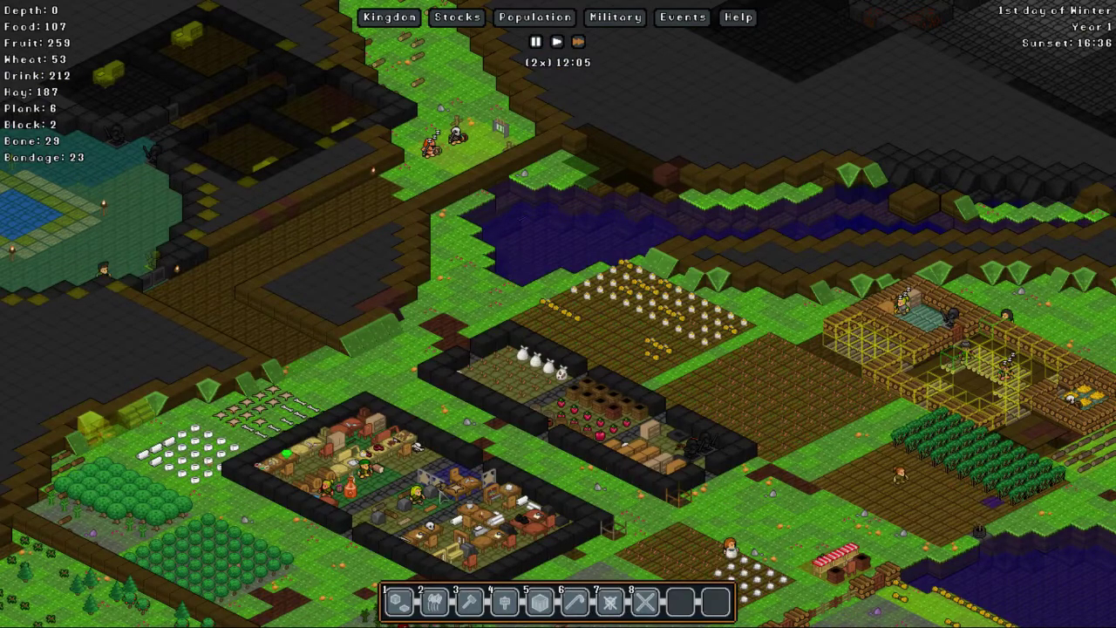
pyautogui.moveTo(610, 349); pyautogui.dragTo(576, 344)
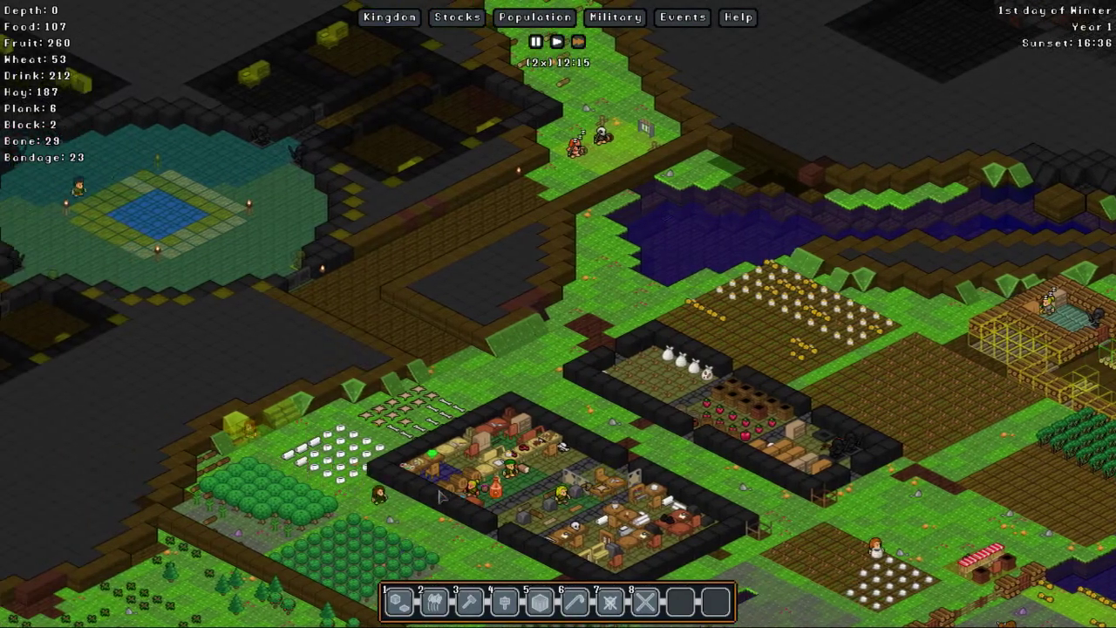
pyautogui.scroll(-3)
pyautogui.moveTo(477, 261); pyautogui.dragTo(477, 402)
pyautogui.scroll(3)
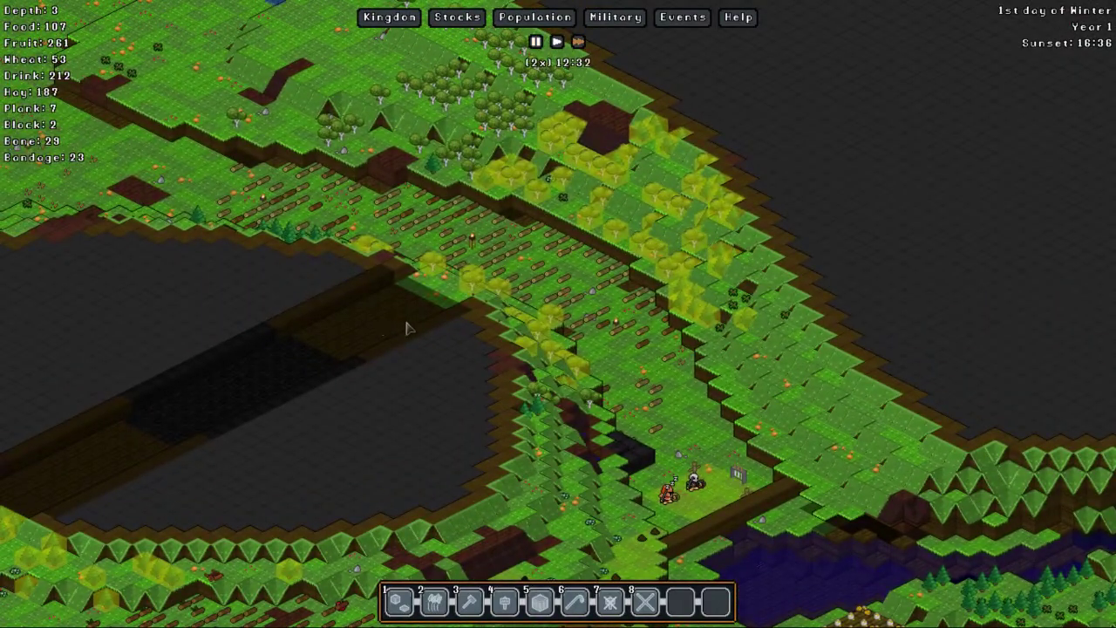
pyautogui.scroll(-3)
pyautogui.moveTo(421, 437); pyautogui.dragTo(426, 396)
pyautogui.scroll(3)
pyautogui.moveTo(524, 436); pyautogui.dragTo(610, 496)
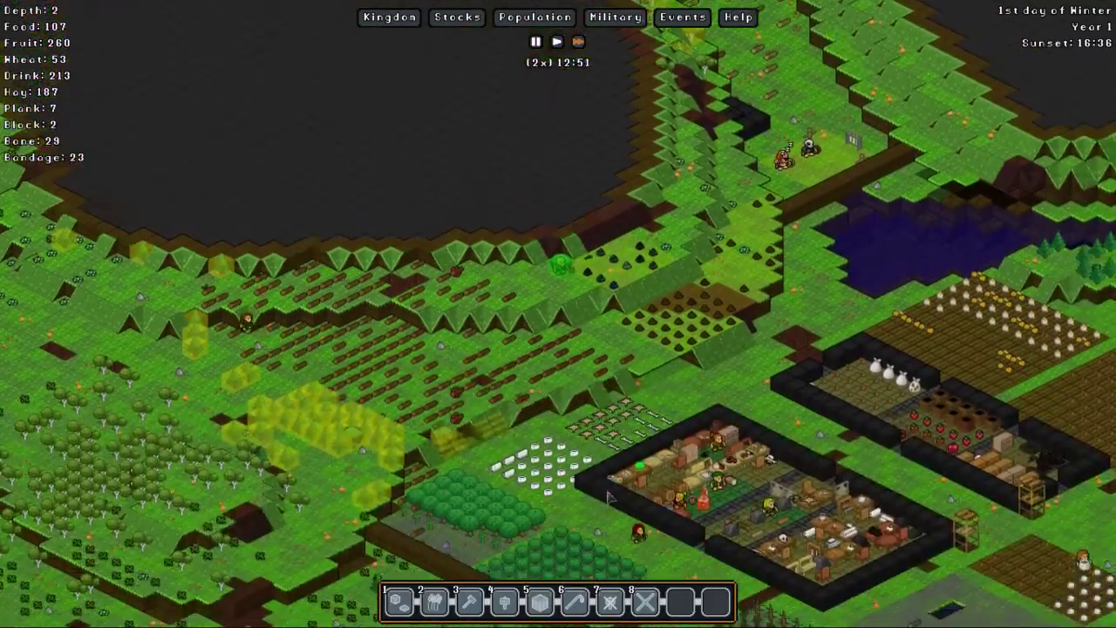
pyautogui.scroll(-3)
pyautogui.scroll(3)
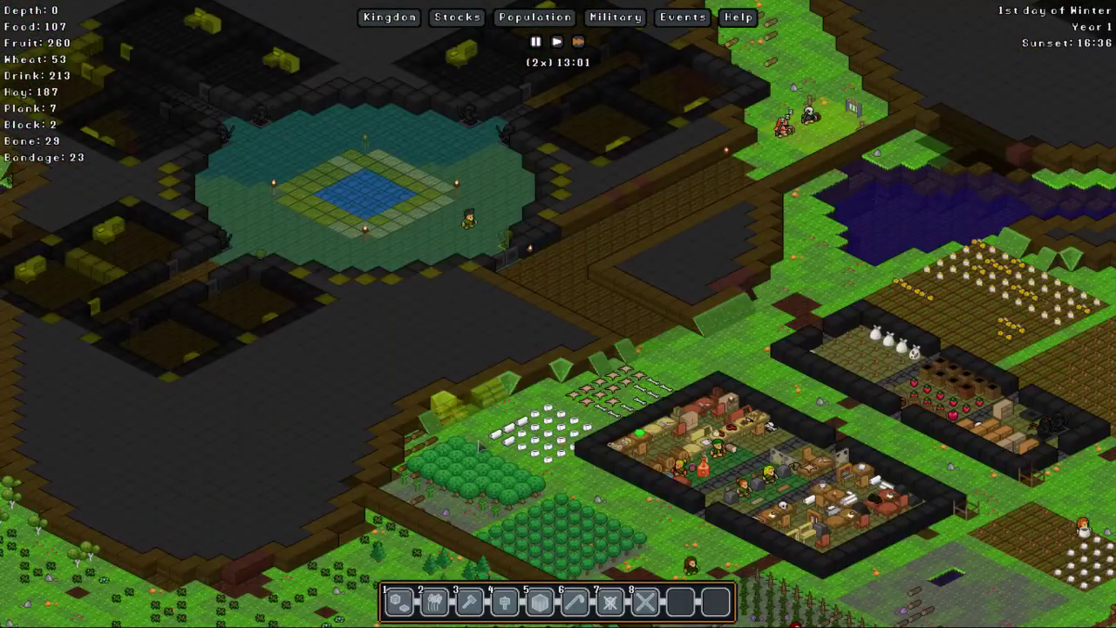
pyautogui.scroll(3)
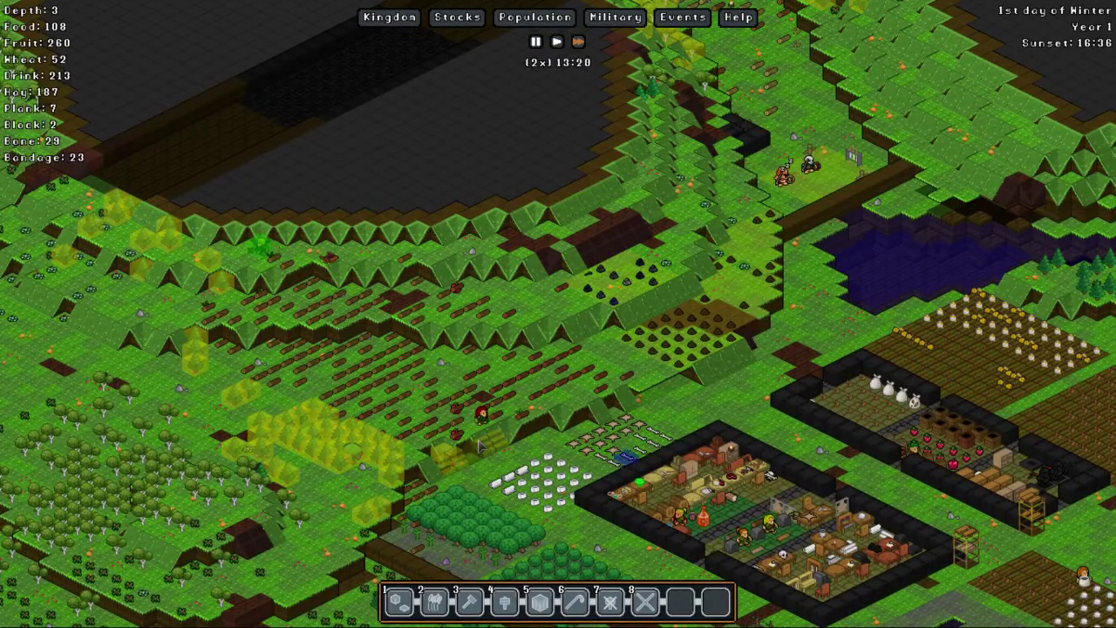
pyautogui.moveTo(480, 445); pyautogui.dragTo(607, 499)
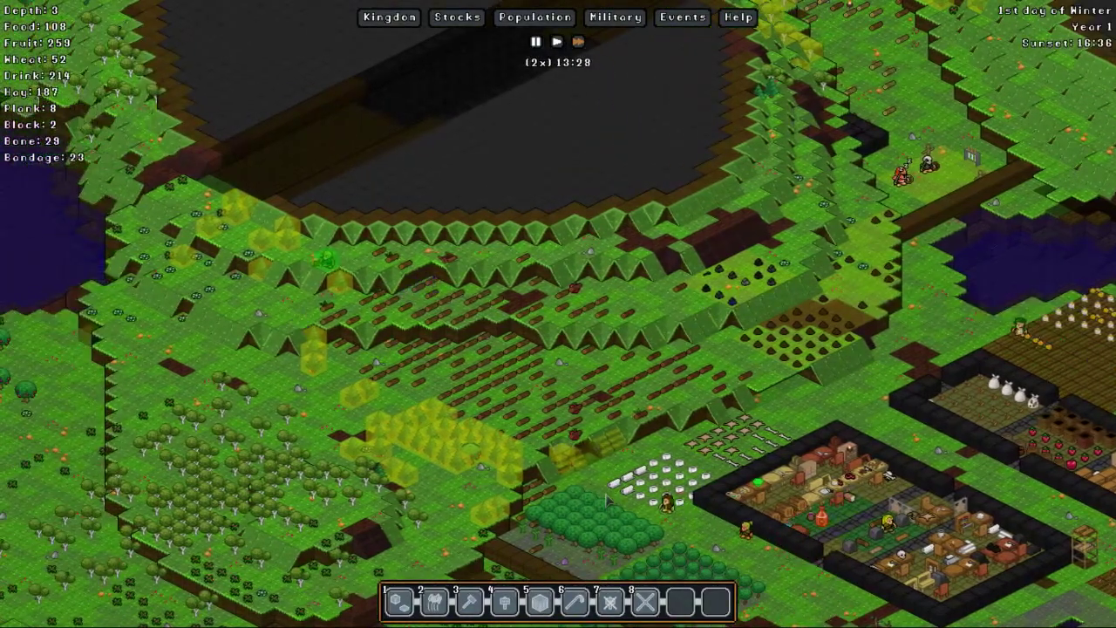
pyautogui.press('Right')
pyautogui.press('Down')
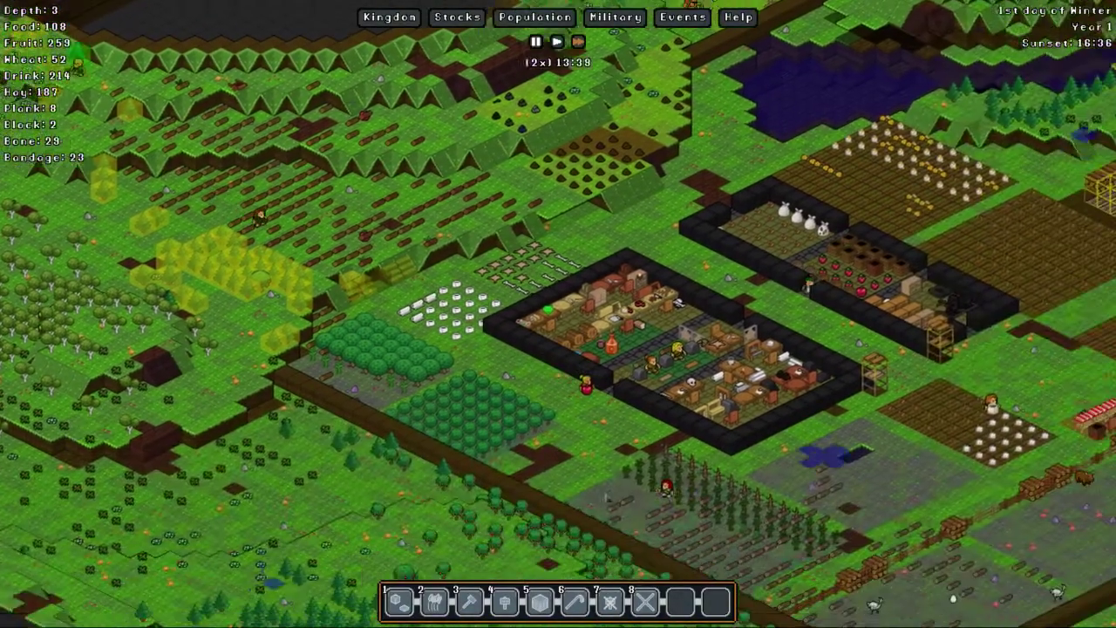
pyautogui.press('Right')
pyautogui.press('Down')
pyautogui.press('Right')
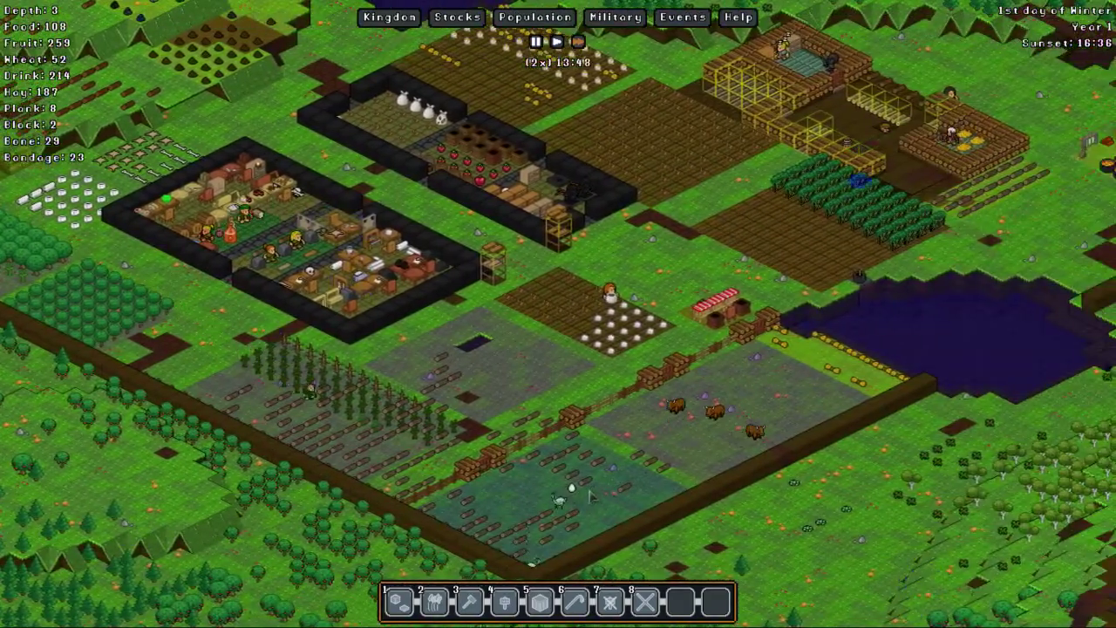
pyautogui.press('Right')
pyautogui.press('Right')
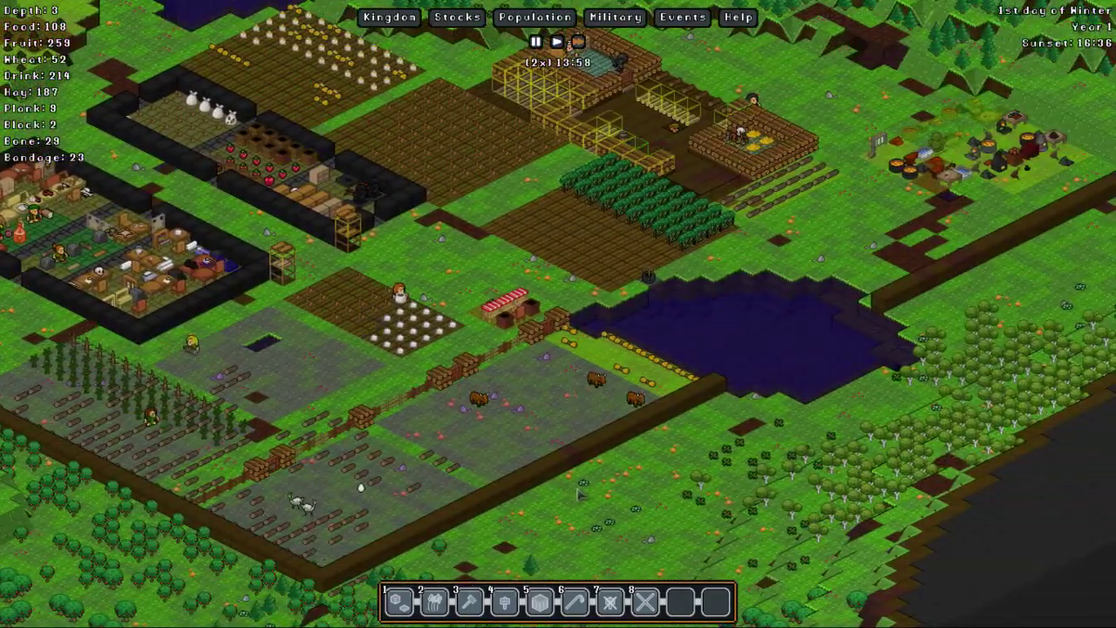
pyautogui.press('Left')
pyautogui.press('Up')
pyautogui.press('Left')
pyautogui.press('Up')
pyautogui.press('Left')
pyautogui.press('Up')
pyautogui.press('Left')
pyautogui.press('Left')
pyautogui.press('Up')
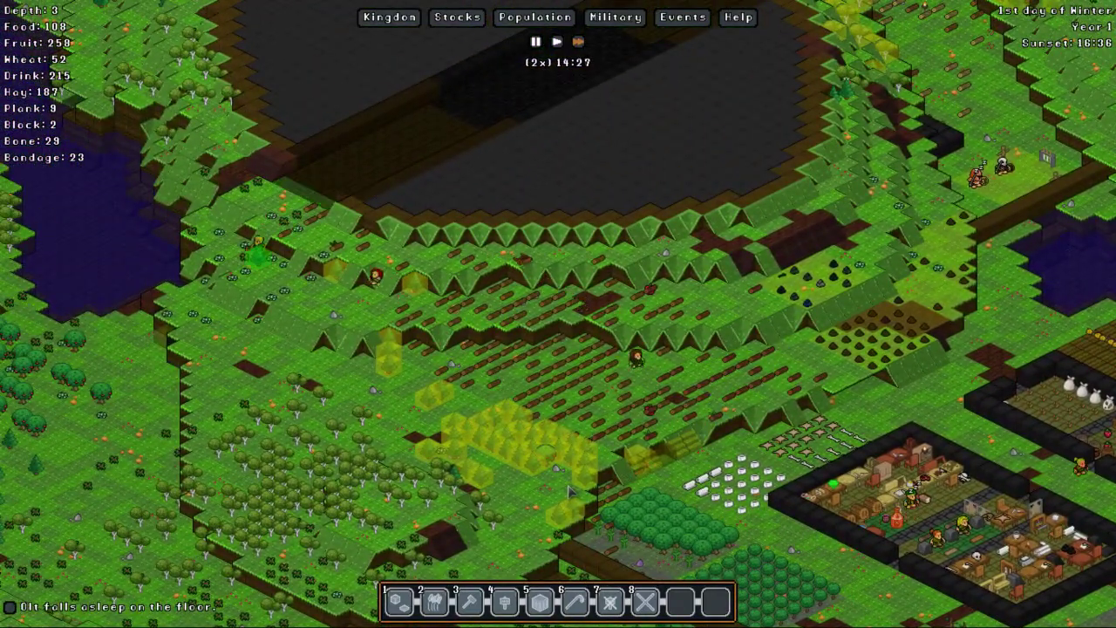
pyautogui.press('Right')
pyautogui.press('Down')
pyautogui.press('Right')
pyautogui.press('Down')
pyautogui.press('Right')
pyautogui.press('Down')
pyautogui.press('Right')
pyautogui.click(1100, 180)
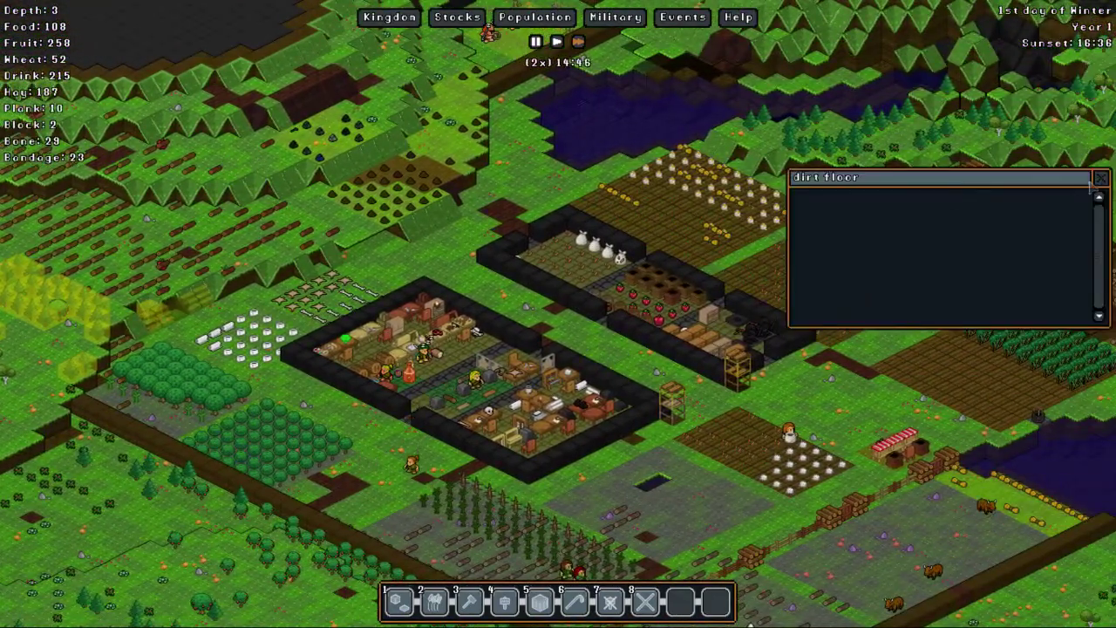
pyautogui.click(1101, 180)
pyautogui.press('Right')
pyautogui.press('Right')
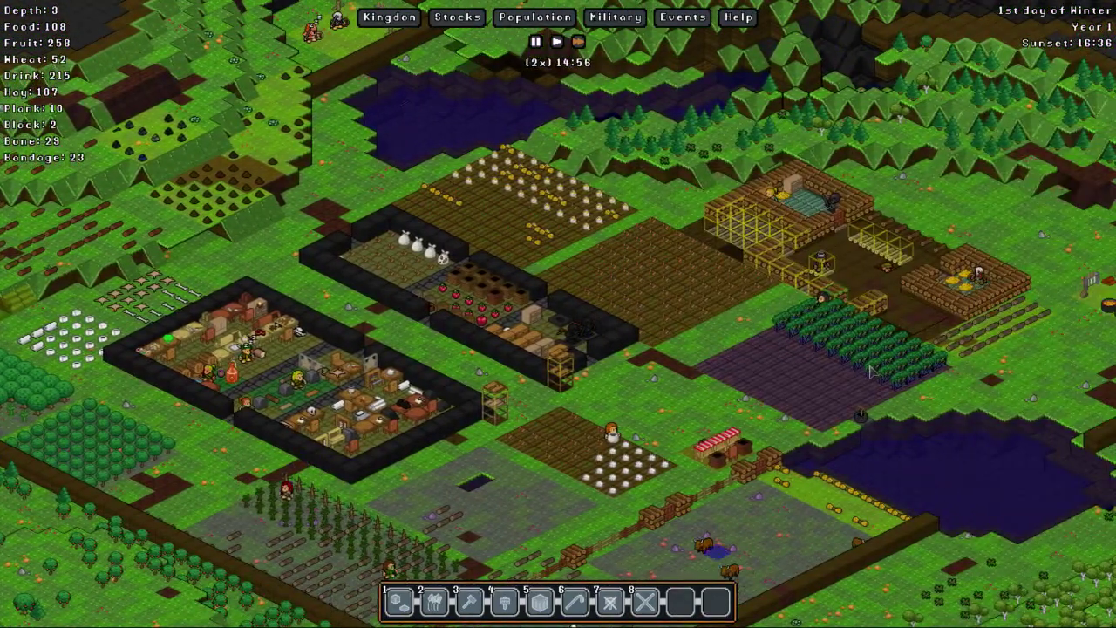
# Step: Lower the view to the underground layer and pause the game
pyautogui.press('Right')
pyautogui.press('Down')
pyautogui.press('Right')
pyautogui.press('Down')
pyautogui.press('pagedown')
pyautogui.press('pagedown')
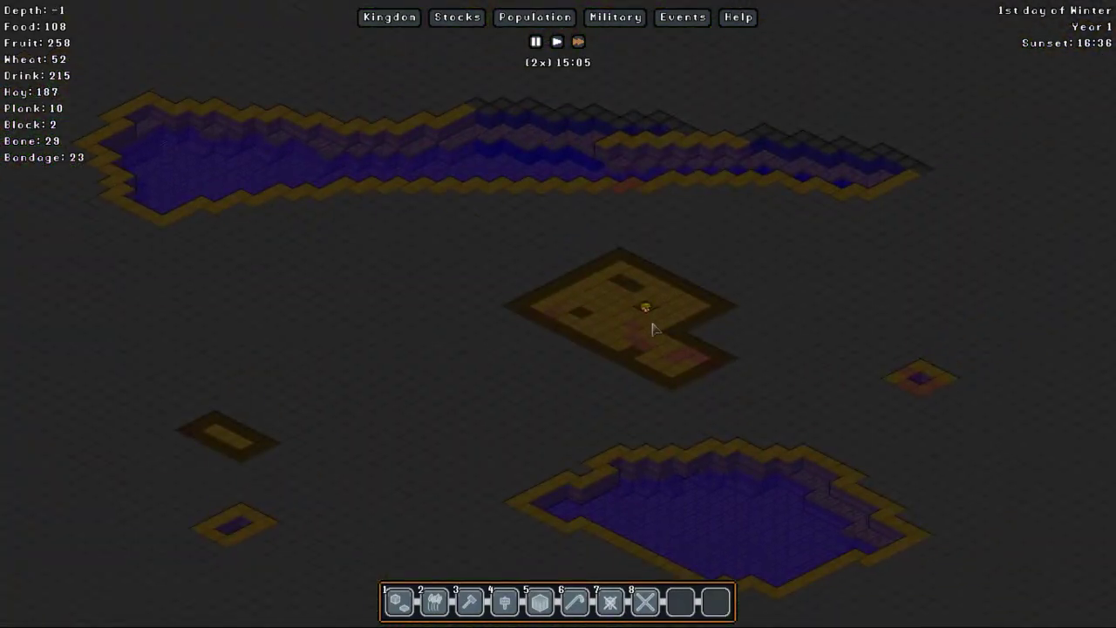
pyautogui.press('space')
pyautogui.press('pageup')
pyautogui.press('pagedown')
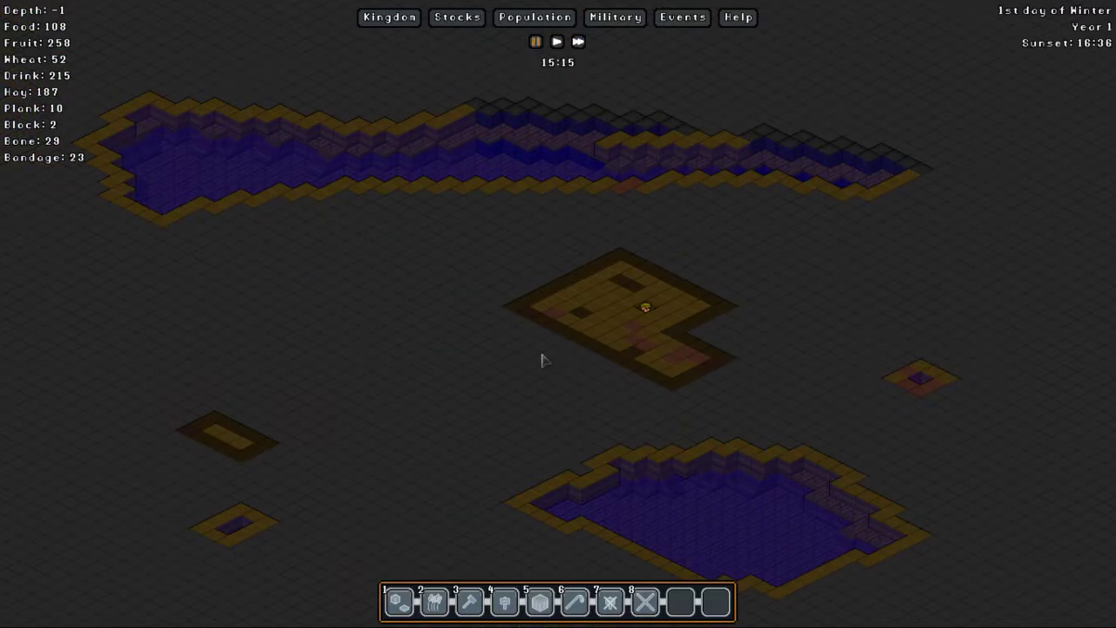
# Step: Browse the Dig tools and the Dig Down options, then return to the main dig tools
pyautogui.click(399, 602)
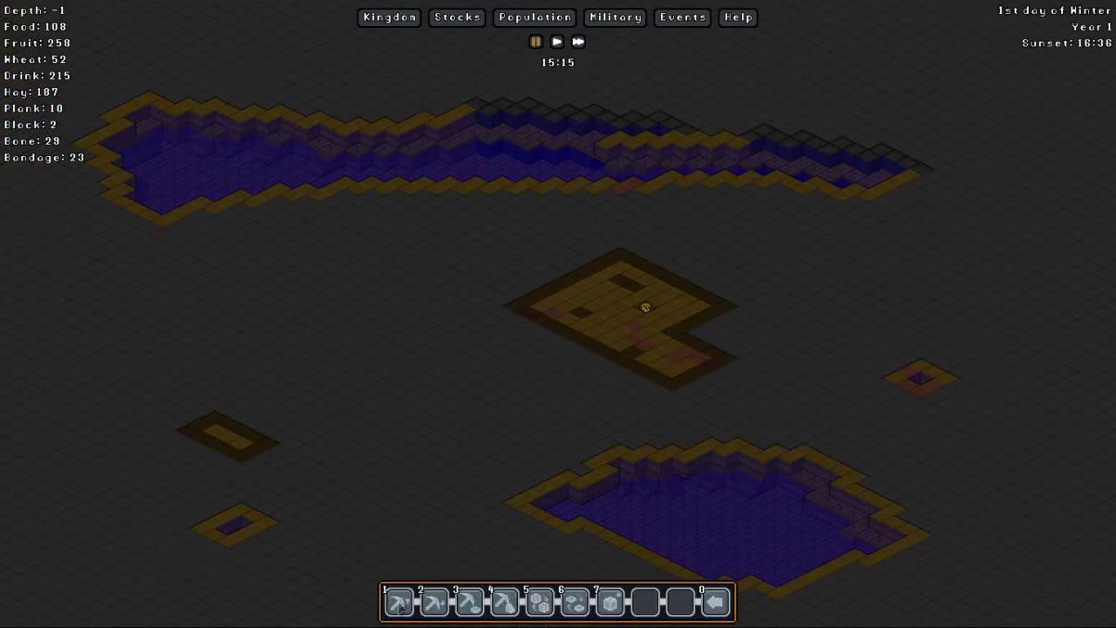
pyautogui.click(434, 604)
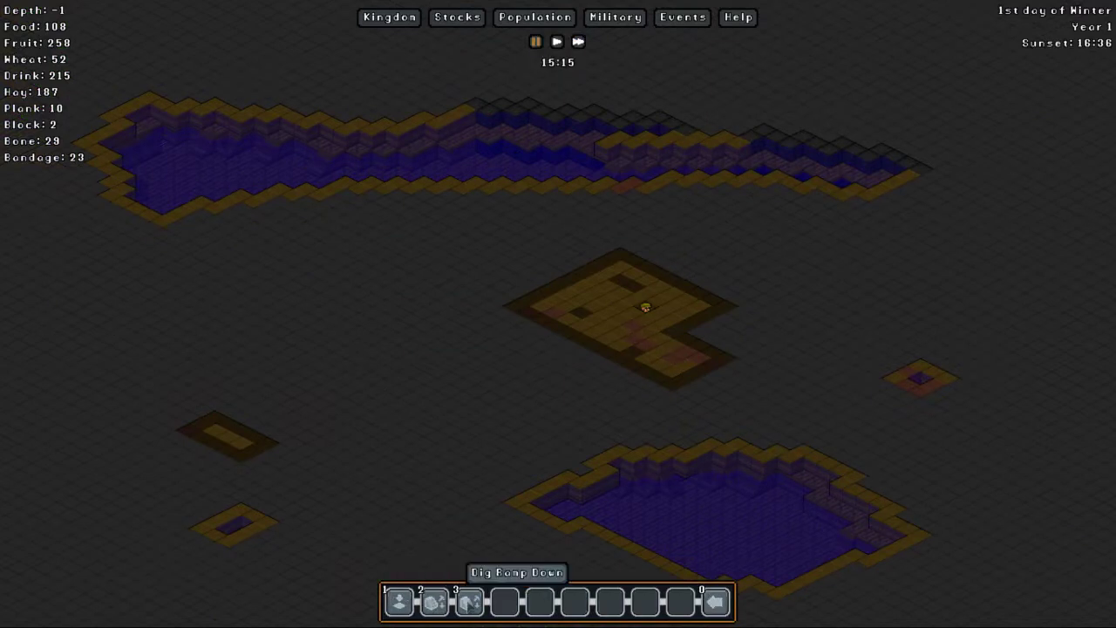
pyautogui.click(717, 602)
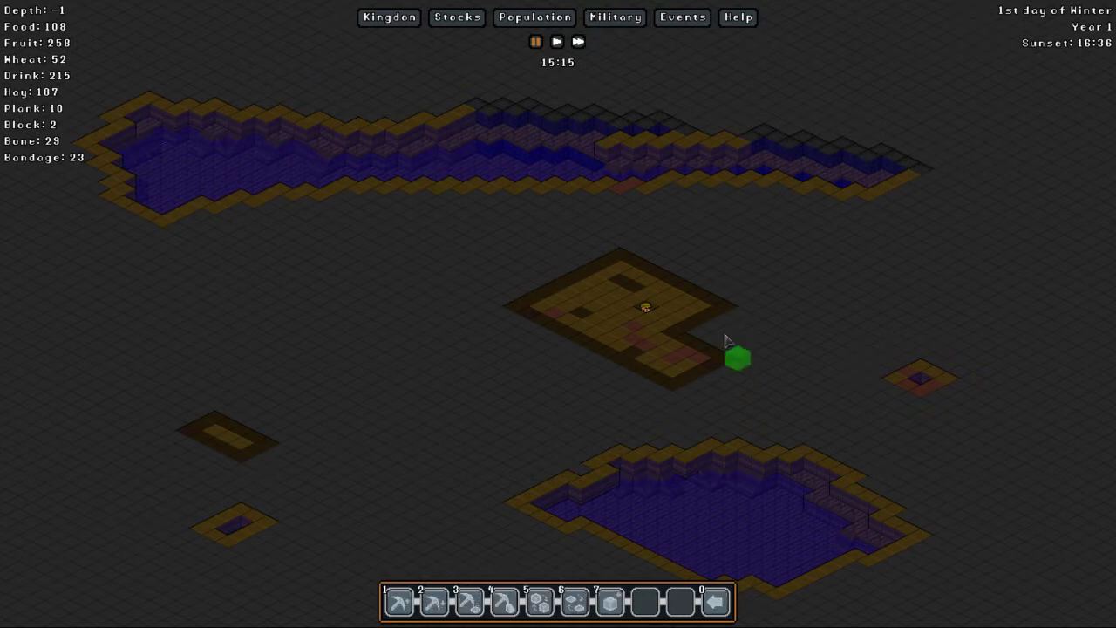
pyautogui.scroll(3)
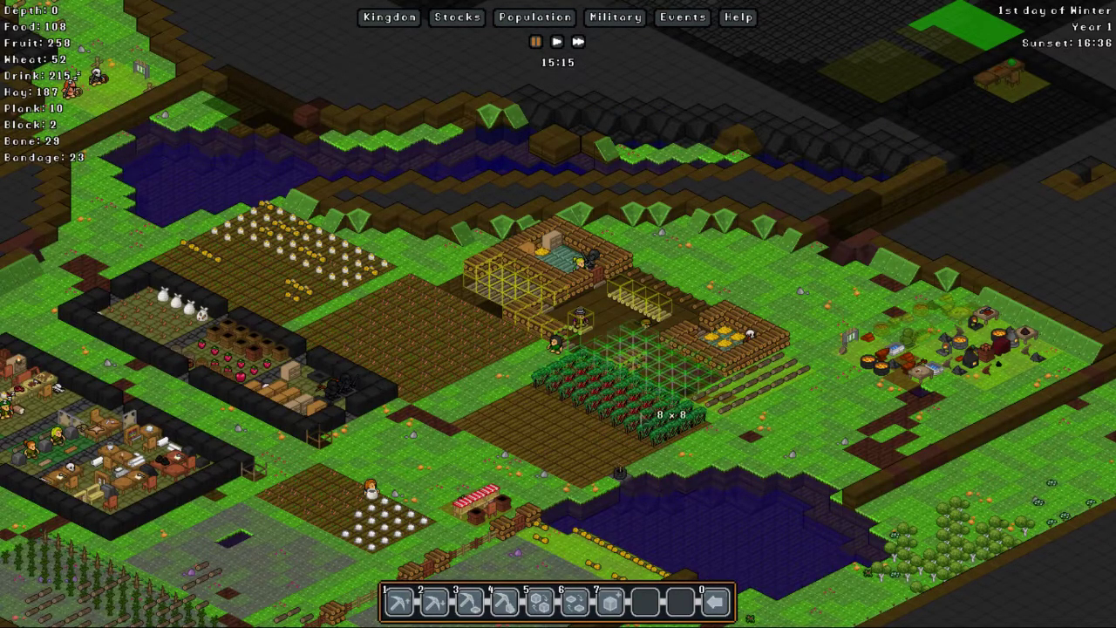
pyautogui.scroll(3)
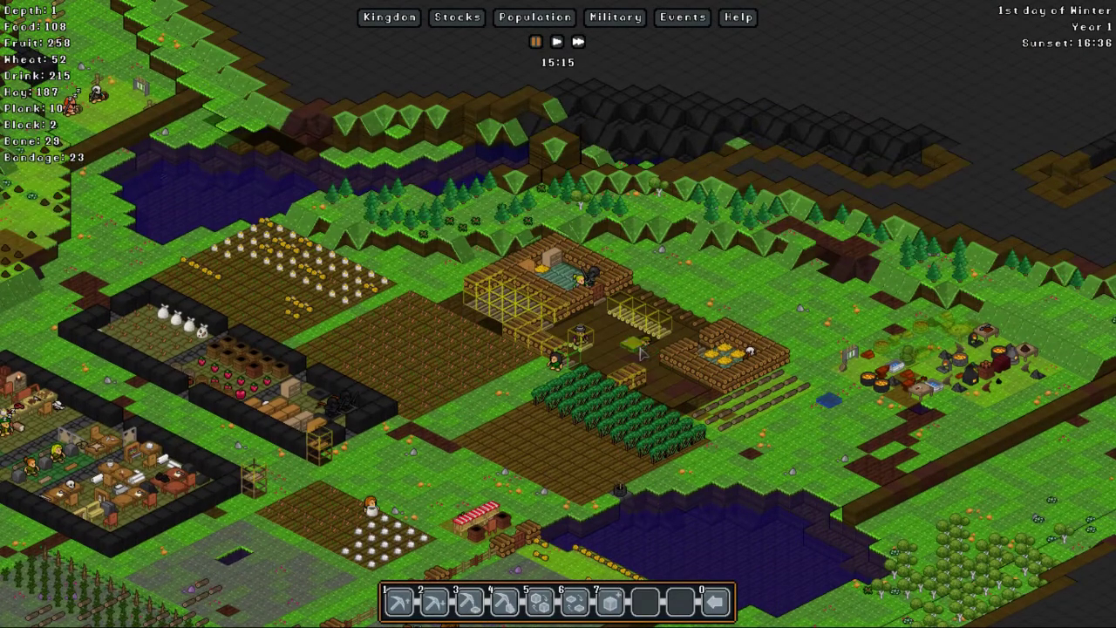
pyautogui.press('Left')
# Step: Reassign Grimrip from Woodcutter to Miner, then run the game at double speed
pyautogui.press('Left')
pyautogui.press('Up')
pyautogui.press('Left')
pyautogui.press('Left')
pyautogui.click(535, 17)
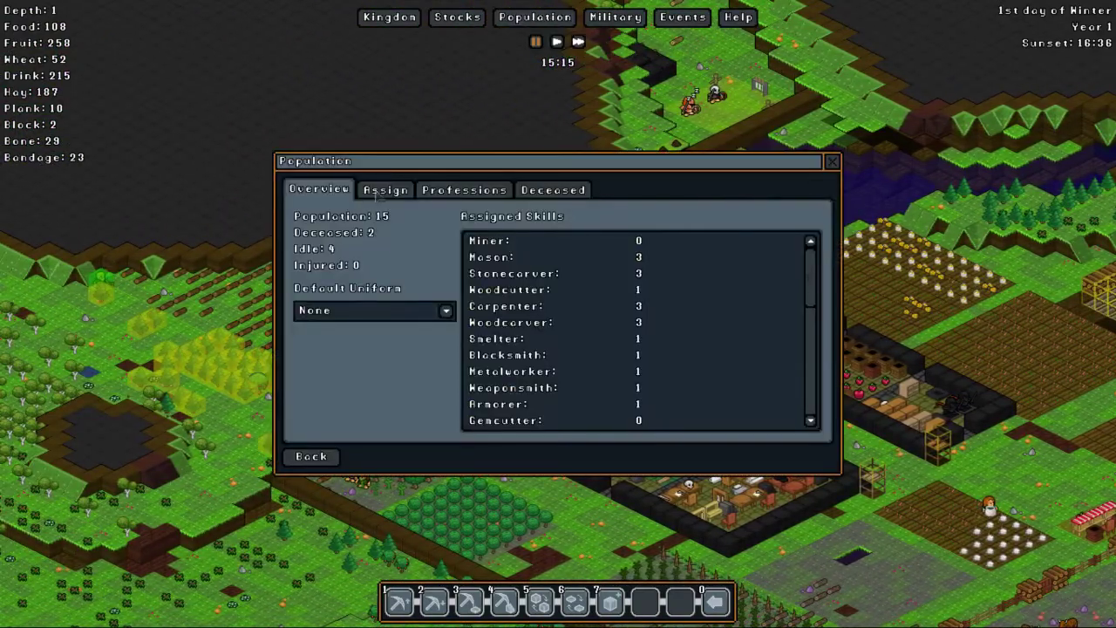
pyautogui.click(385, 189)
pyautogui.scroll(-3)
pyautogui.scroll(-3)
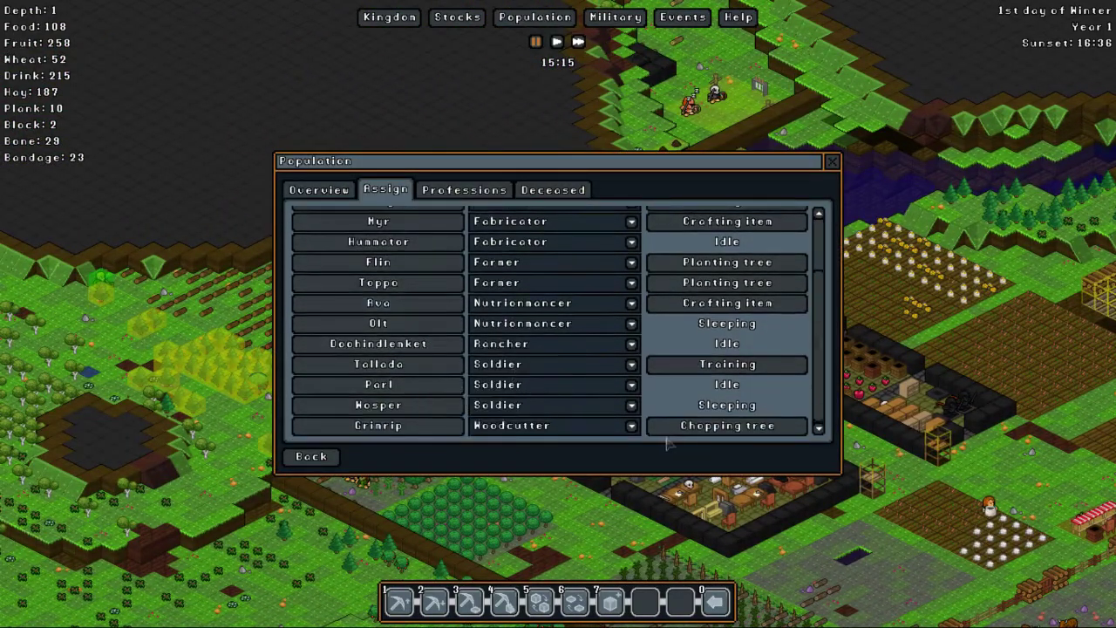
pyautogui.click(632, 426)
pyautogui.click(493, 445)
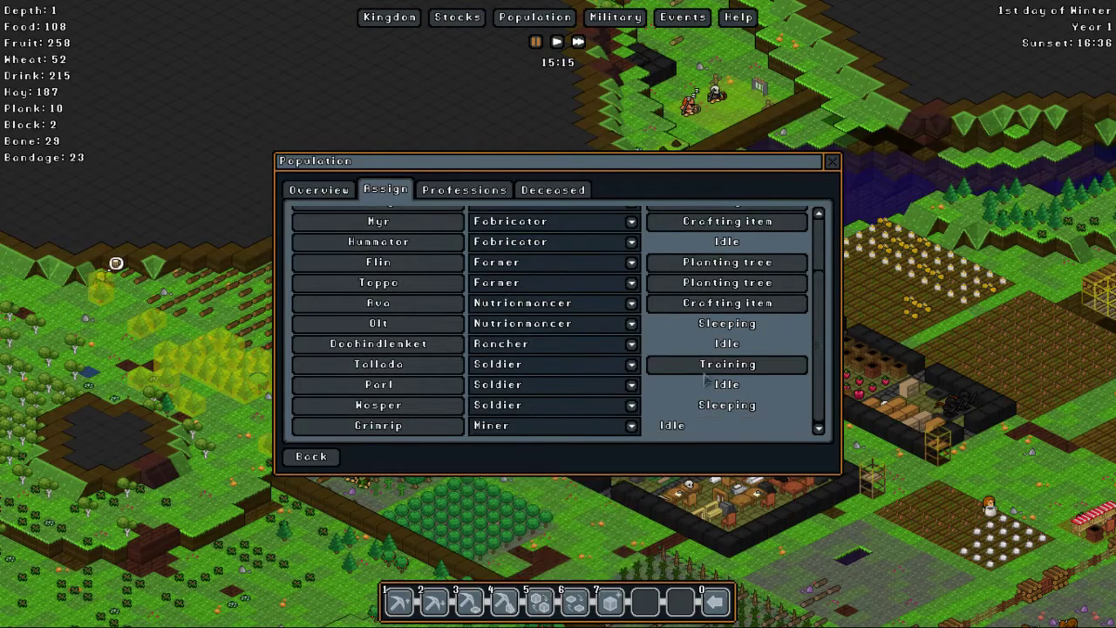
pyautogui.click(833, 162)
pyautogui.press('2')
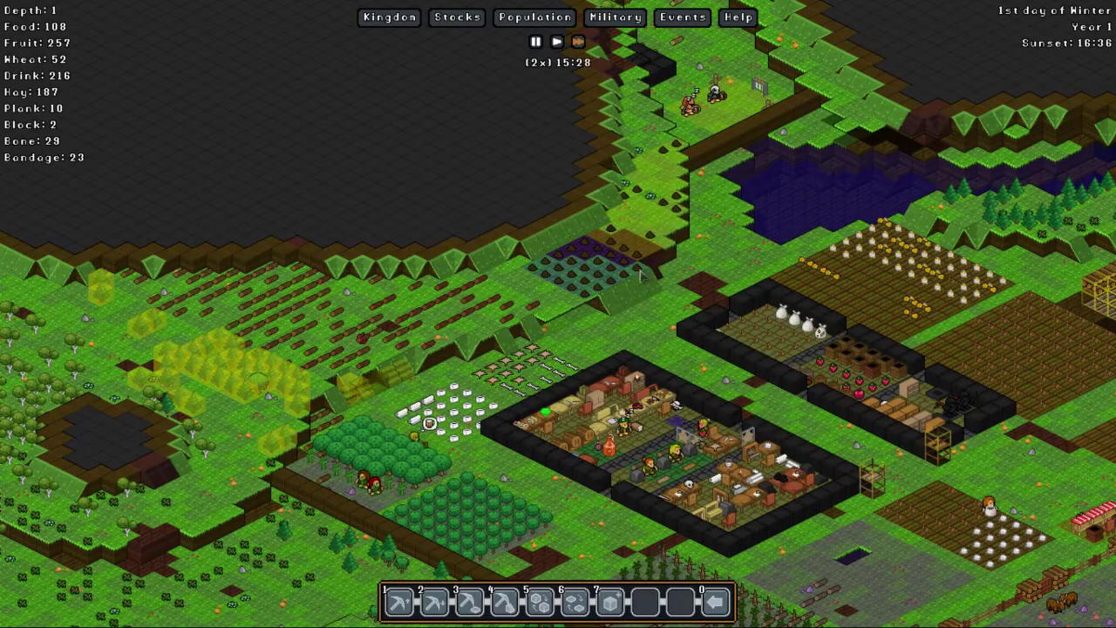
pyautogui.press('Down')
pyautogui.press('Right')
pyautogui.press('Down')
pyautogui.press('Right')
pyautogui.press('Down')
pyautogui.press('Right')
pyautogui.press('Right')
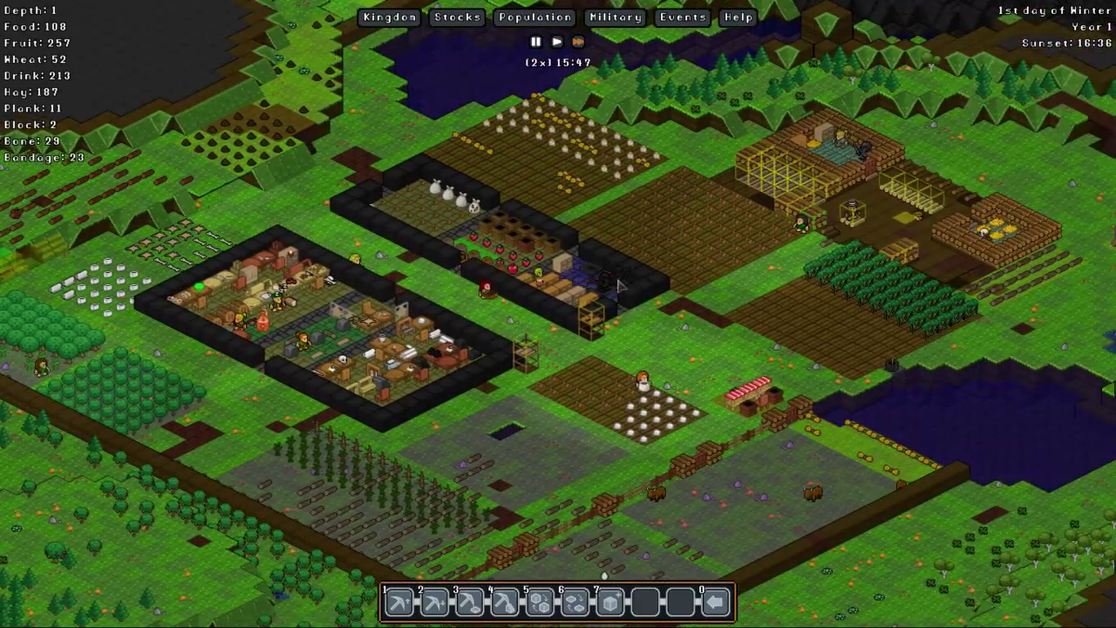
pyautogui.press('Right')
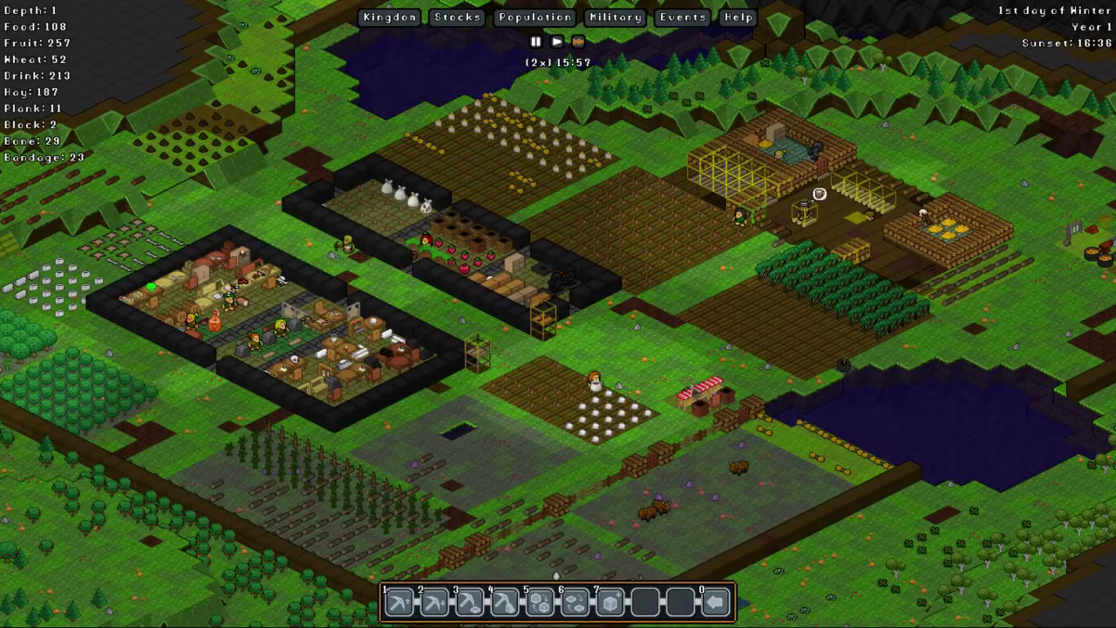
pyautogui.press('Down')
pyautogui.press('Right')
pyautogui.press('Left')
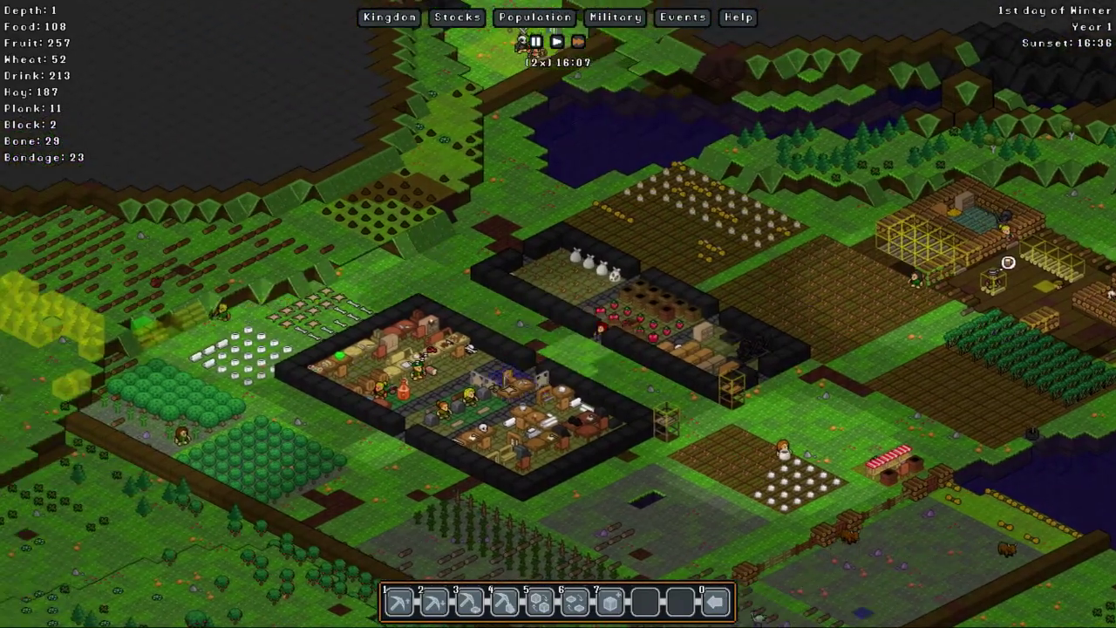
pyautogui.press('Left')
pyautogui.press('Up')
pyautogui.press('Left')
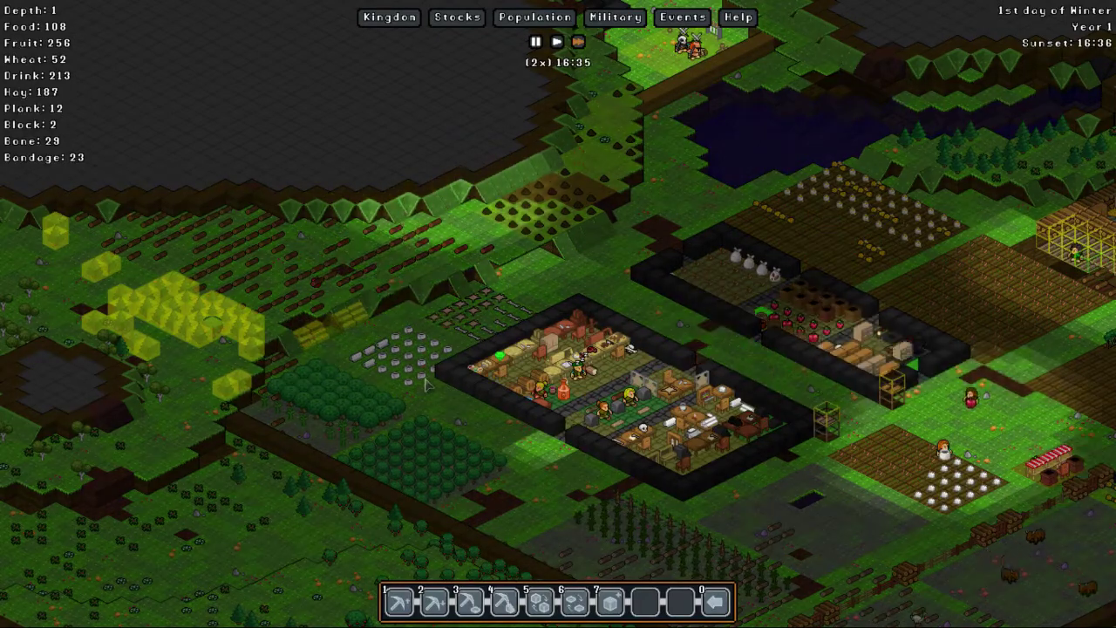
pyautogui.scroll(-3)
pyautogui.scroll(3)
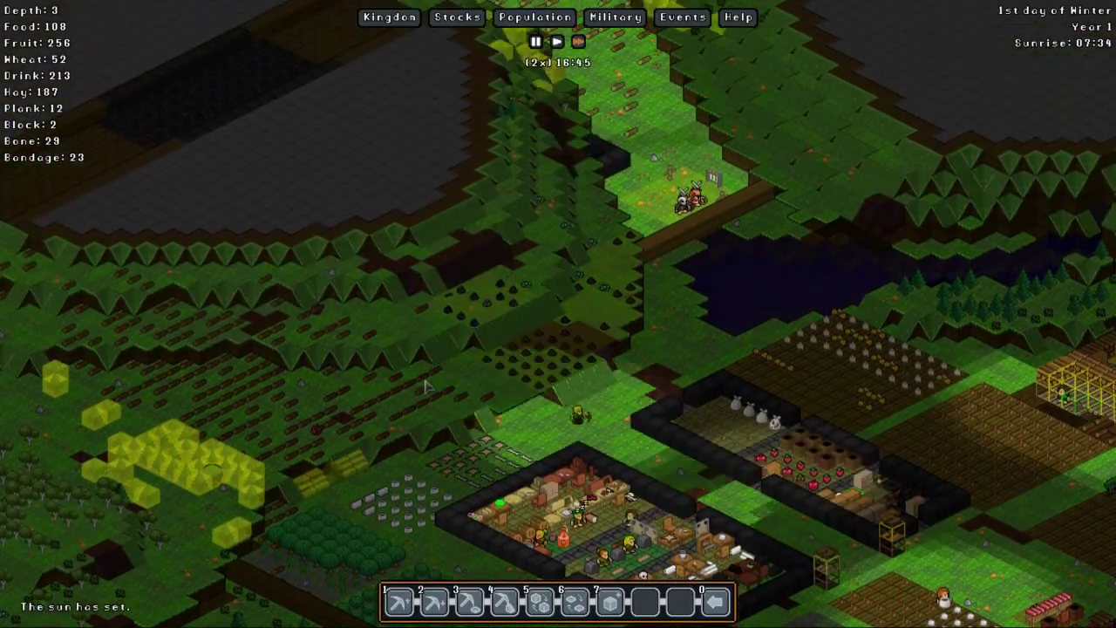
pyautogui.press('Right')
pyautogui.press('Down')
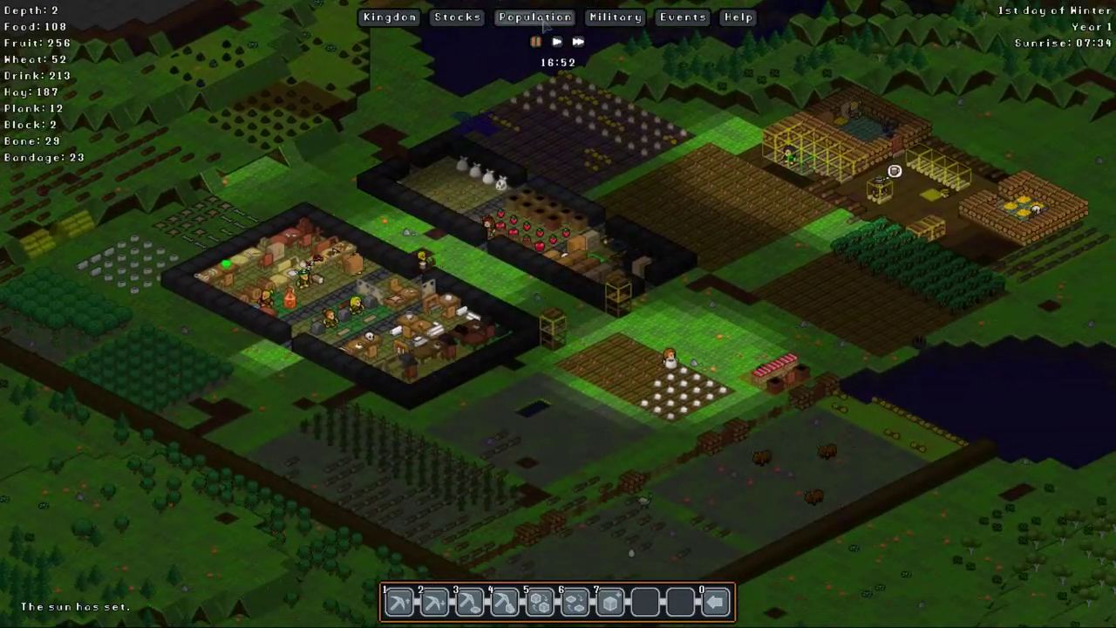
# Step: After checking stockpiles, drop Masonry and Stonecarving from the Miner profession and resume double speed
pyautogui.click(458, 16)
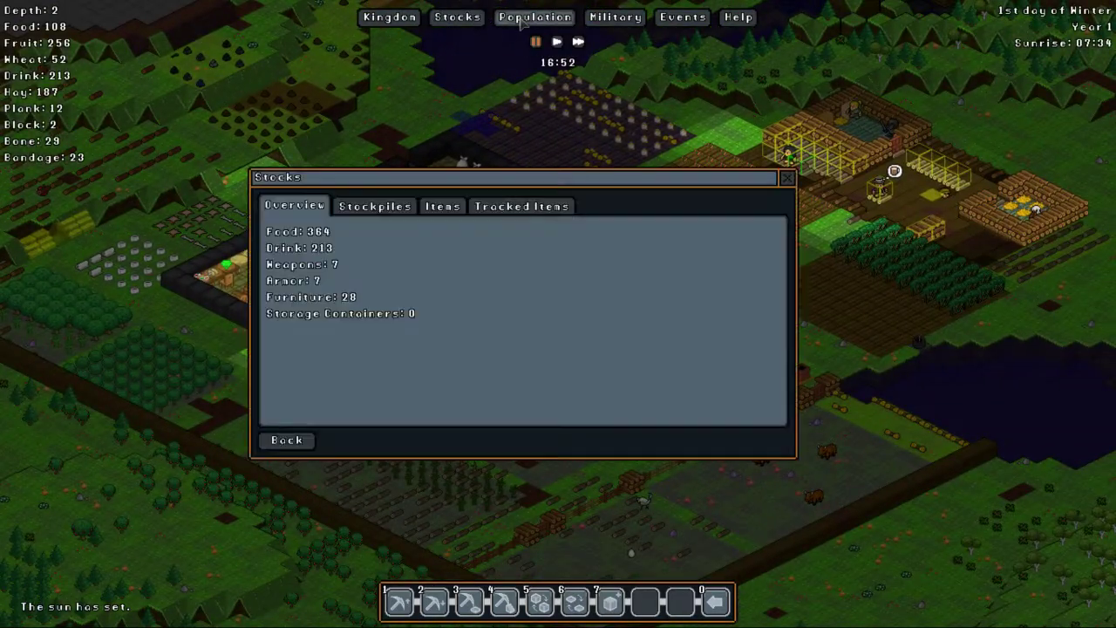
pyautogui.click(375, 206)
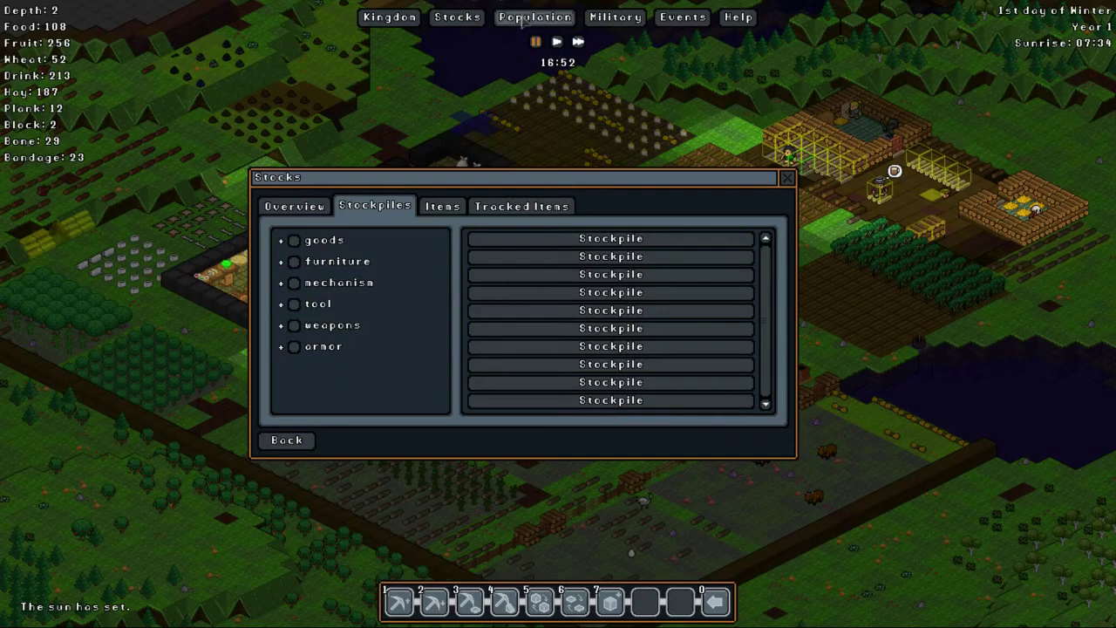
pyautogui.press('p')
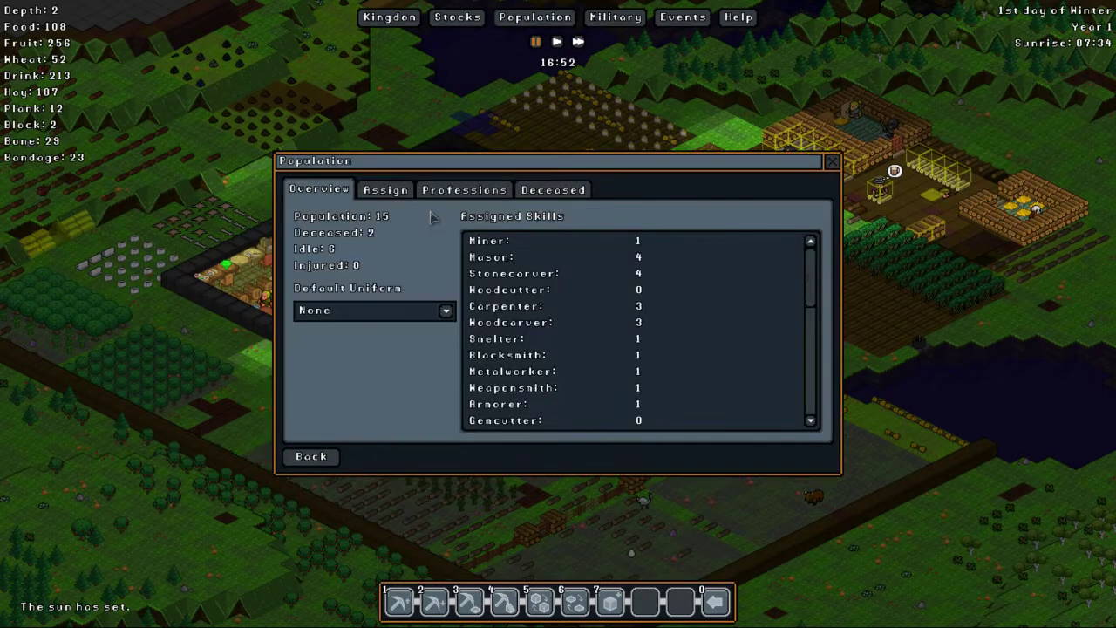
pyautogui.click(463, 189)
pyautogui.click(317, 250)
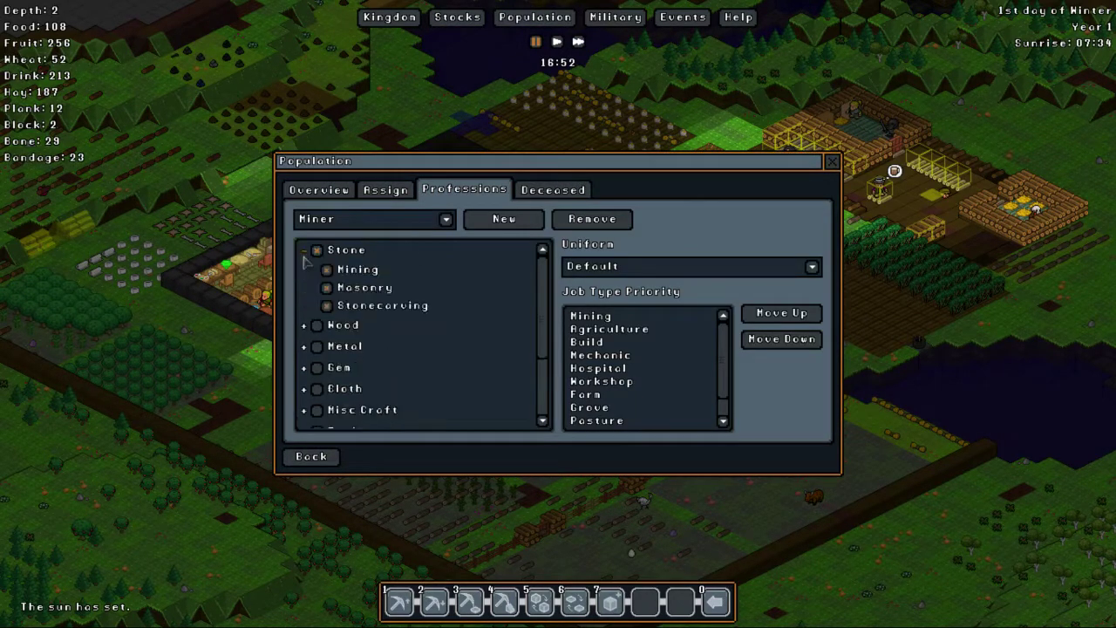
pyautogui.click(327, 289)
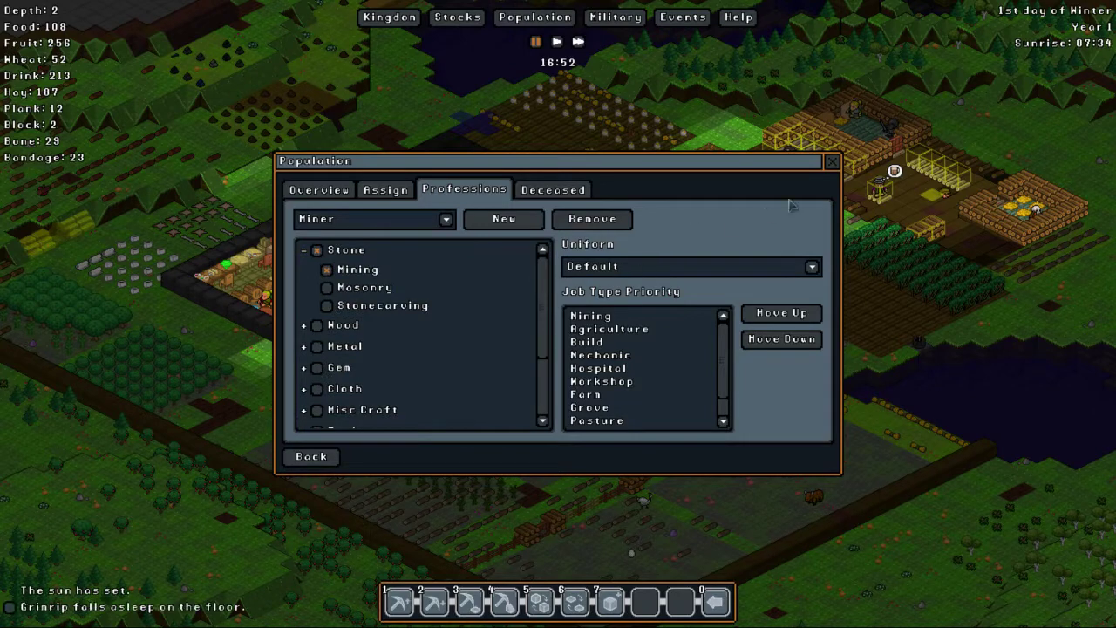
pyautogui.click(833, 162)
pyautogui.press('space')
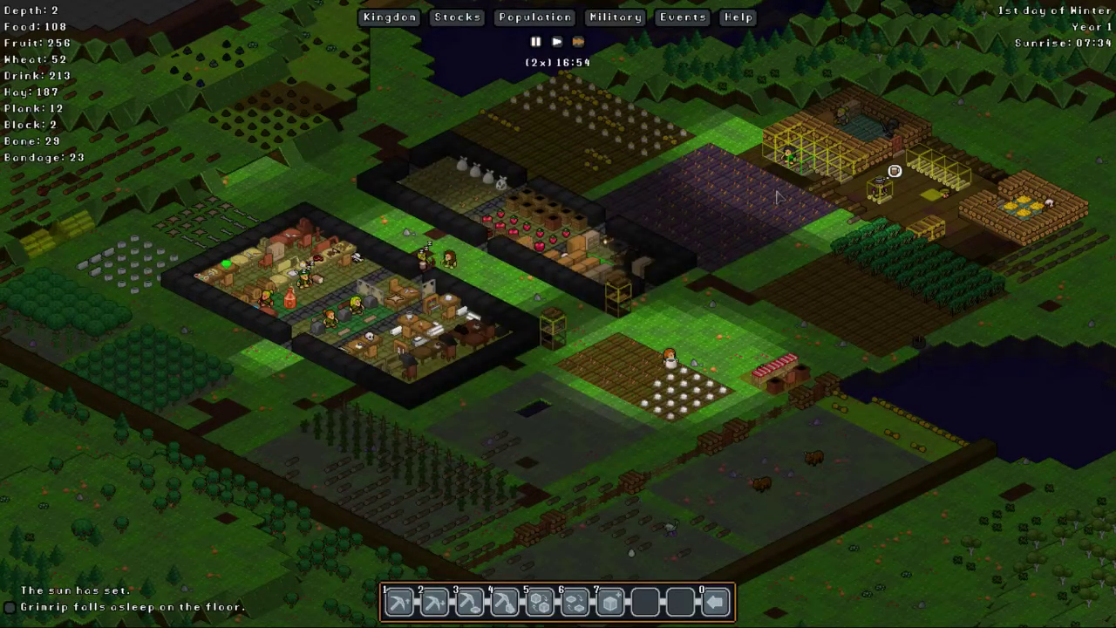
pyautogui.press('Right')
pyautogui.press('Right')
pyautogui.click(864, 244)
pyautogui.click(942, 198)
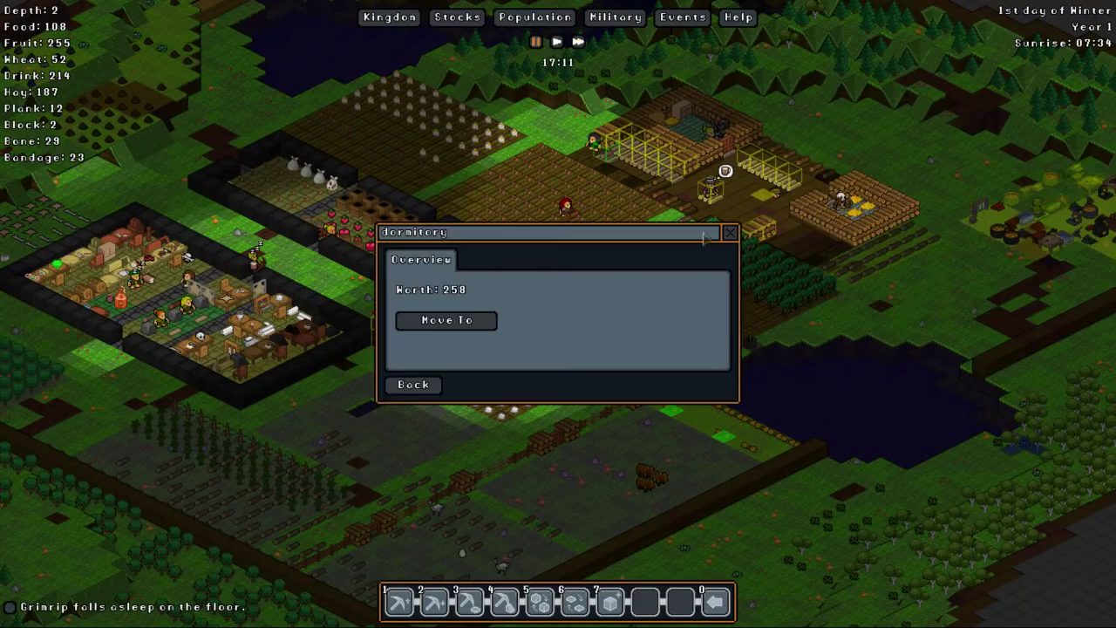
pyautogui.click(730, 233)
pyautogui.press('Left')
pyautogui.scroll(-3)
pyautogui.click(652, 269)
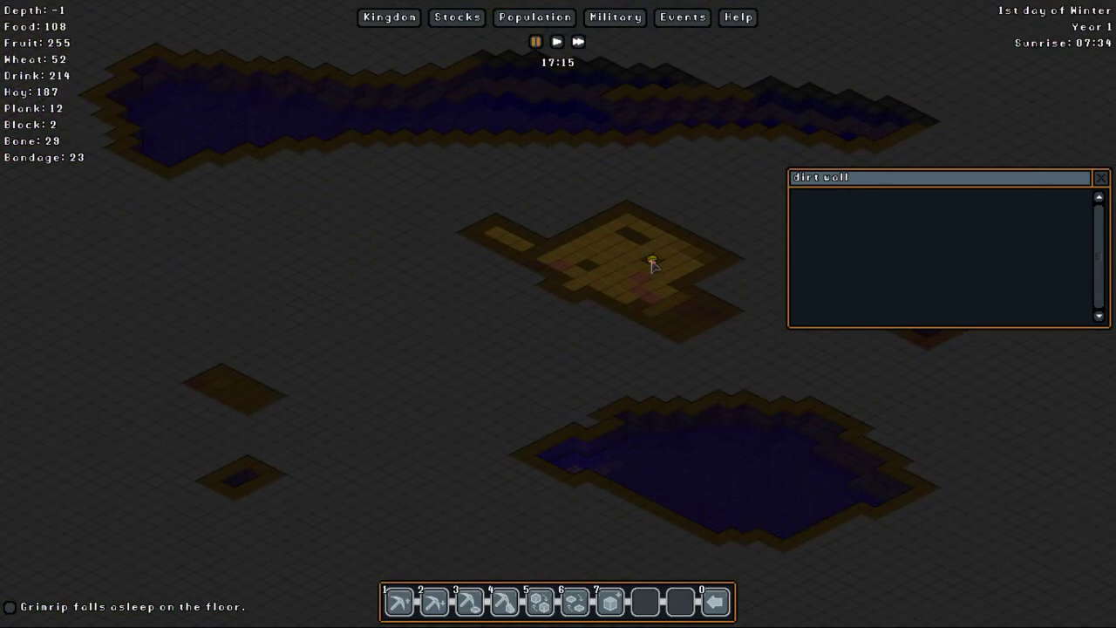
pyautogui.scroll(3)
pyautogui.click(602, 271)
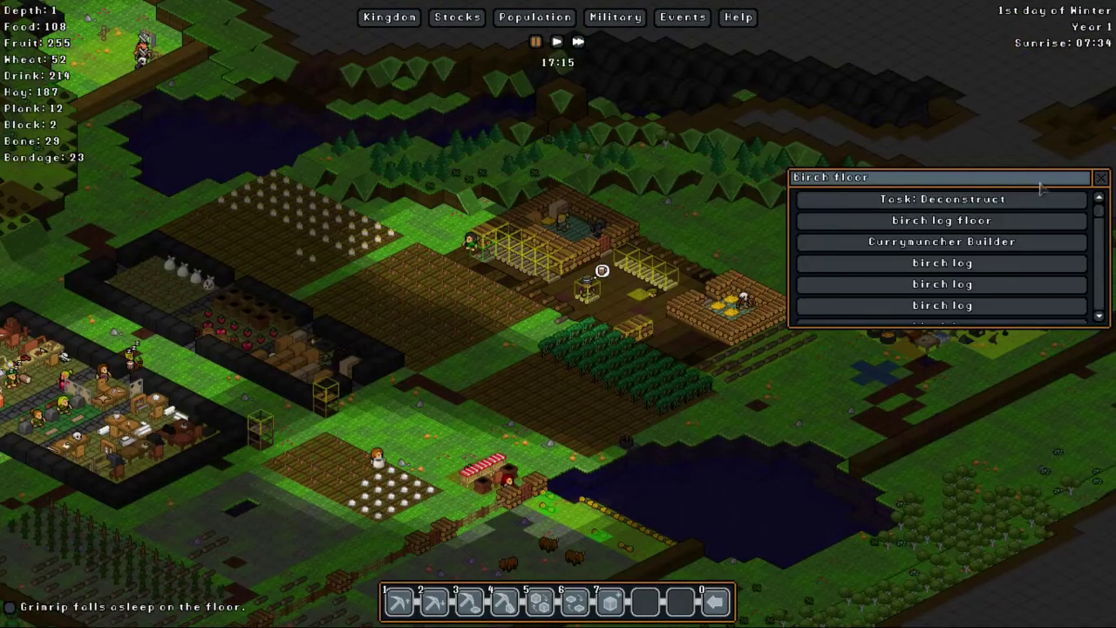
pyautogui.click(1027, 240)
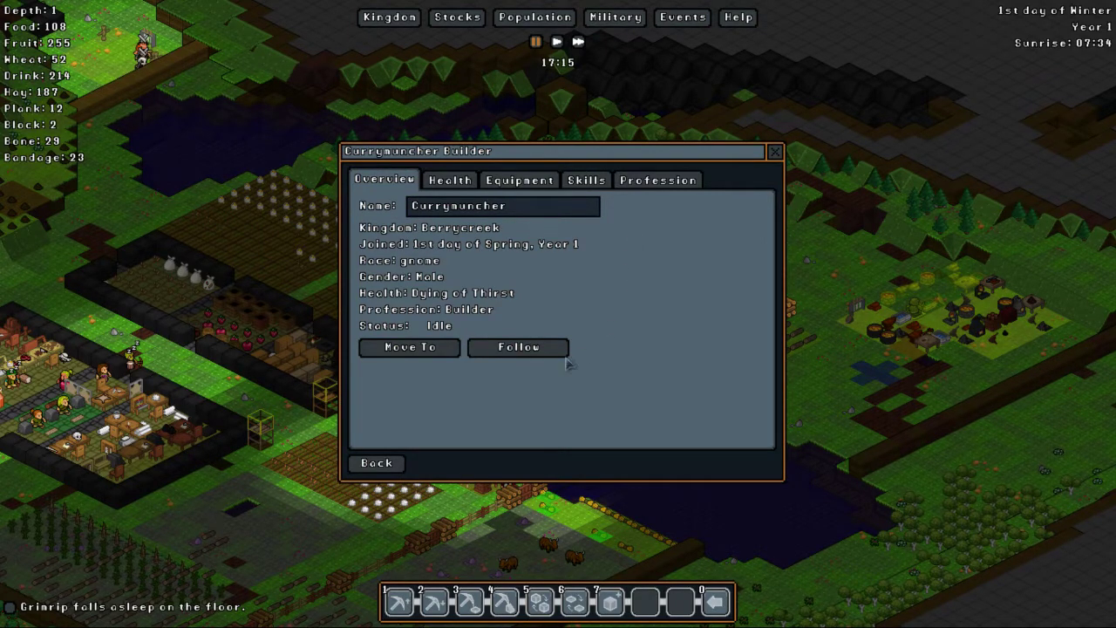
pyautogui.click(776, 153)
pyautogui.scroll(3)
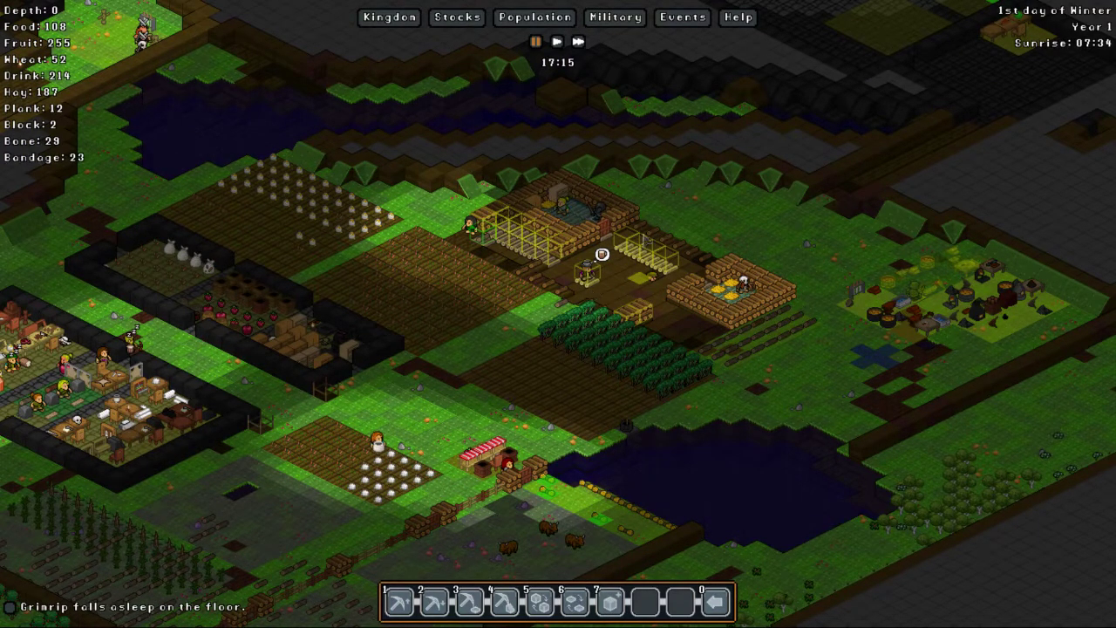
pyautogui.scroll(-3)
pyautogui.scroll(3)
pyautogui.moveTo(724, 266); pyautogui.dragTo(670, 288)
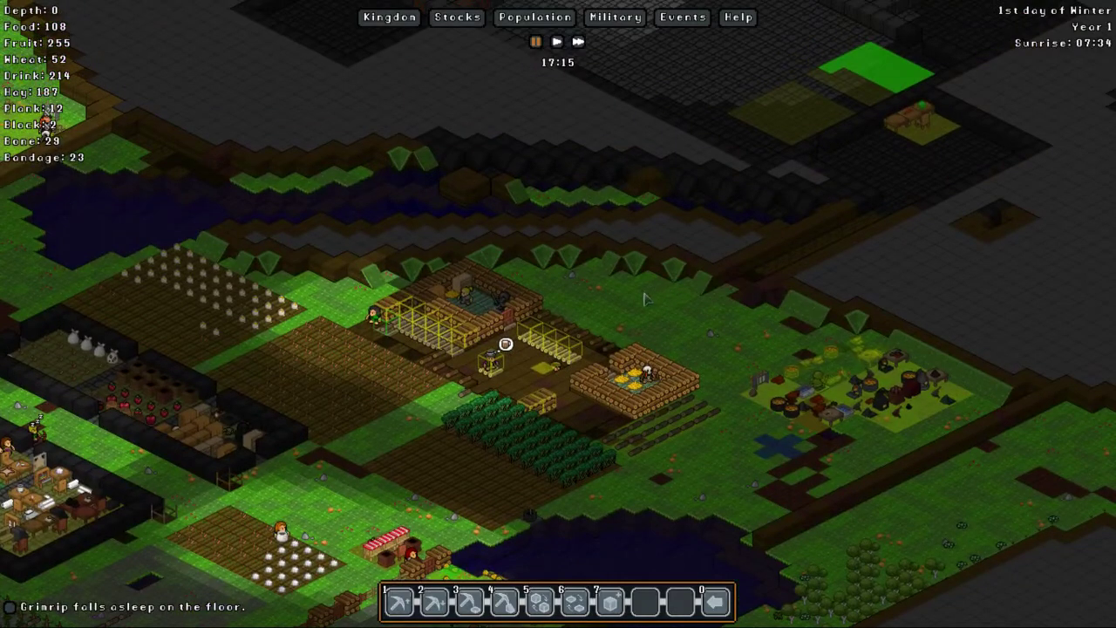
pyautogui.click(535, 17)
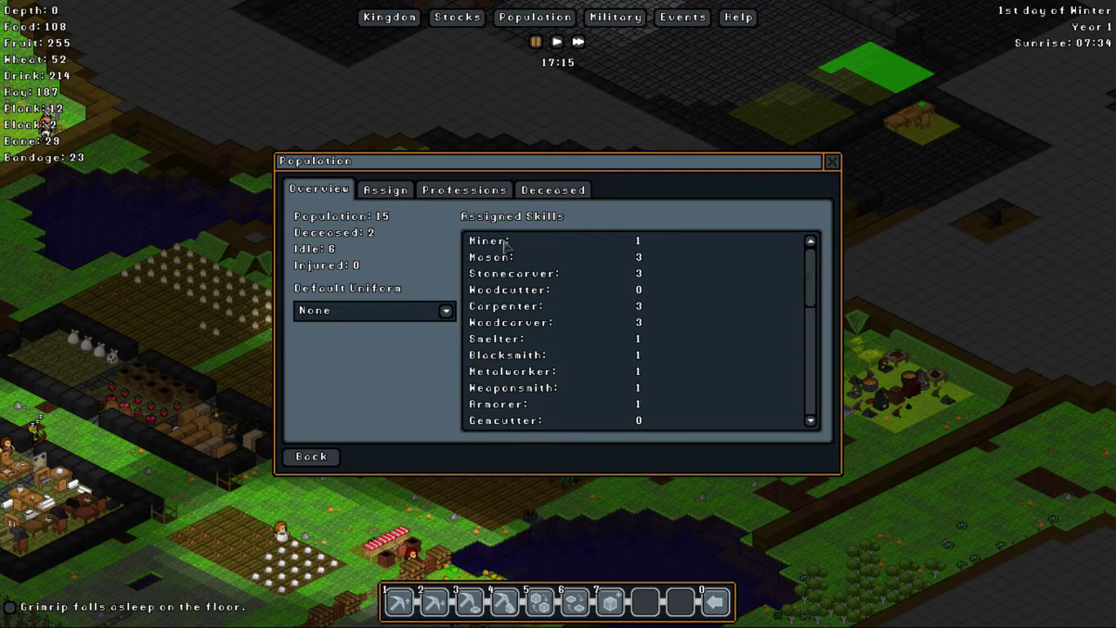
pyautogui.click(833, 163)
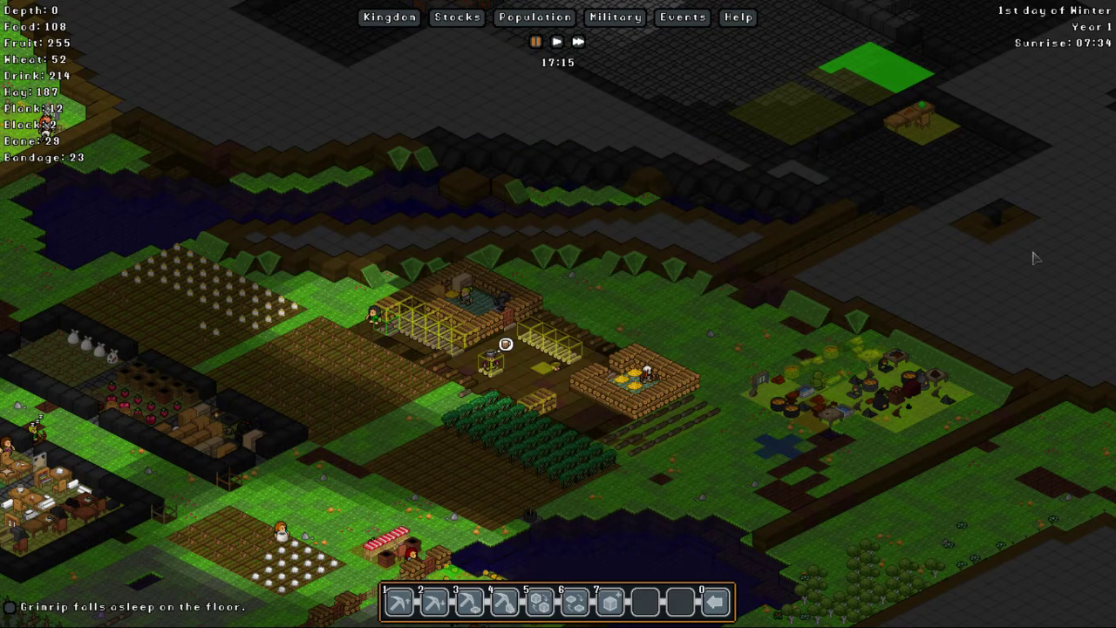
pyautogui.press('Left')
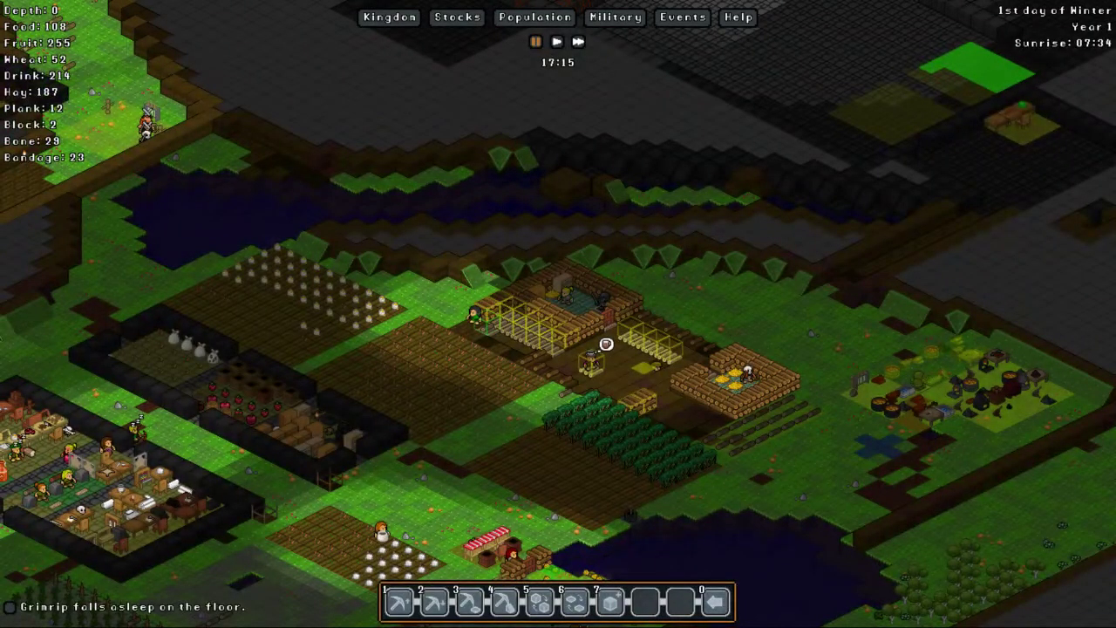